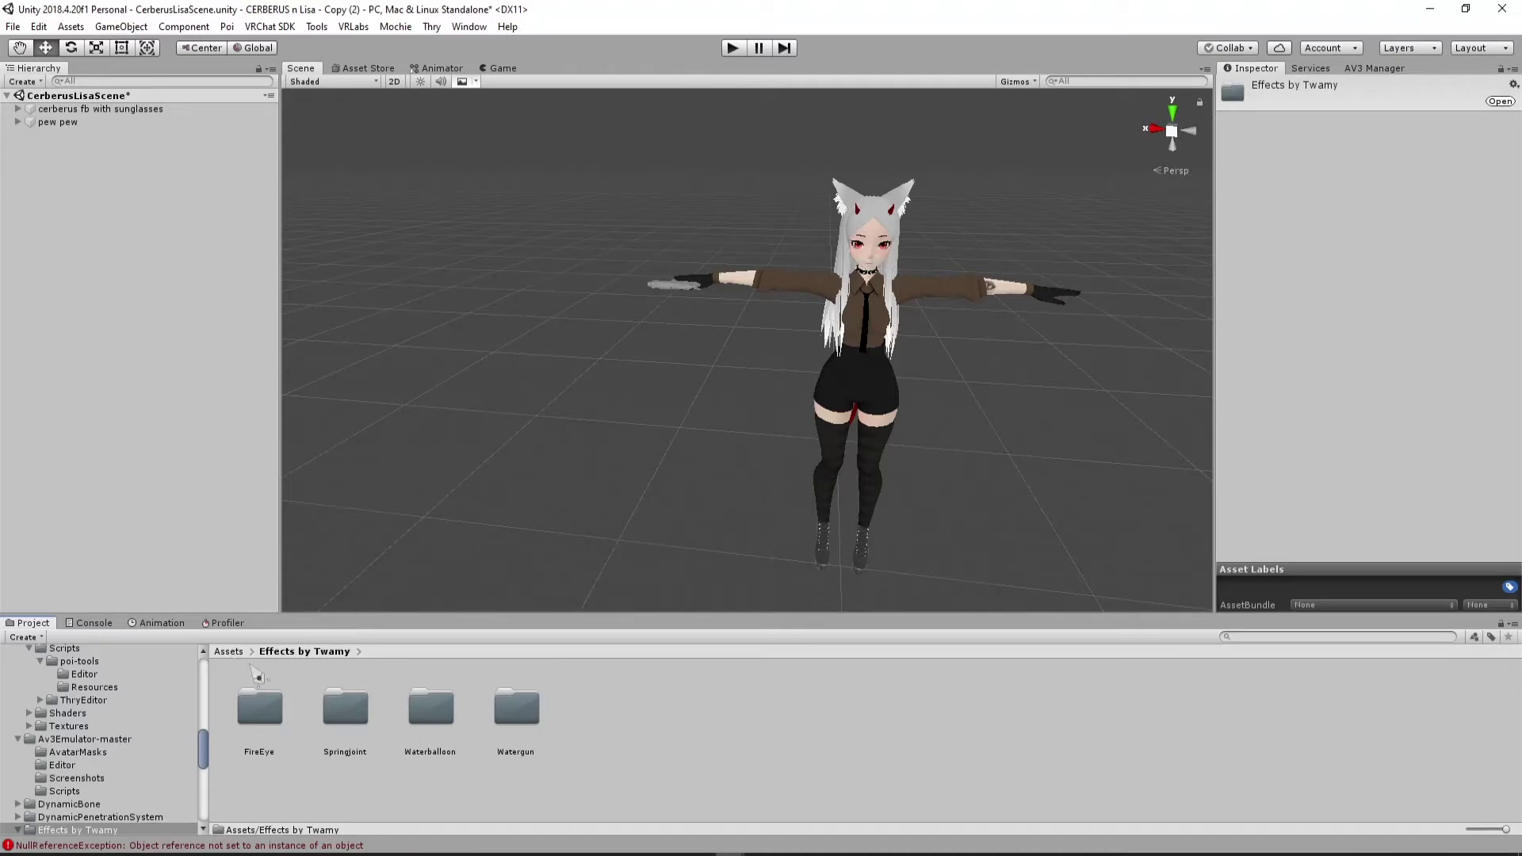
Add the Plane model from the Effects by Twamy Watergun folder to the scene
double_click(516, 709)
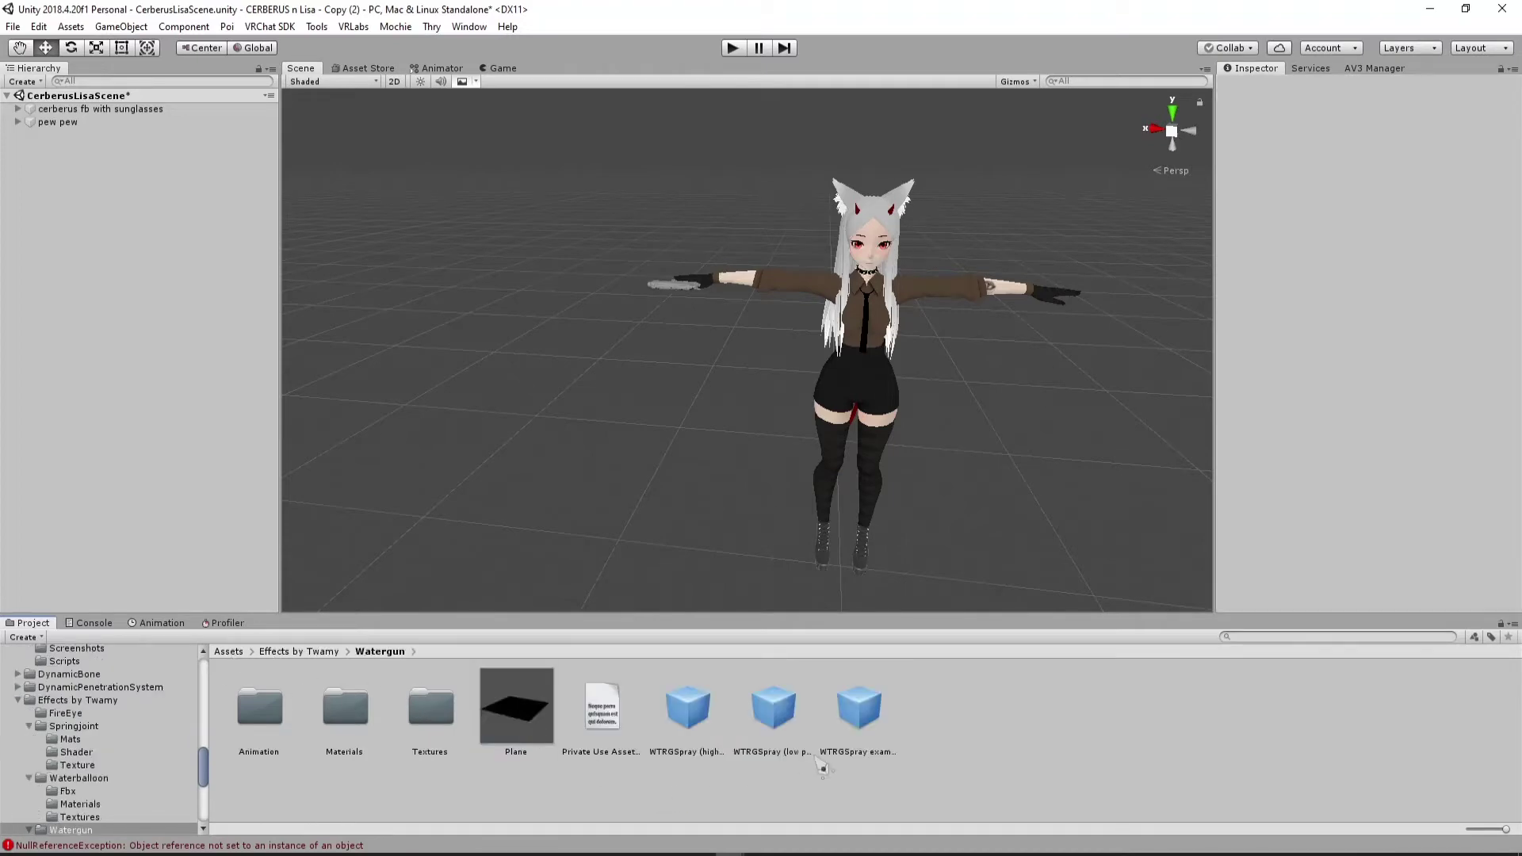
drag(531, 717, 401, 516)
right_drag(401, 516, 723, 419)
scroll(723, 418, up, 2)
Add the WTRGSpray (high pressure) prefab to the scene hierarchy
click(702, 716)
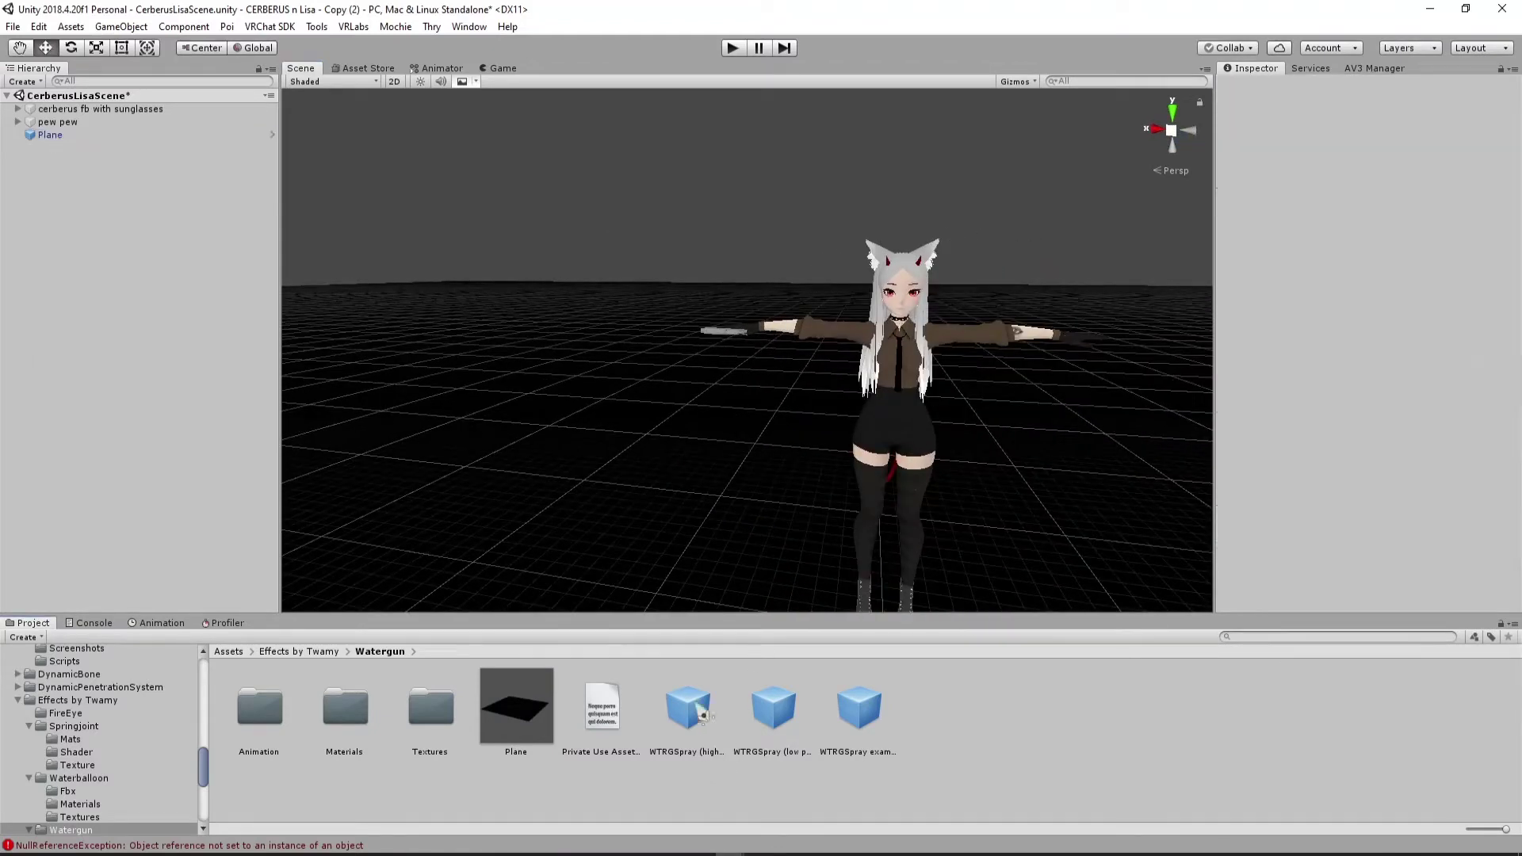
click(689, 719)
drag(683, 650, 116, 363)
Move the water spray onto the gun's muzzle, to about X 0.7366, Y 1.1977, Z 0.0718
right_drag(641, 463, 805, 502)
drag(804, 521, 673, 401)
right_drag(886, 297, 959, 367)
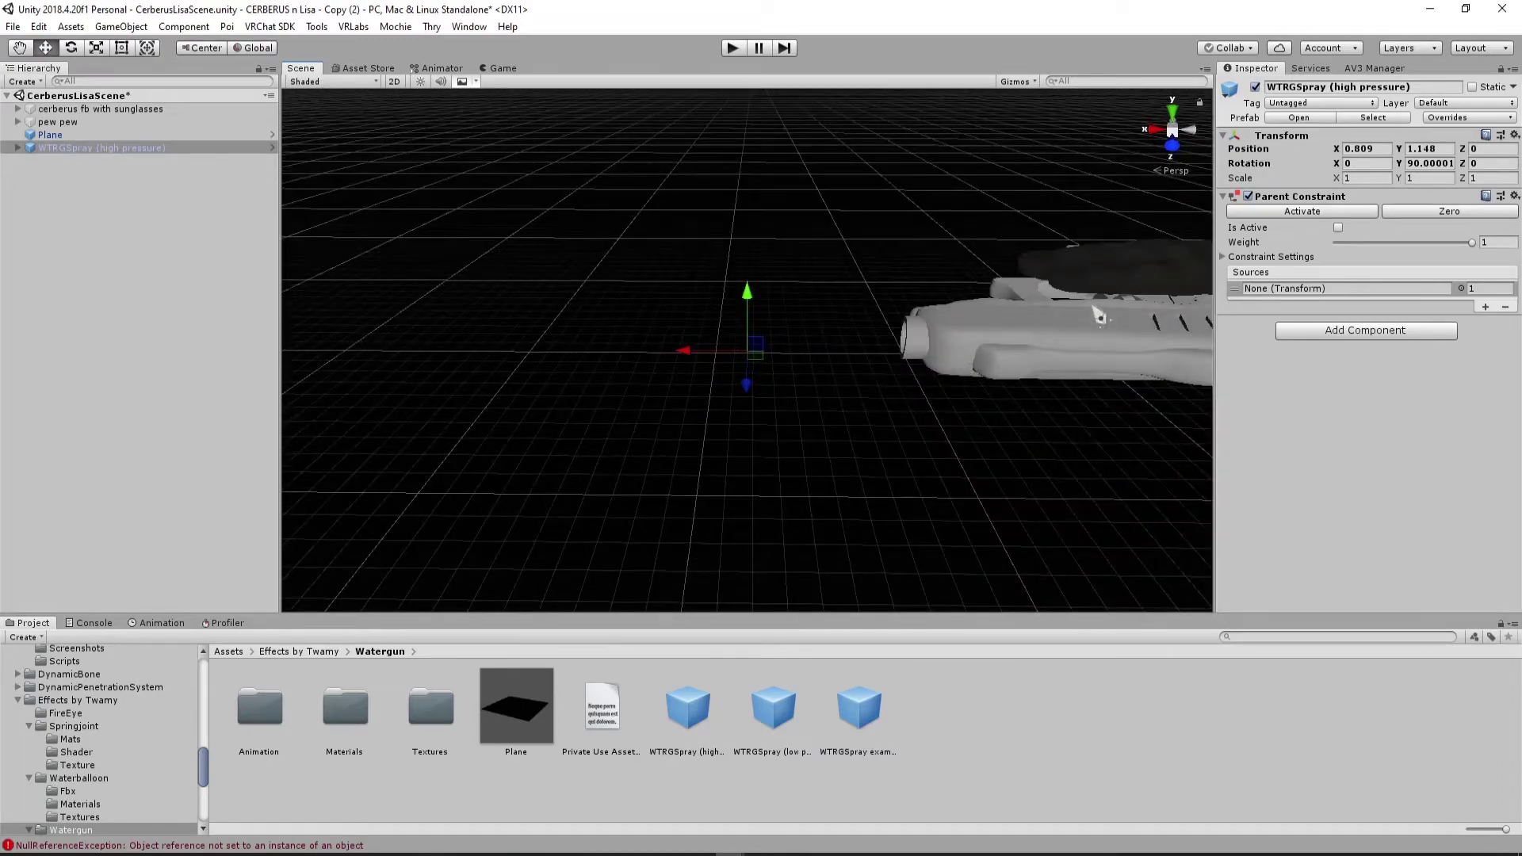
click(1159, 133)
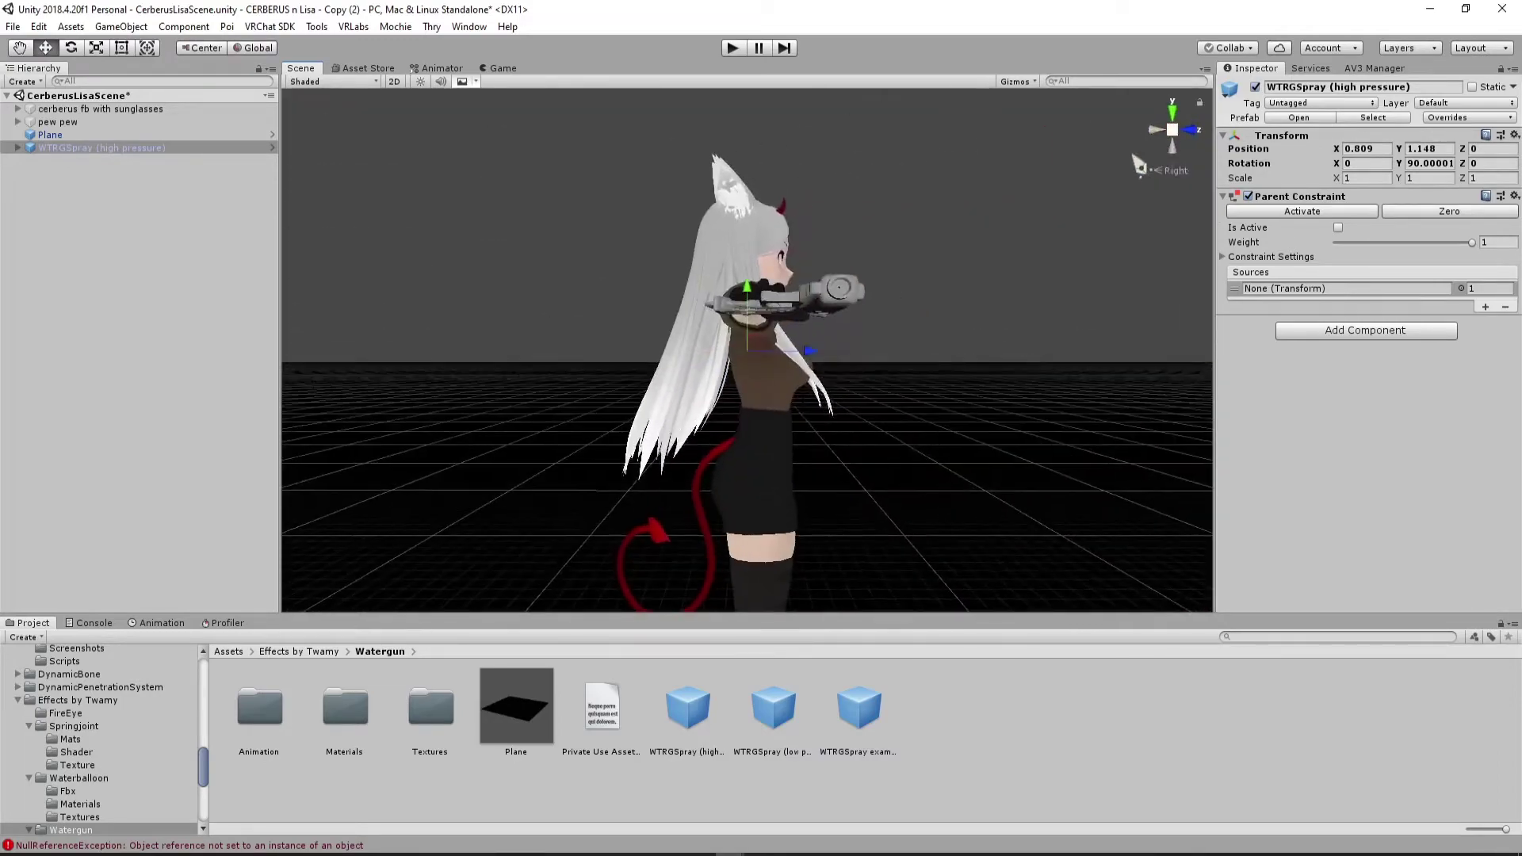
drag(892, 350, 912, 352)
drag(854, 293, 850, 224)
click(1189, 130)
drag(729, 291, 853, 279)
drag(883, 197, 866, 225)
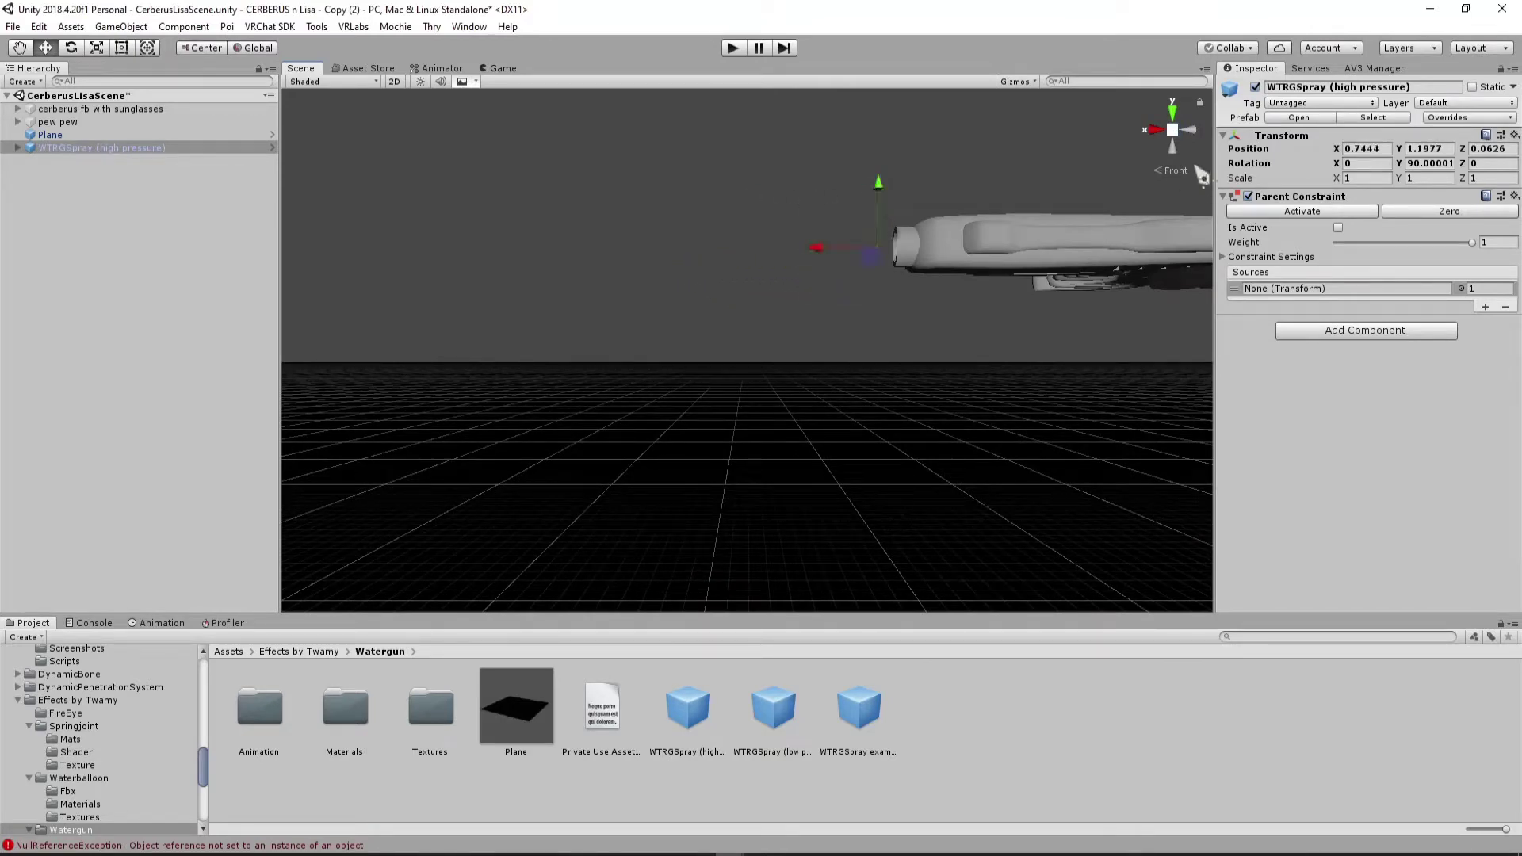
drag(834, 247, 908, 295)
Lower the water spray slightly in the side view to Y 1.1952, centring it on the gun's muzzle
click(1154, 131)
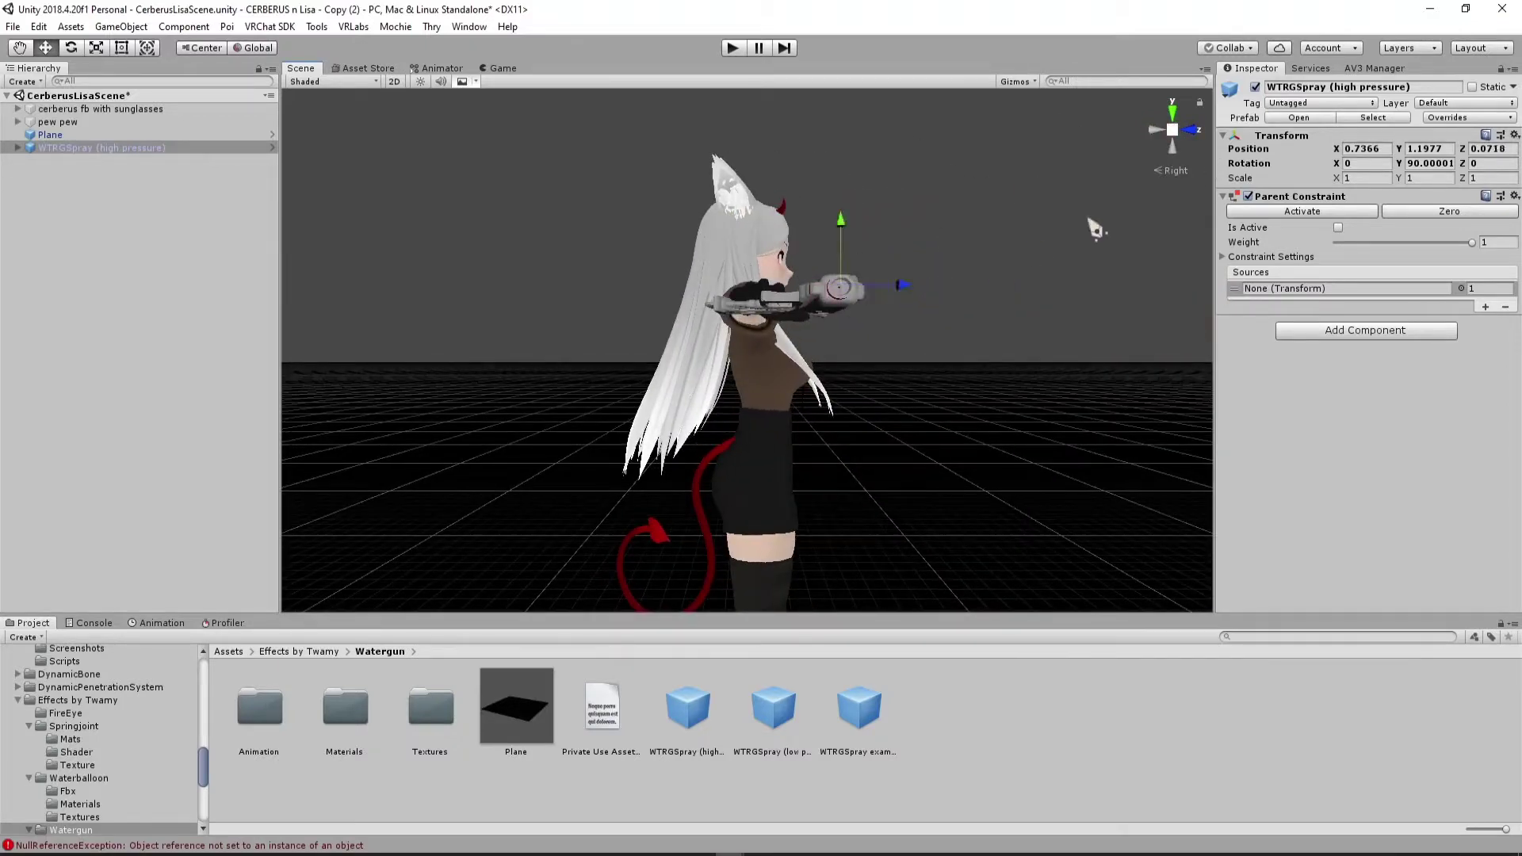
key(f)
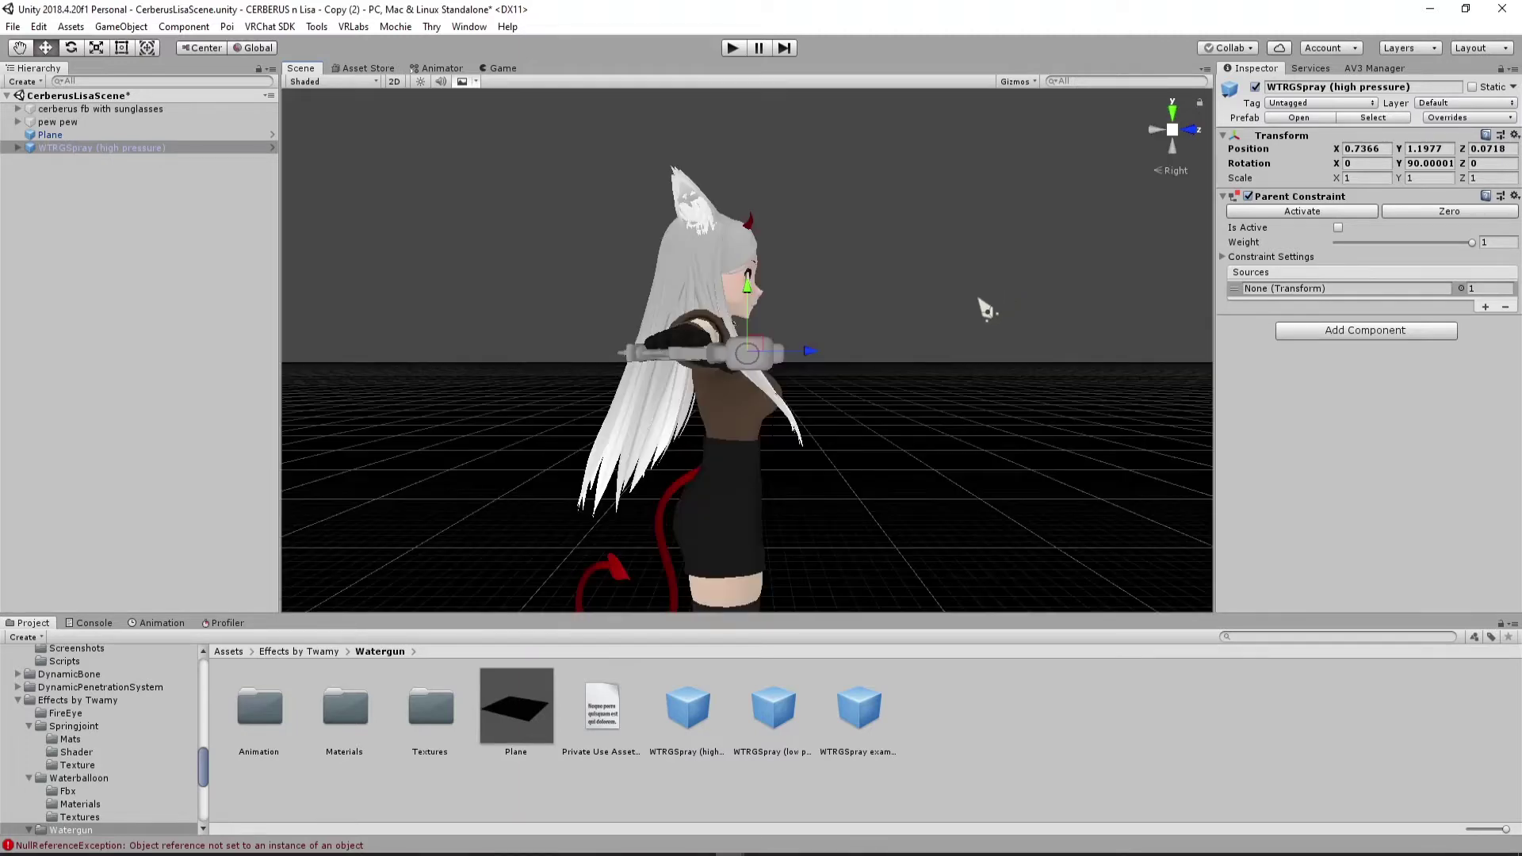
drag(747, 283, 747, 292)
Unpack the WTRGSpray (high pressure) prefab completely
scroll(986, 331, down, 3)
right_drag(986, 330, 748, 364)
right_click(148, 149)
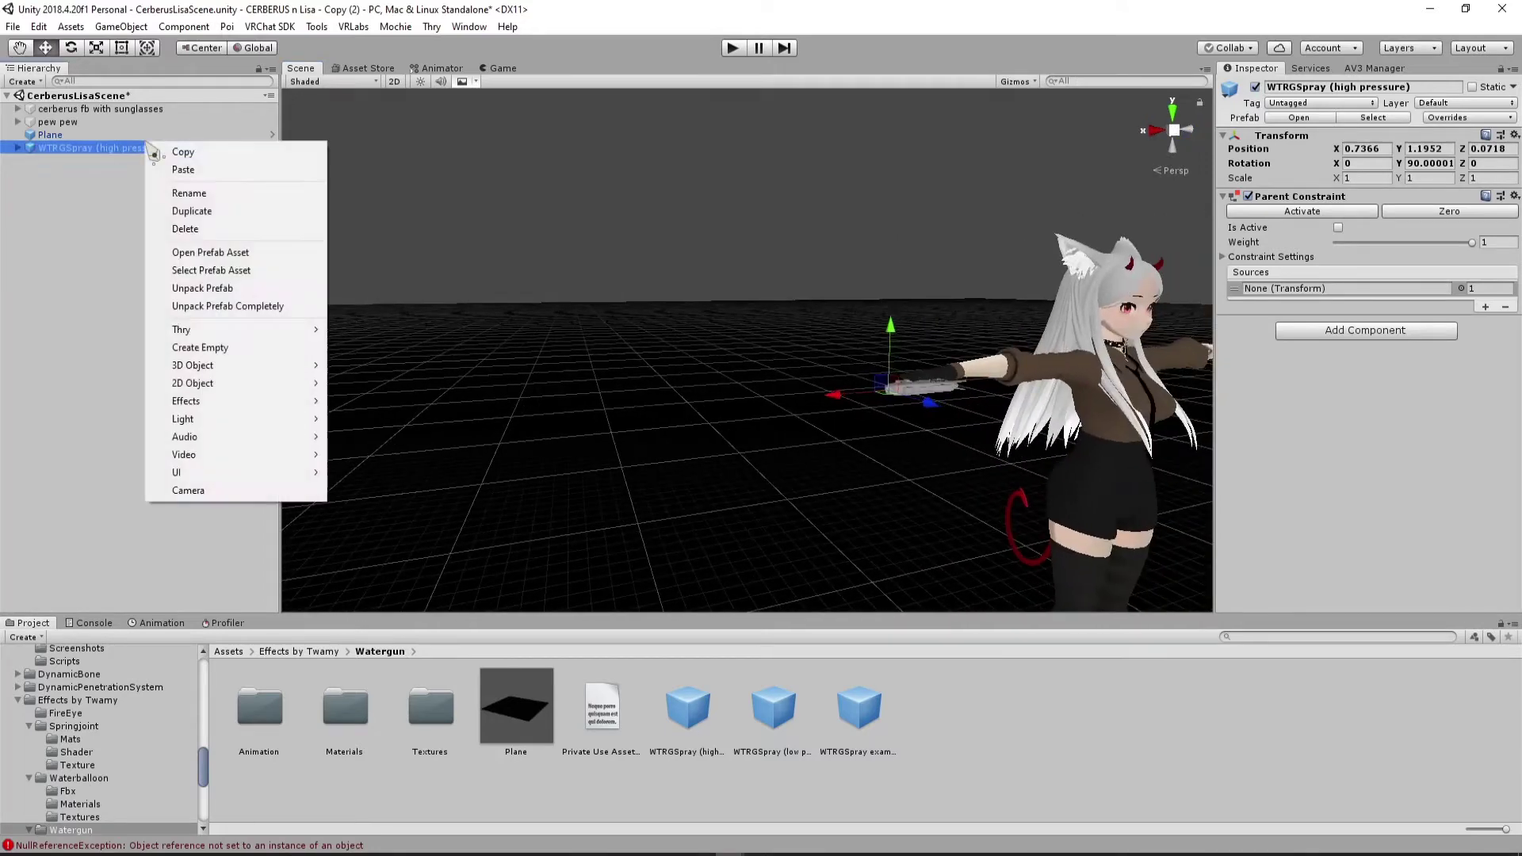
click(224, 307)
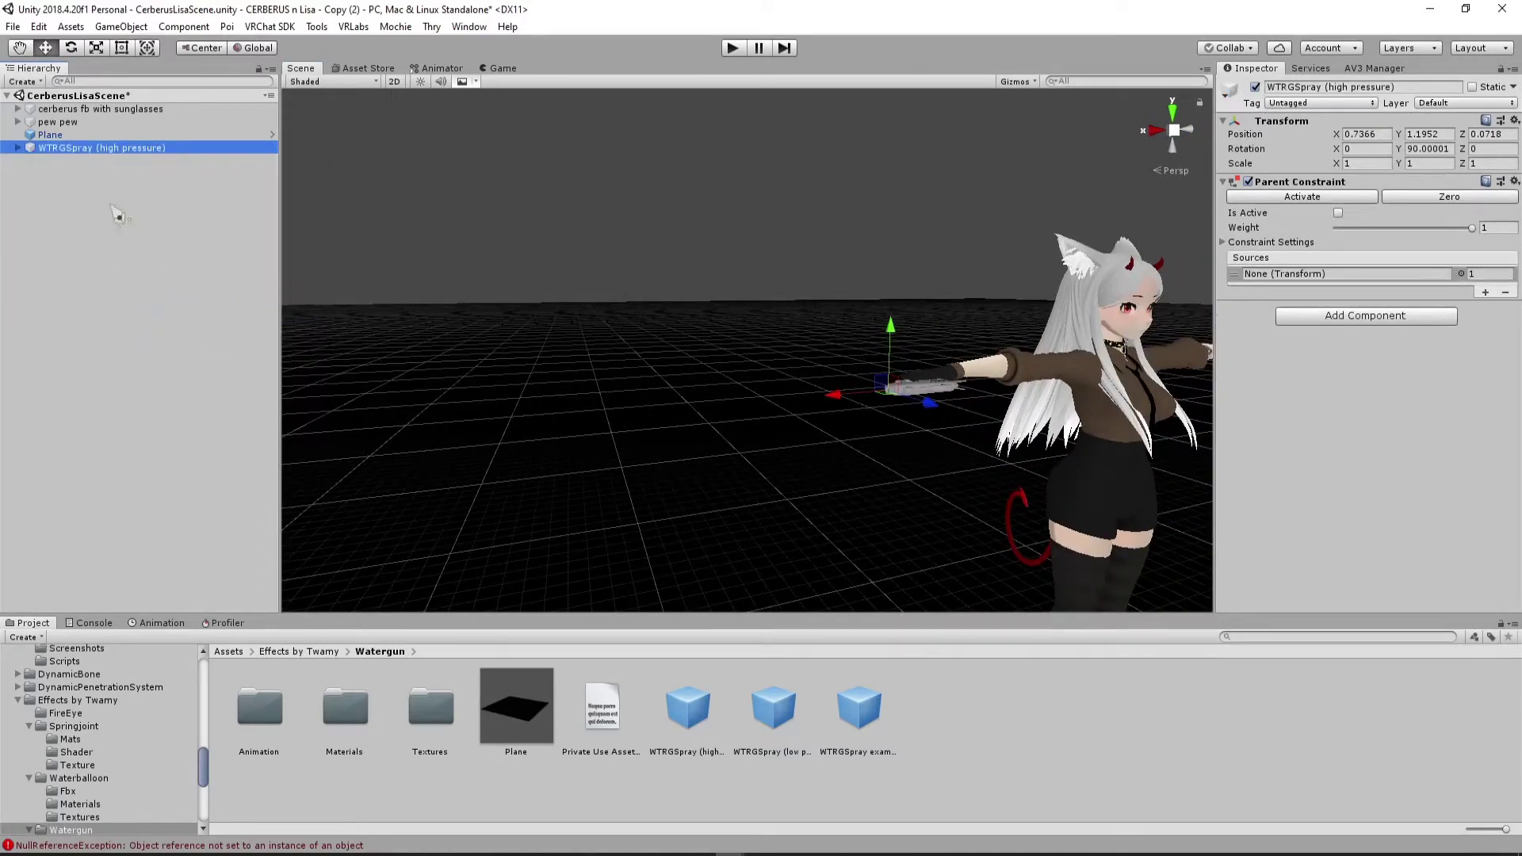
Select the pew pew gun and examine how it sits in the avatar's right hand
click(64, 122)
right_click(79, 125)
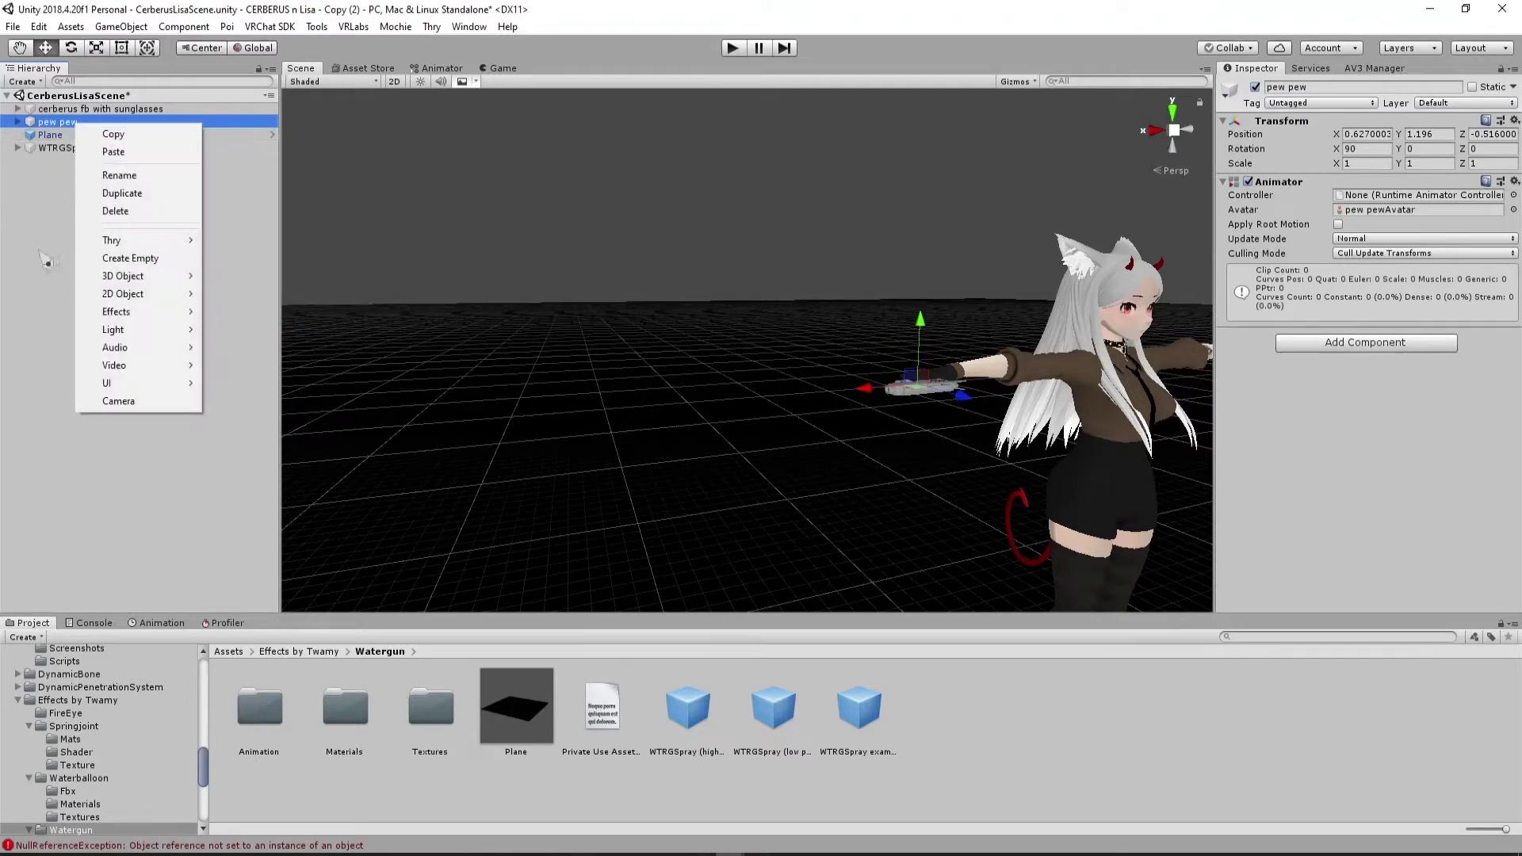
click(49, 313)
scroll(749, 365, up, 3)
middle_drag(781, 403, 569, 409)
scroll(569, 409, up, 5)
scroll(681, 402, down, 4)
scroll(713, 416, down, 3)
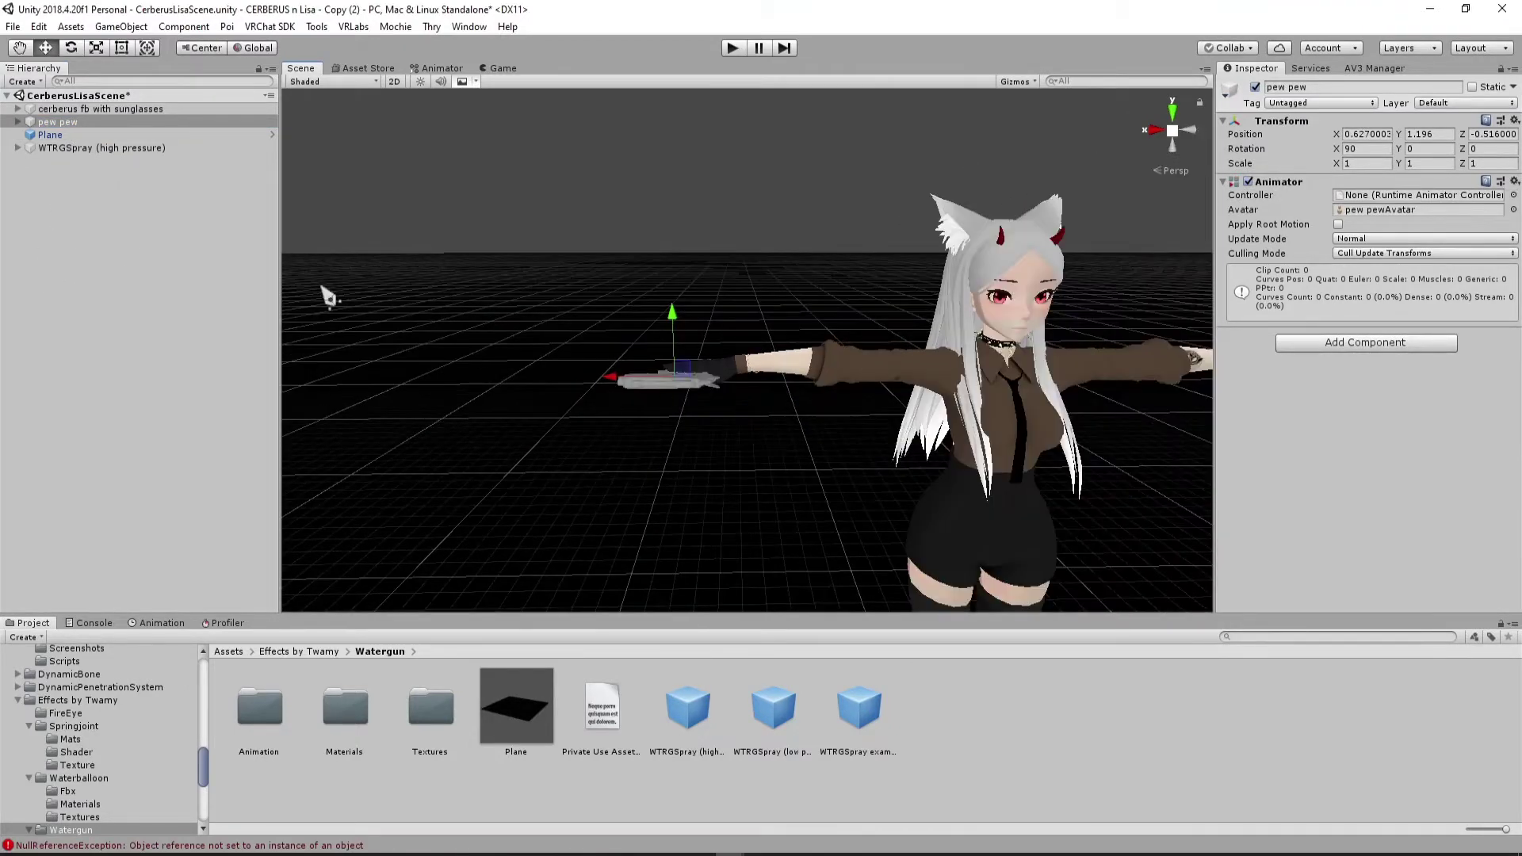
click(18, 110)
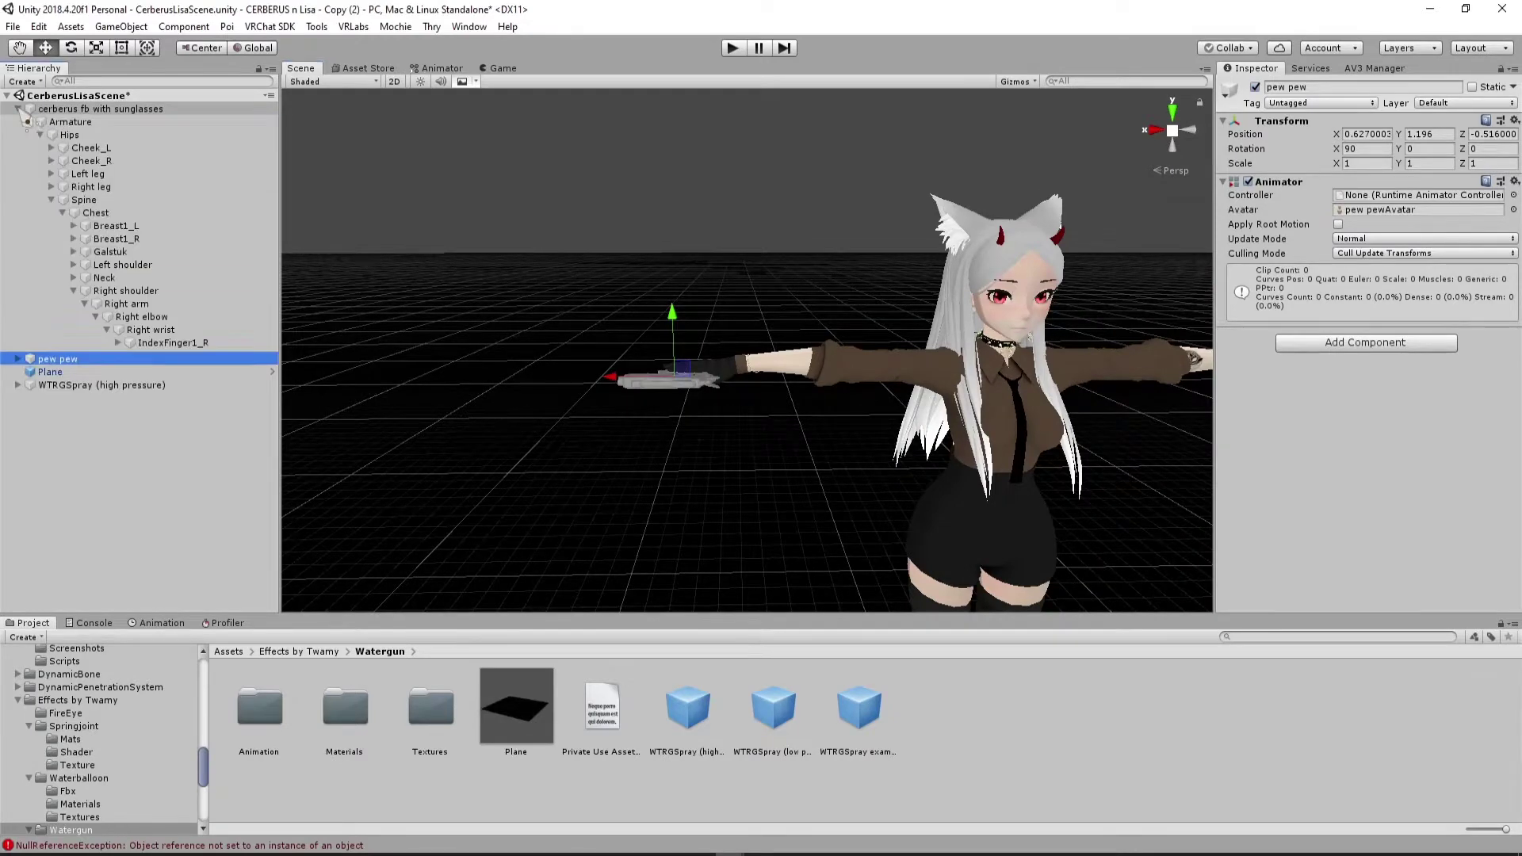
click(107, 330)
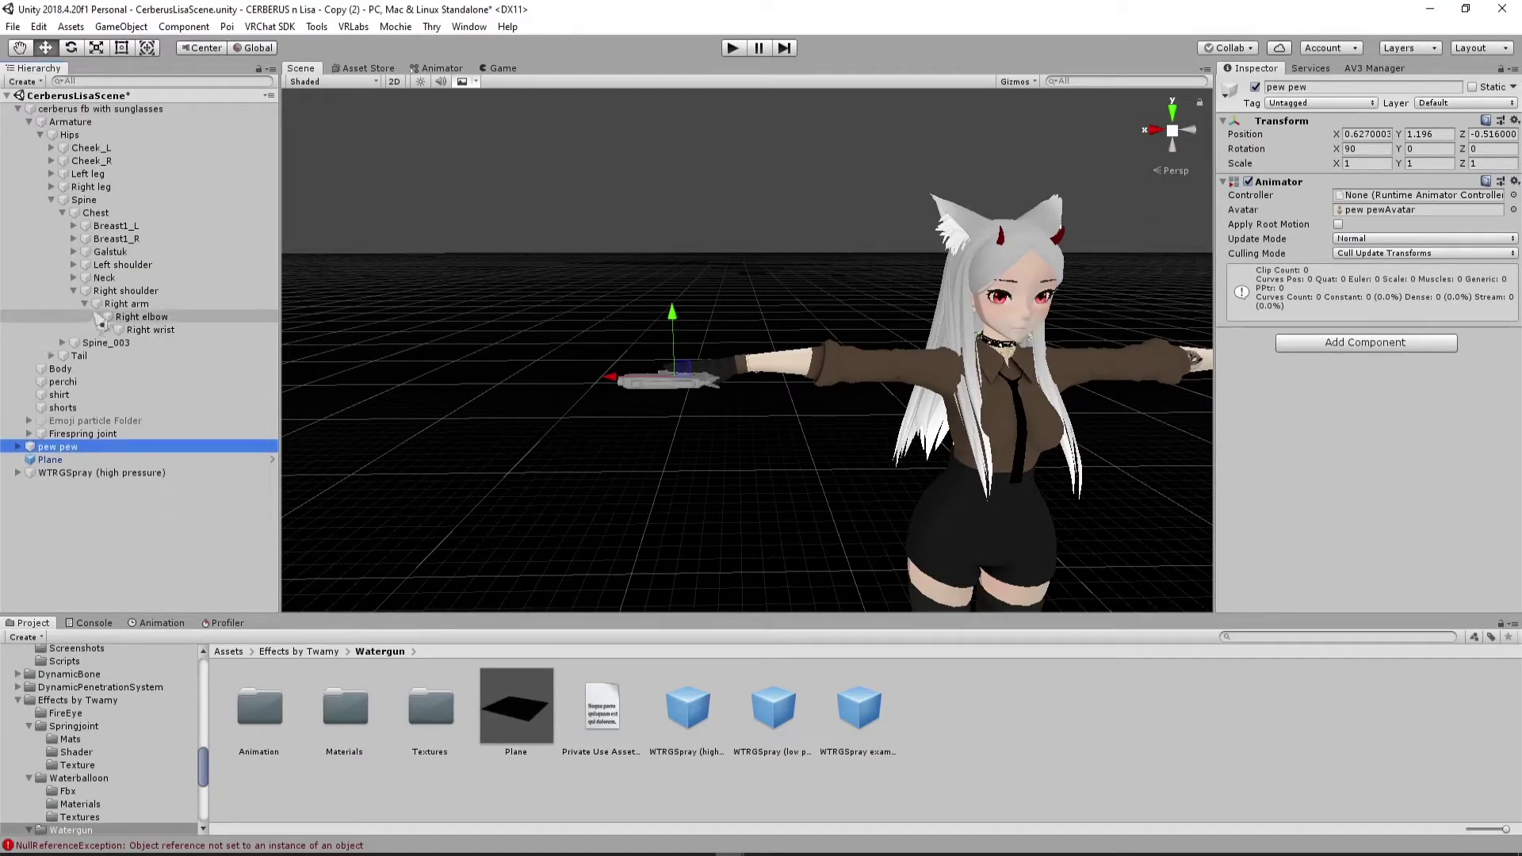
click(96, 316)
click(84, 304)
click(74, 291)
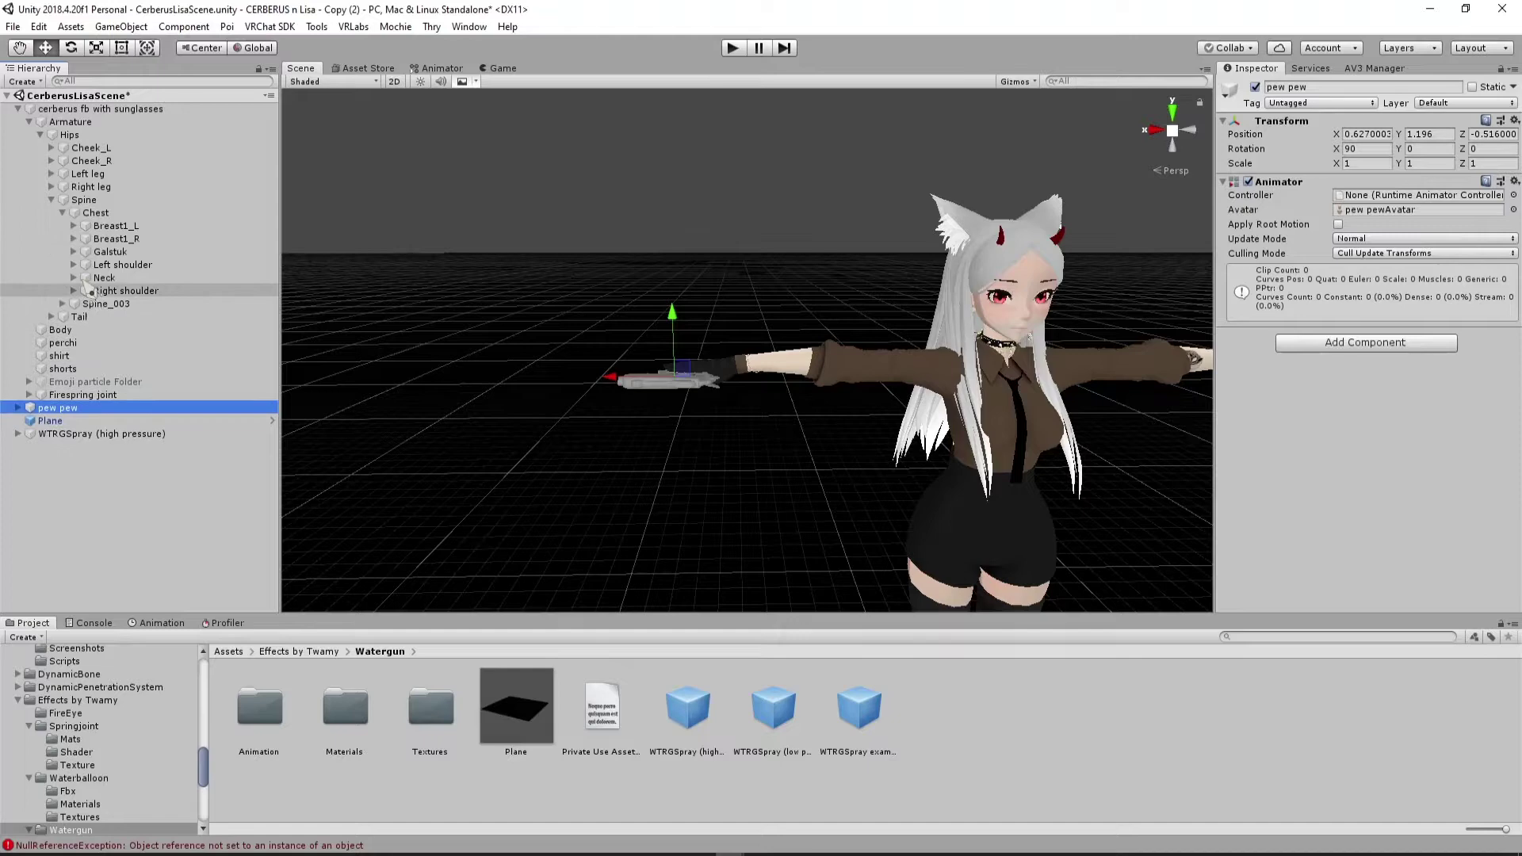
click(62, 213)
click(52, 200)
click(40, 135)
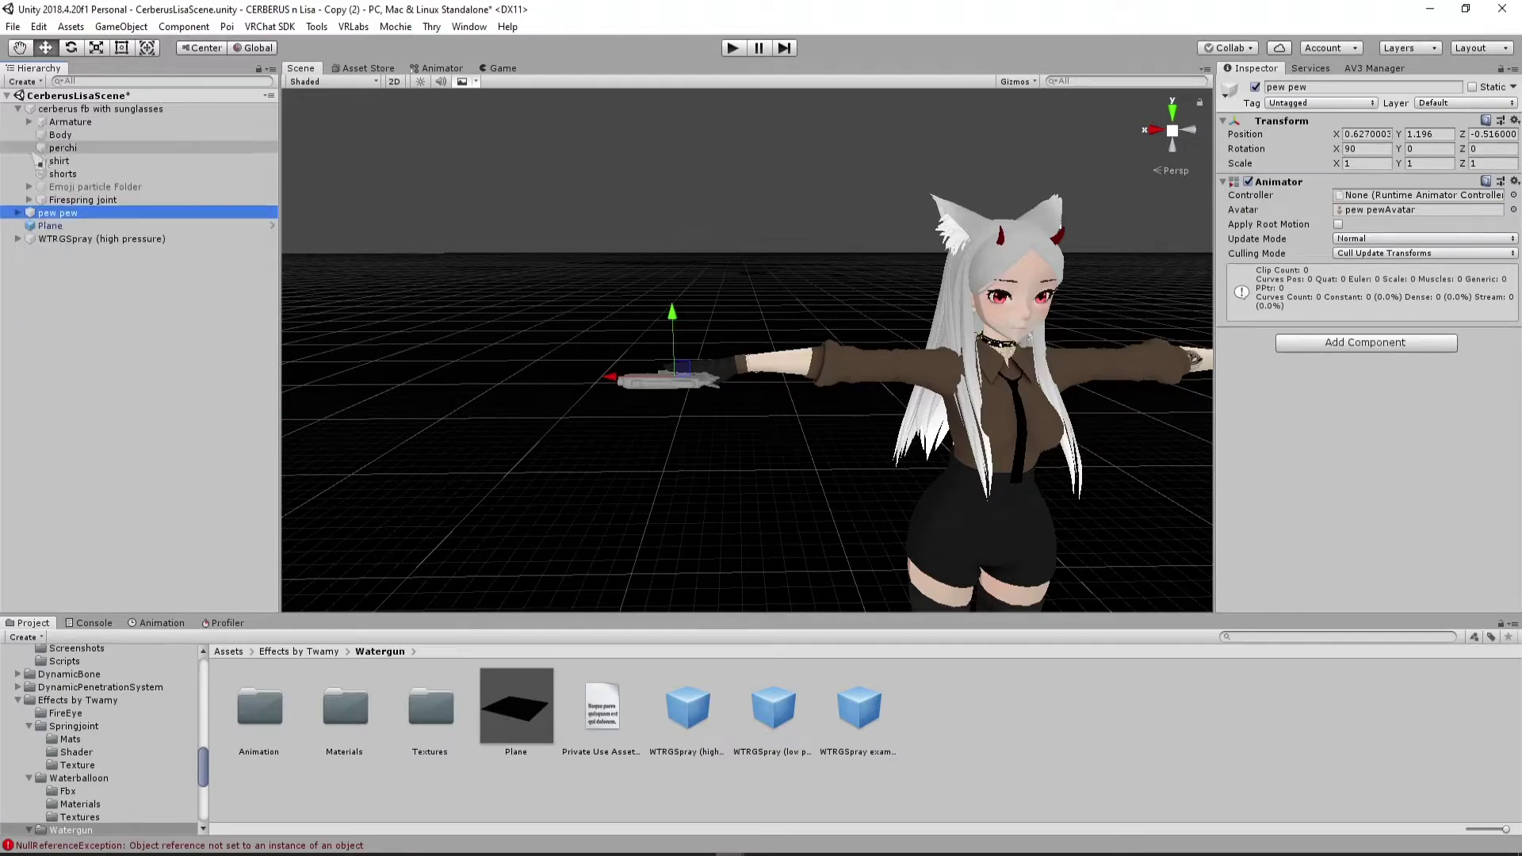
Nest pew pew under the avatar's Right wrist bone and make WTRGSpray (high pressure) a direct child of cerberus fb with sunglasses
click(40, 135)
click(41, 135)
click(41, 135)
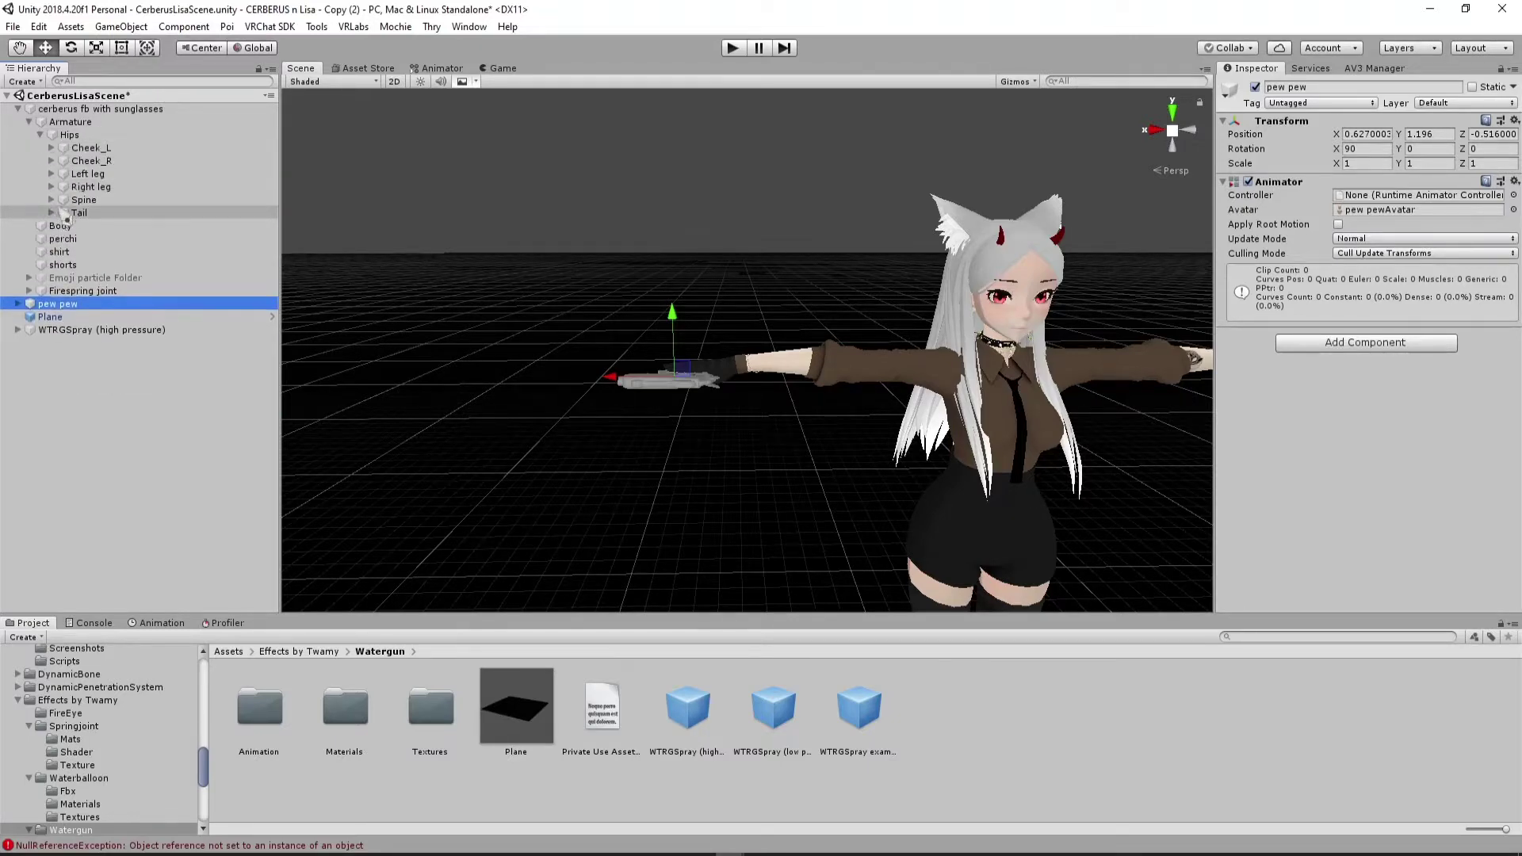
click(52, 200)
click(62, 213)
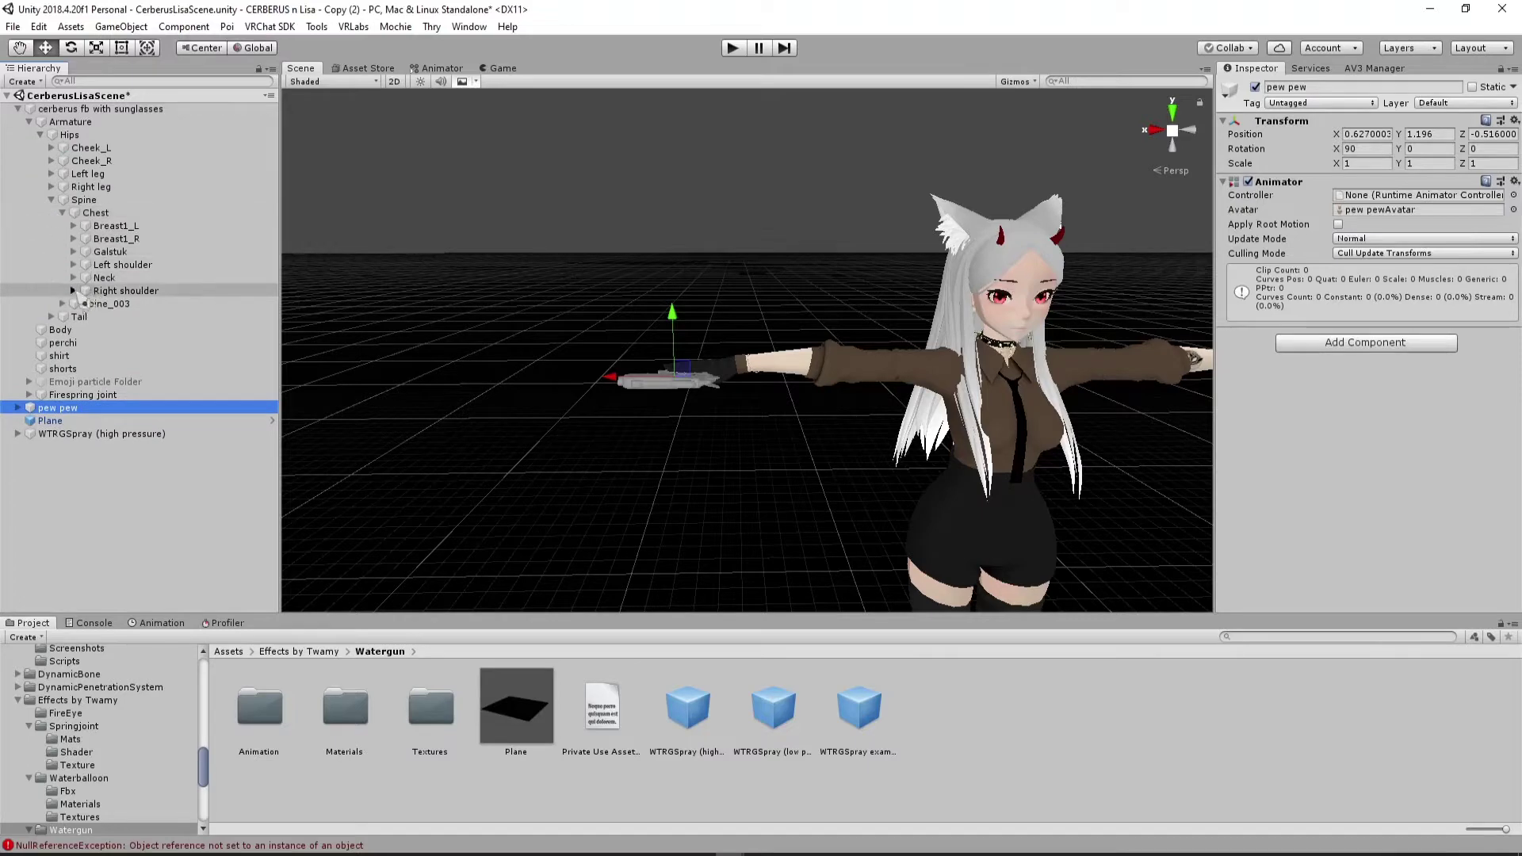
click(74, 290)
click(85, 303)
click(96, 316)
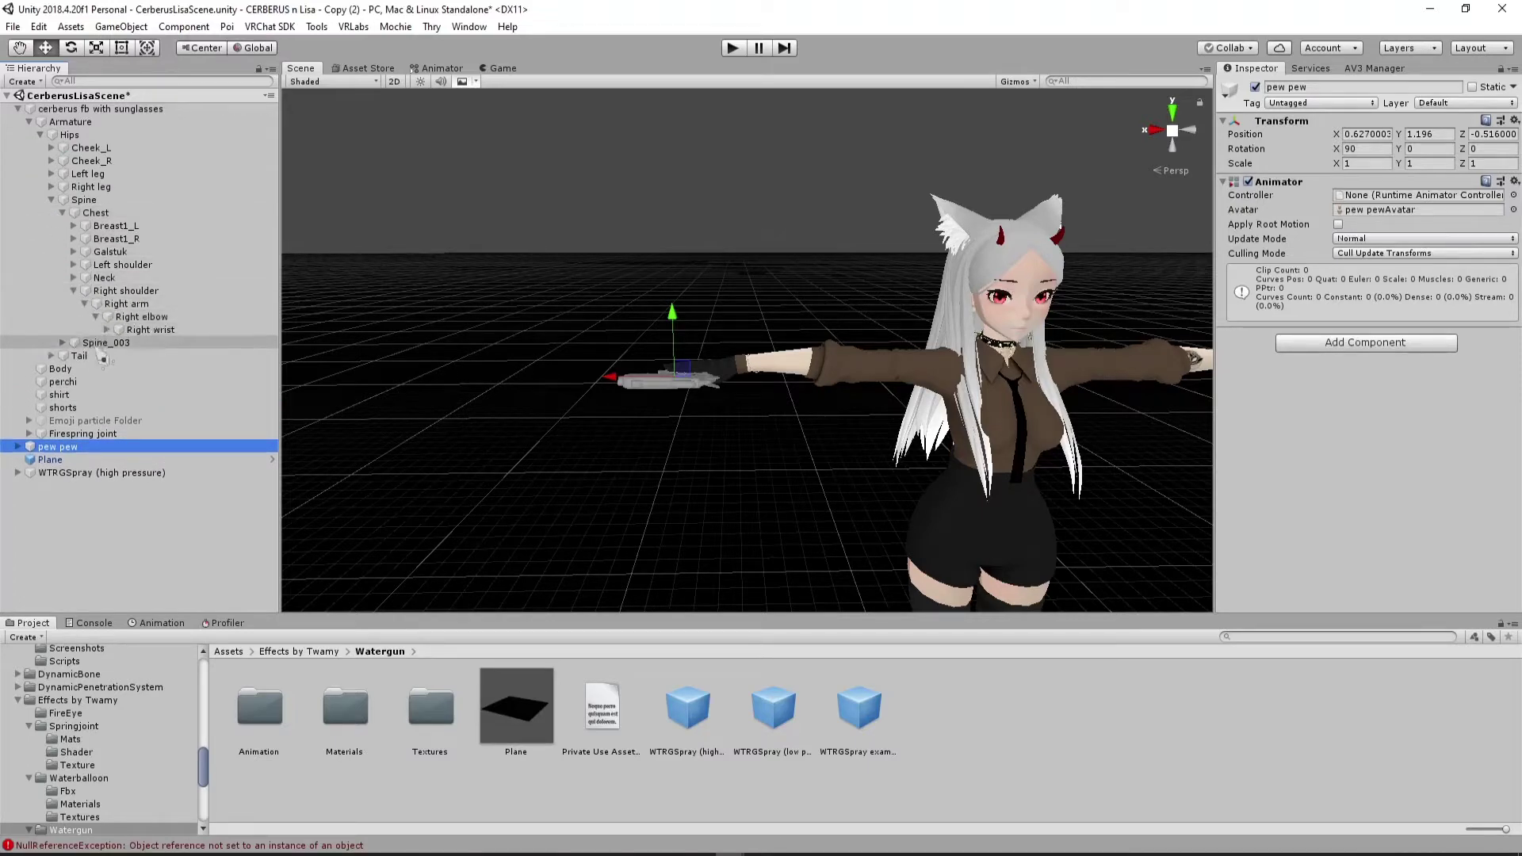
click(107, 329)
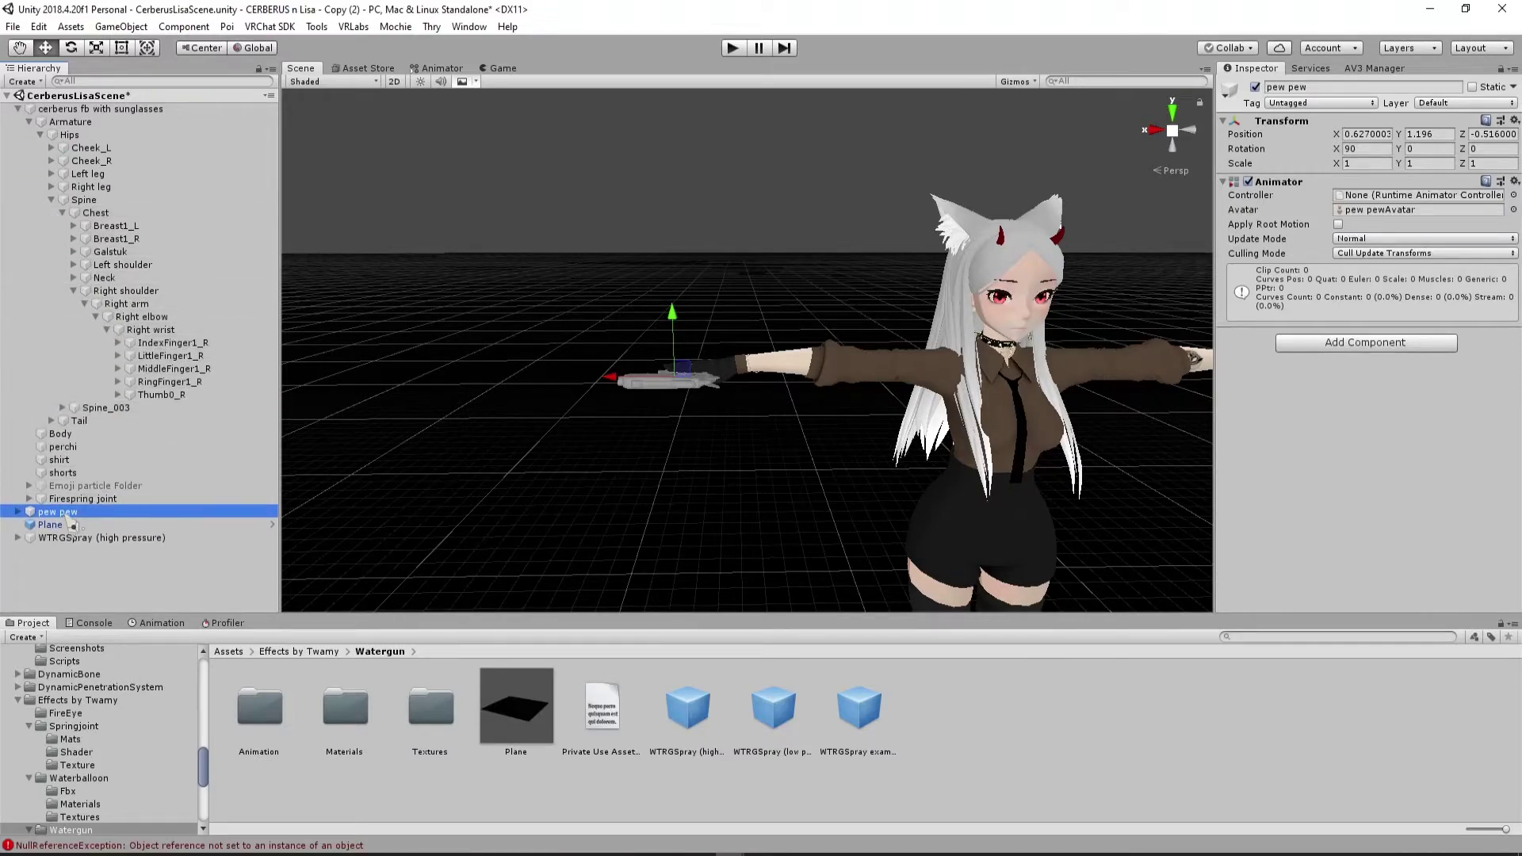
drag(67, 519, 190, 332)
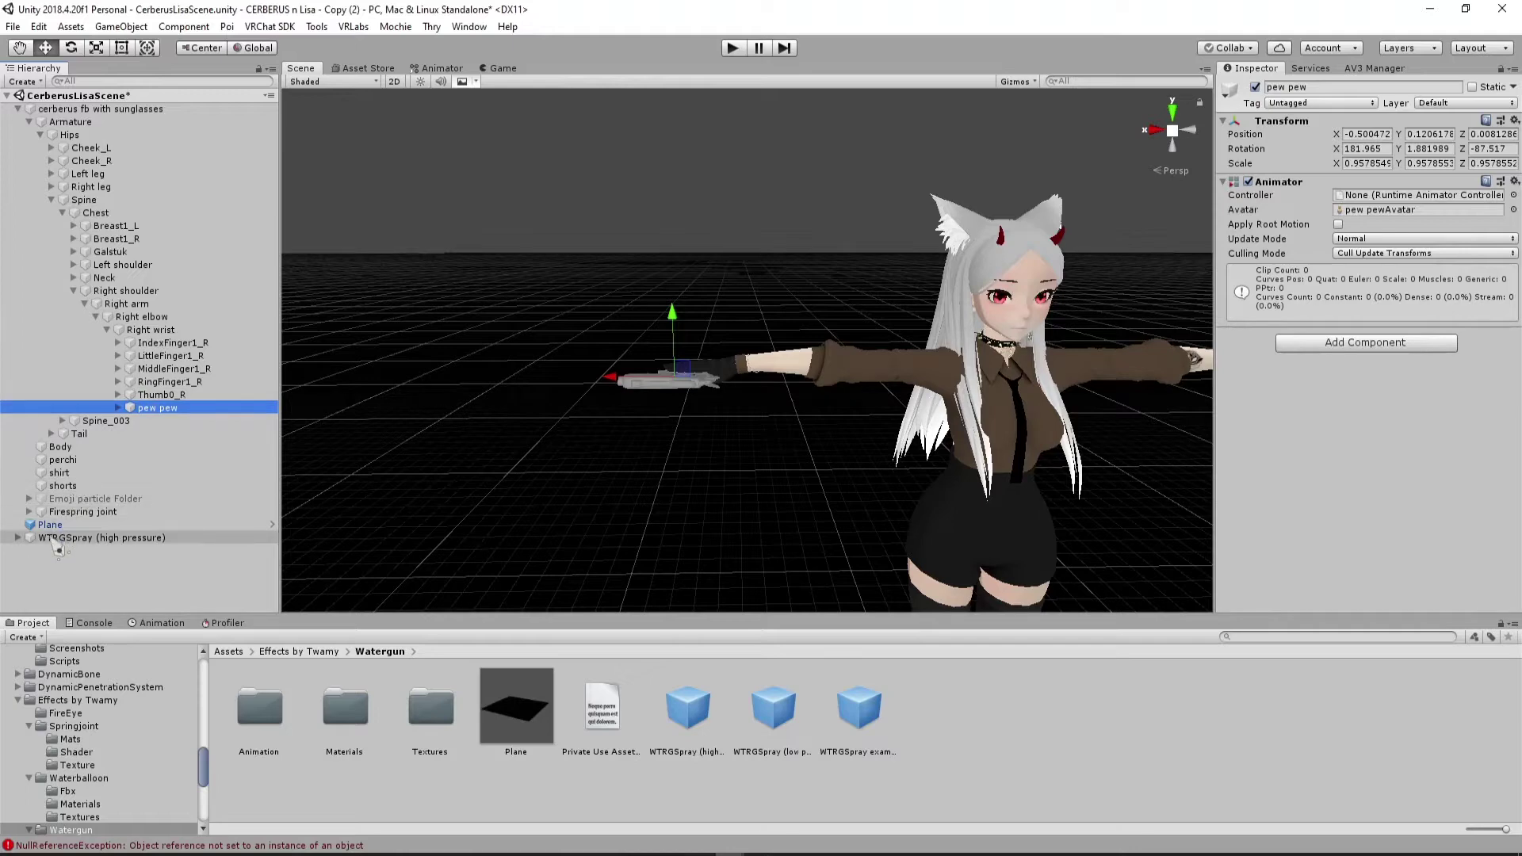
mouse_move(52, 539)
mouse_down()
mouse_move(230, 326)
mouse_move(111, 554)
mouse_move(132, 107)
mouse_up()
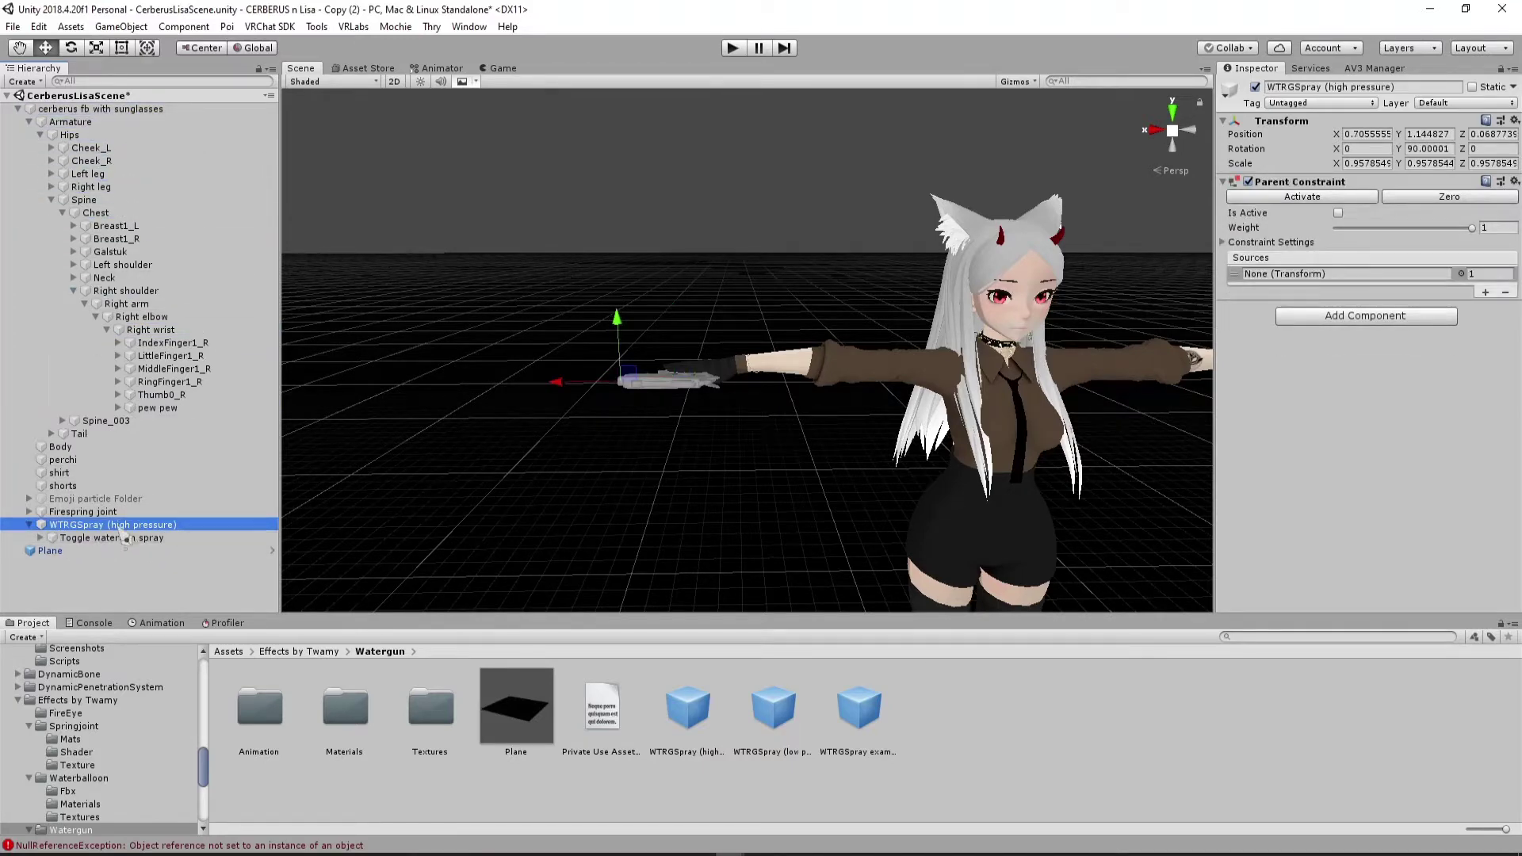
Remove the existing Rigidbody component from the Right wrist bone
click(163, 331)
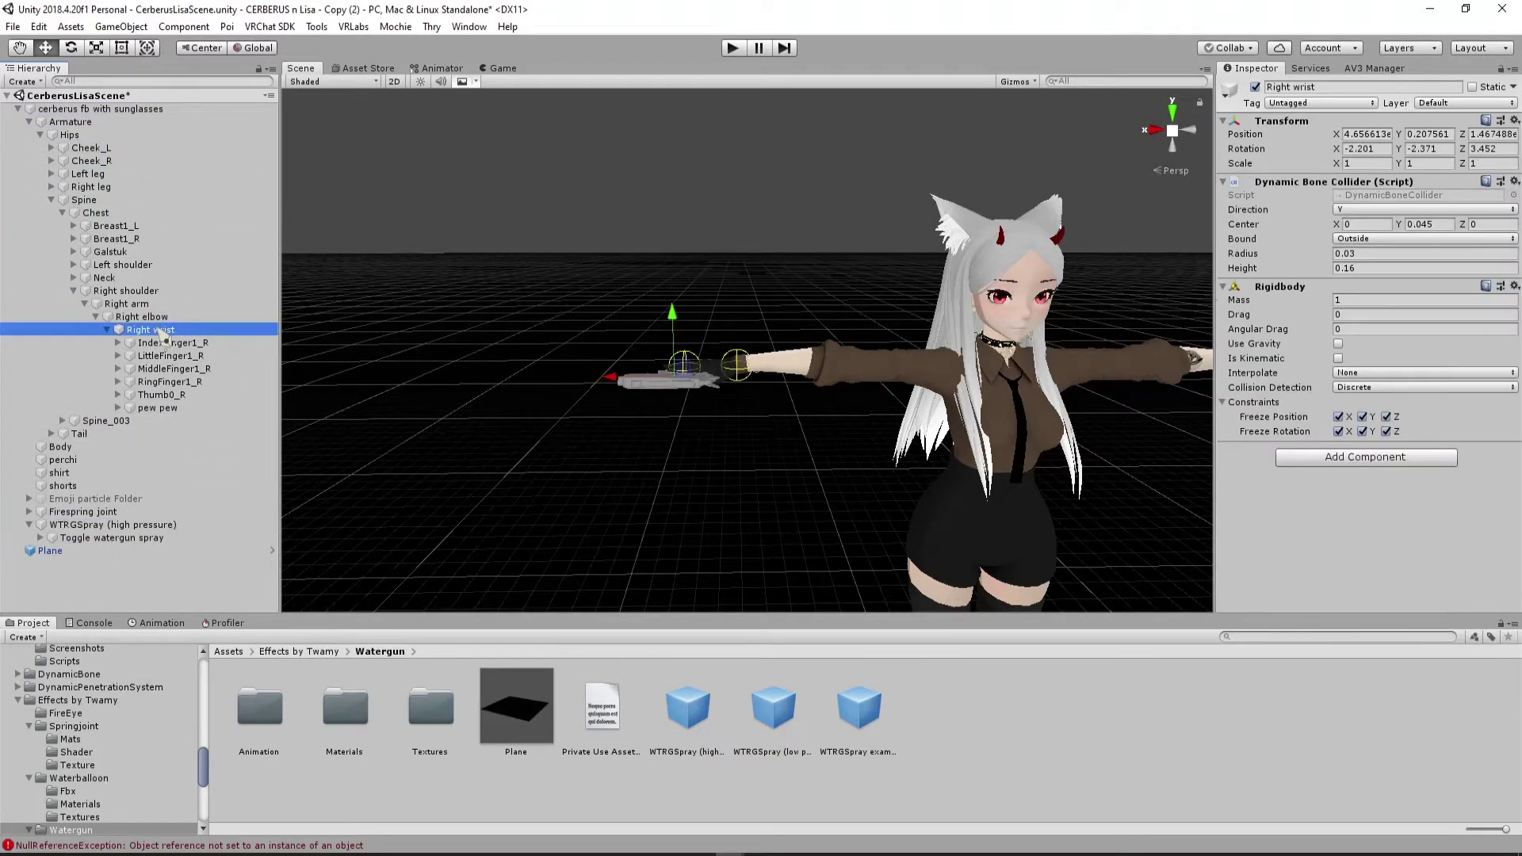
scroll(726, 417, up, 1)
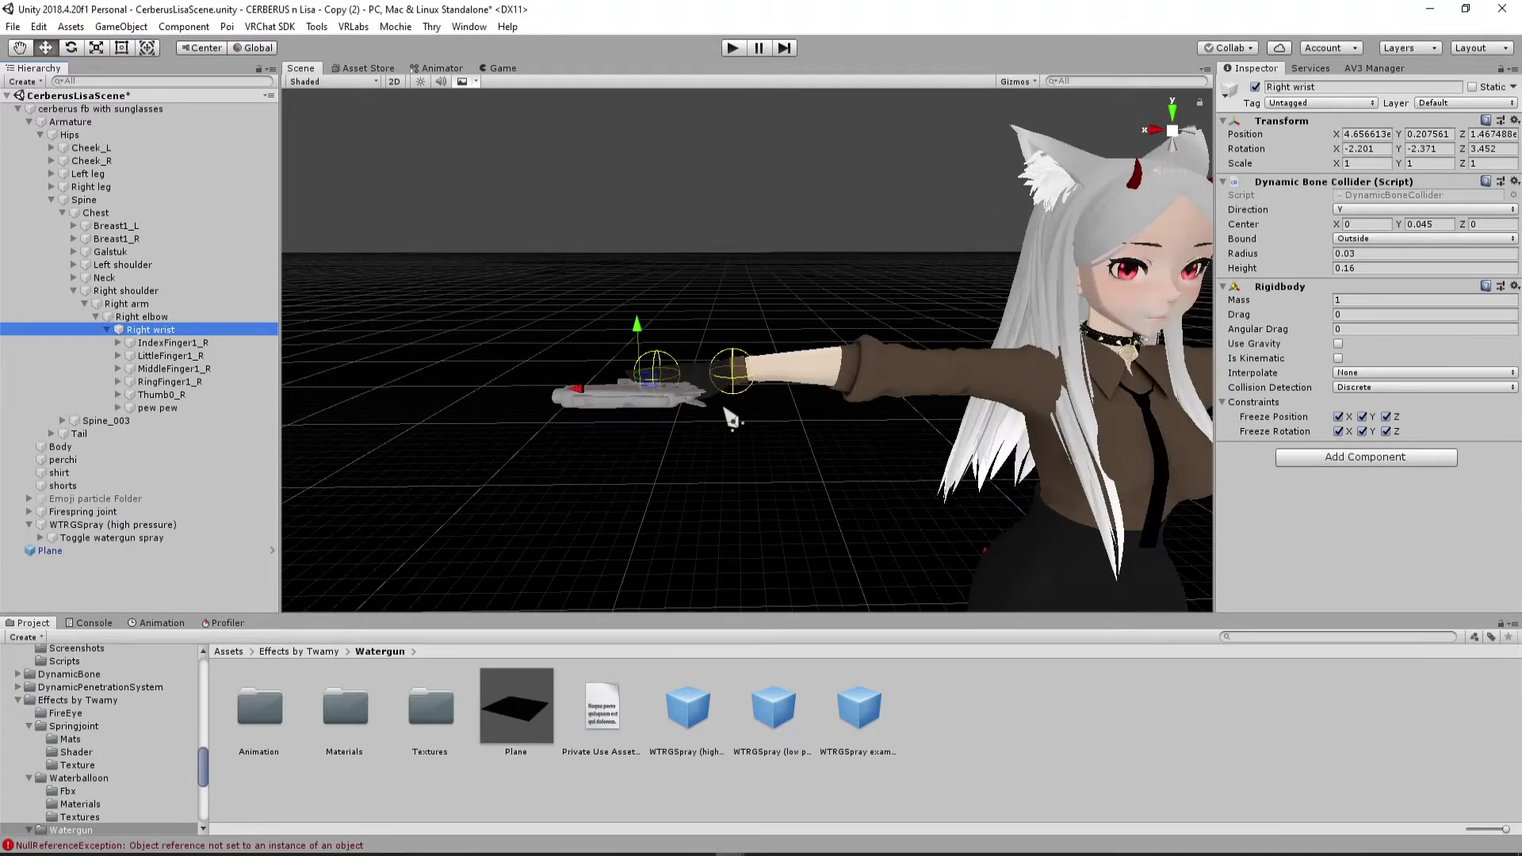
scroll(725, 417, down, 1)
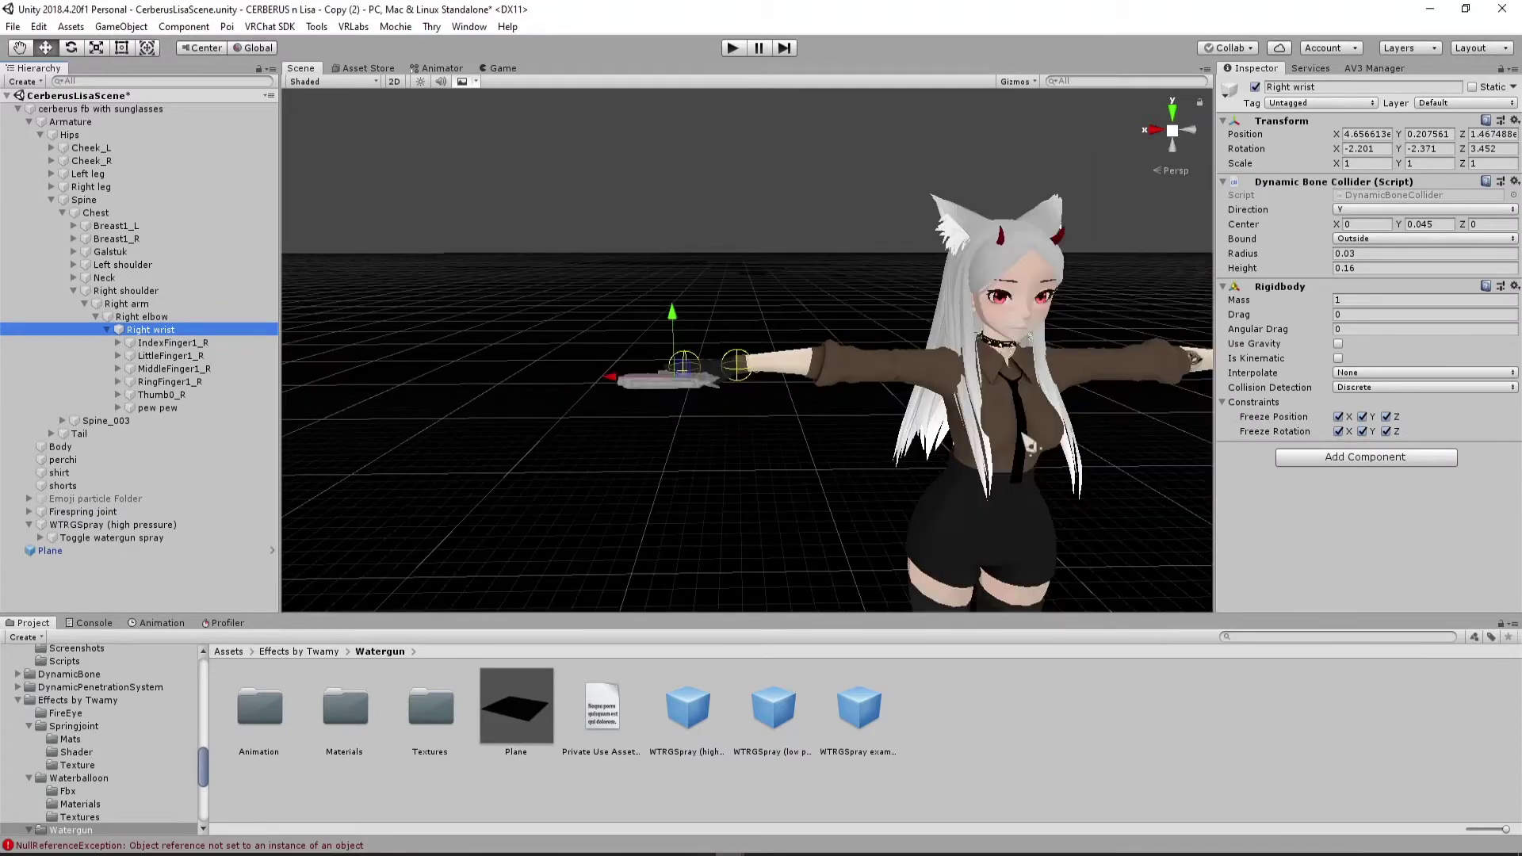
click(1515, 287)
click(1412, 329)
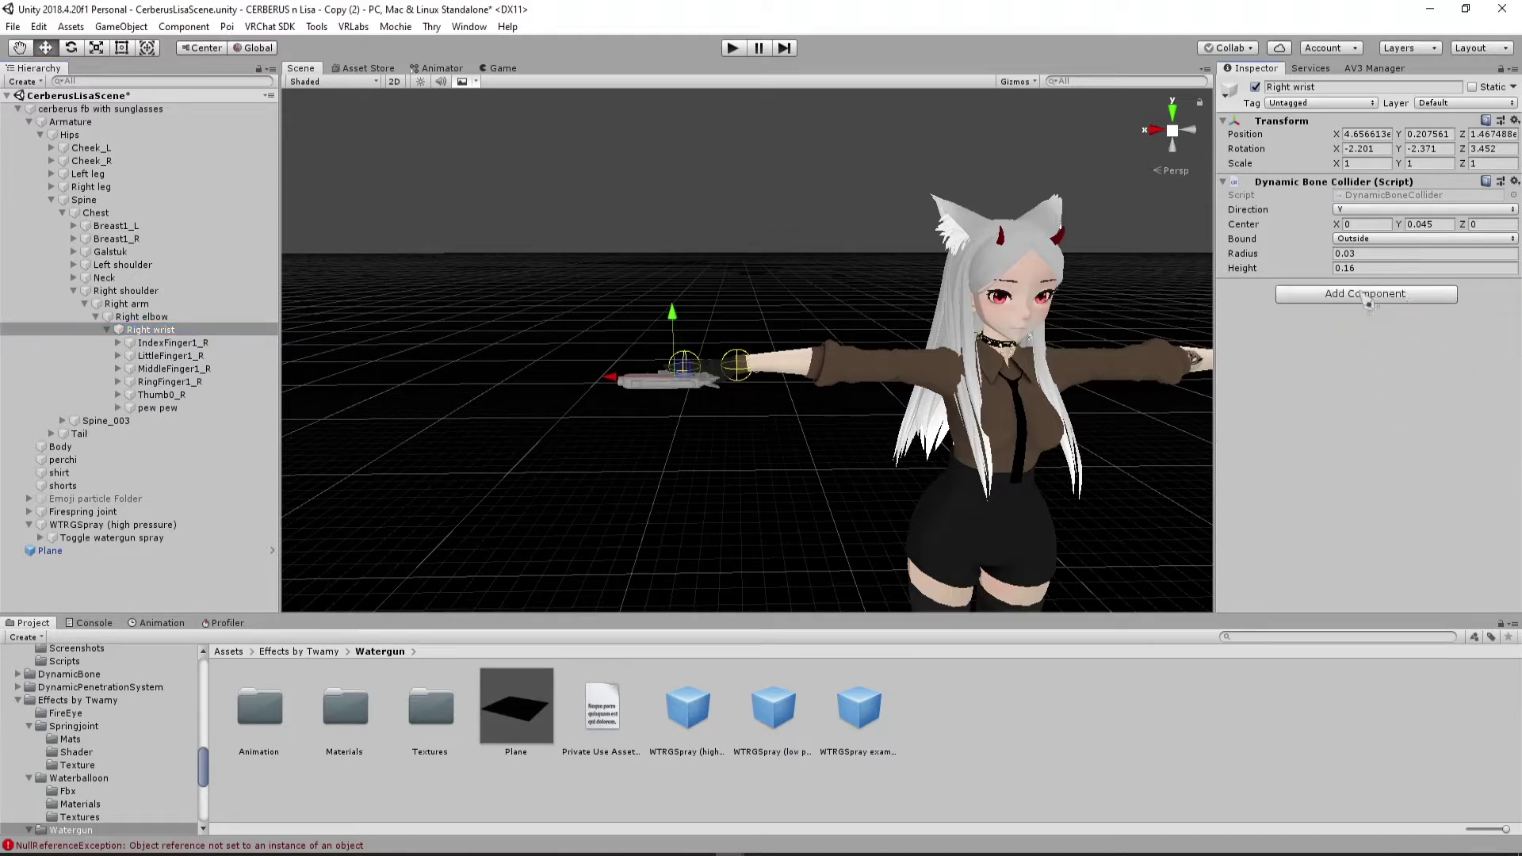
Add a new Rigidbody component to the Right wrist bone
click(189, 331)
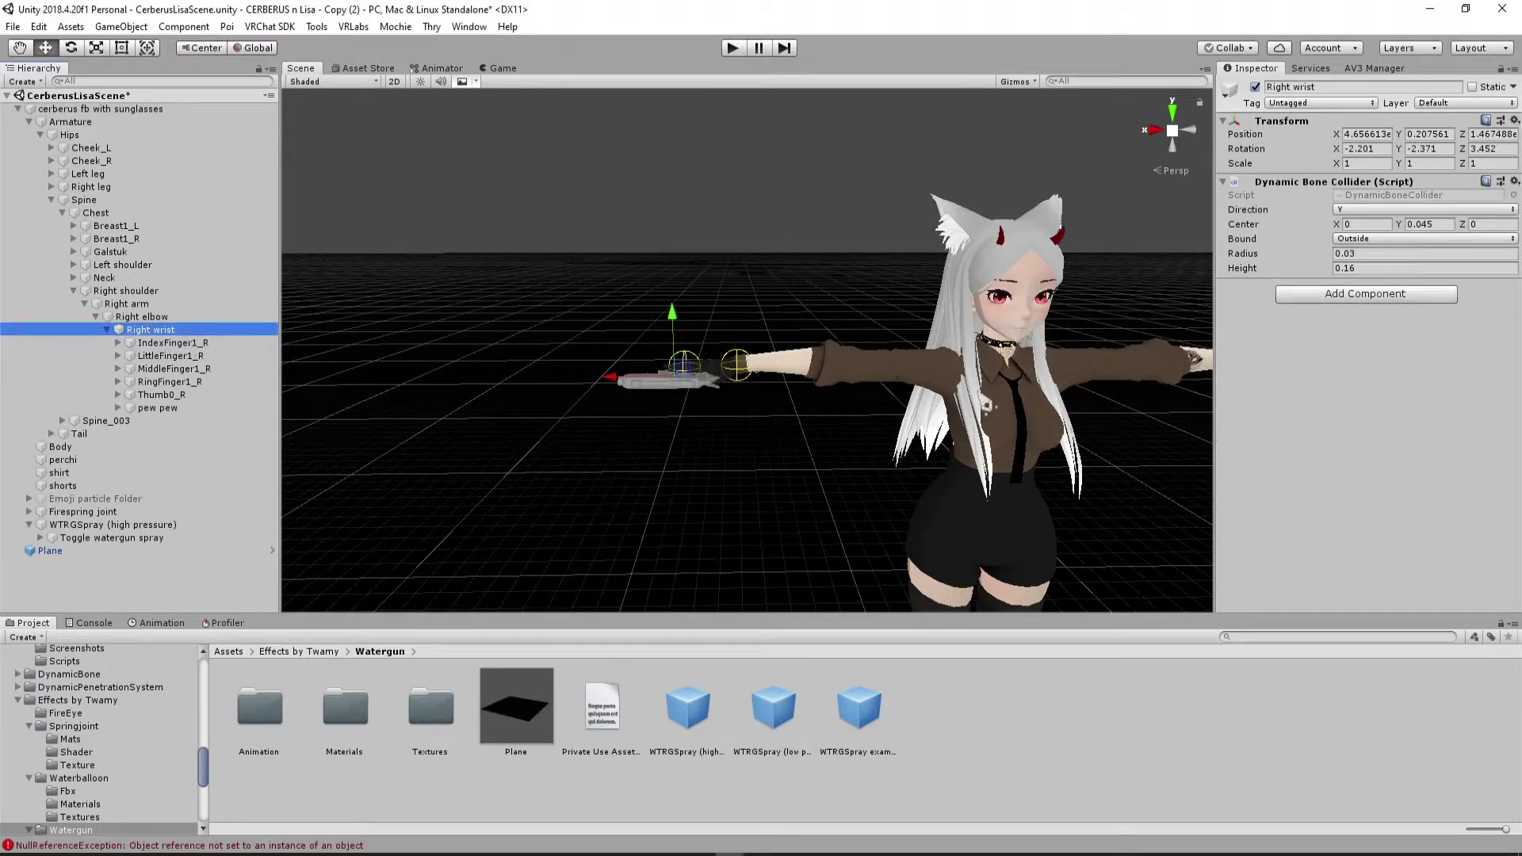
click(1368, 301)
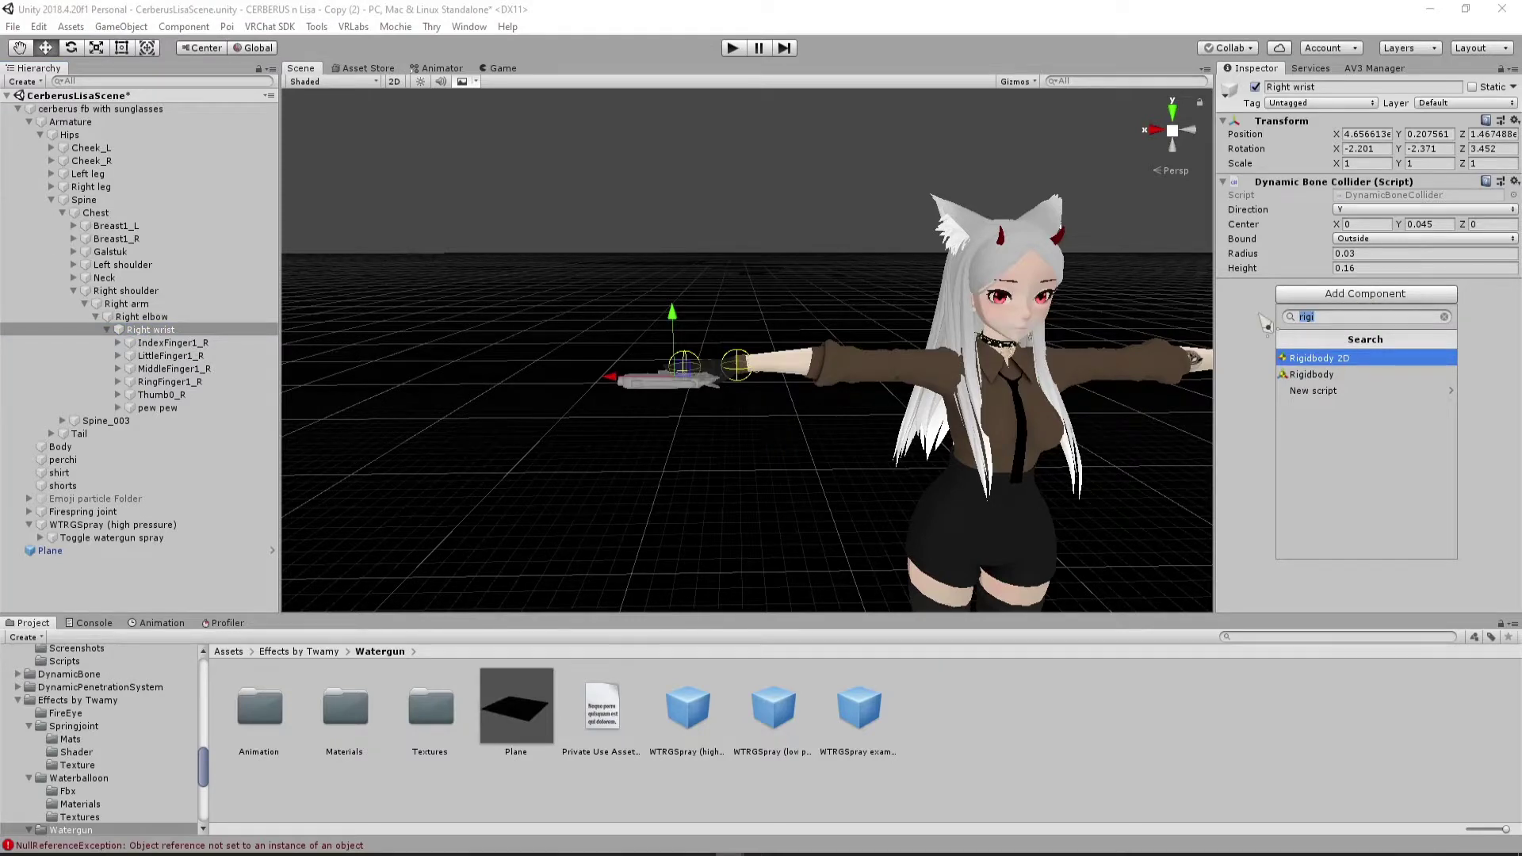
text(rigi)
key(Down)
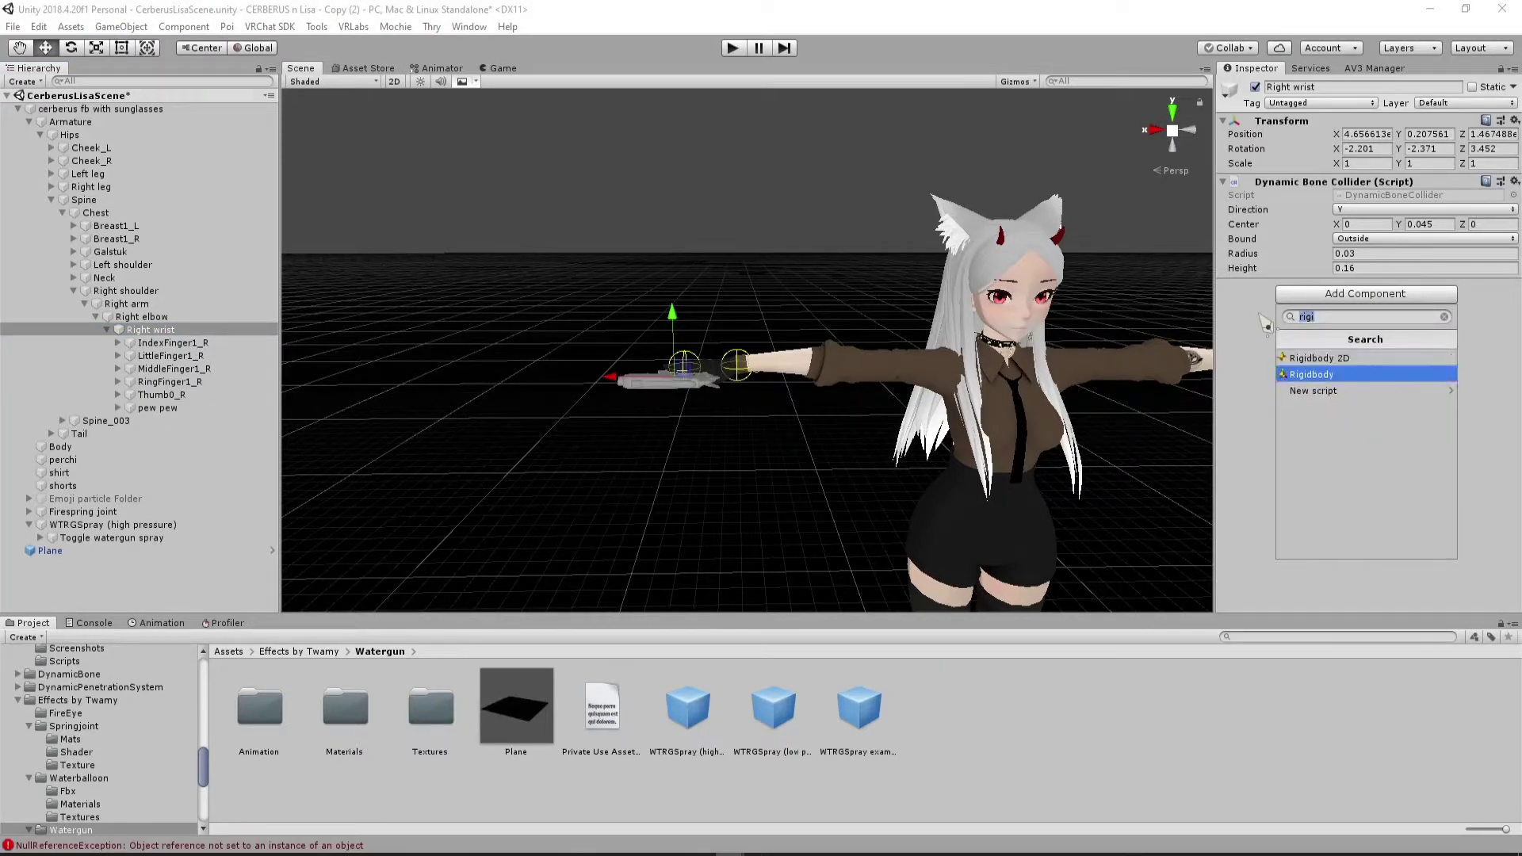
key(Return)
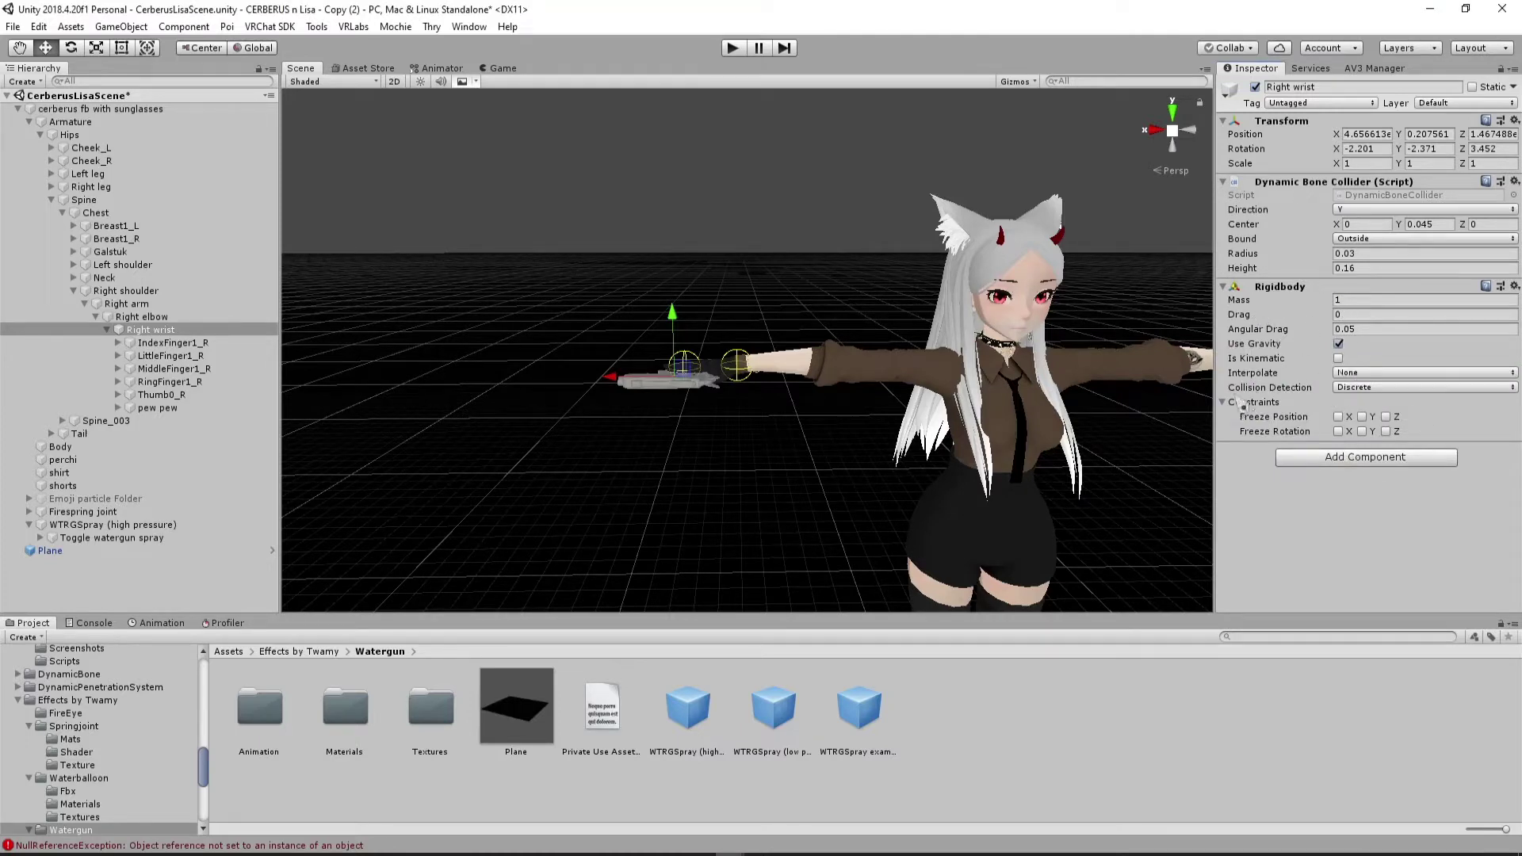
Set the Right wrist Rigidbody's angular drag to 0 and disable its gravity
click(1345, 300)
key(Tab)
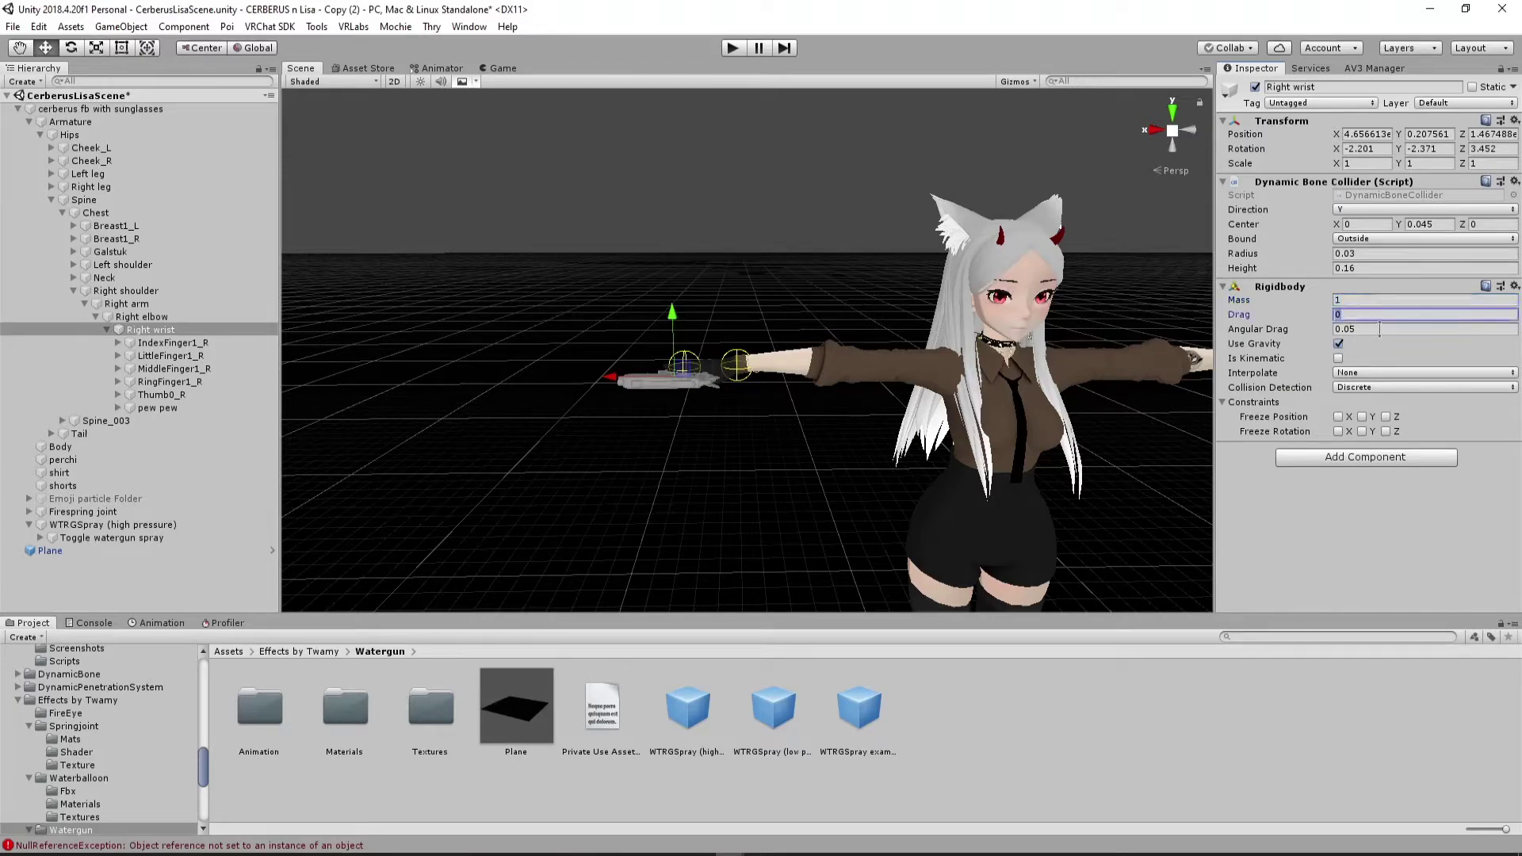
key(Tab)
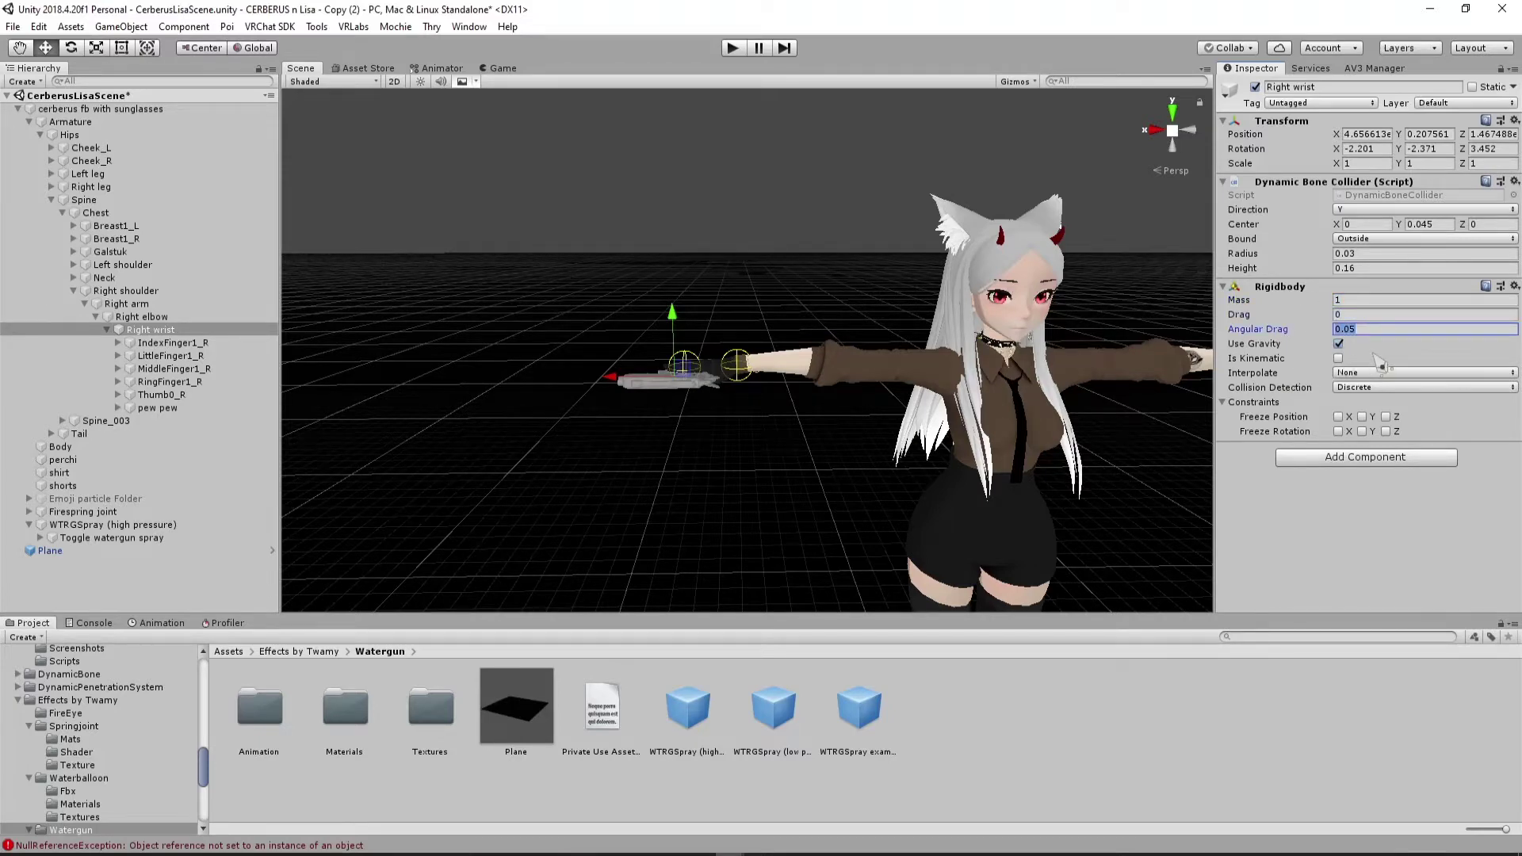
click(1339, 345)
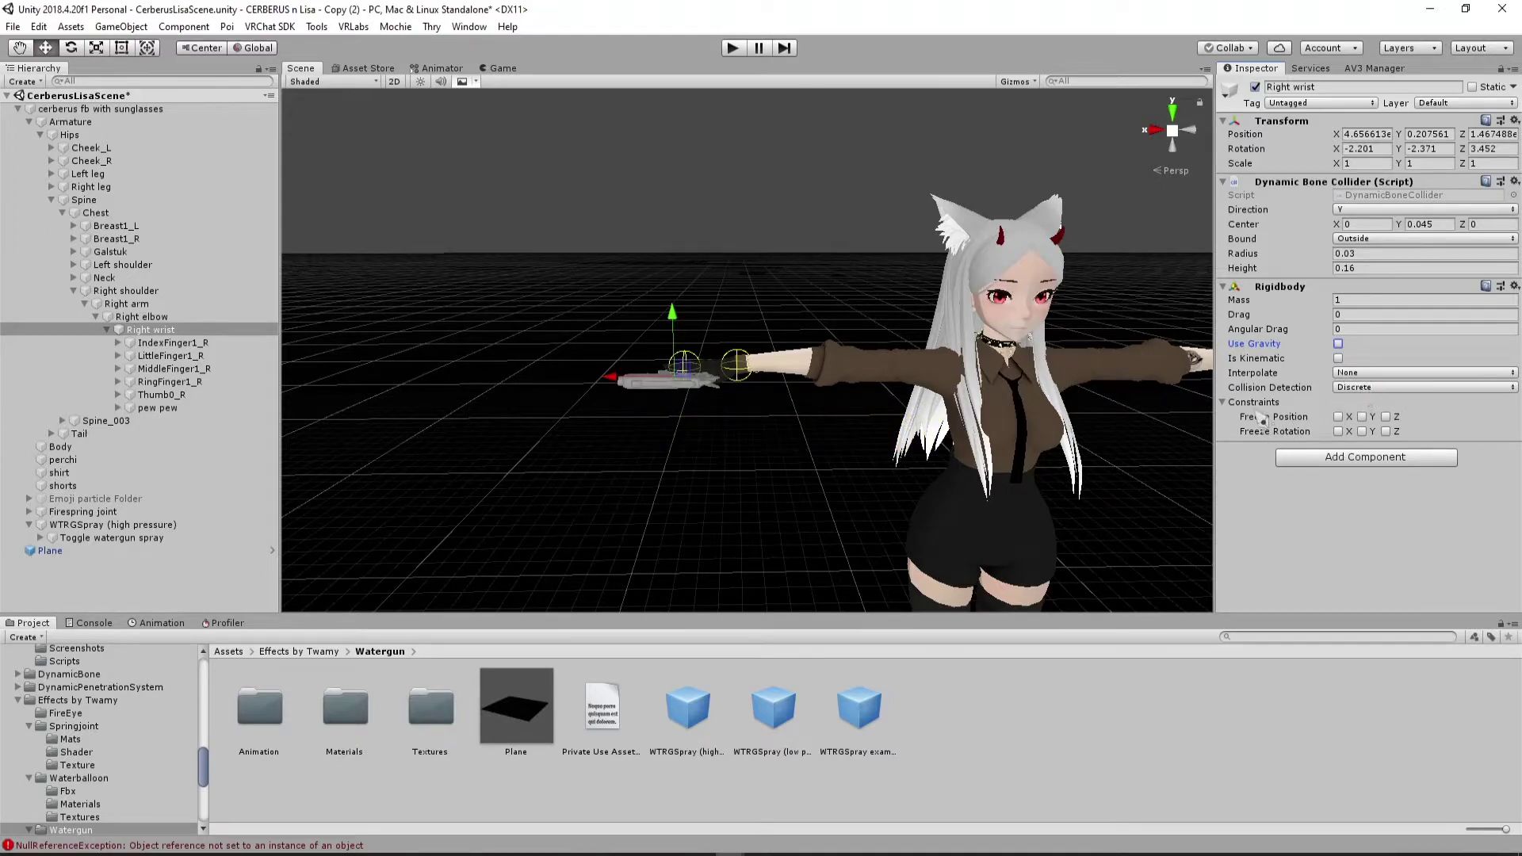
Freeze the Right wrist Rigidbody's position and rotation on the X, Y and Z axes
click(1222, 404)
click(1223, 403)
click(1223, 403)
click(1223, 403)
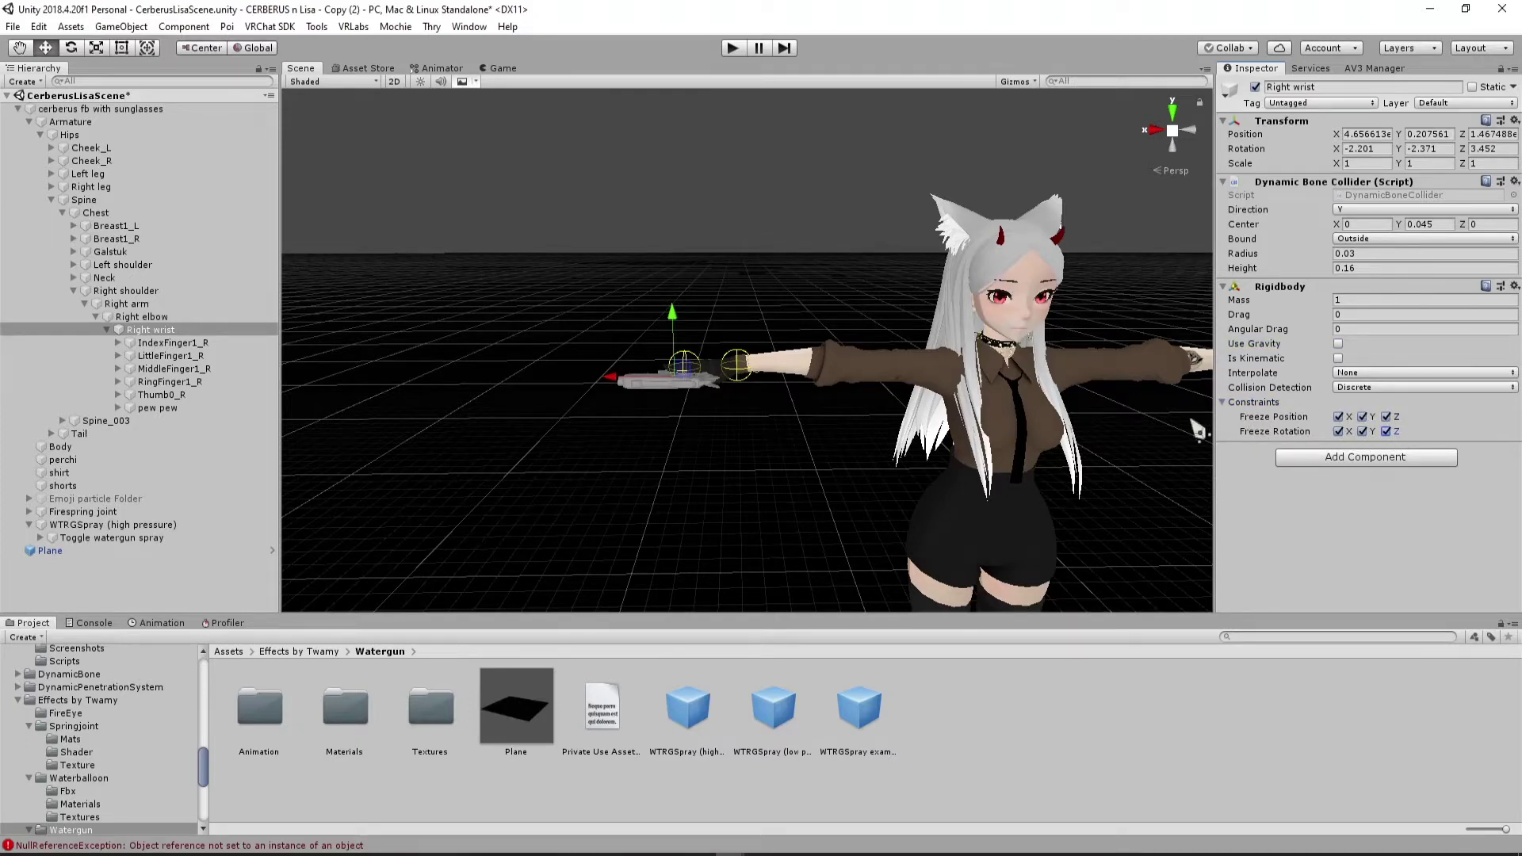
click(1233, 406)
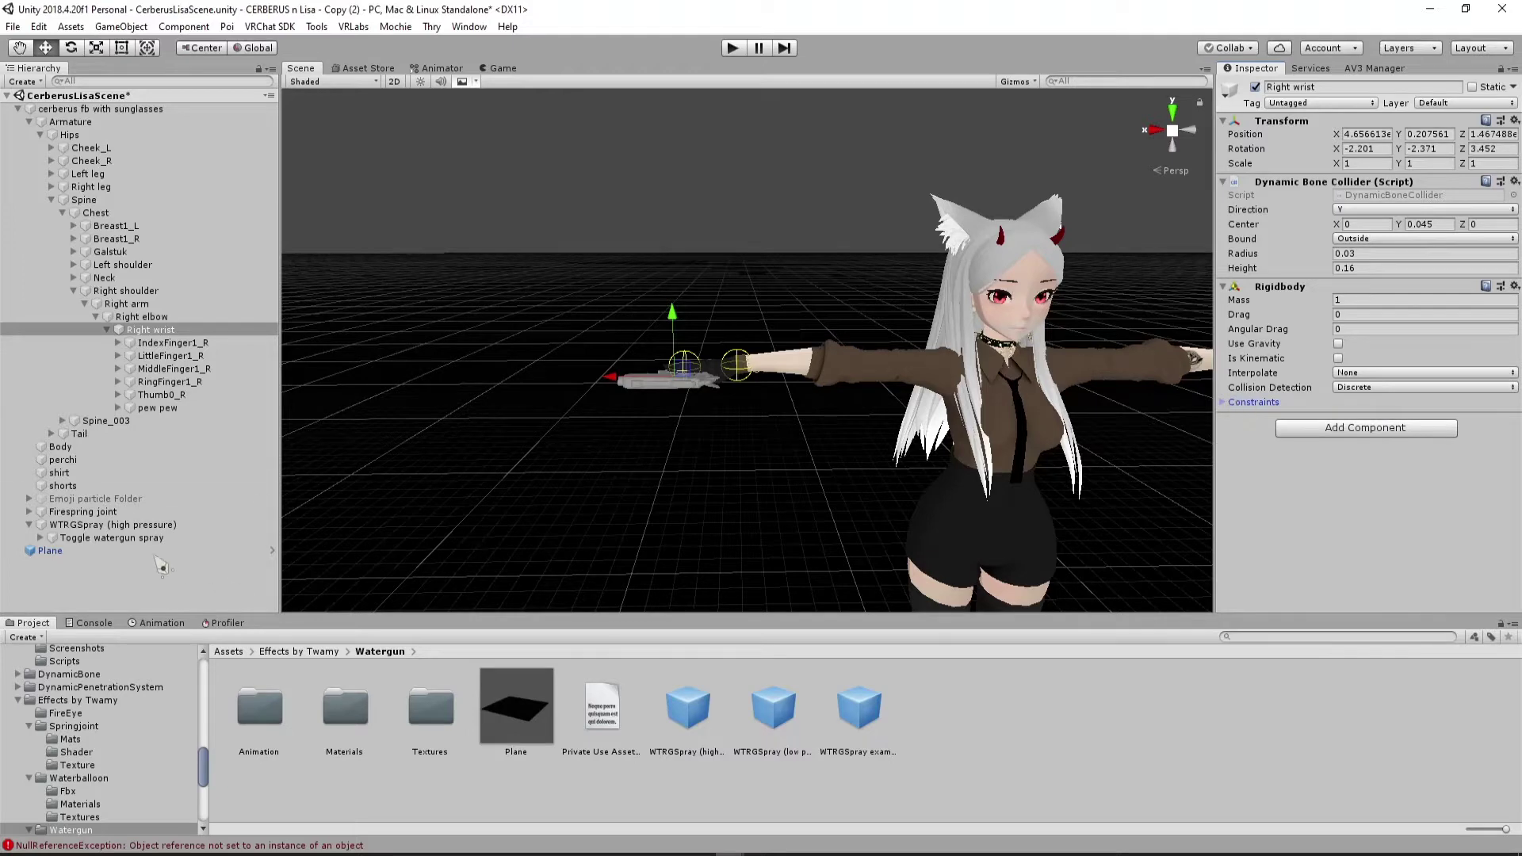
Assign the Right wrist bone as the source of the Parent Constraint on WTRGSpray (high pressure)
click(151, 525)
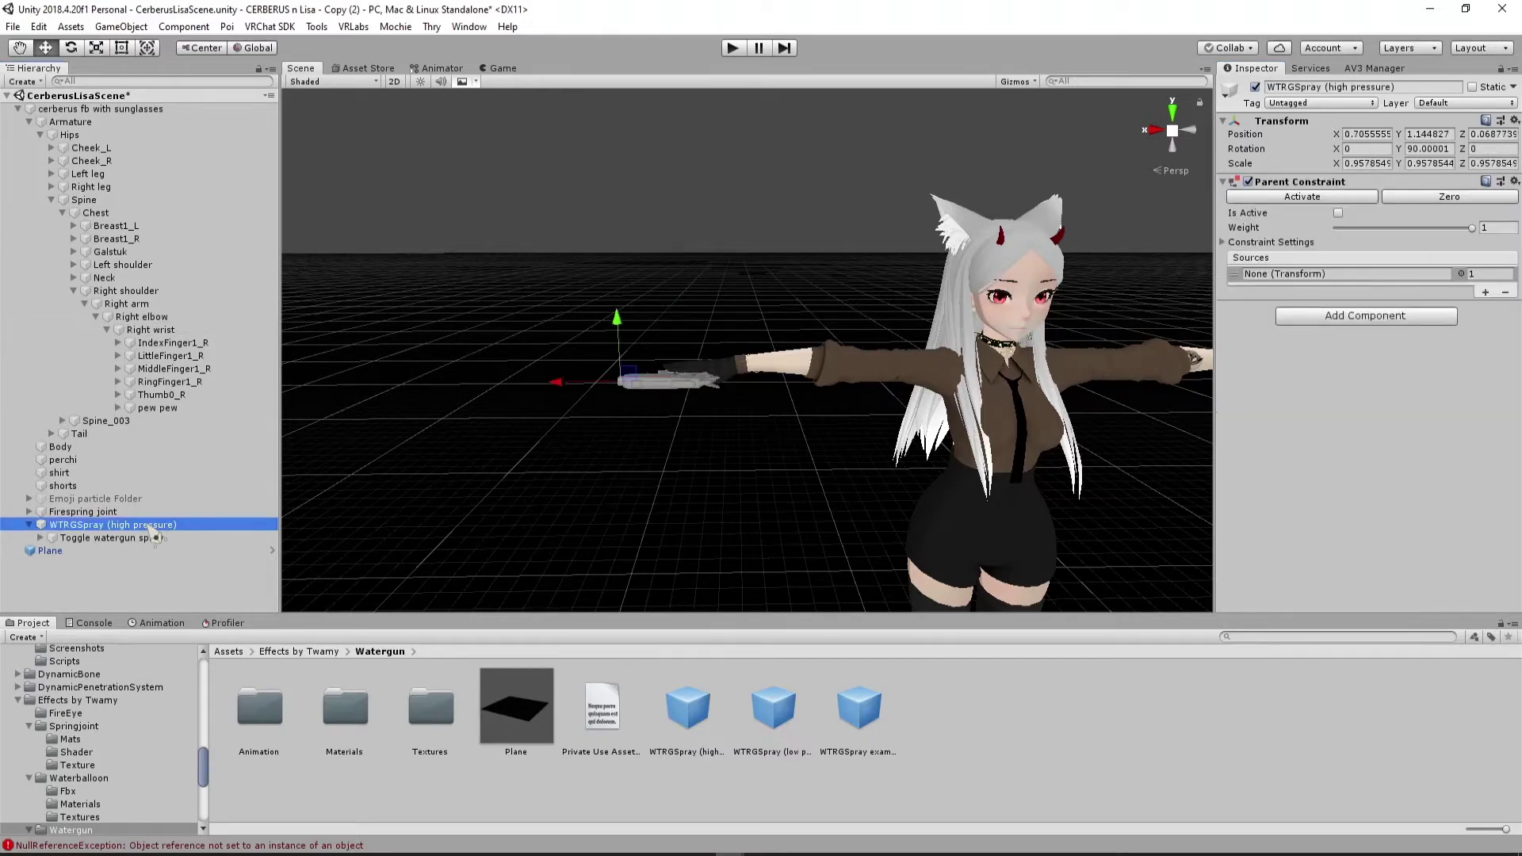
drag(519, 444, 336, 335)
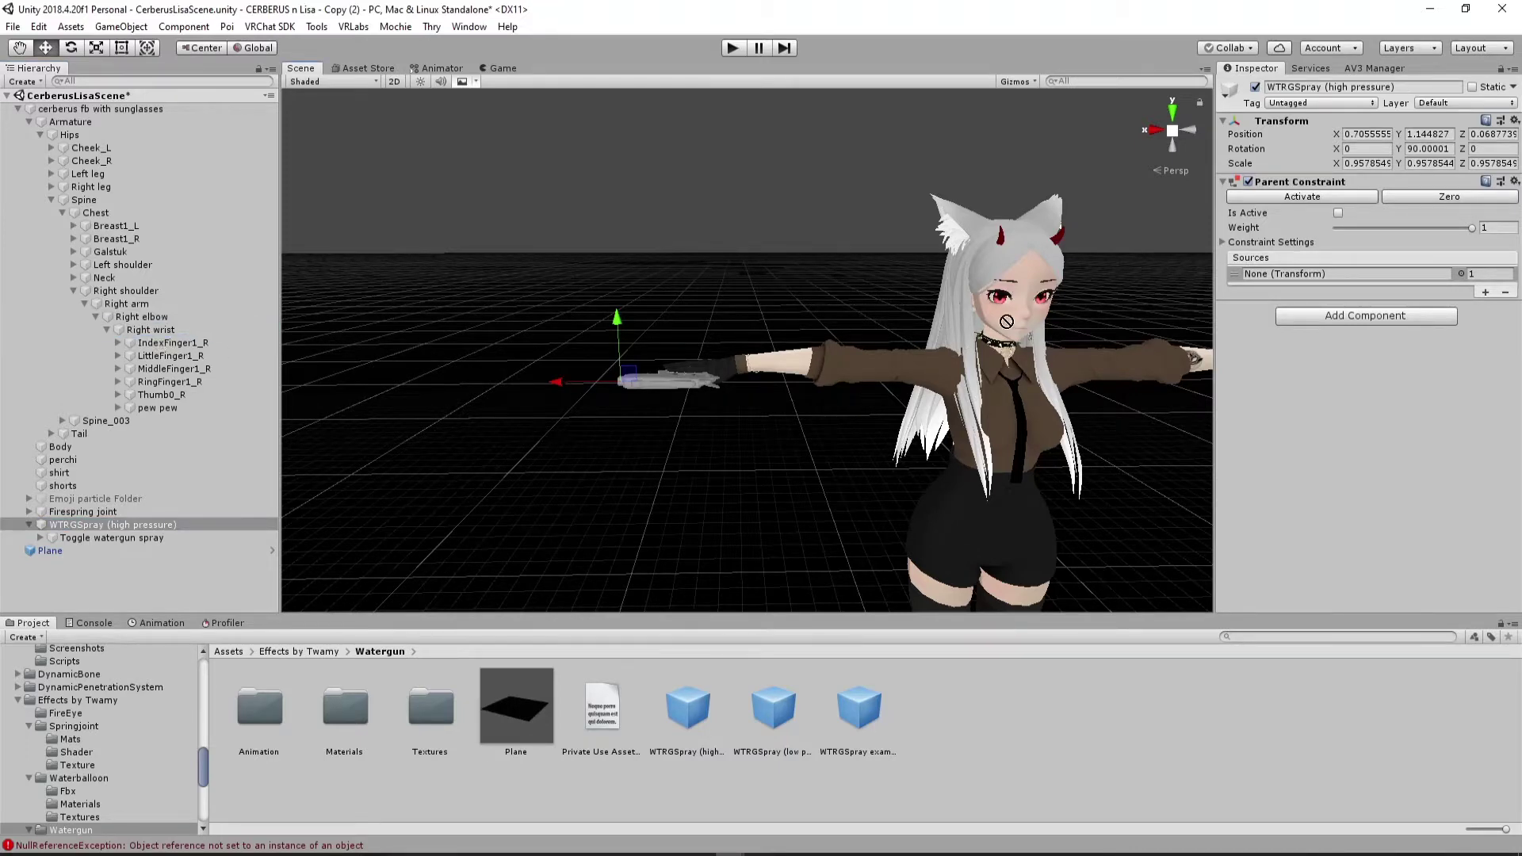
drag(1006, 321, 1320, 281)
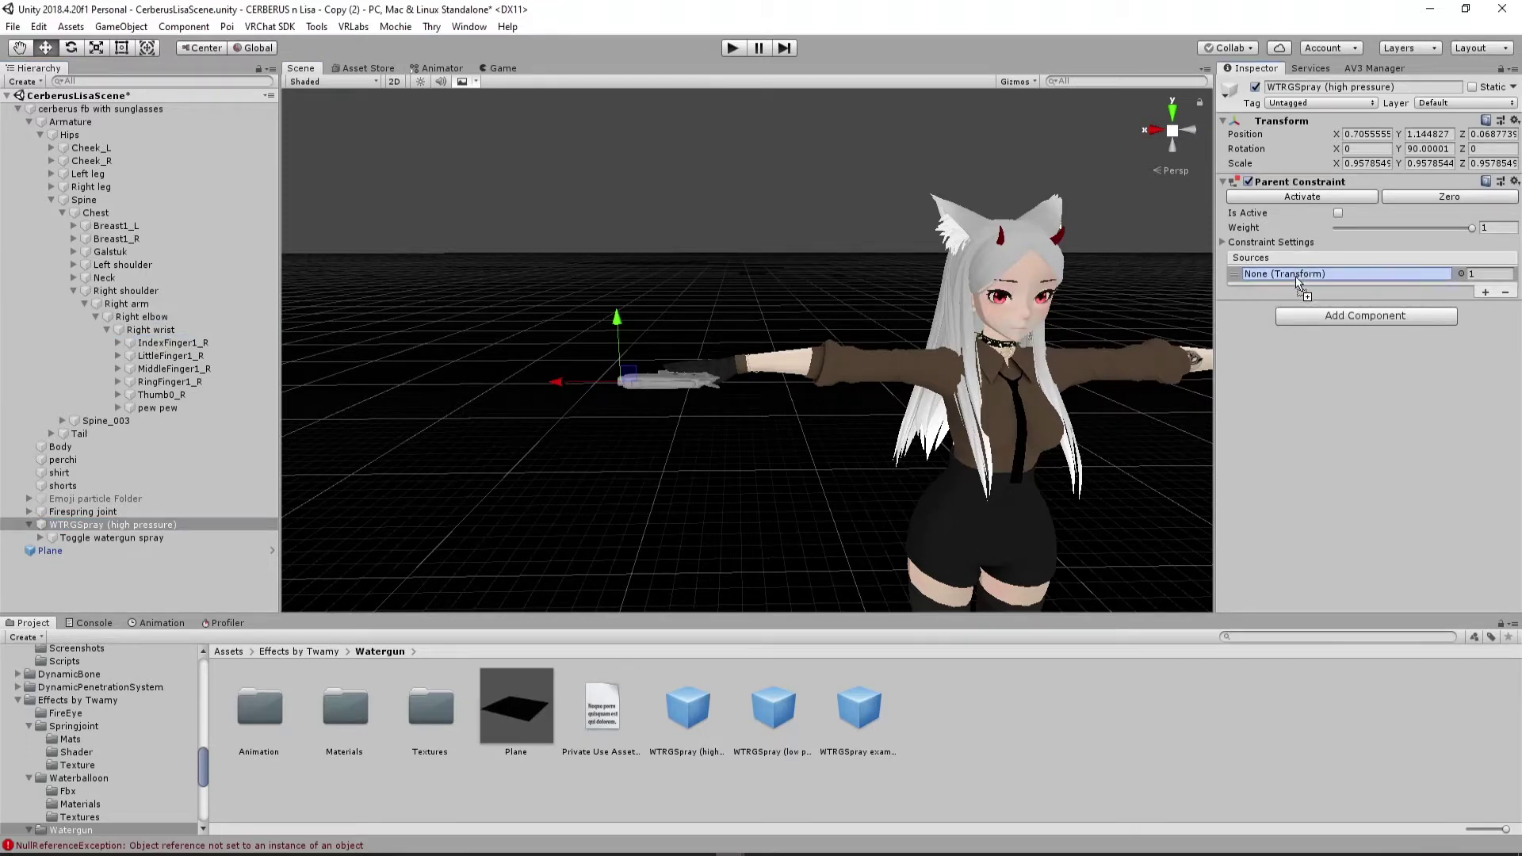
drag(1297, 274, 1298, 276)
click(1300, 278)
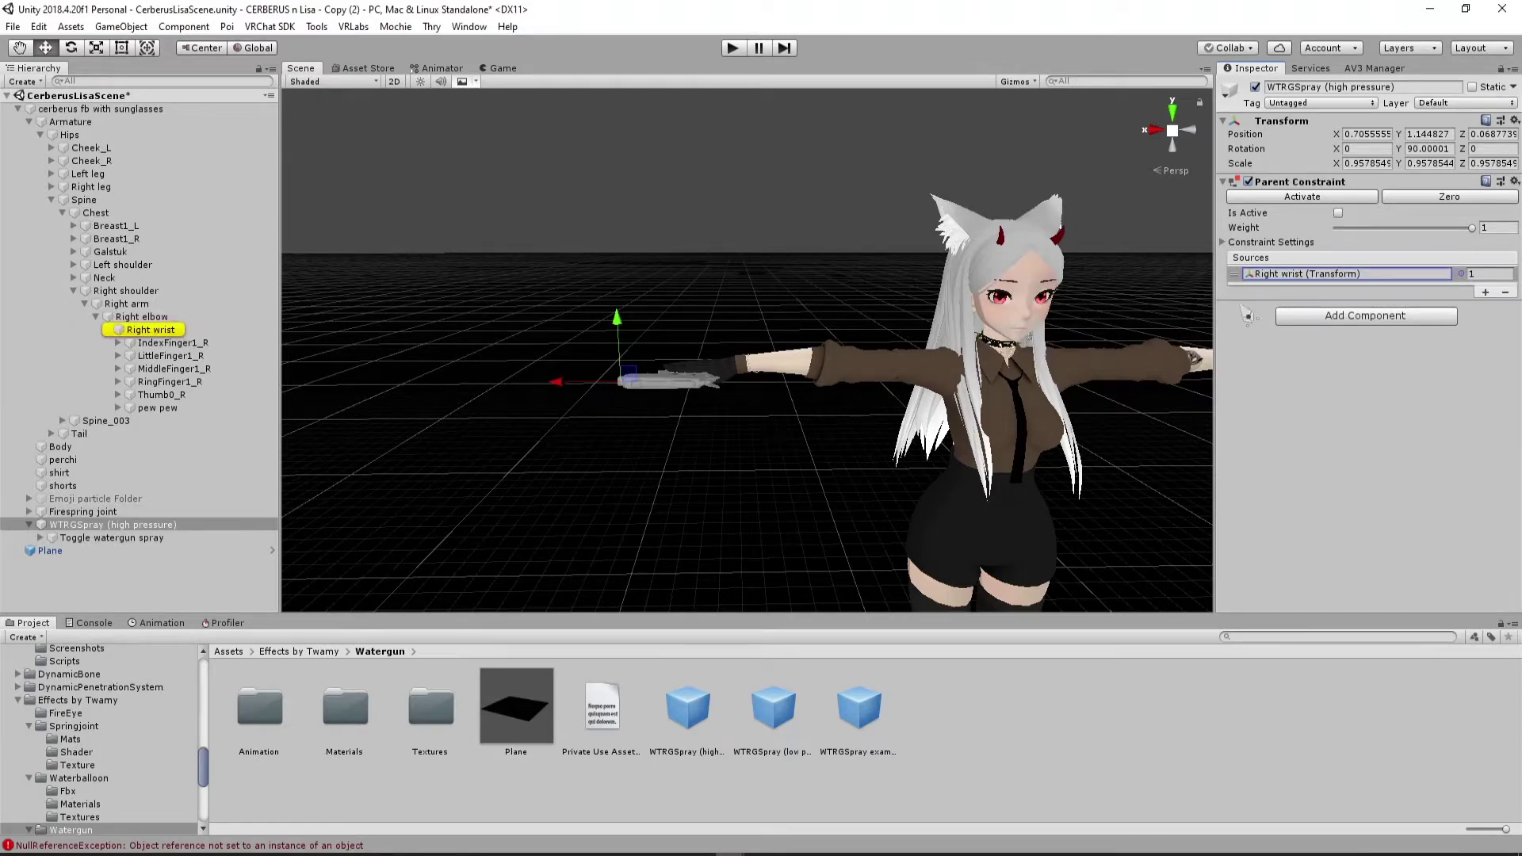
click(1293, 278)
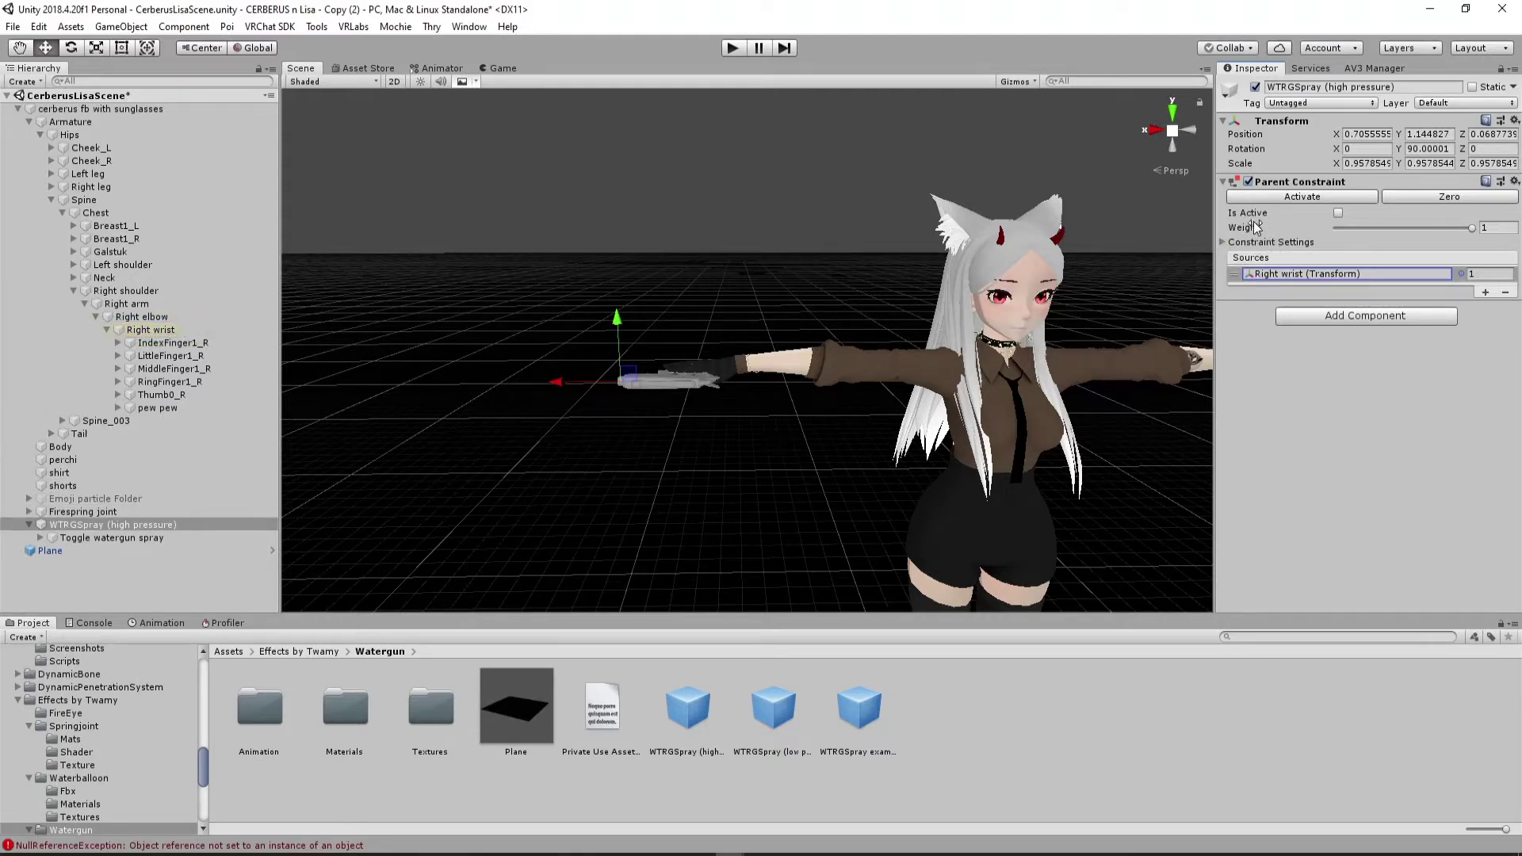
Activate the WTRGSpray Parent Constraint and lock it in its constraint settings
click(1338, 213)
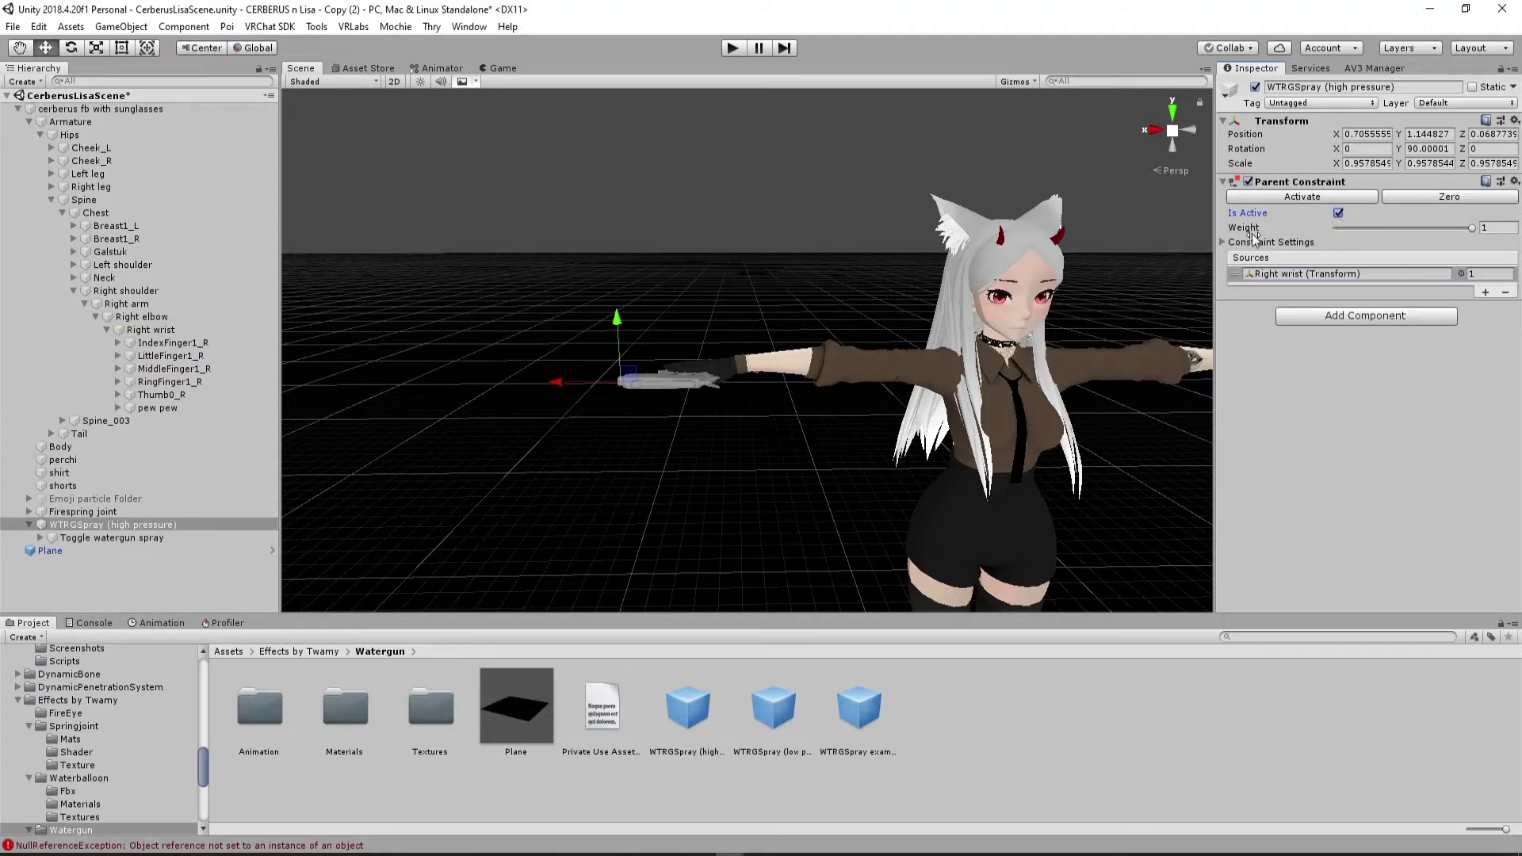
click(1223, 243)
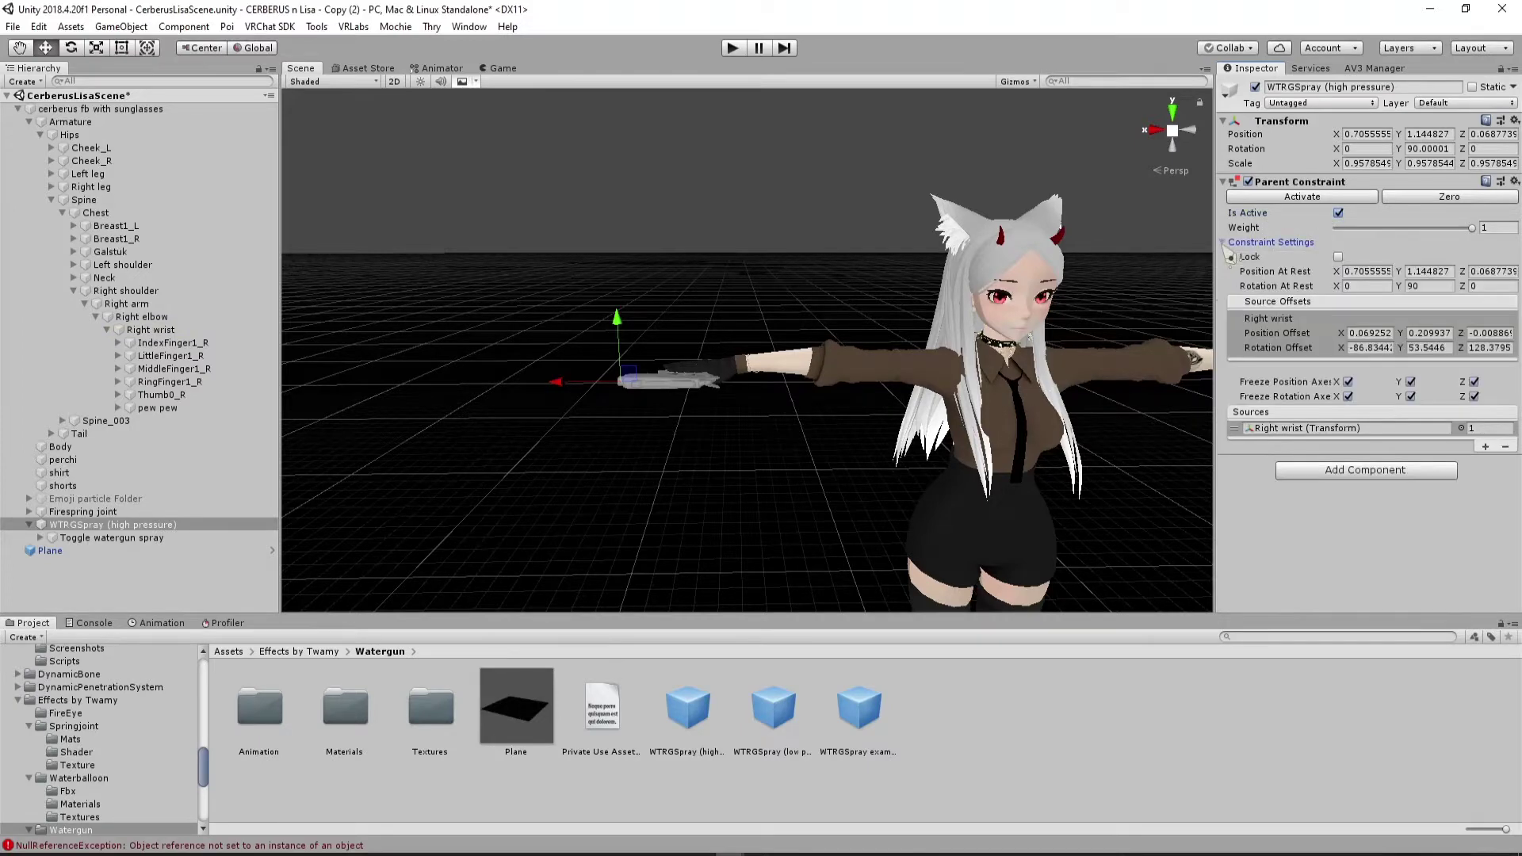
click(1338, 257)
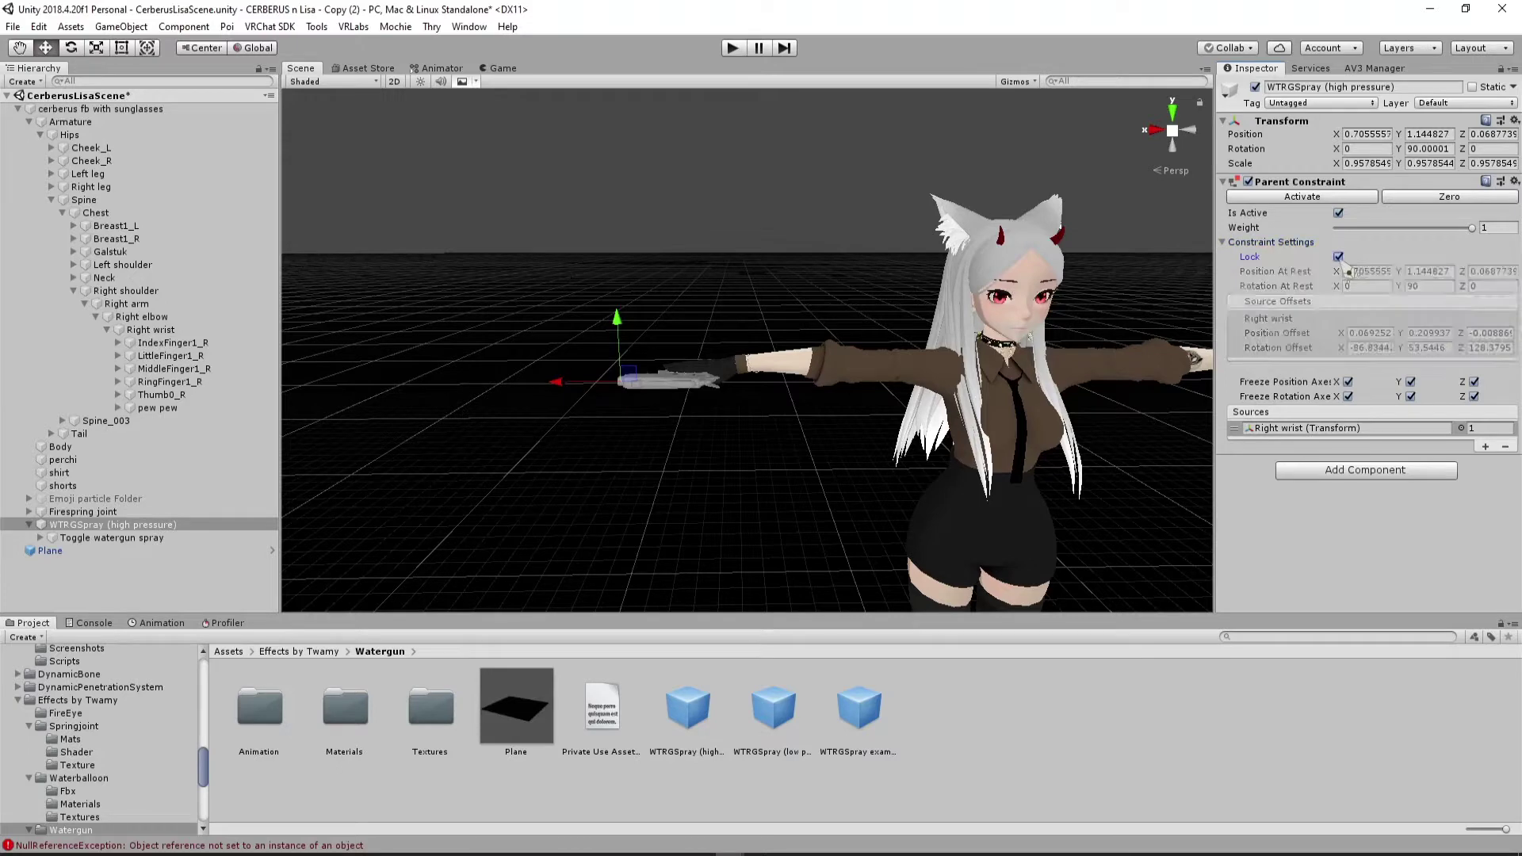
Run the scene in Play mode and rotate the Right wrist bone in the Scene view to test the attached water gun
right_drag(946, 361, 909, 382)
middle_drag(909, 382, 896, 399)
click(734, 48)
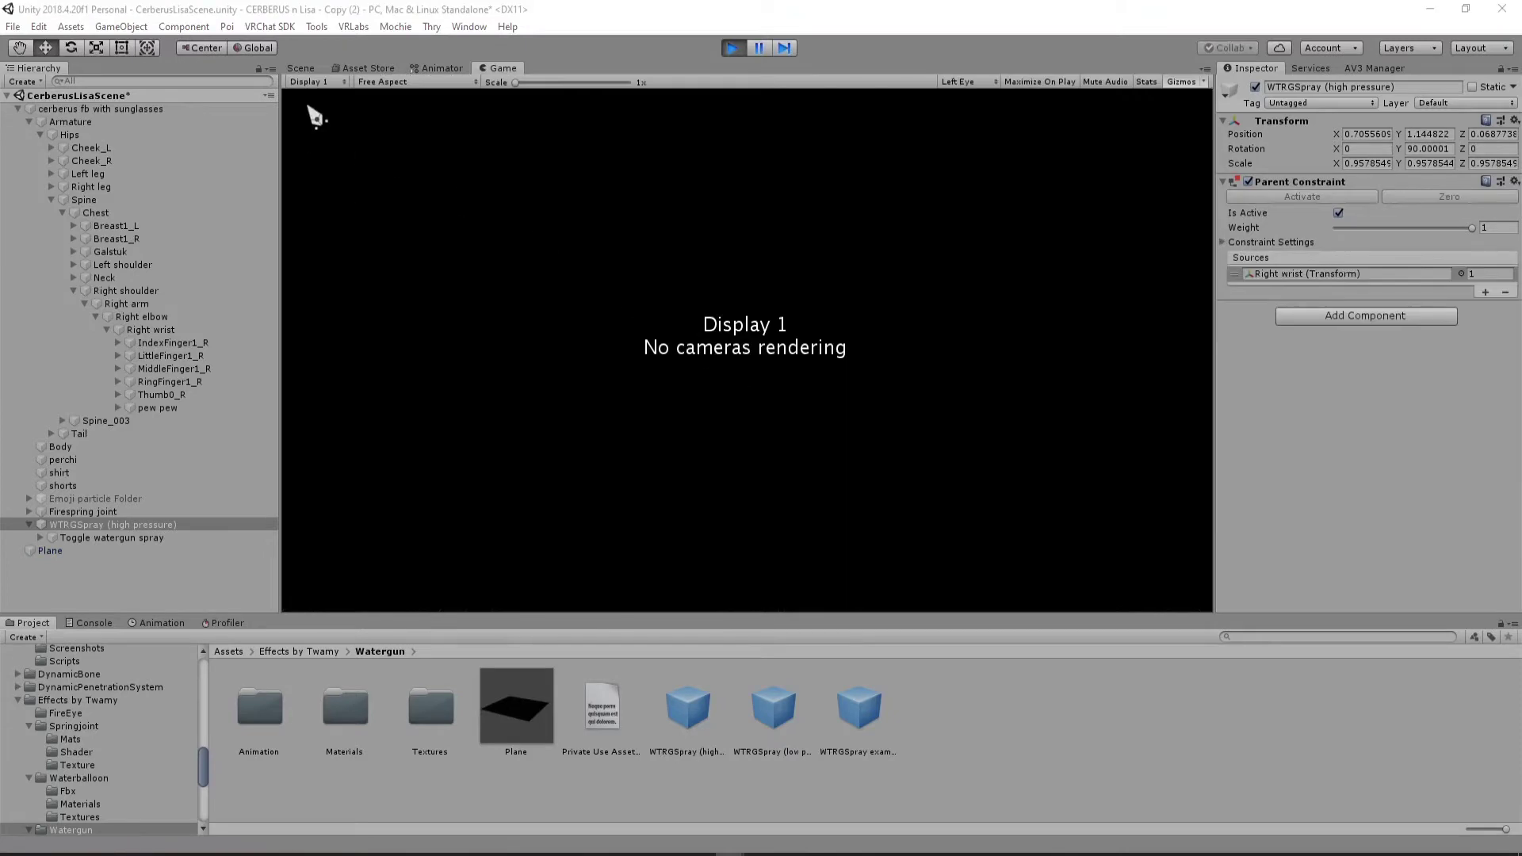
click(301, 69)
click(161, 332)
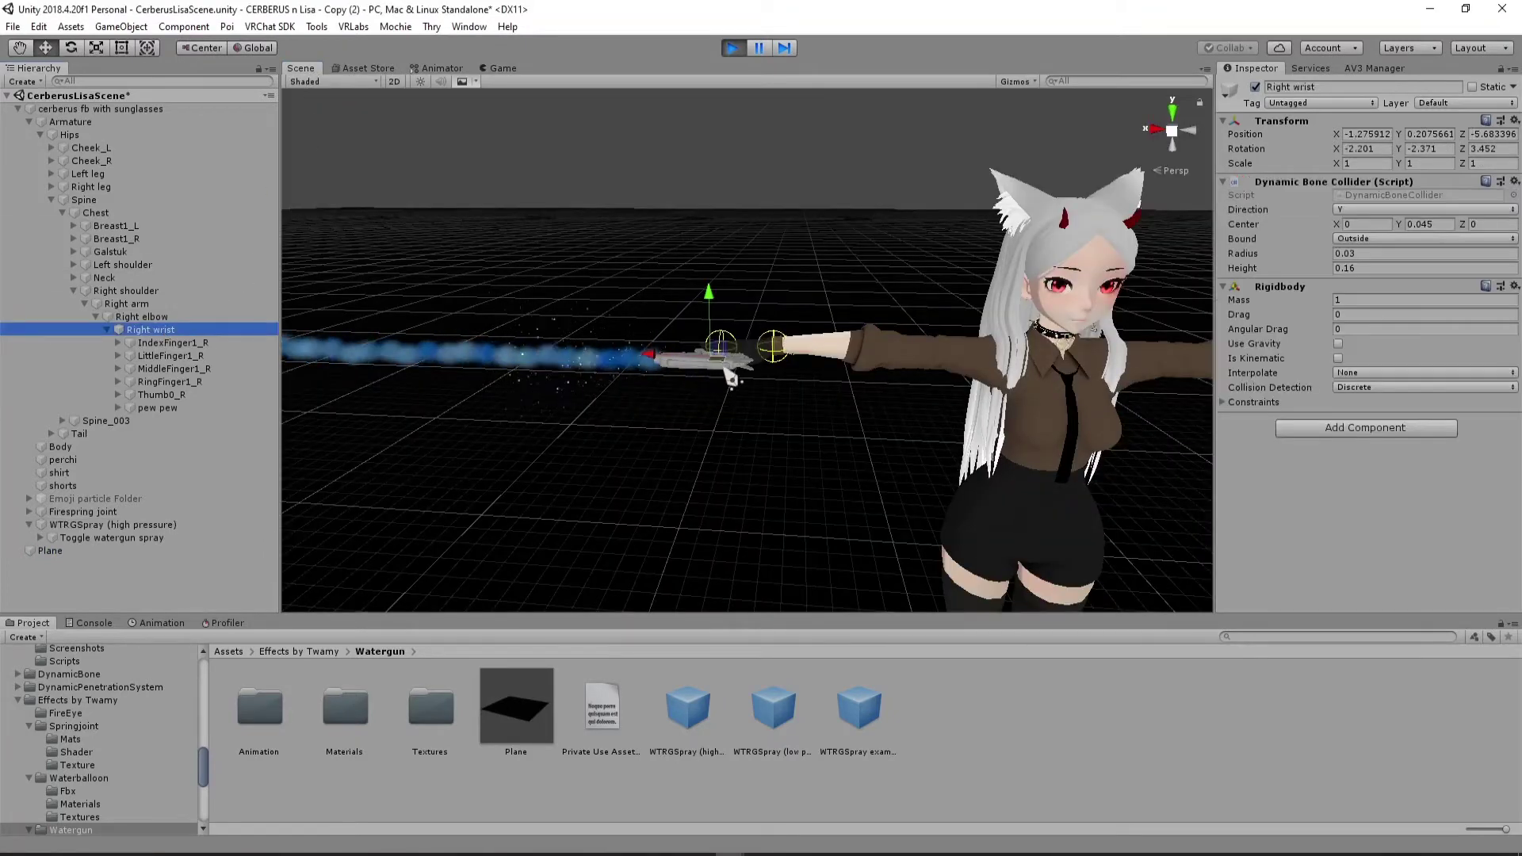
mouse_move(694, 396)
middle_down()
mouse_move(779, 378)
mouse_move(788, 490)
middle_up()
key(e)
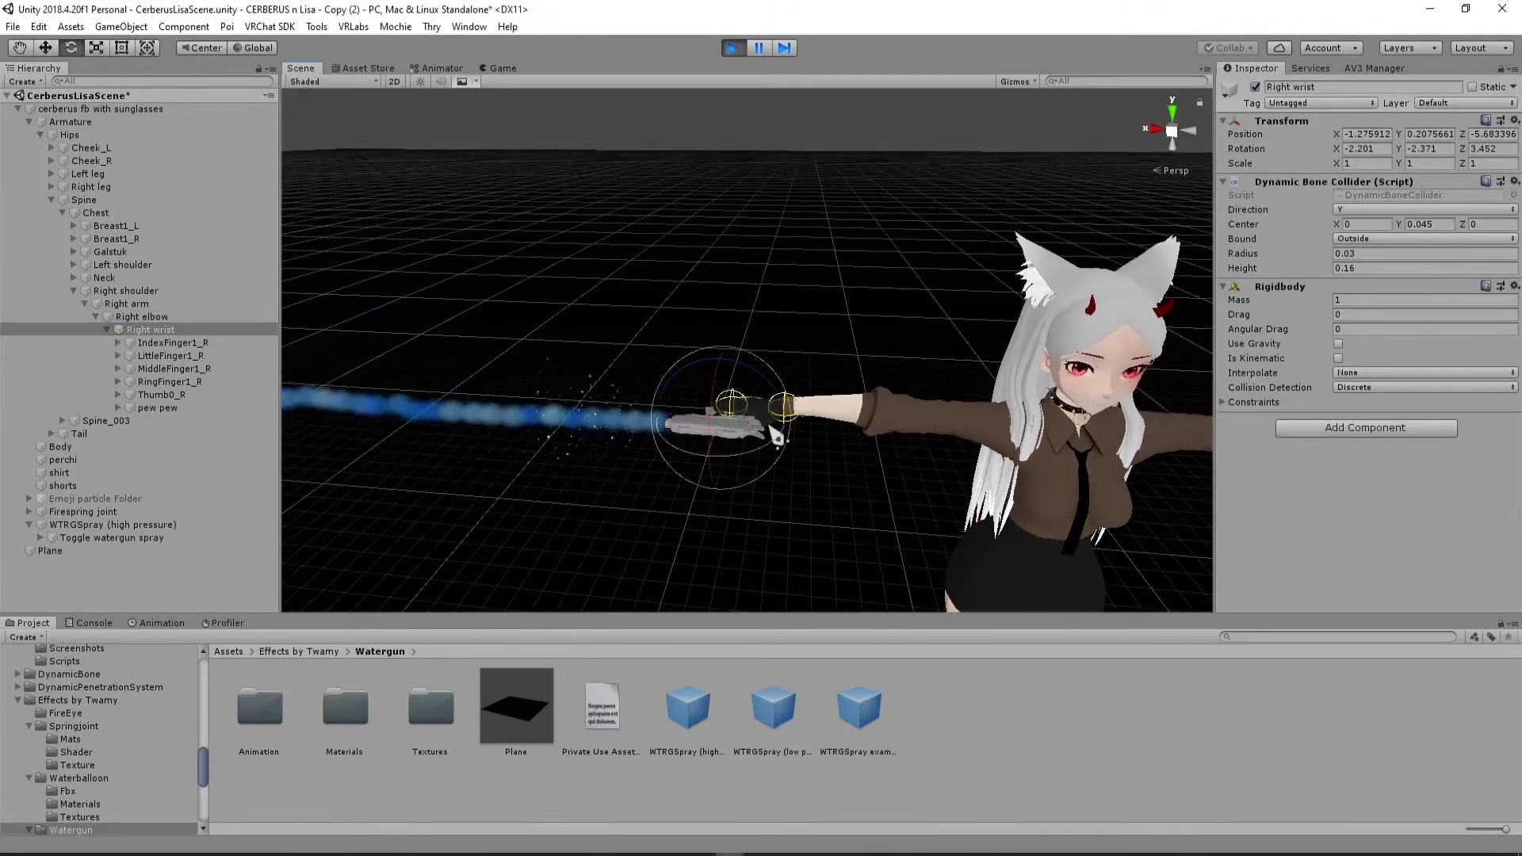
mouse_move(766, 382)
mouse_down()
mouse_move(814, 446)
mouse_move(755, 366)
mouse_move(780, 428)
mouse_up()
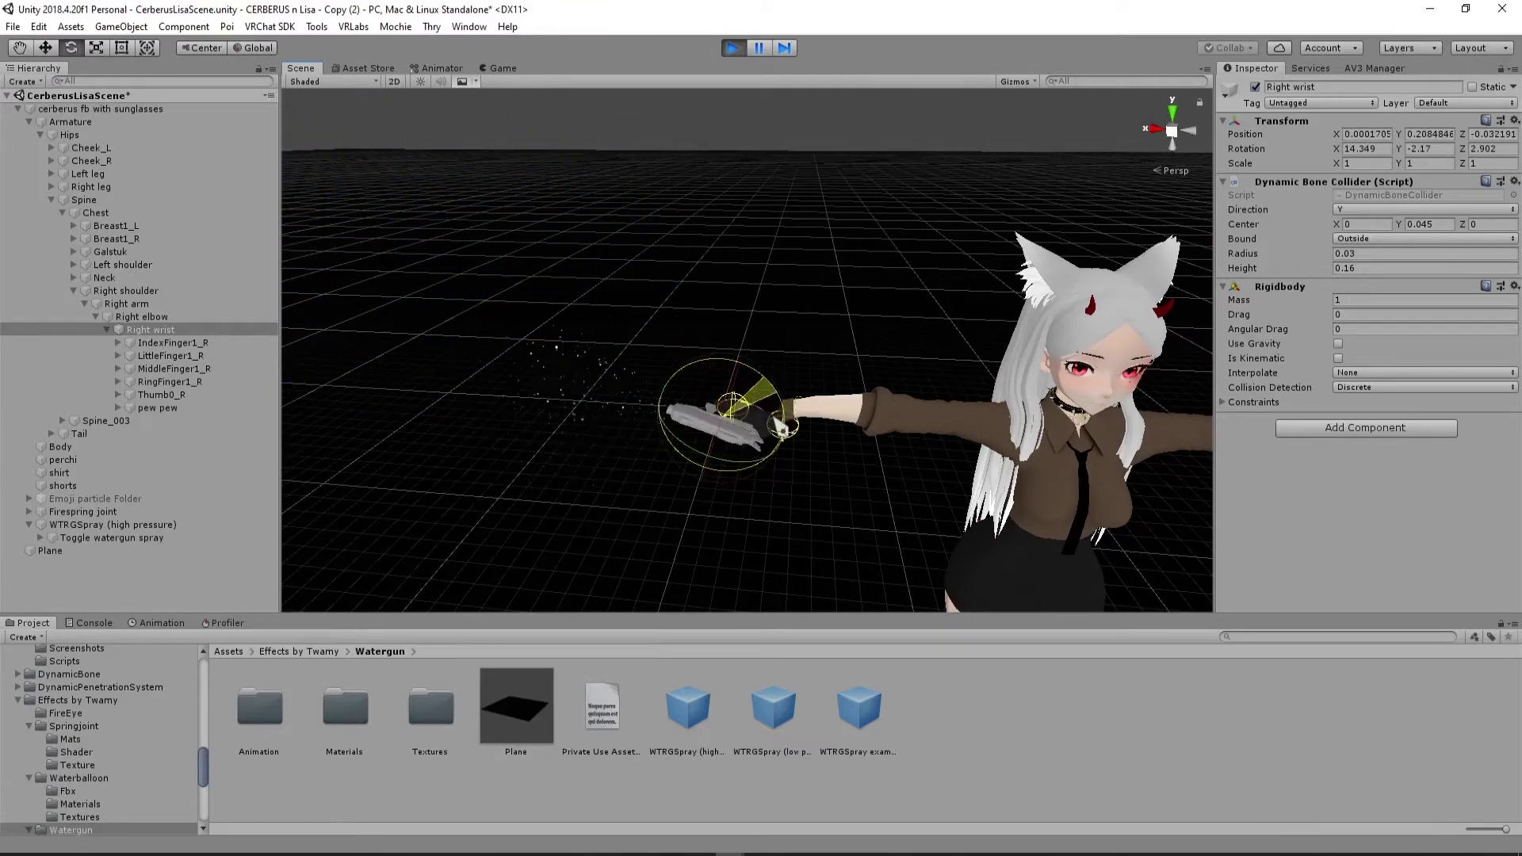
mouse_move(780, 428)
right_down()
mouse_move(622, 244)
mouse_move(526, 175)
mouse_move(502, 228)
mouse_move(516, 122)
mouse_move(496, 207)
mouse_move(550, 320)
mouse_move(827, 404)
mouse_move(838, 439)
right_up()
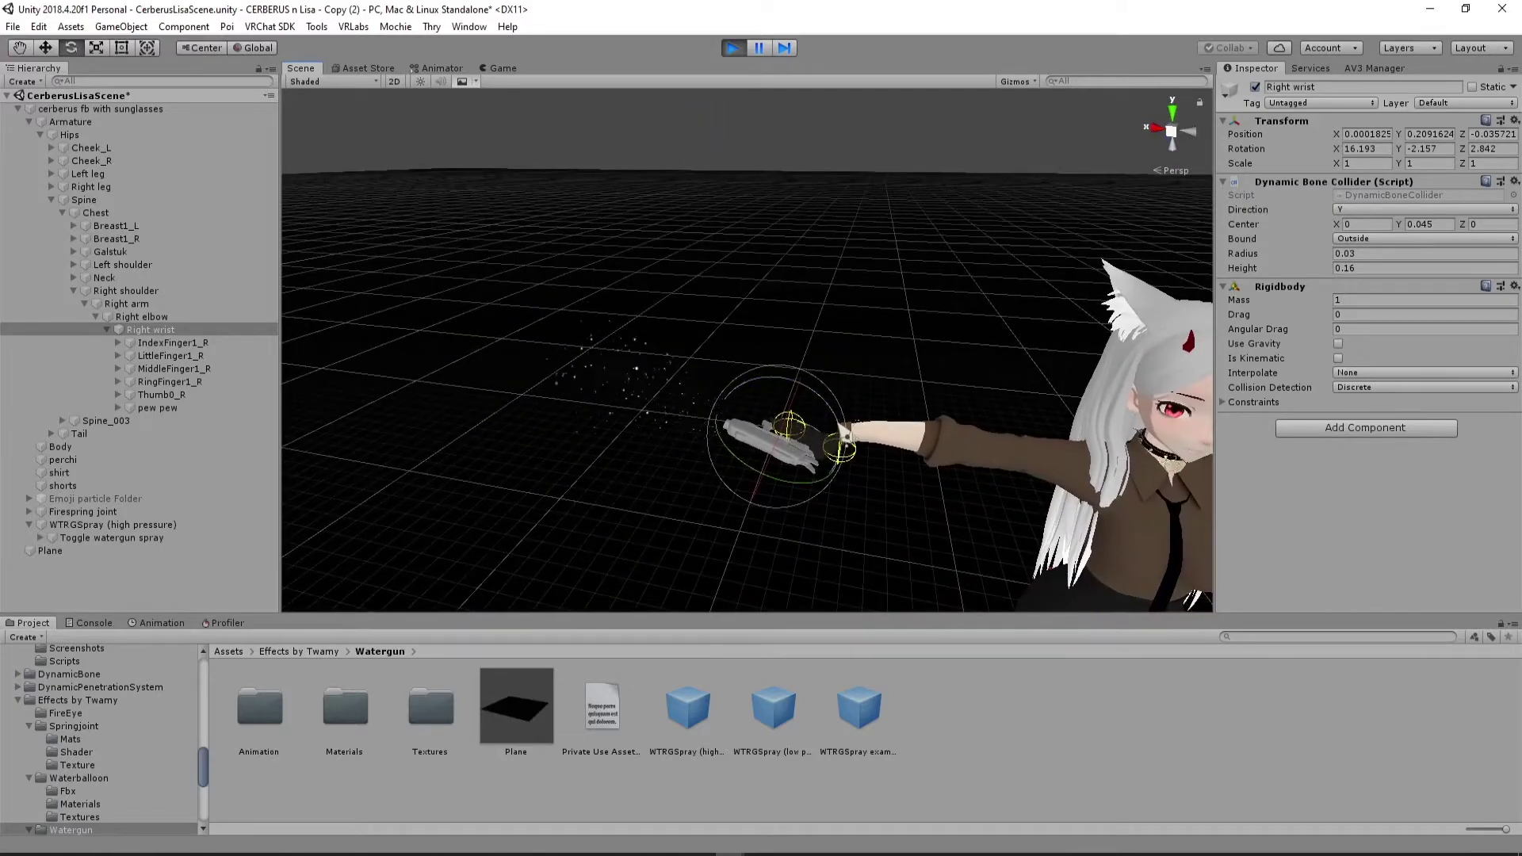
drag(816, 393, 827, 405)
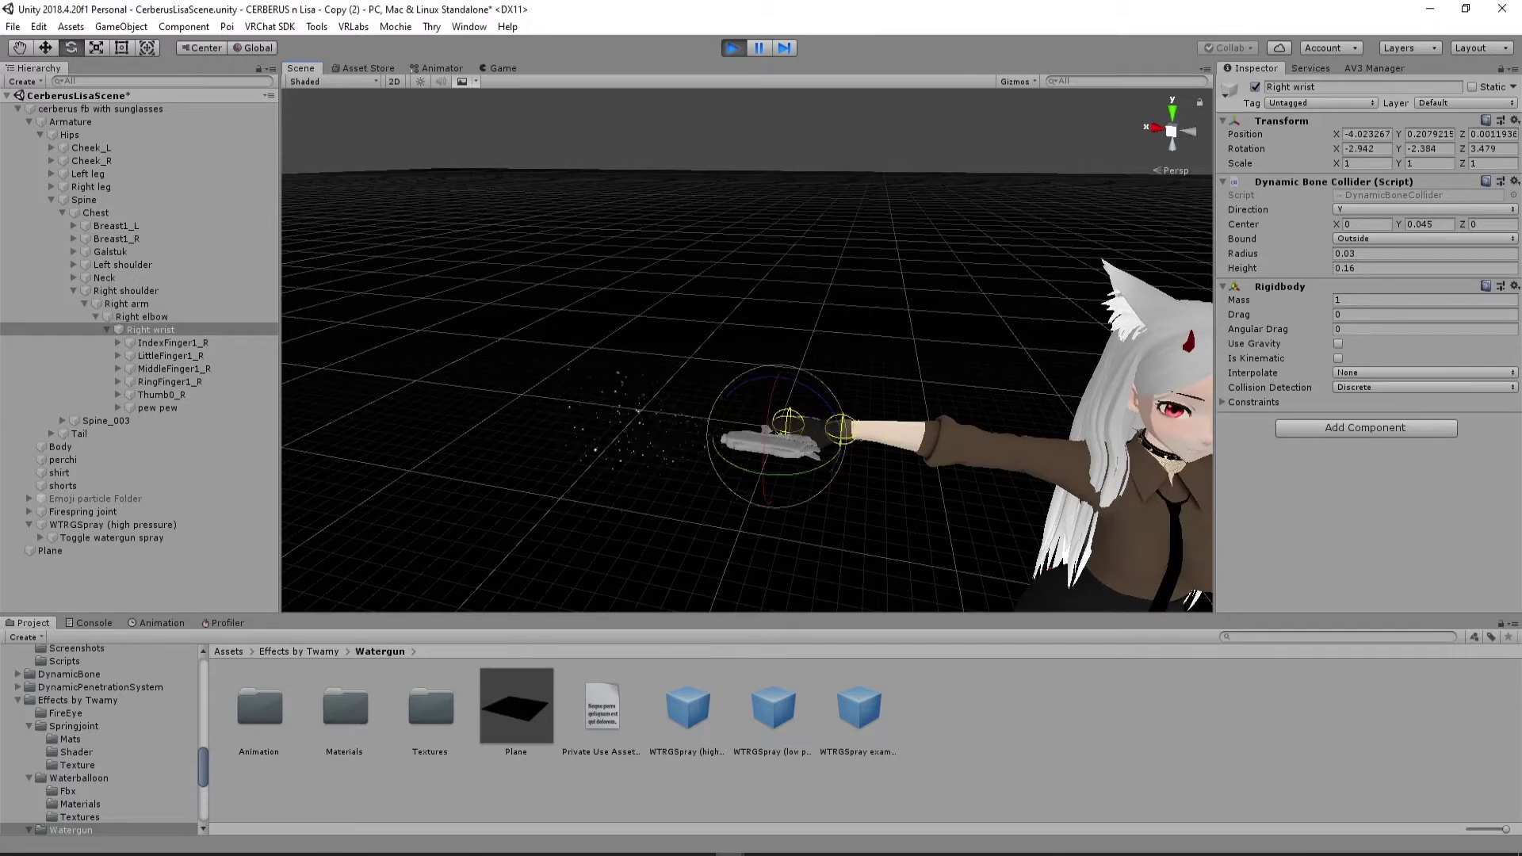
right_drag(963, 424, 603, 392)
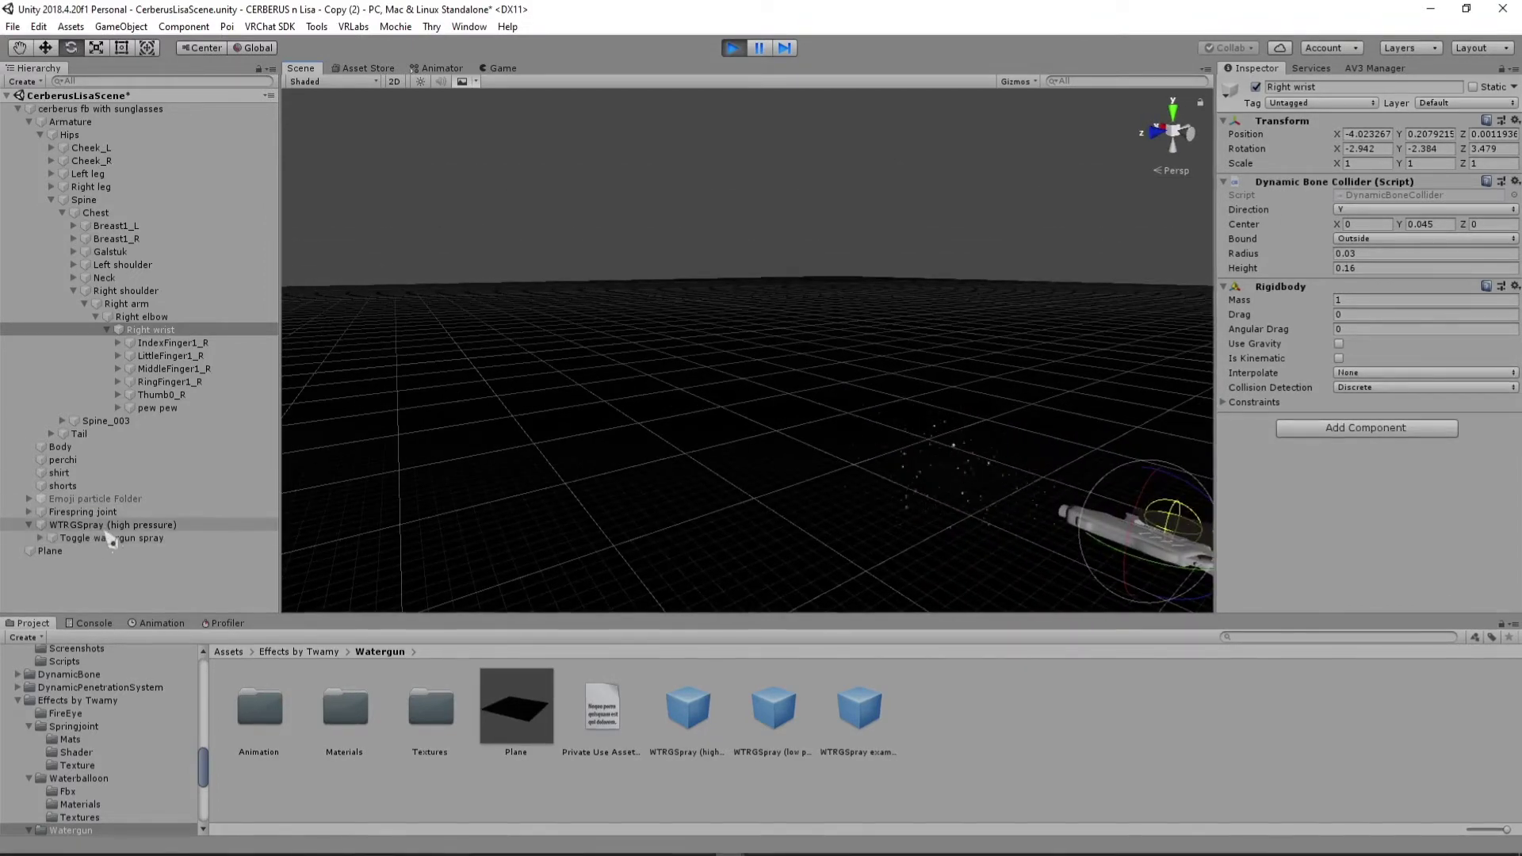
Inspect the Toggle watergun spray particle effect and rotate the Right wrist to test the spray's direction
click(152, 539)
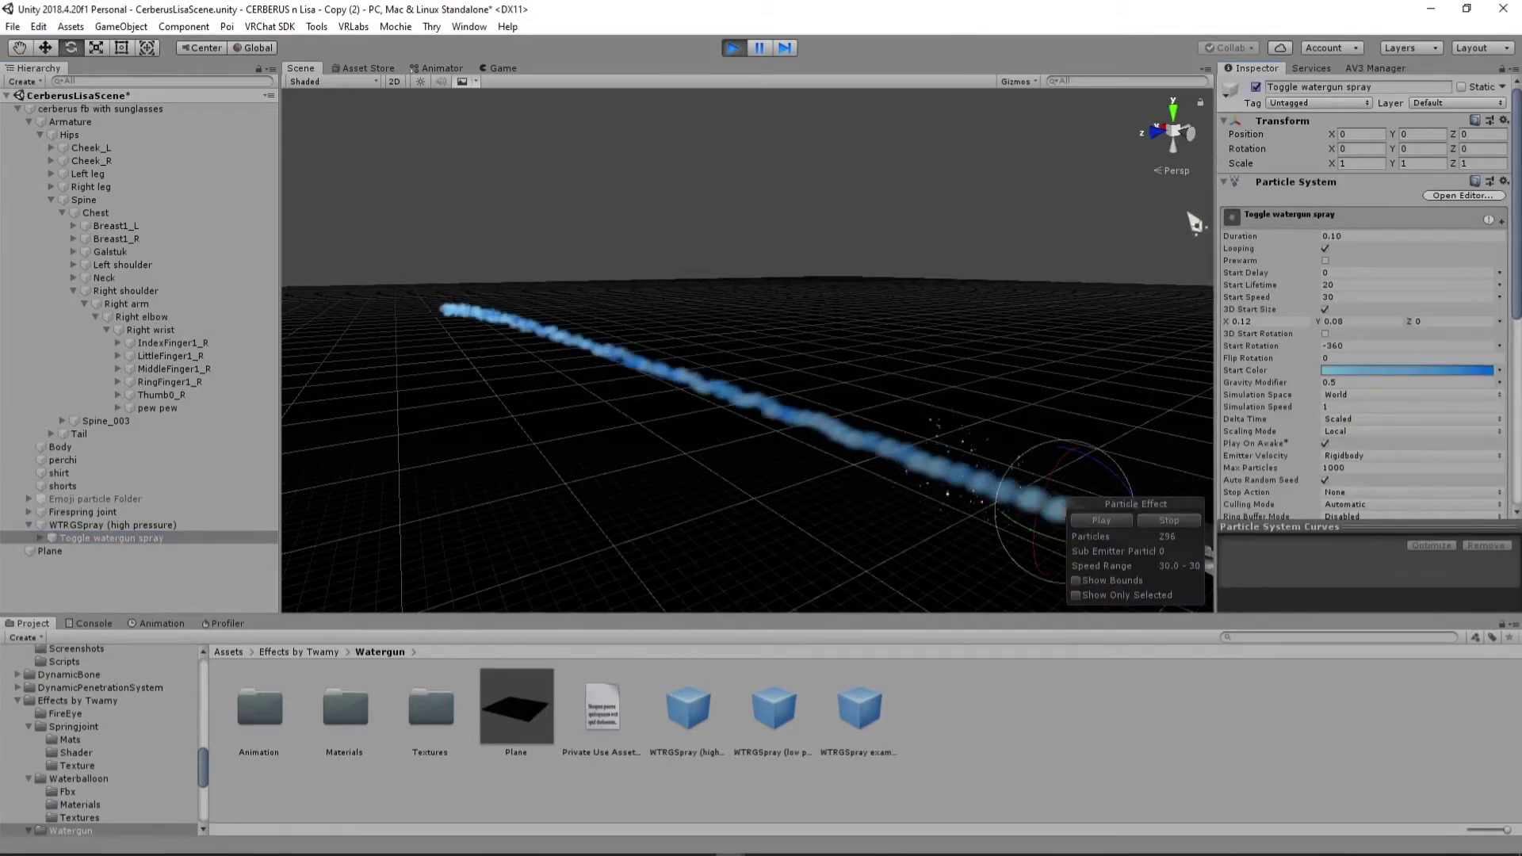
mouse_move(599, 448)
right_down()
mouse_move(663, 438)
mouse_move(768, 459)
mouse_move(656, 452)
right_up()
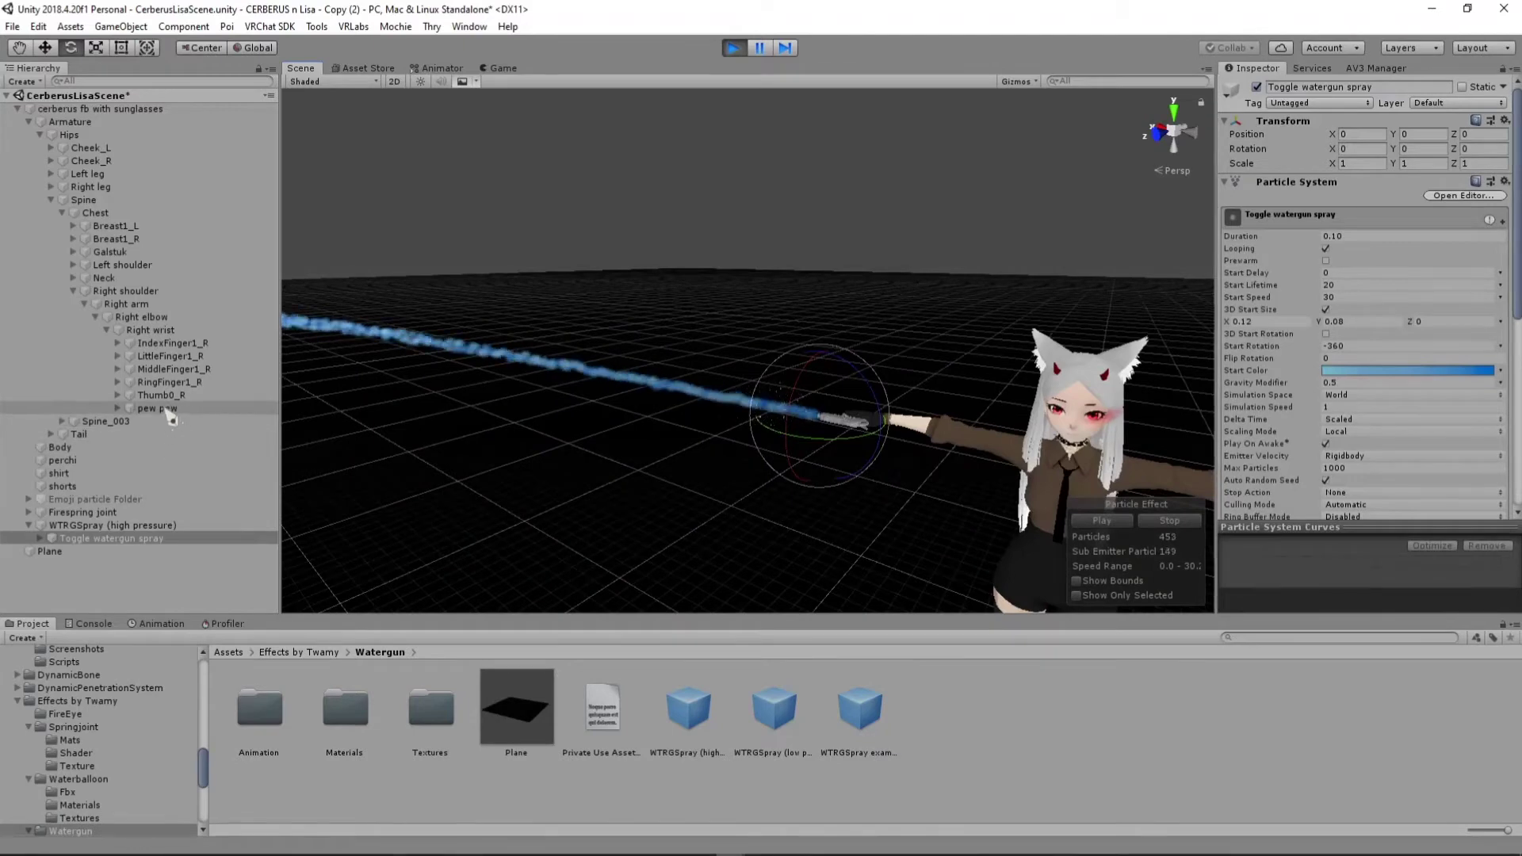
click(169, 330)
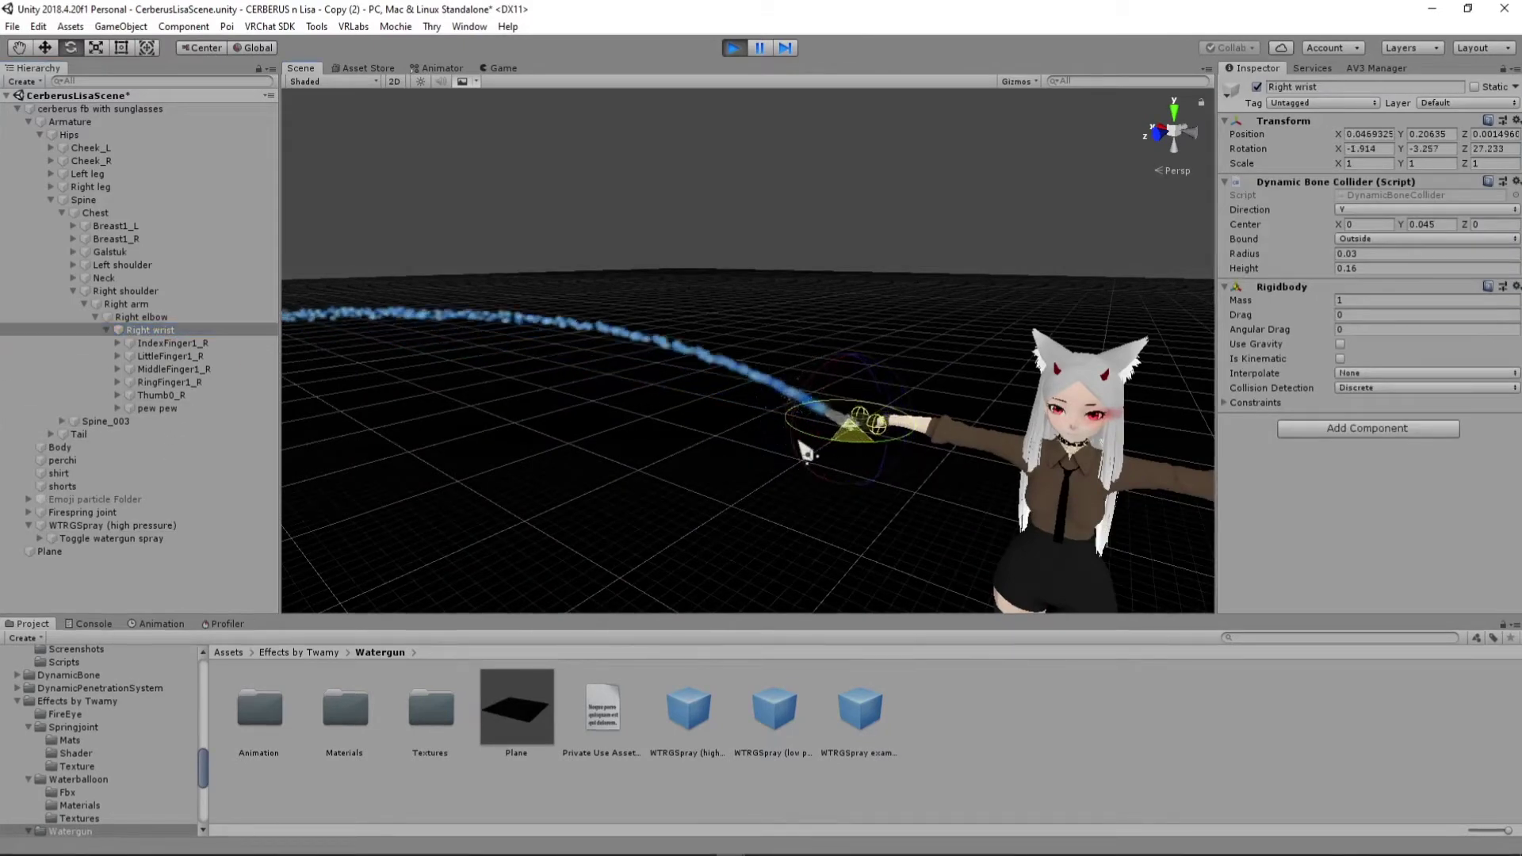
mouse_move(806, 452)
mouse_down()
mouse_move(769, 466)
mouse_move(856, 480)
mouse_up()
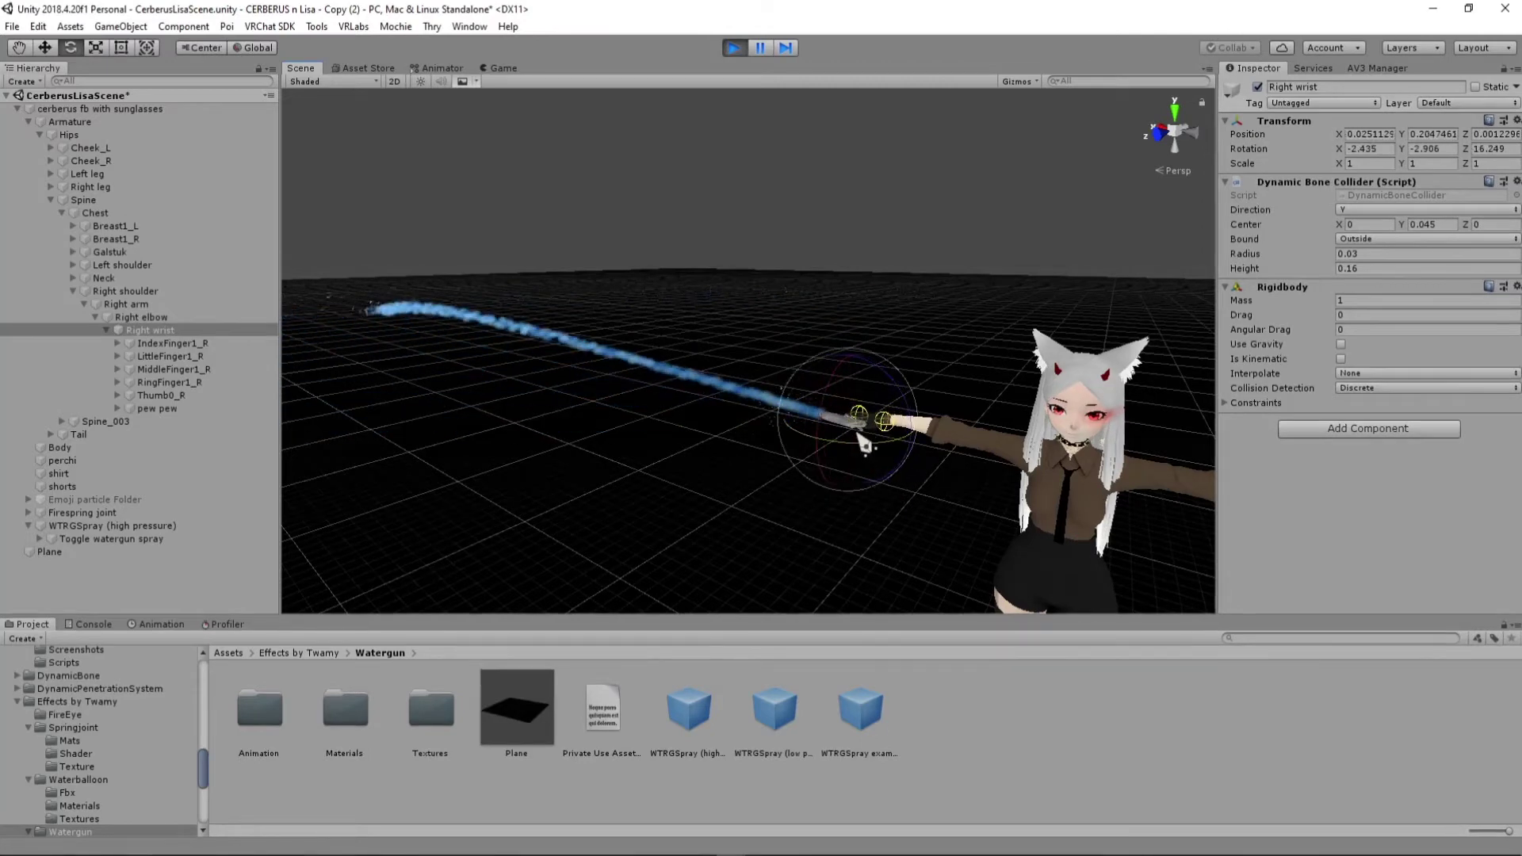
Move the Right wrist around to test whether the spray follows it, and exit Play mode
key(w)
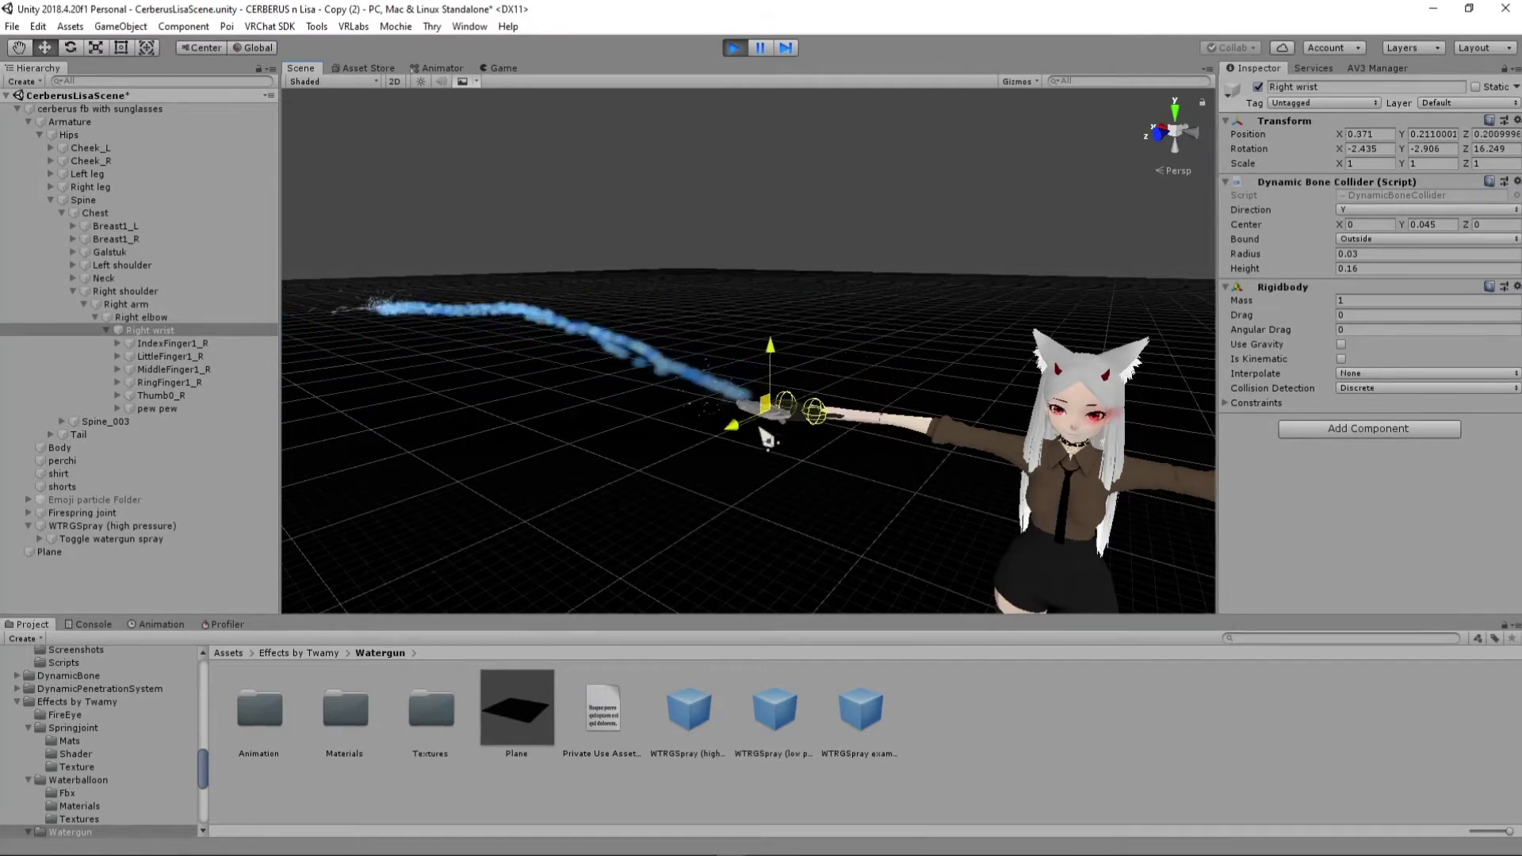
drag(767, 439, 852, 361)
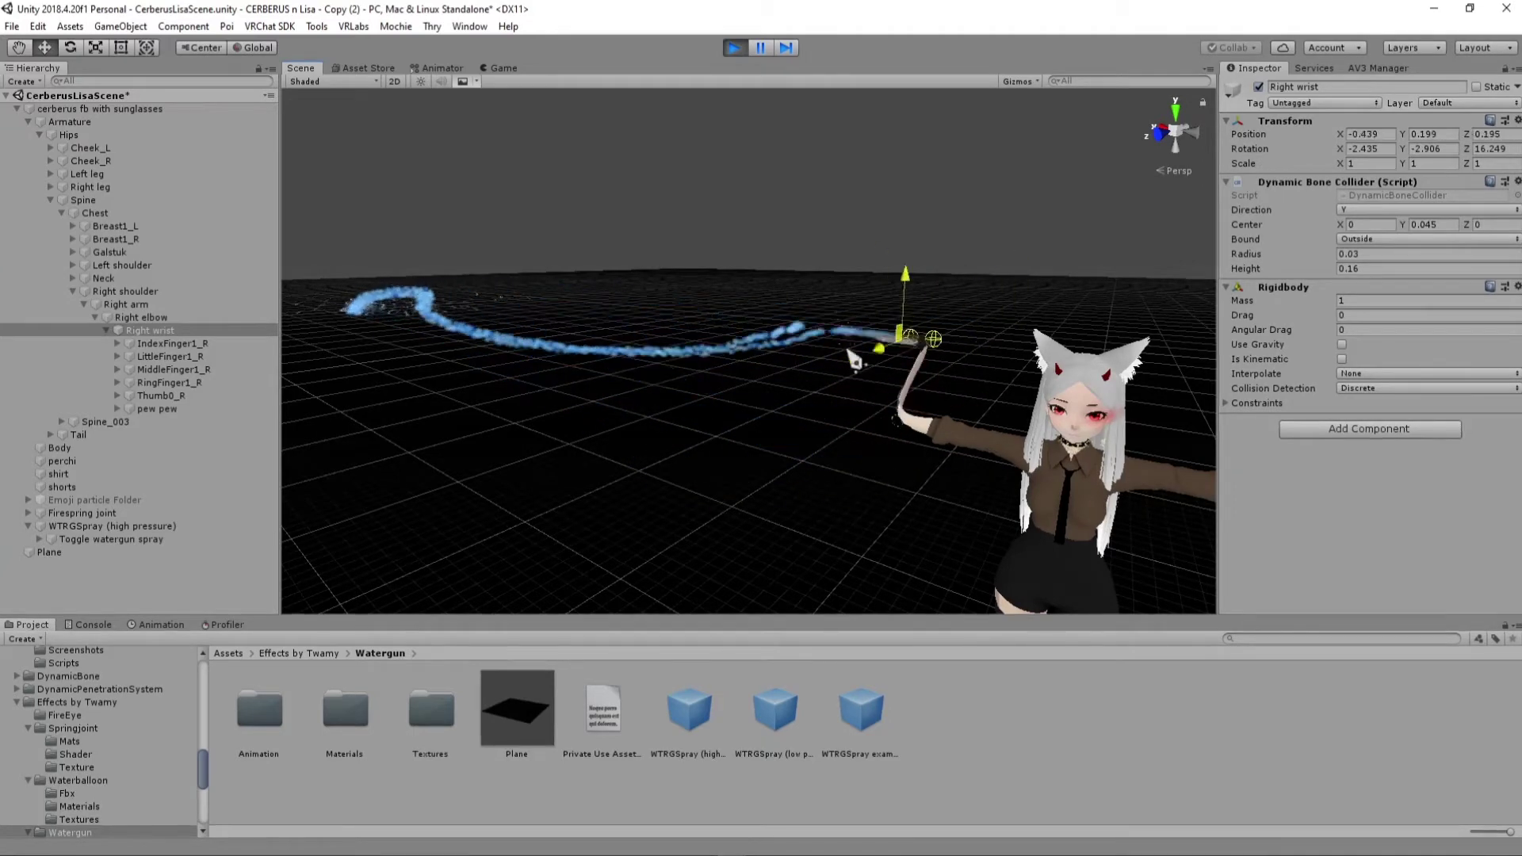
click(733, 49)
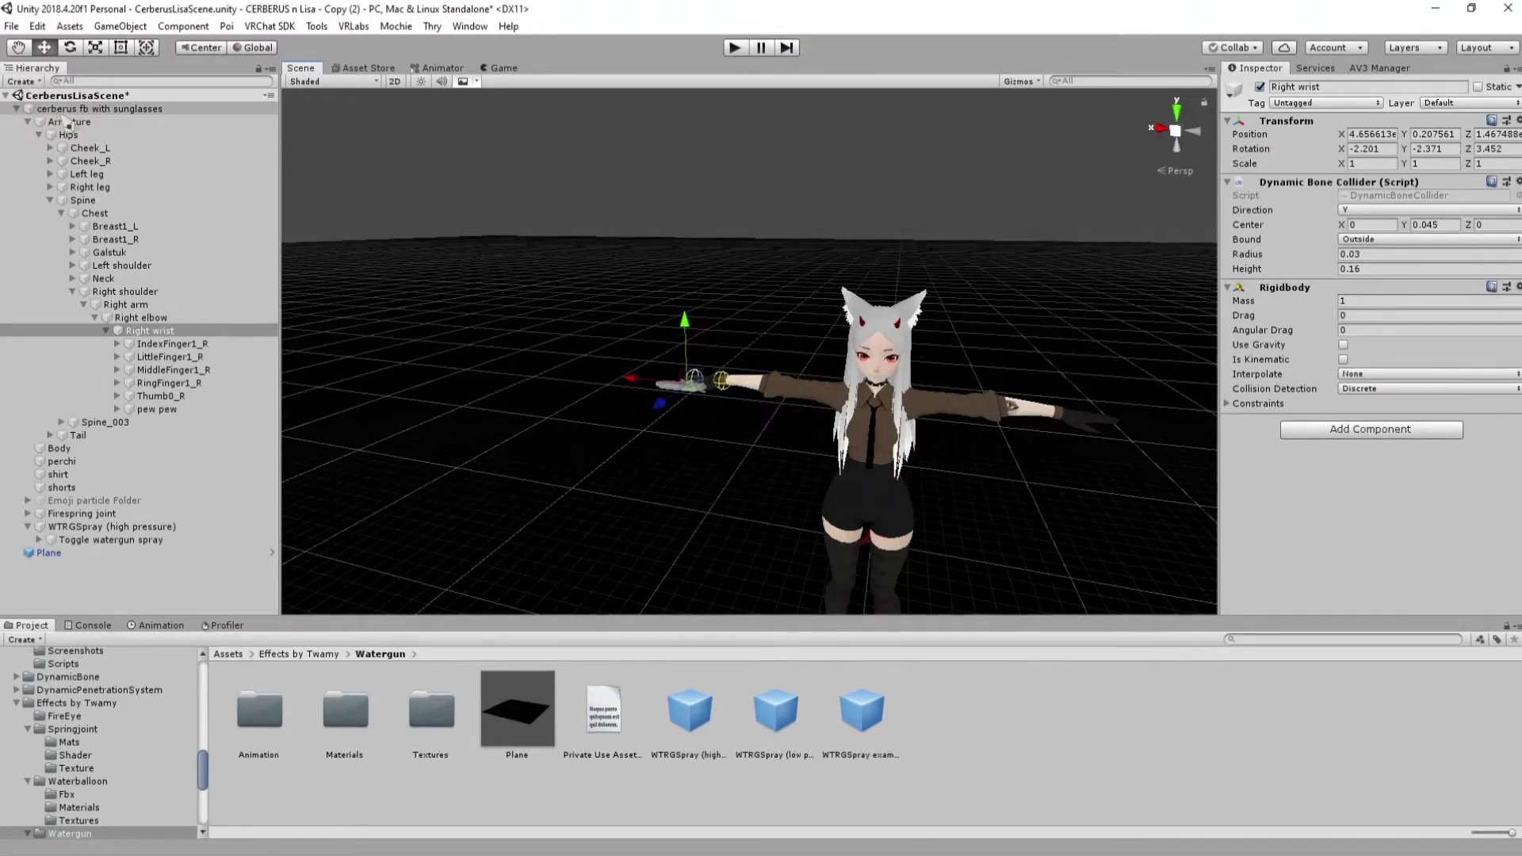
mouse_move(672, 435)
right_down()
mouse_move(679, 408)
mouse_move(697, 447)
right_up()
scroll(679, 408, down, 4)
scroll(680, 409, up, 4)
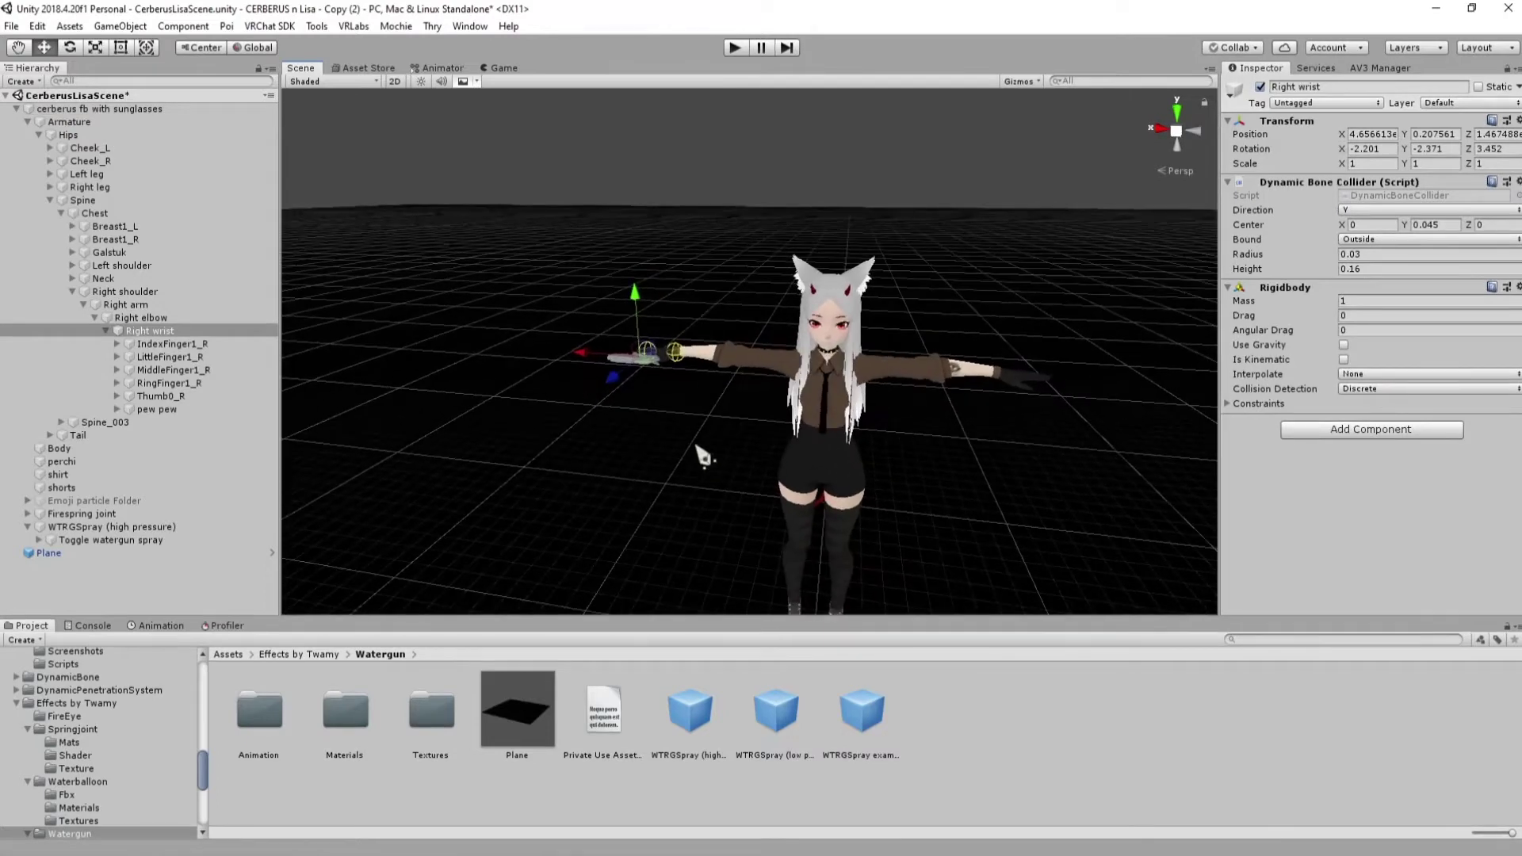
scroll(701, 456, up, 2)
click(111, 540)
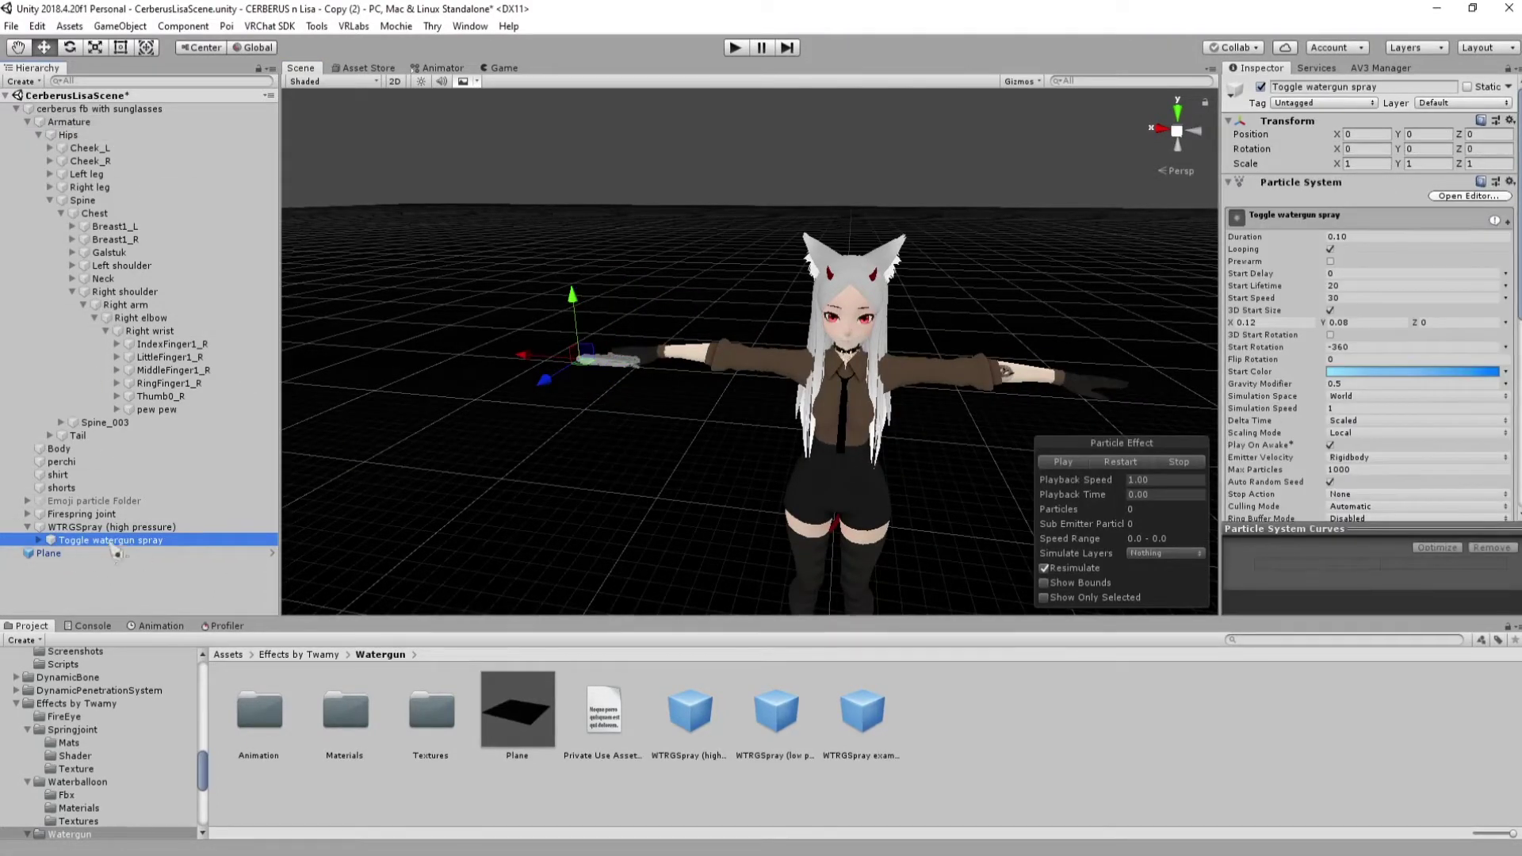
Collapse the avatar's hierarchy and duplicate the "cerberus fb with sunglasses" avatar
click(83, 109)
click(16, 109)
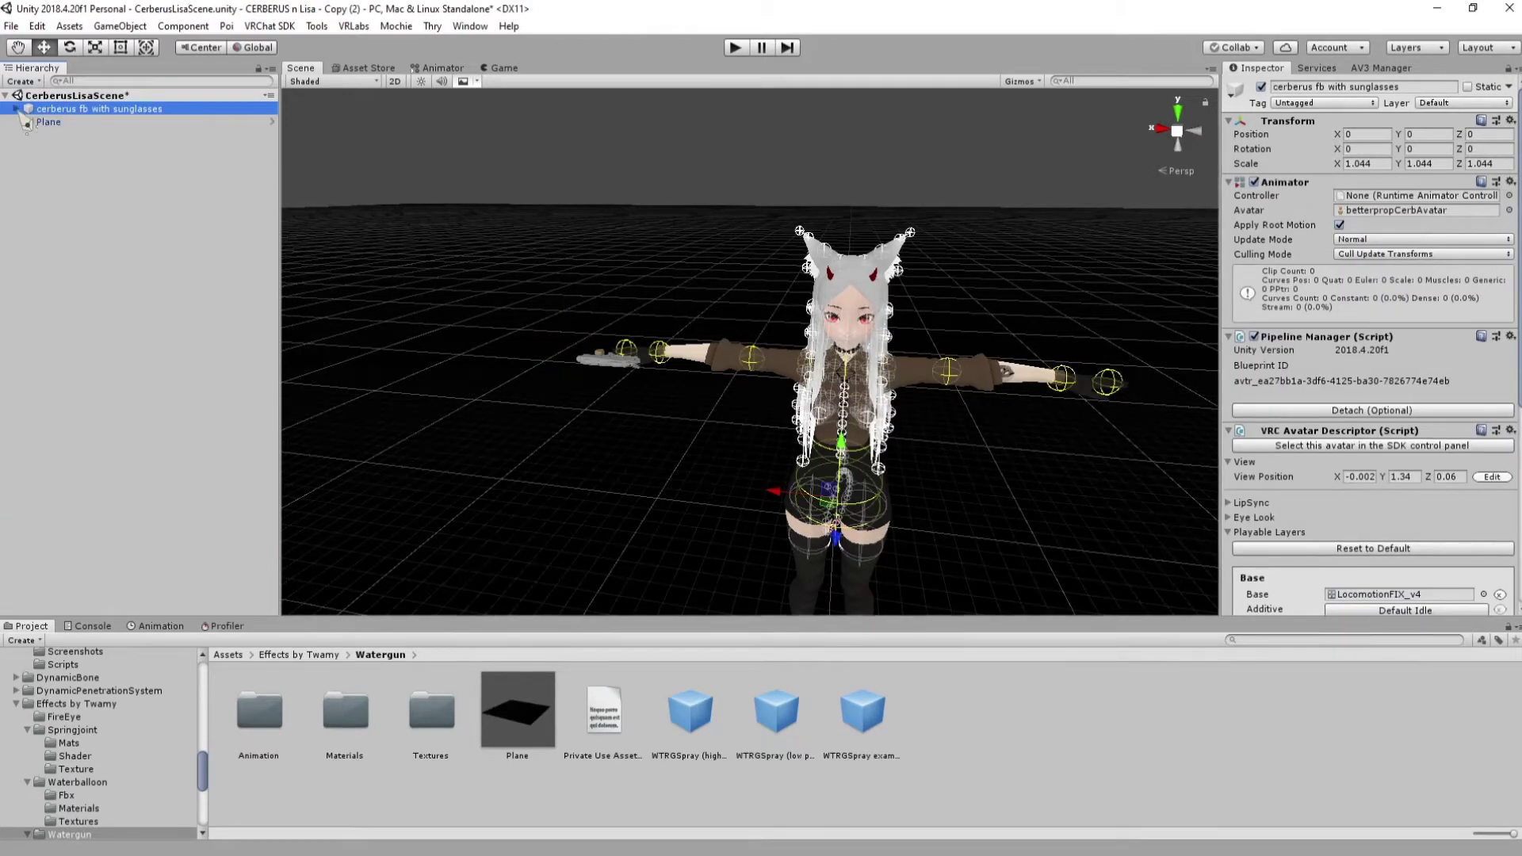
click(91, 235)
click(89, 108)
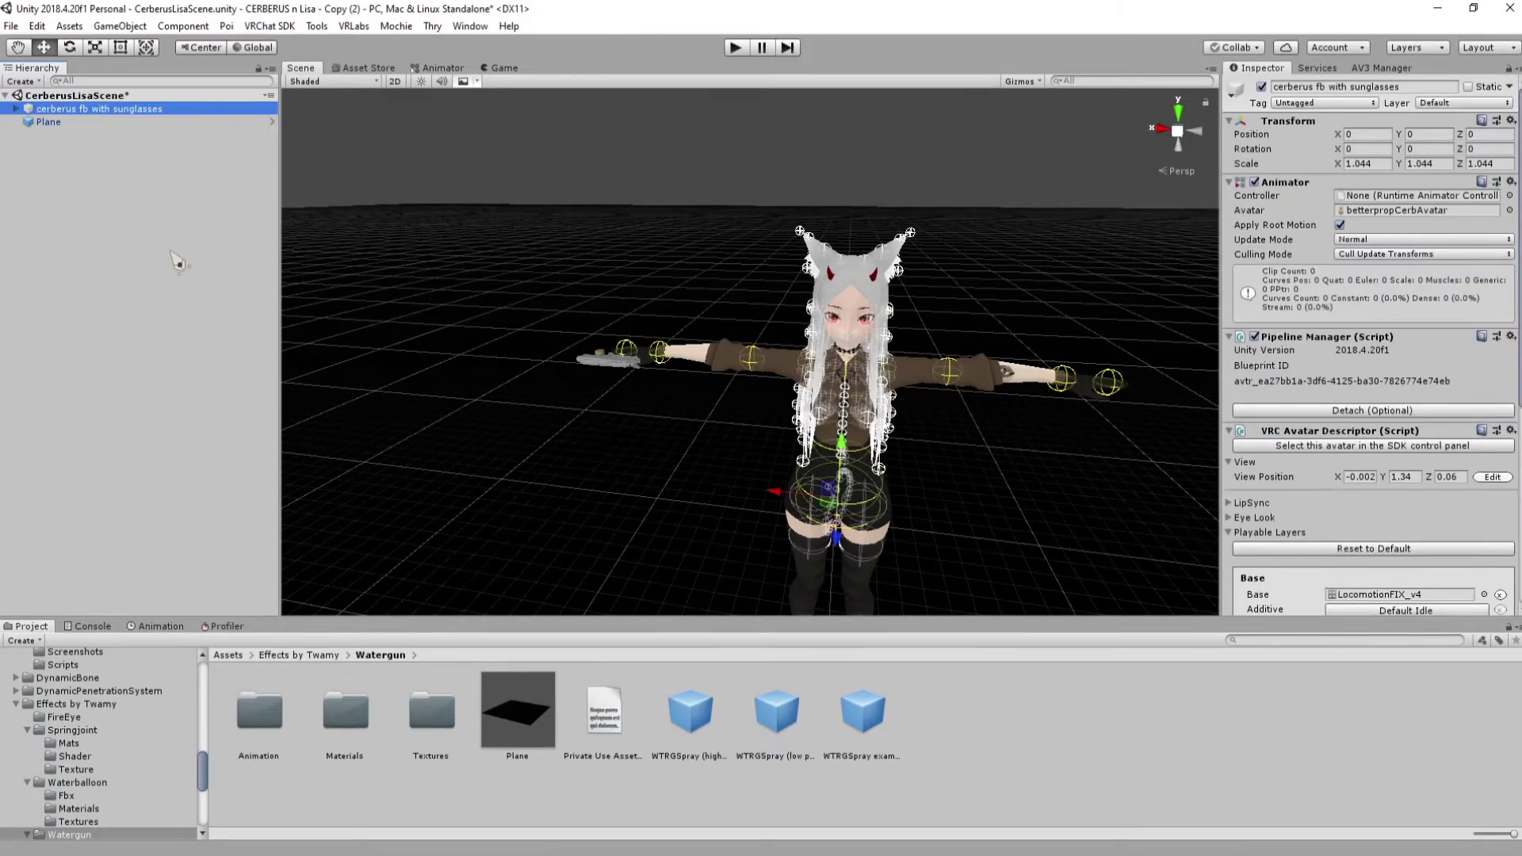
key(ctrl+d)
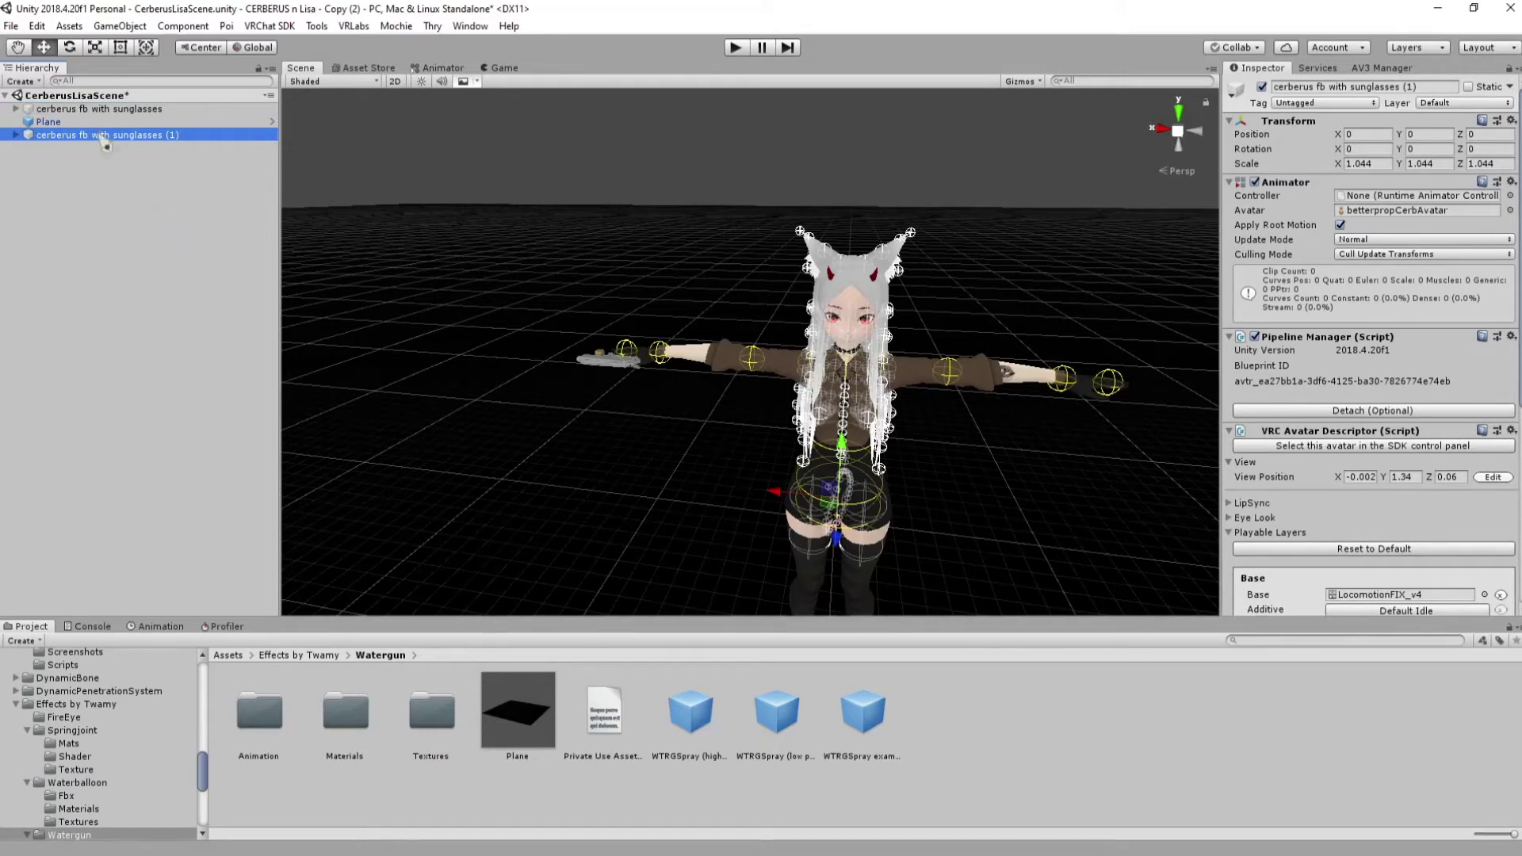
Move the duplicated avatar along the X axis to 1.372, beside the original
drag(775, 493, 539, 474)
right_drag(680, 479, 713, 489)
middle_drag(713, 489, 963, 509)
drag(692, 490, 461, 495)
mouse_move(594, 485)
right_down()
mouse_move(648, 476)
mouse_move(614, 473)
right_up()
middle_drag(614, 472, 806, 473)
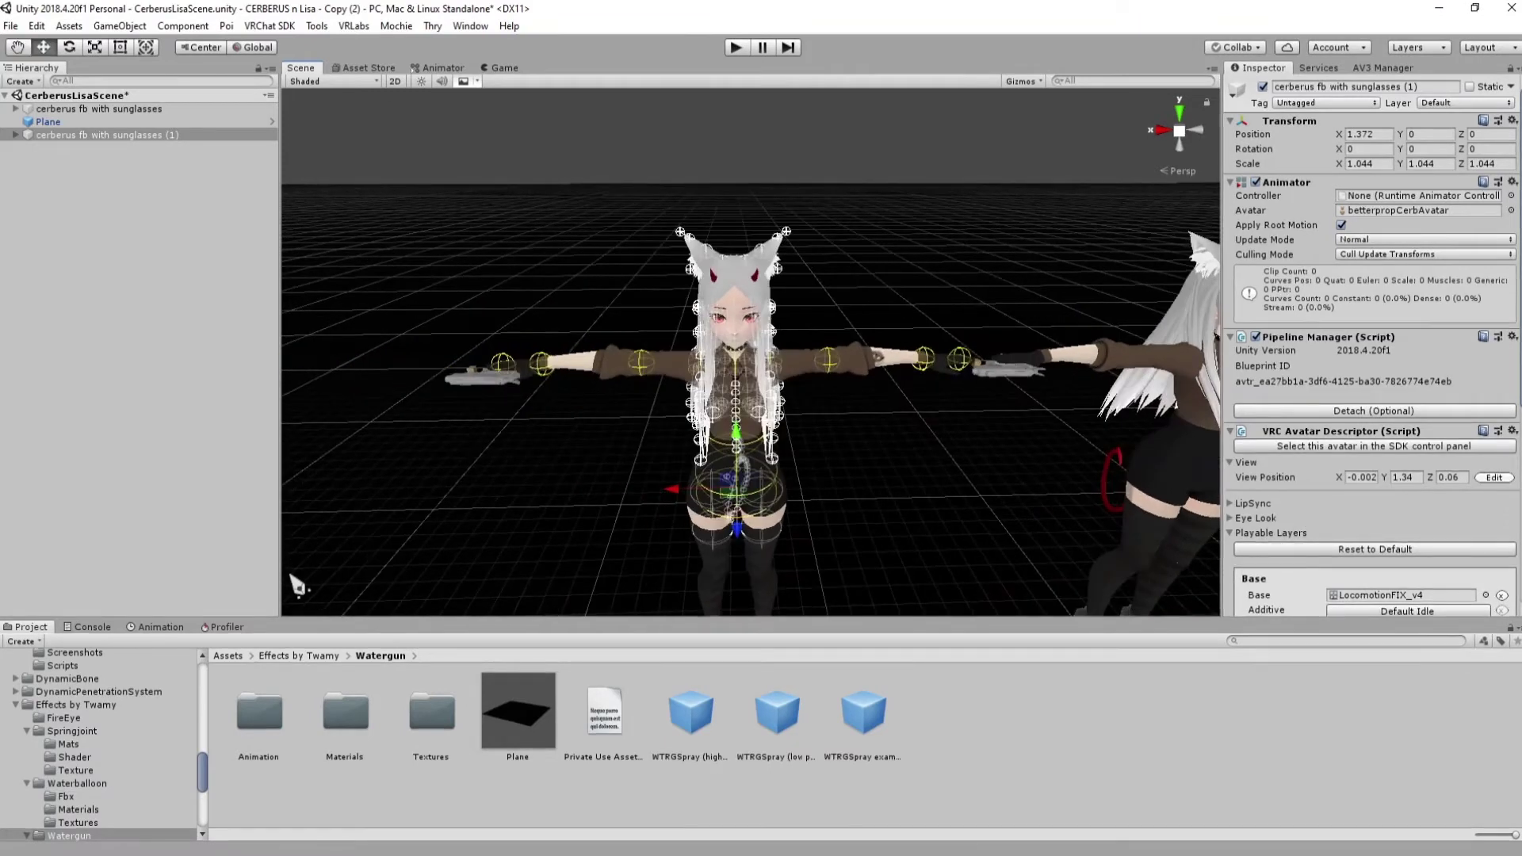
Close the docked Animation window and clear the object selection
click(160, 627)
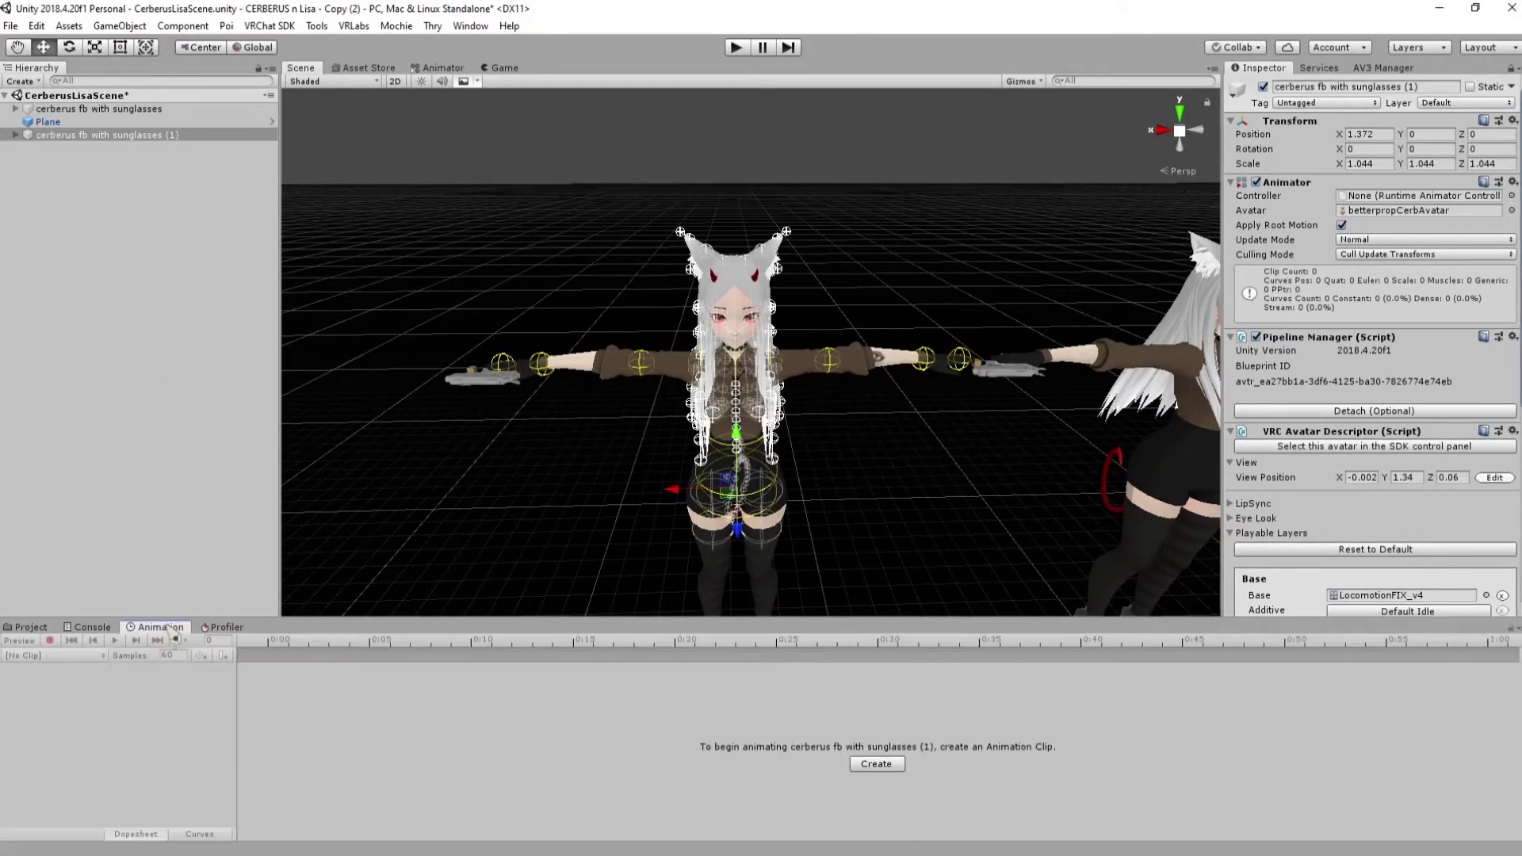
right_click(174, 629)
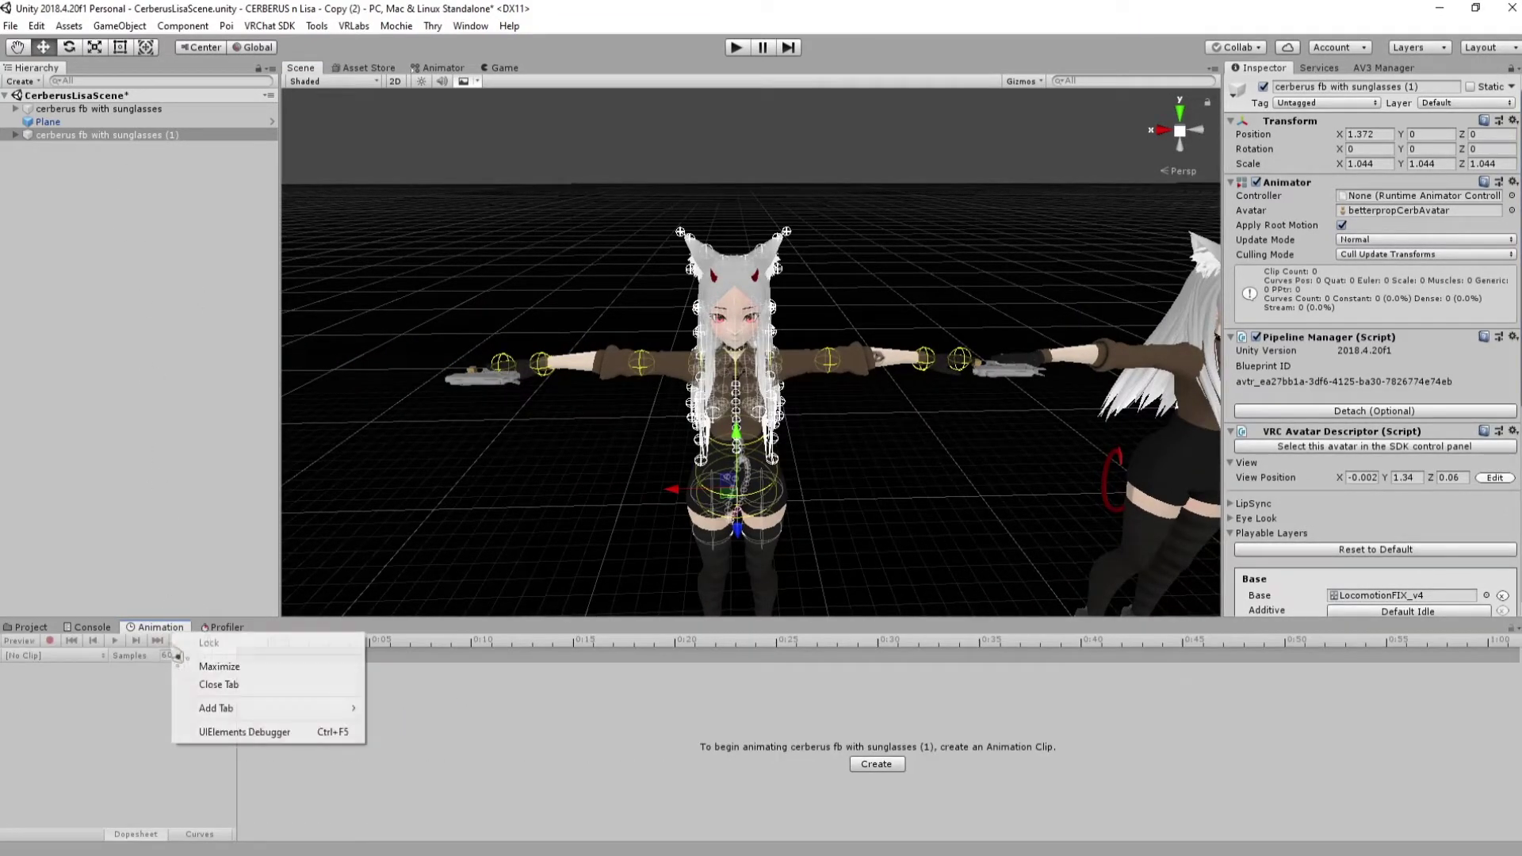
click(231, 685)
click(147, 397)
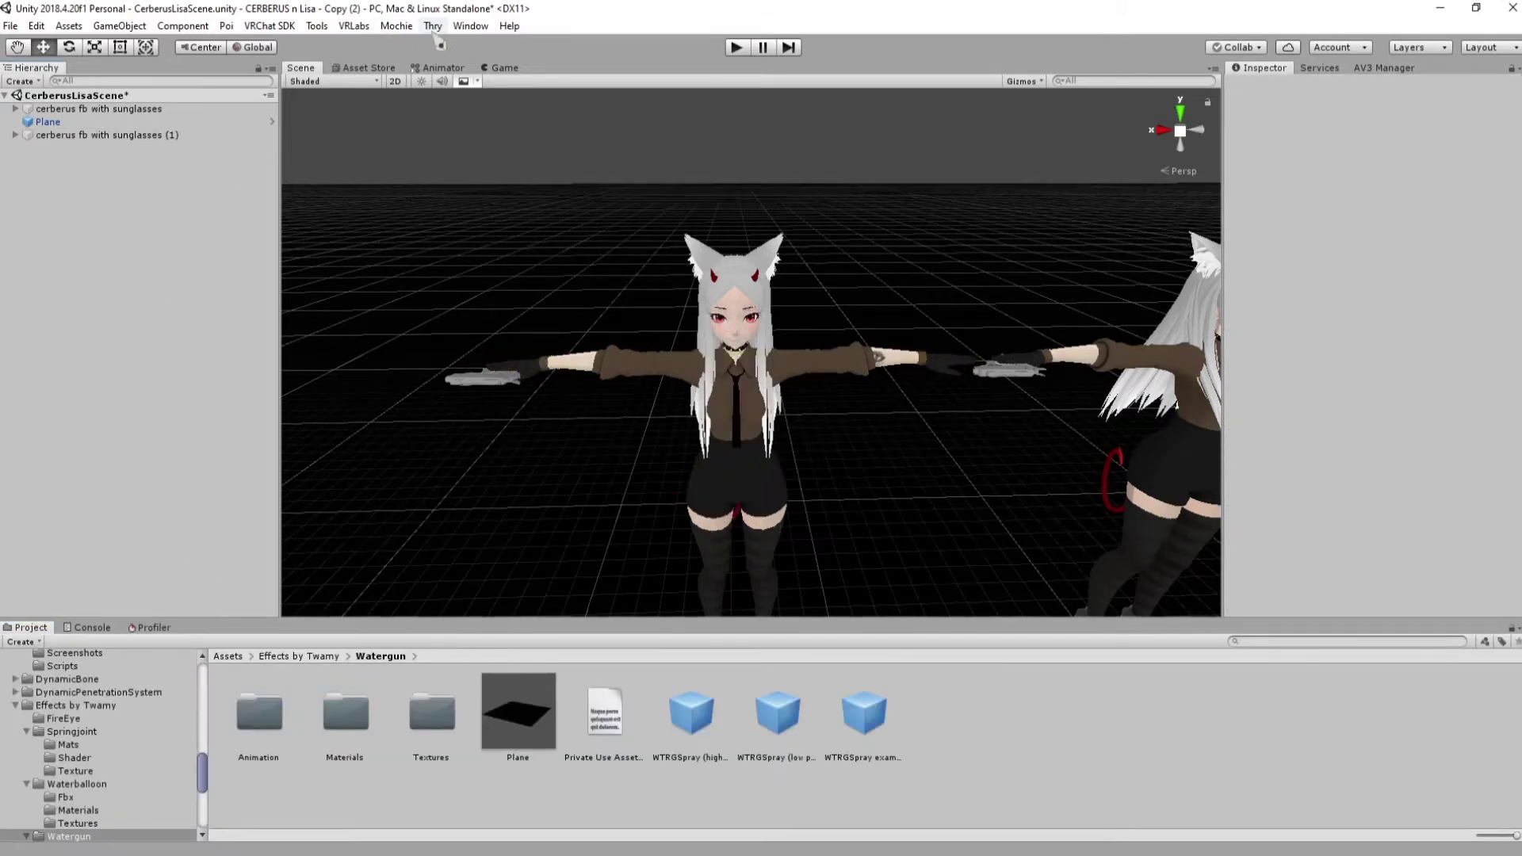
Open a new Animation window and dock it beside the Profiler
click(469, 27)
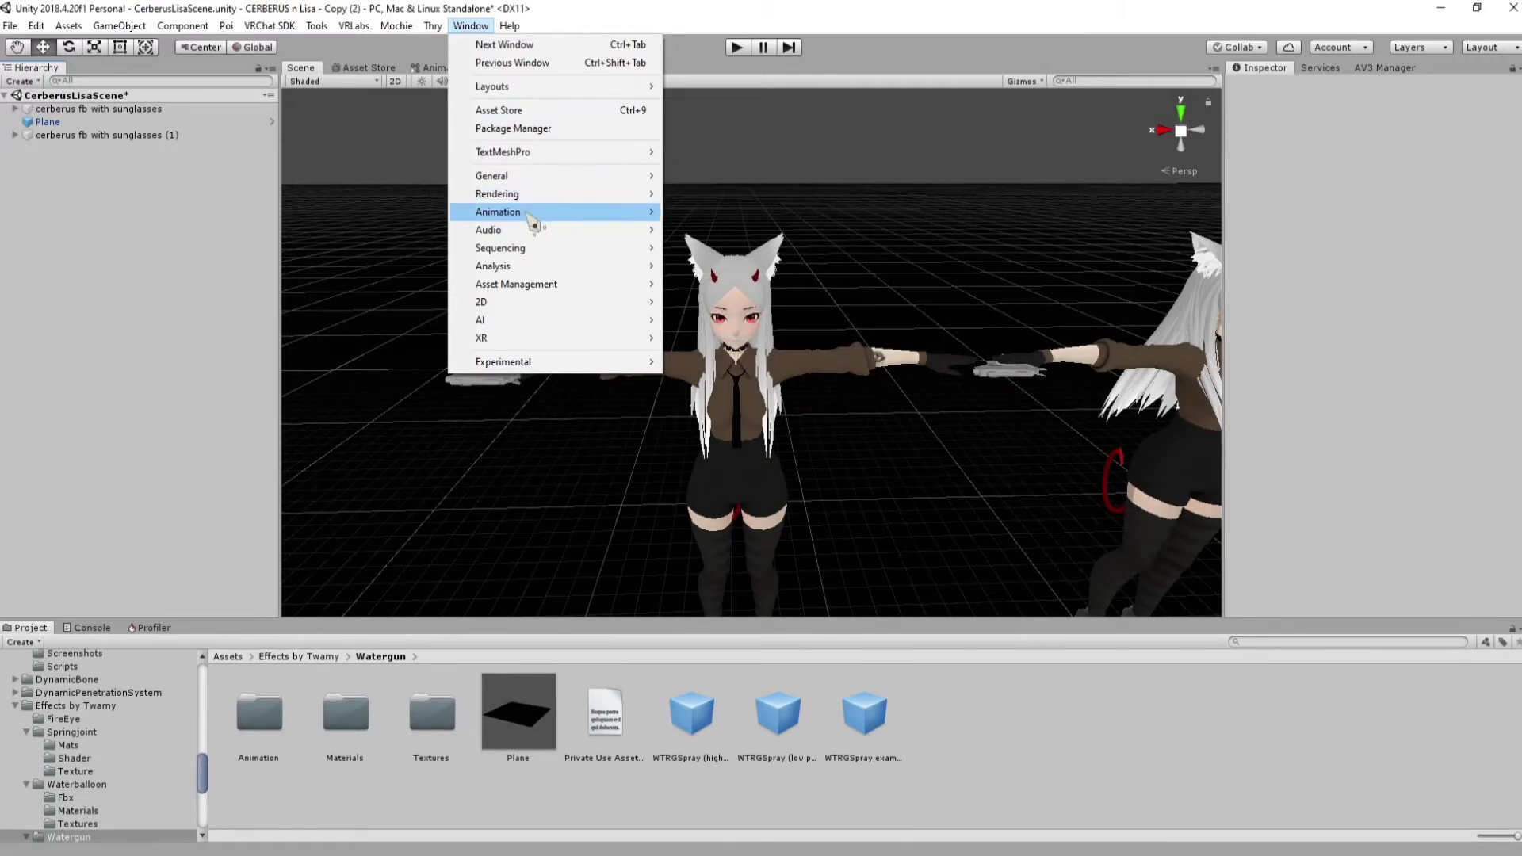
mouse_move(590, 213)
click(714, 214)
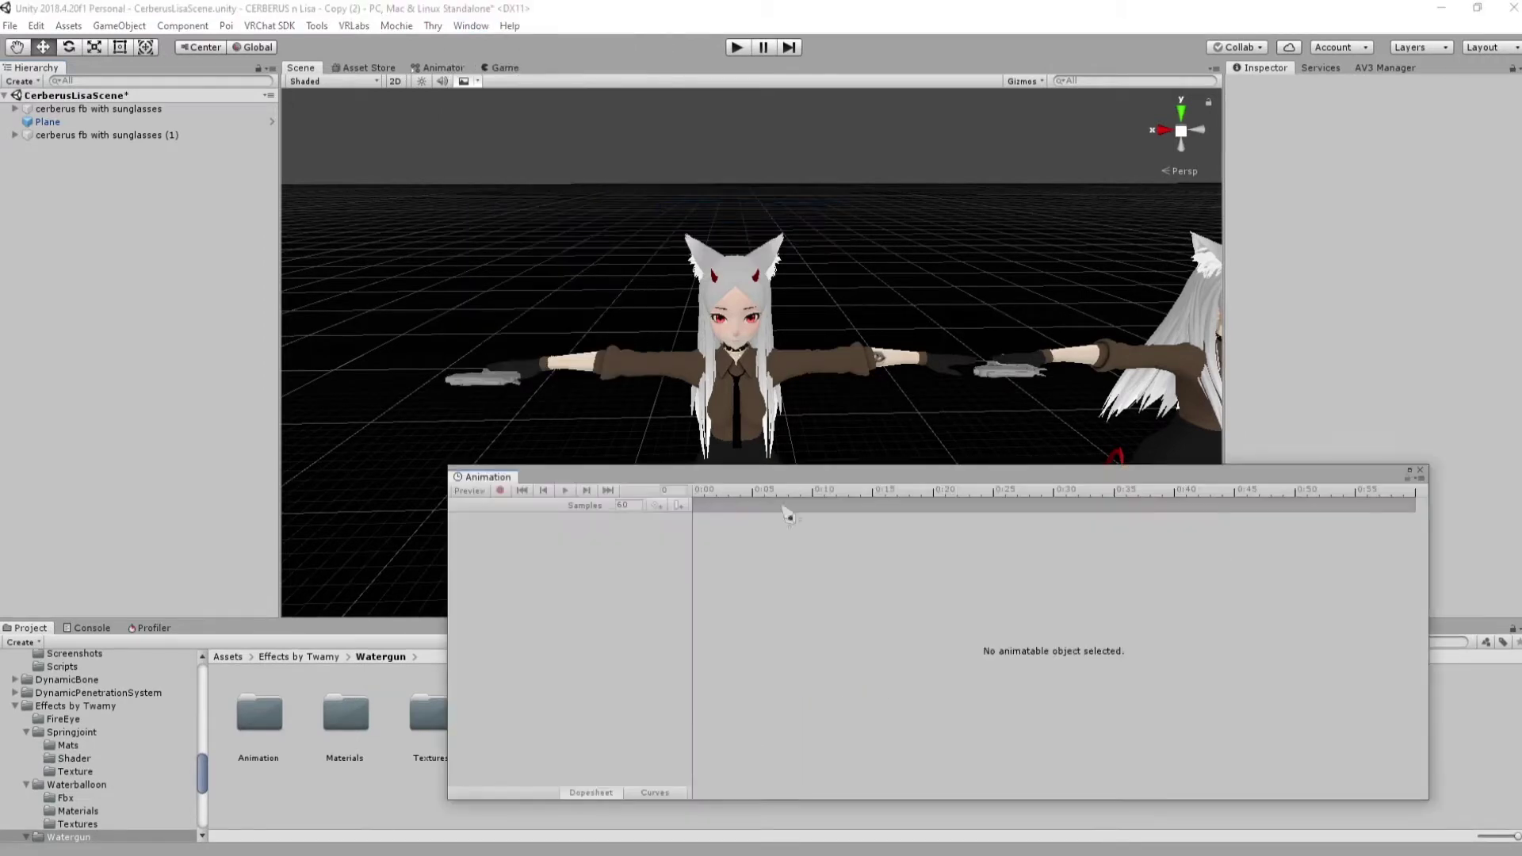
drag(539, 513, 139, 648)
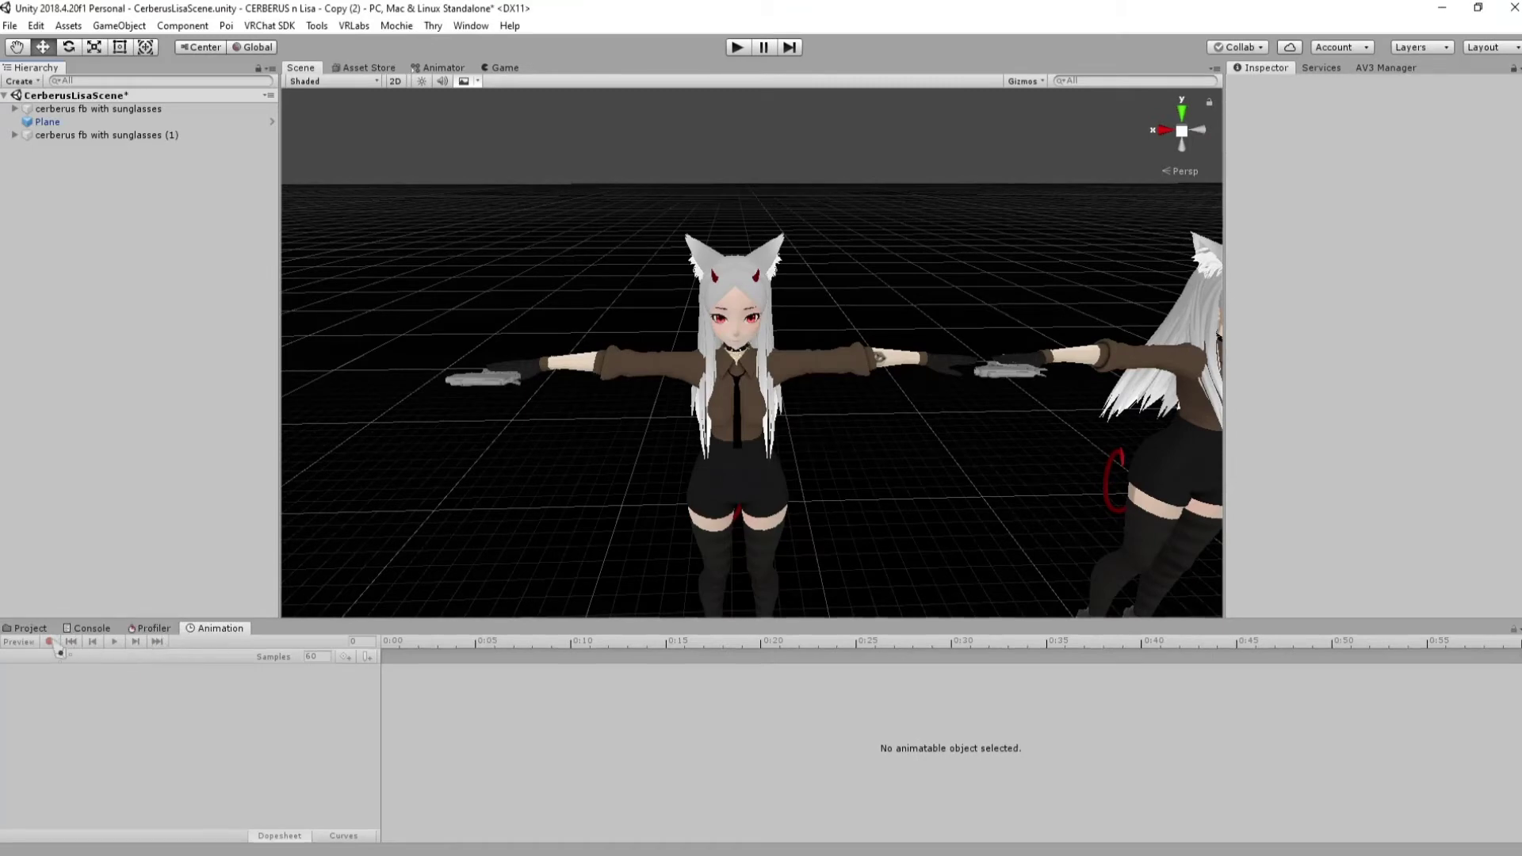
Rename the duplicated avatar "cerberus fb with sunglasses (1)" to "animations"
click(32, 628)
click(76, 136)
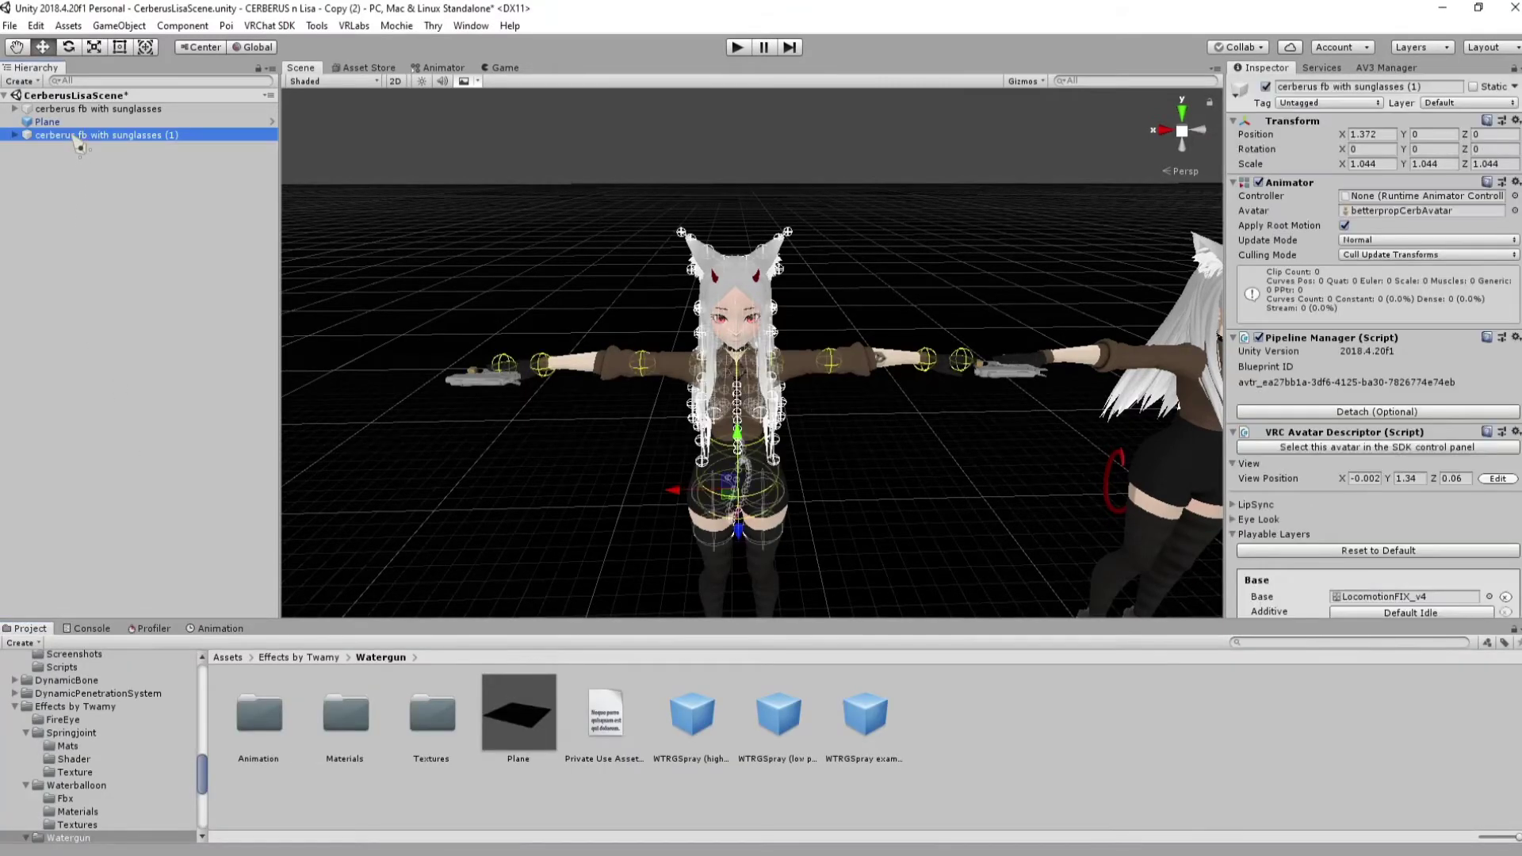
key(f)
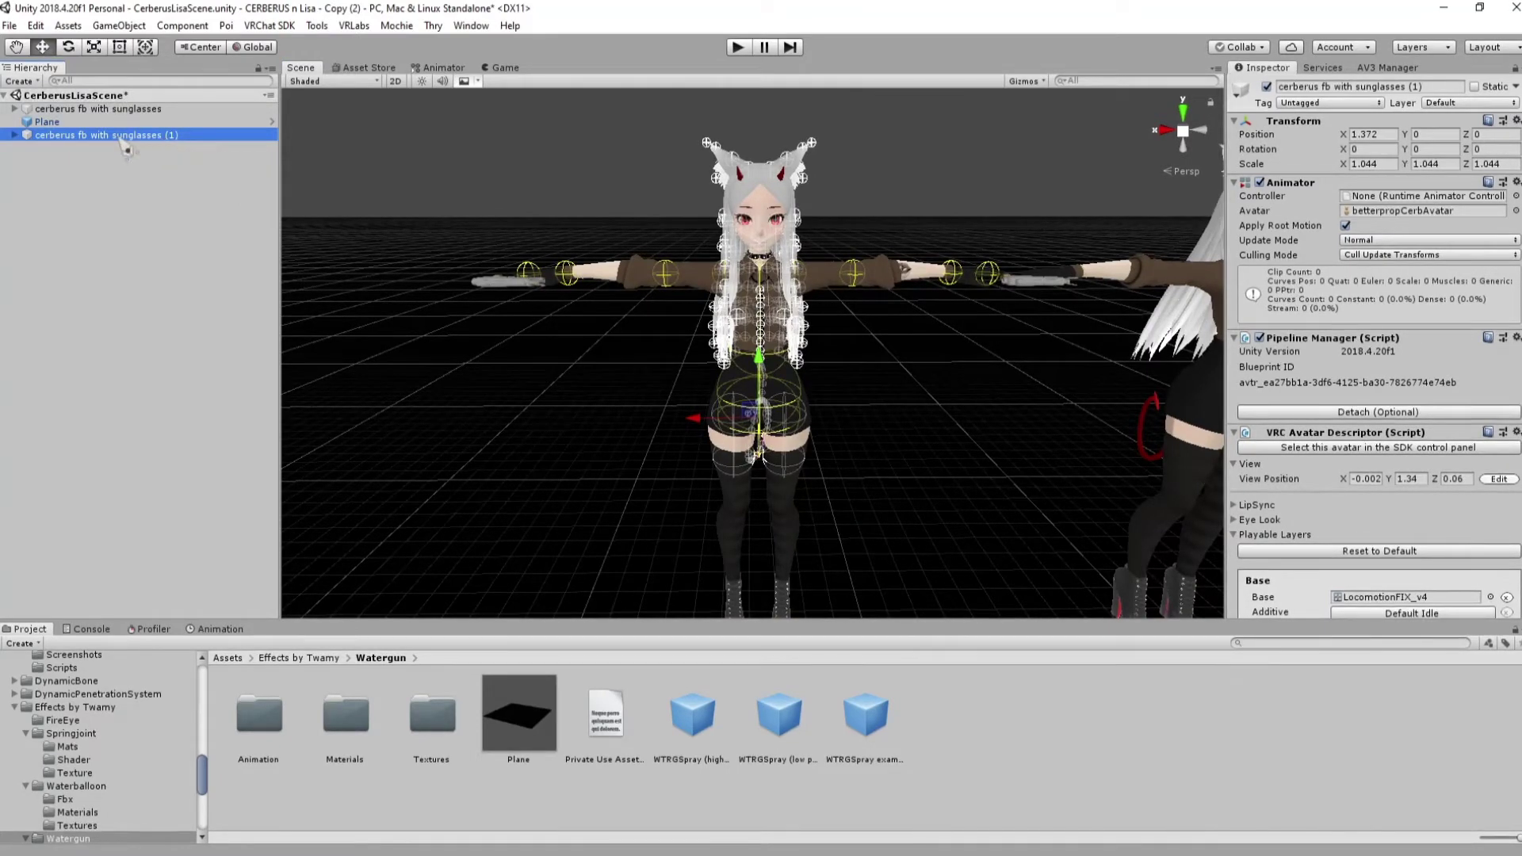
key(F2)
text(animations)
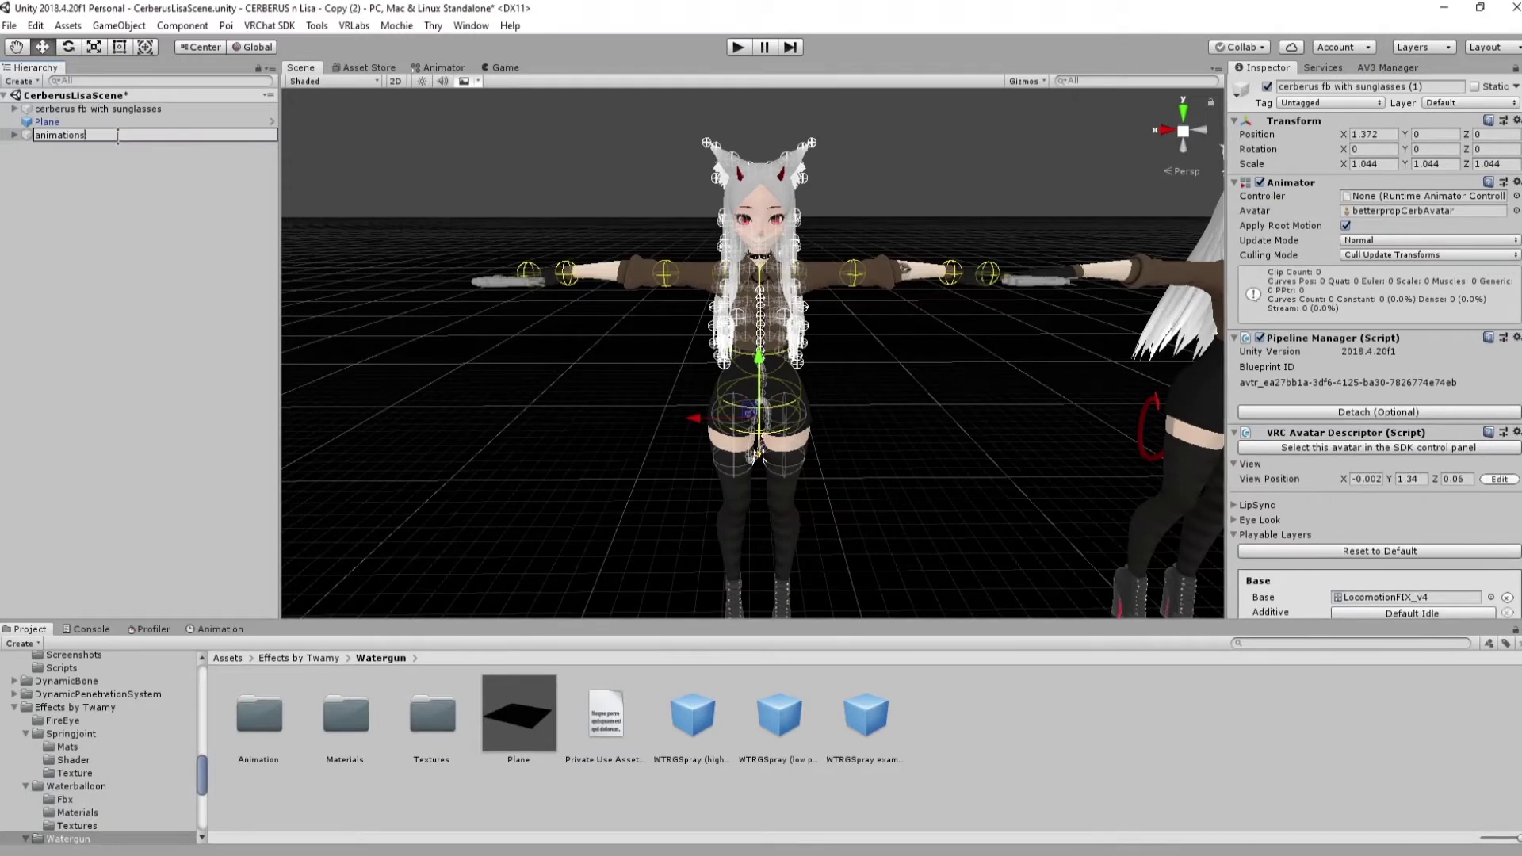
key(Return)
Create an animation clip named "Watergun On" for the animations avatar in the Watergun folder
click(229, 629)
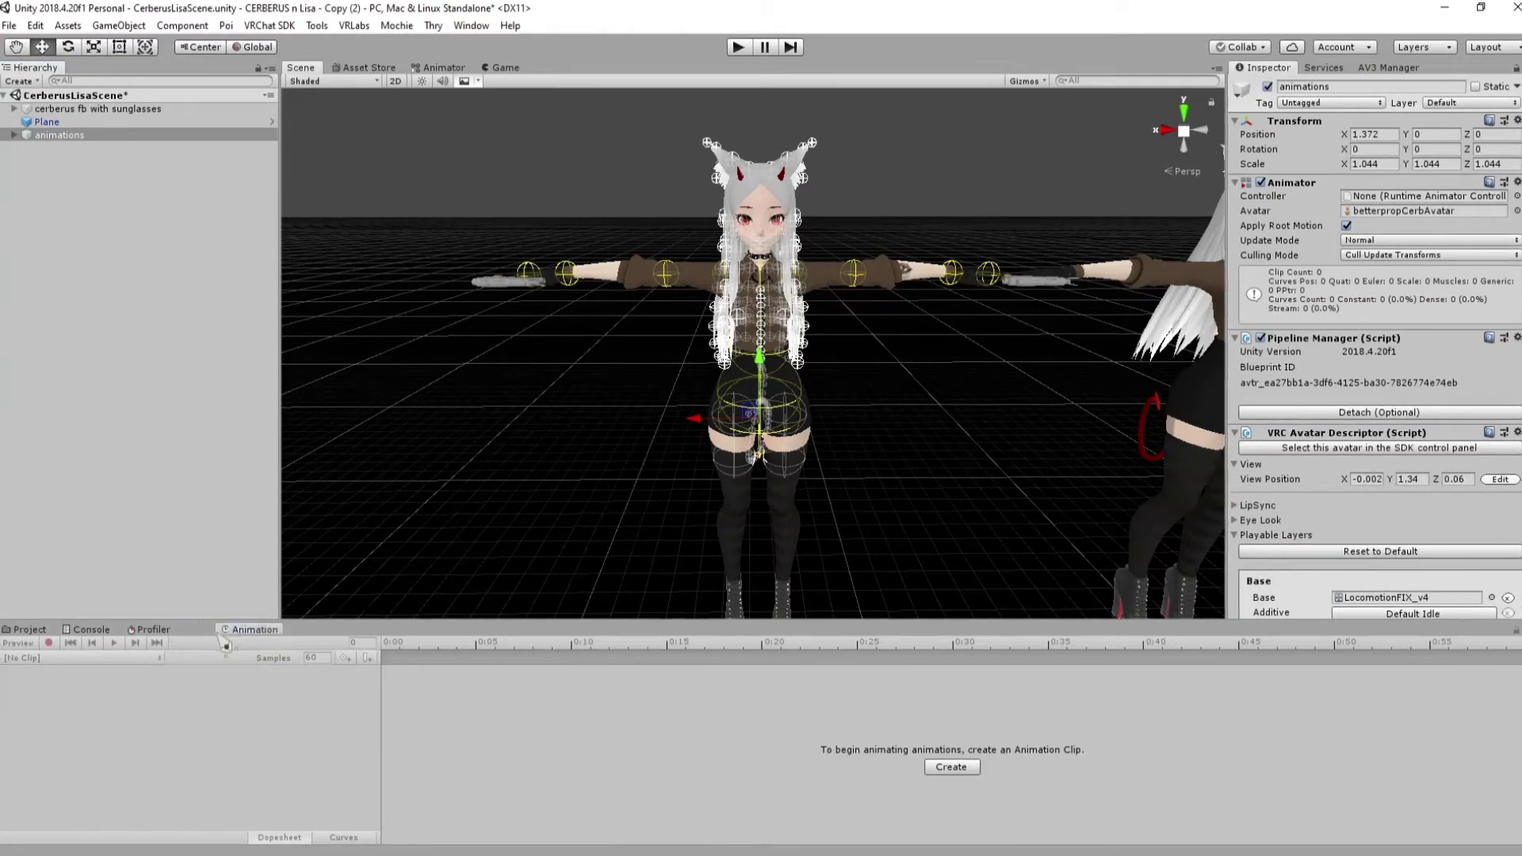
click(960, 768)
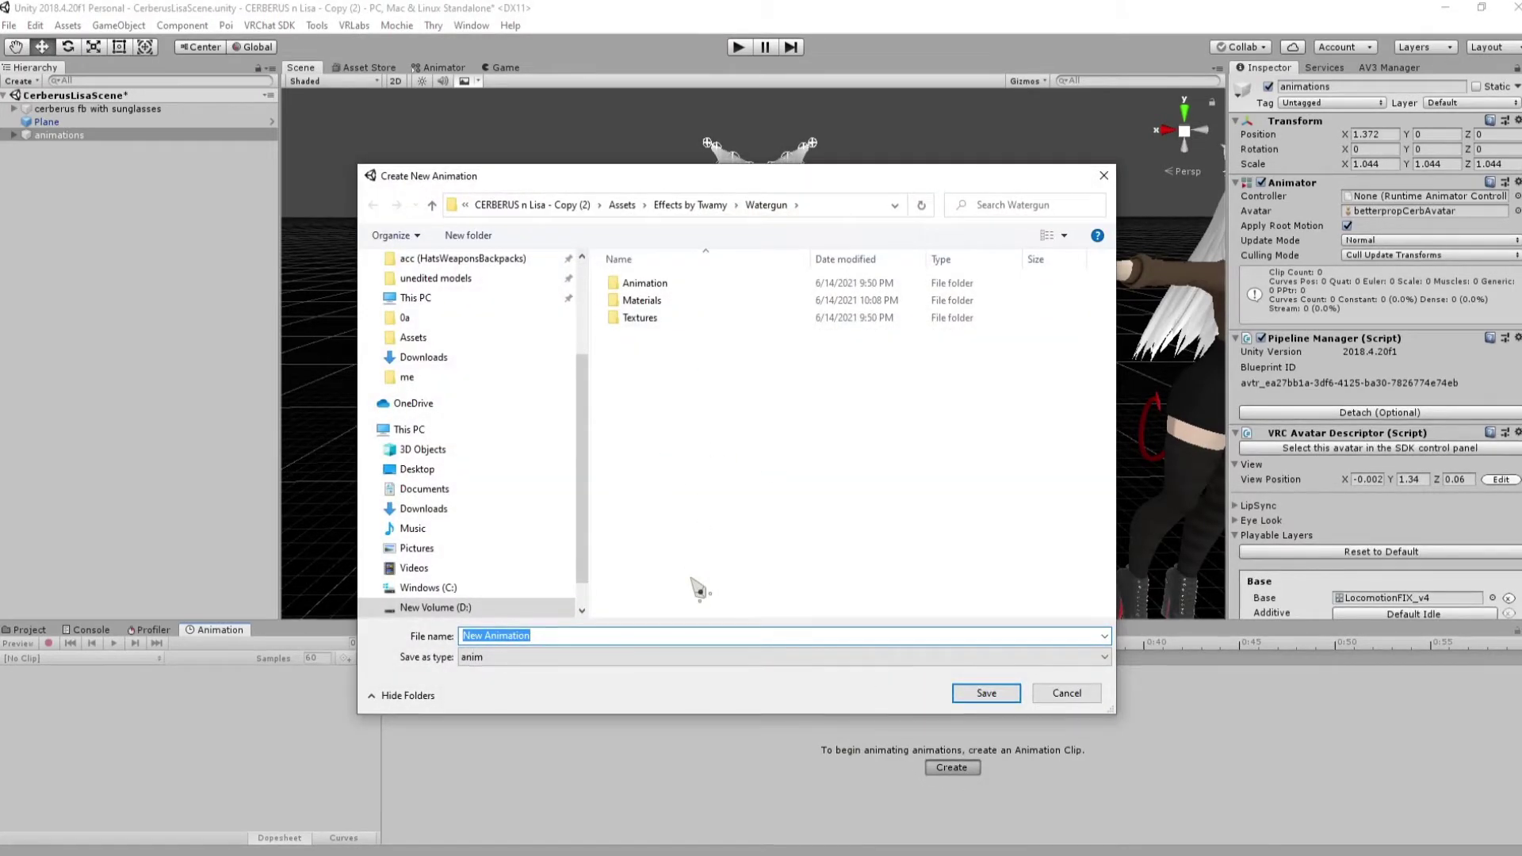
text(Watergun O)
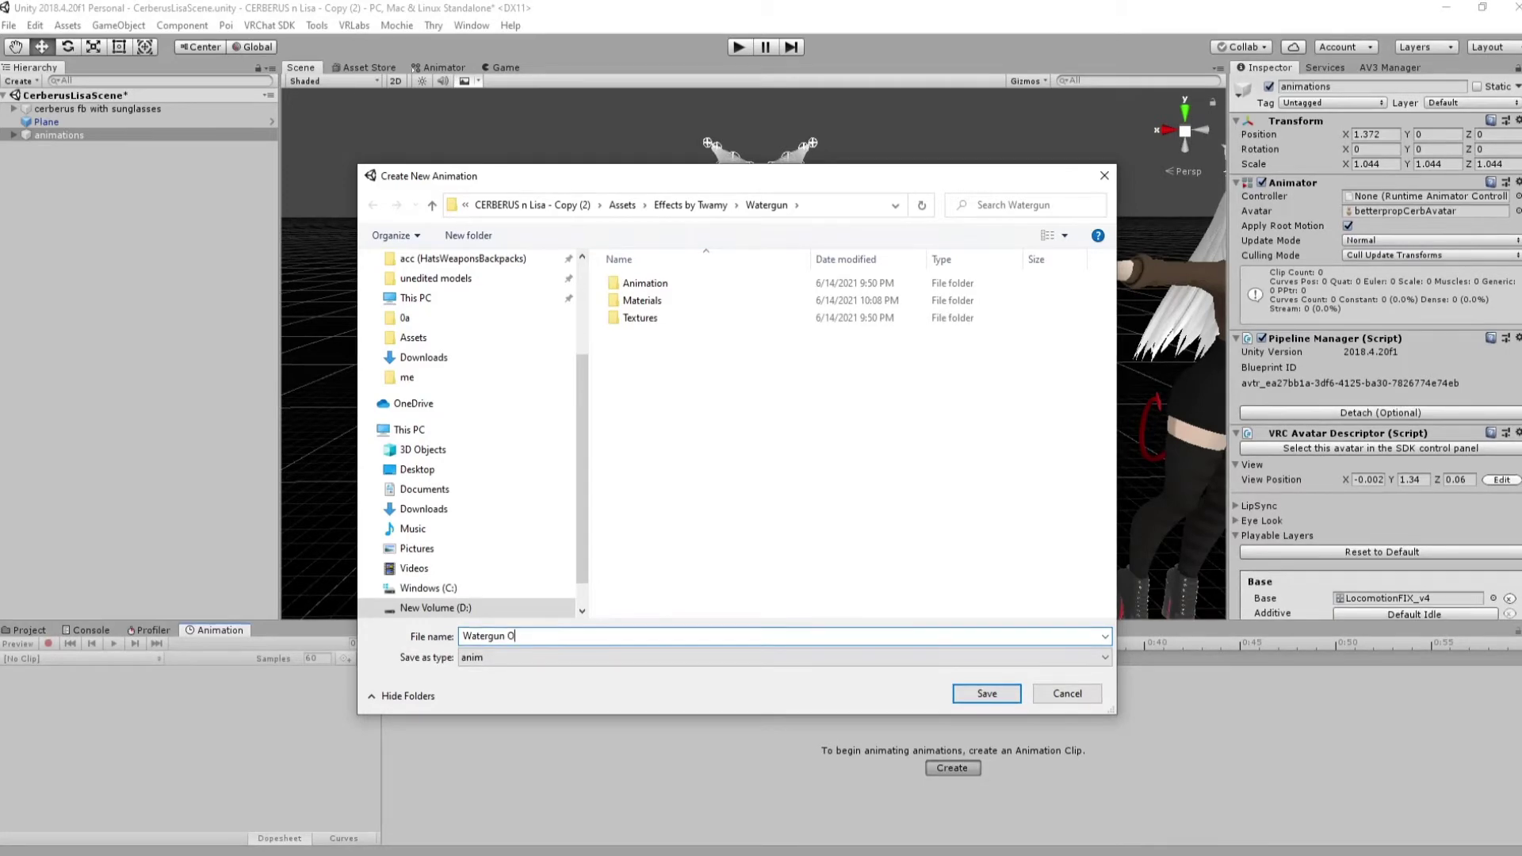
text(n)
key(Return)
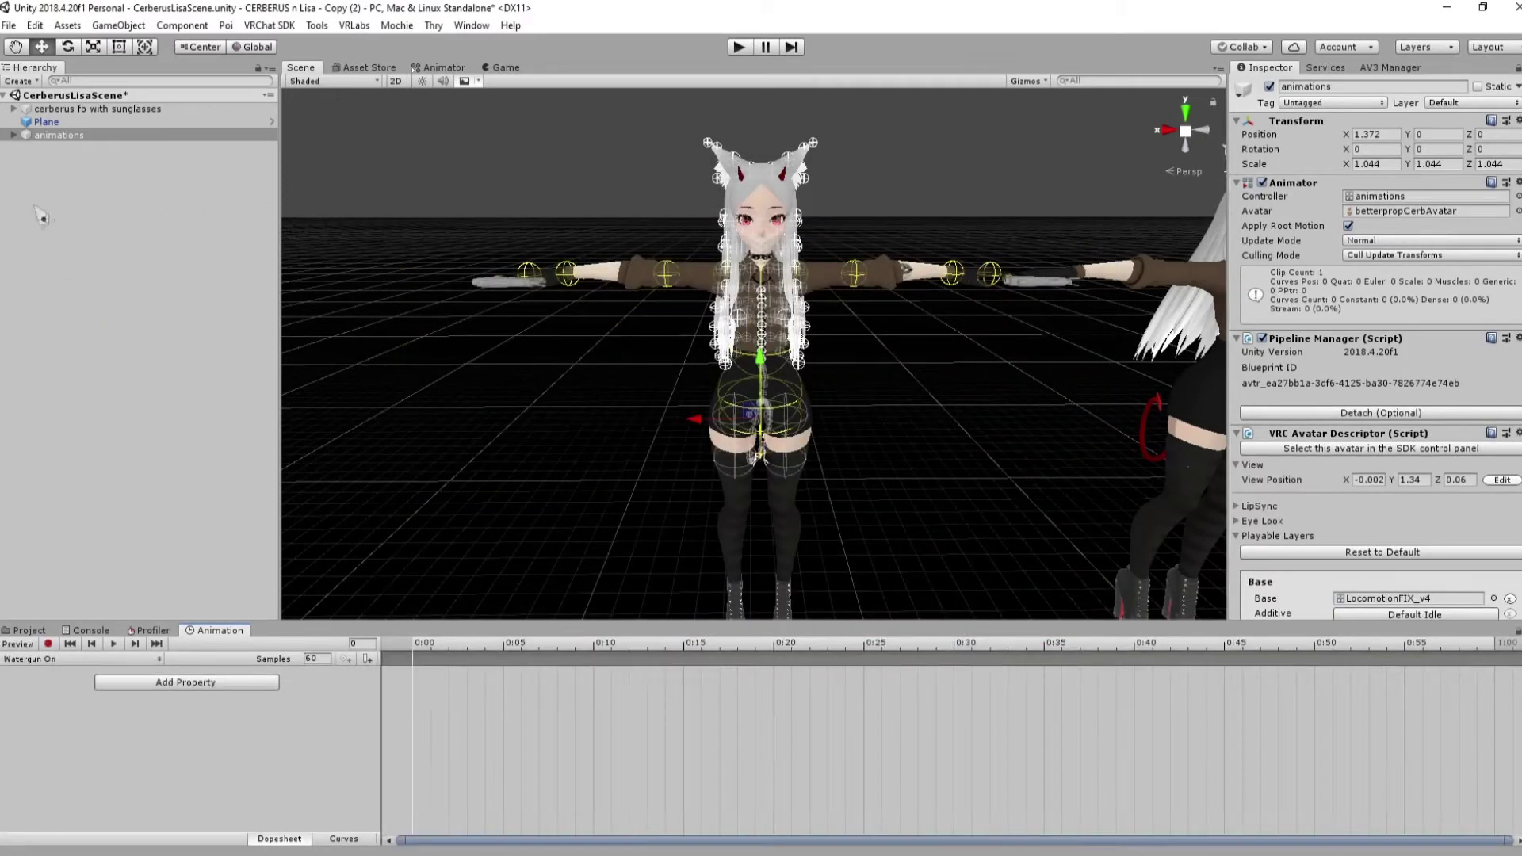
Expand the animations avatar's armature down to the right wrist and select the pew pew object
click(15, 136)
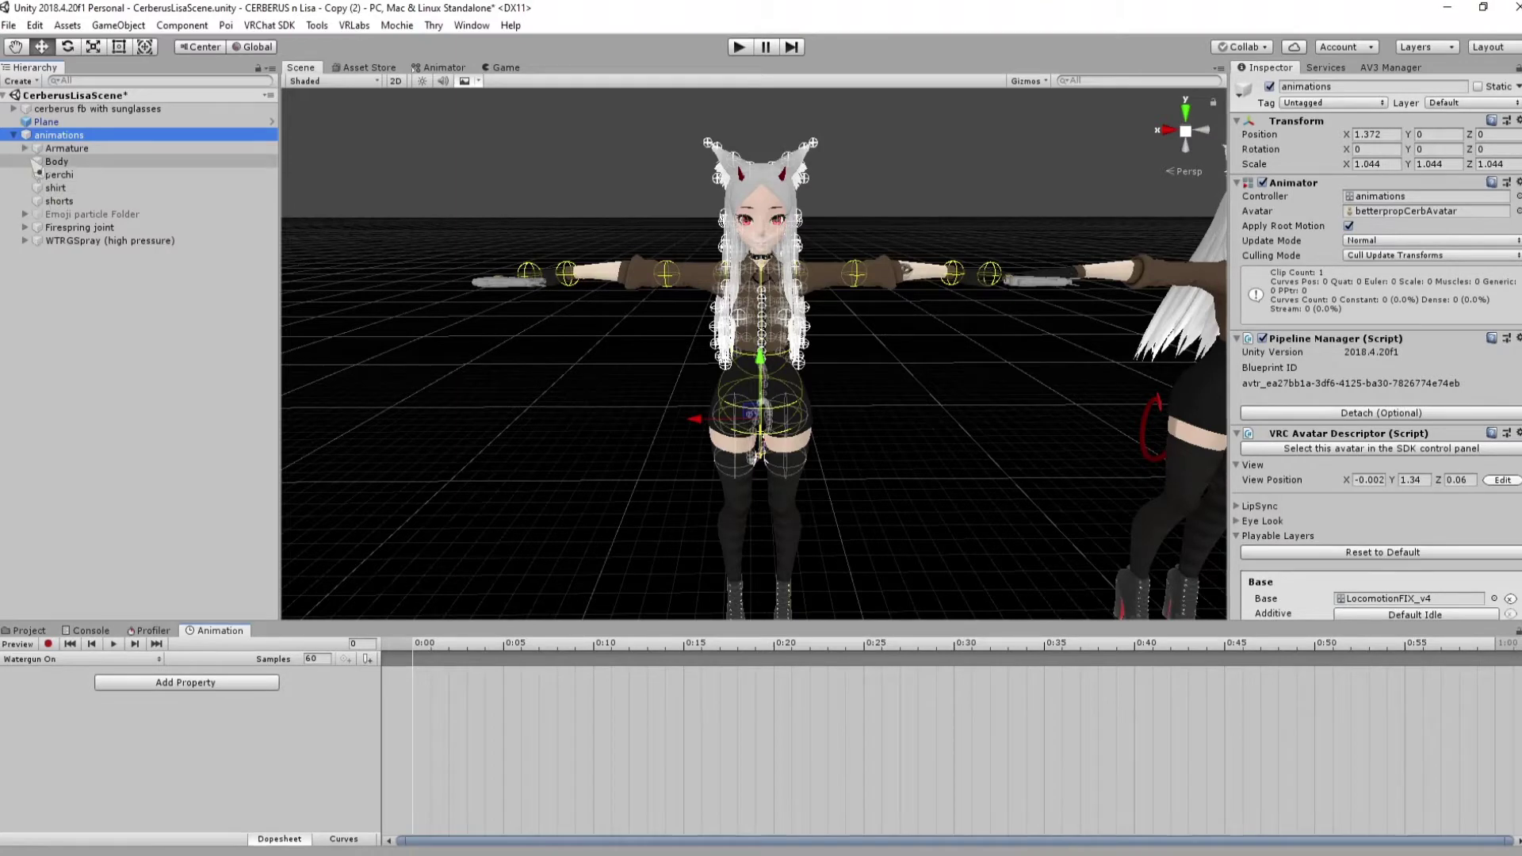
click(24, 148)
click(36, 161)
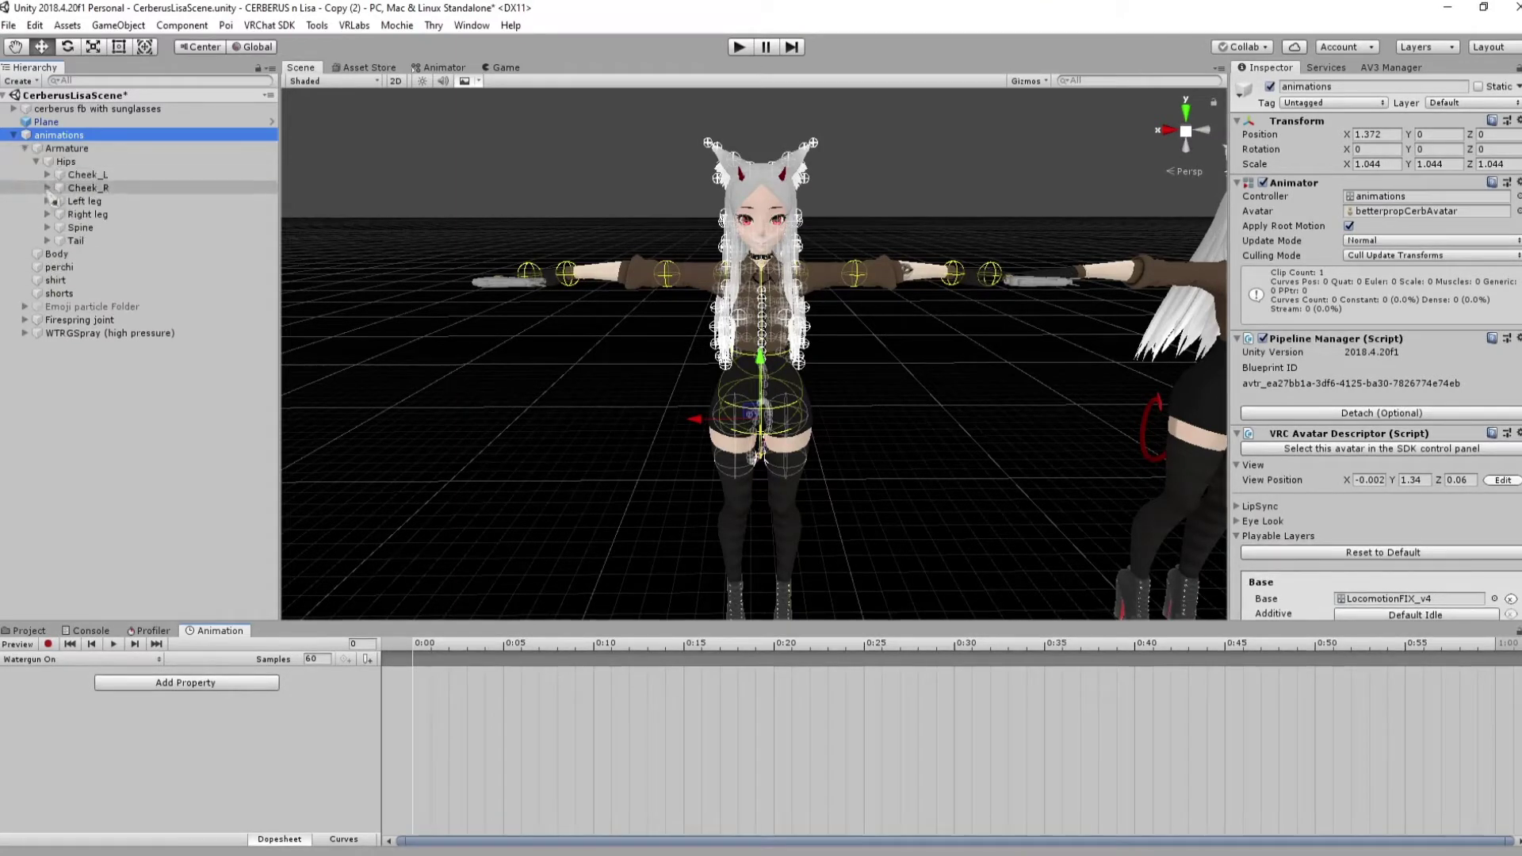
click(48, 228)
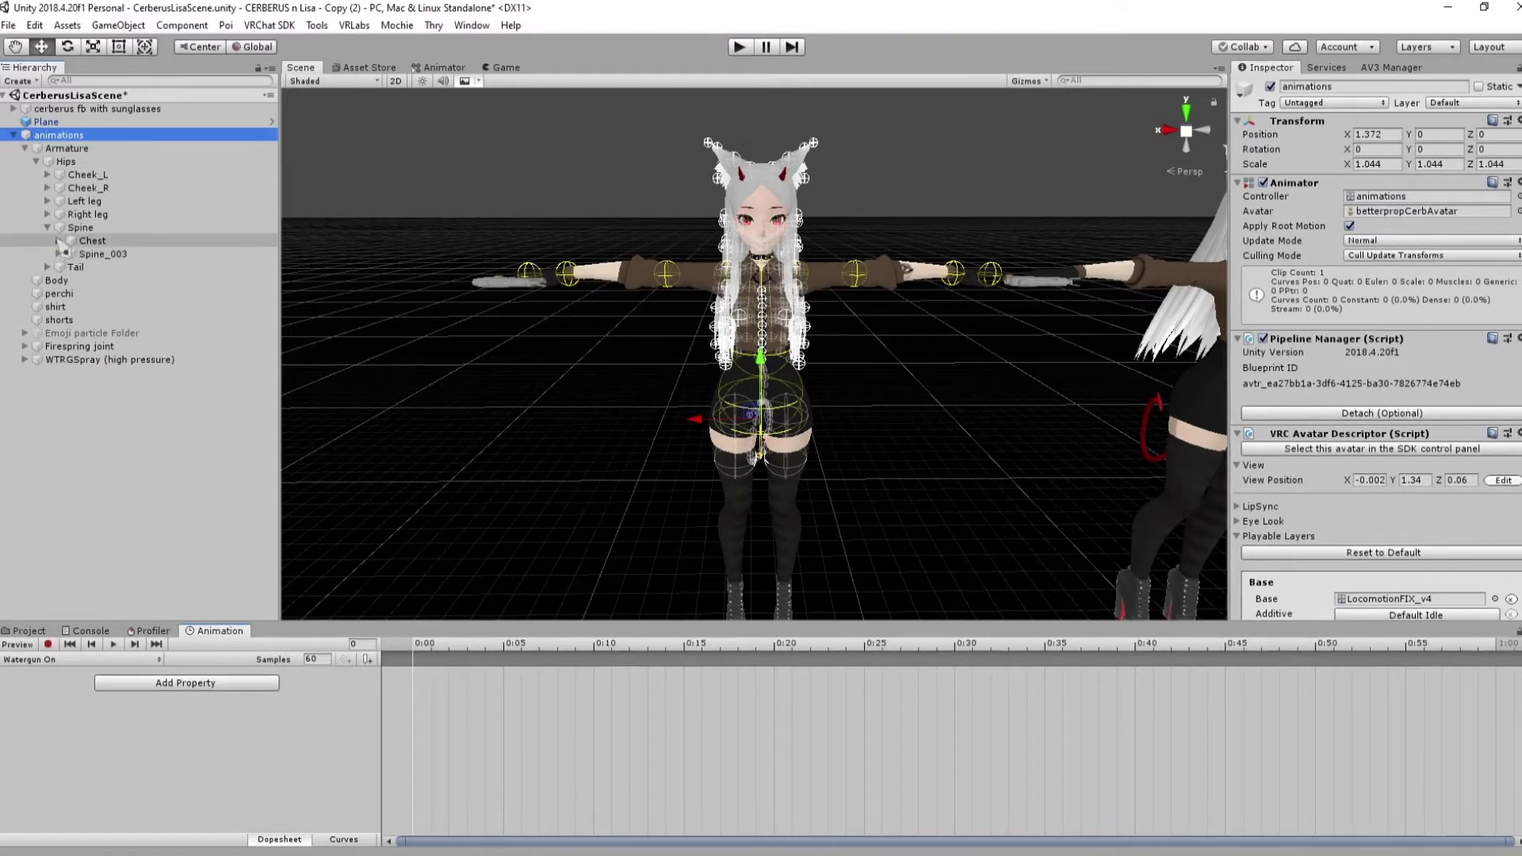
click(59, 241)
click(69, 320)
click(80, 333)
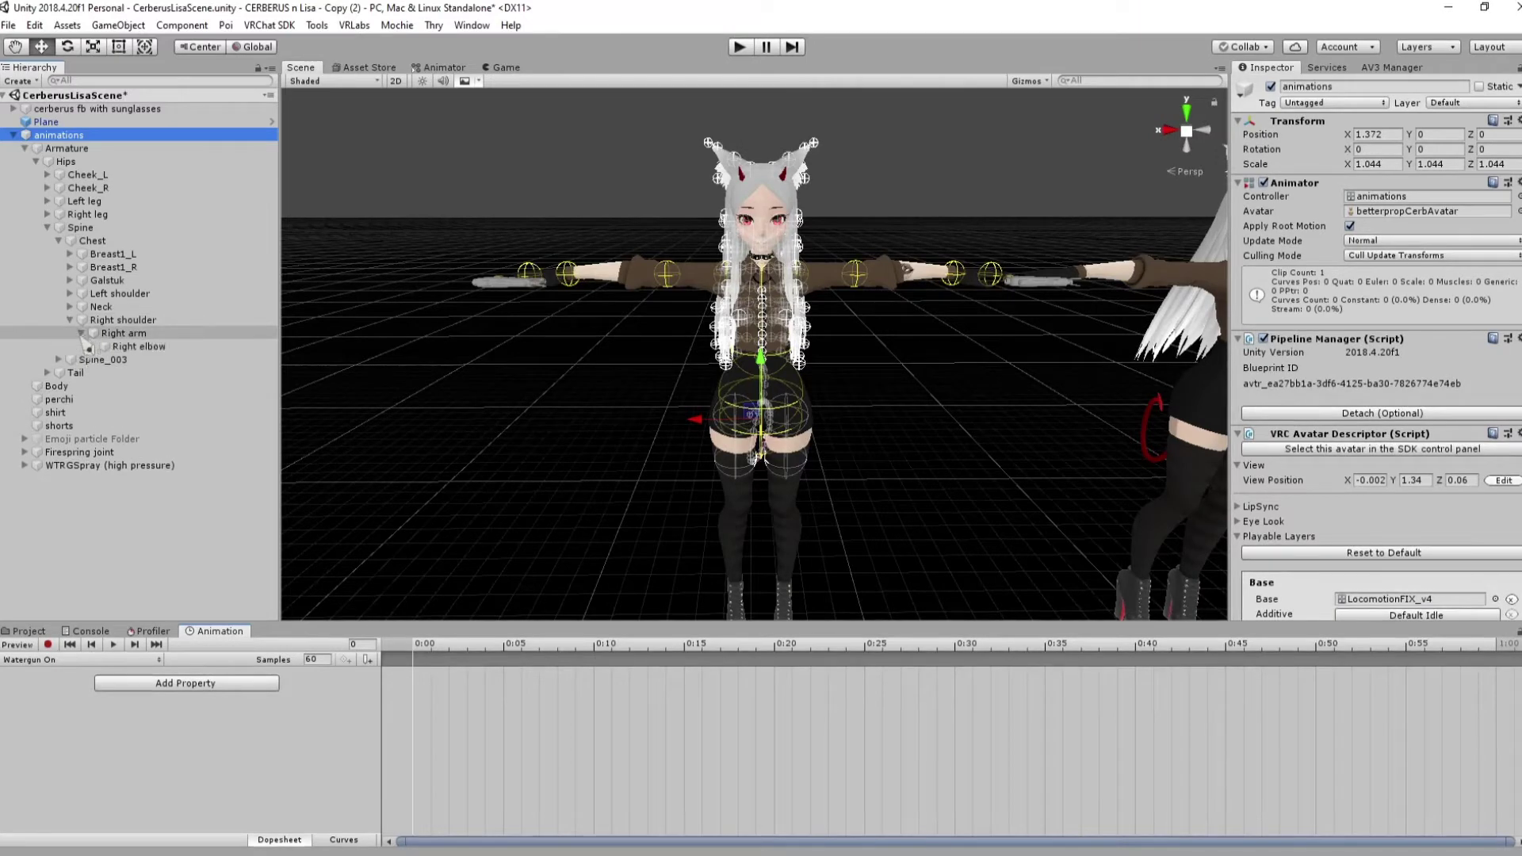
click(95, 348)
click(93, 347)
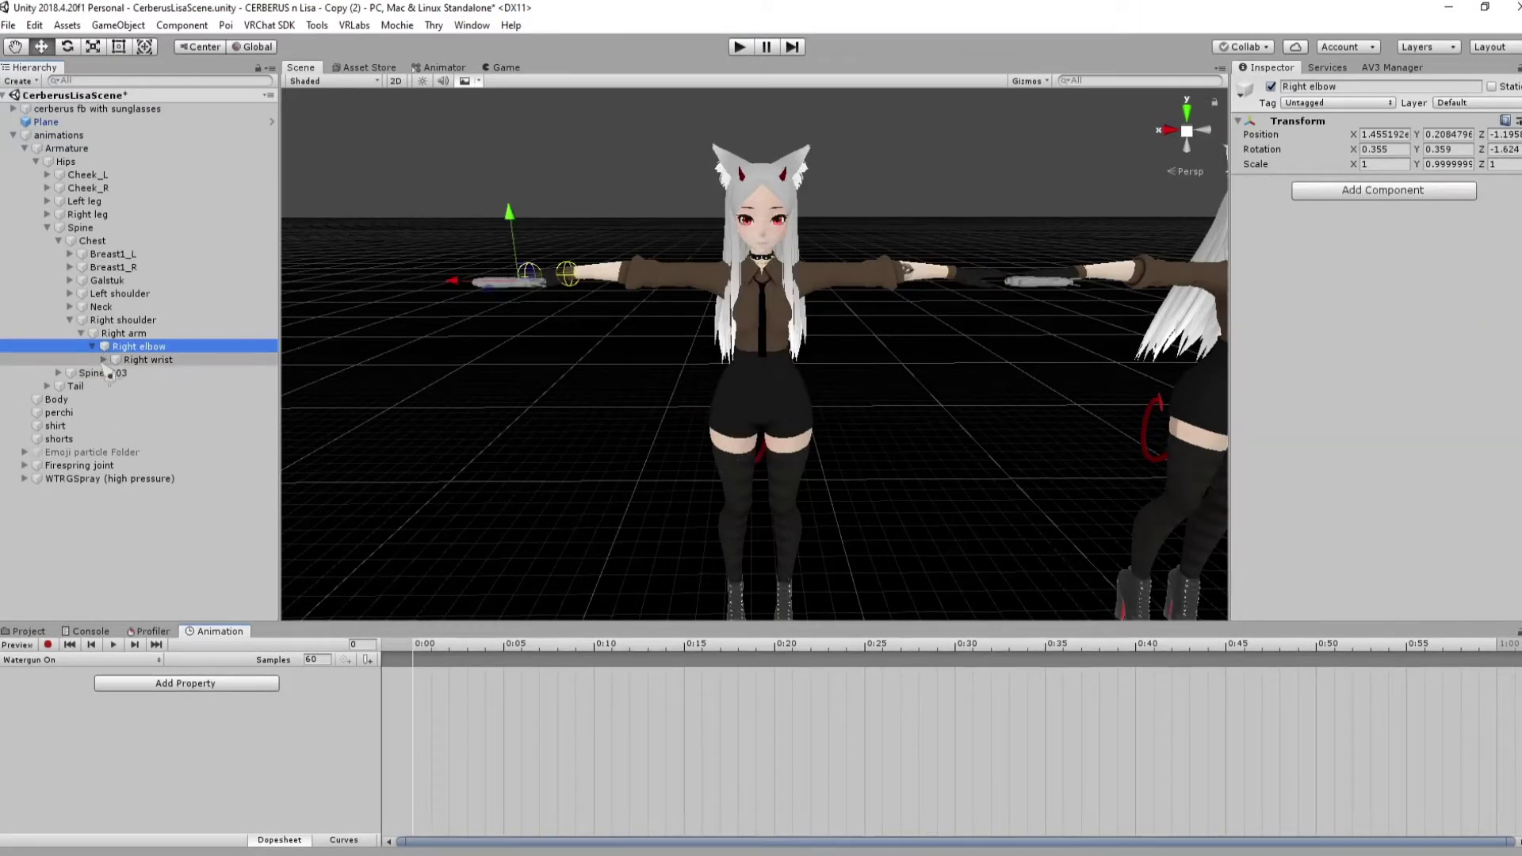
click(104, 360)
click(155, 439)
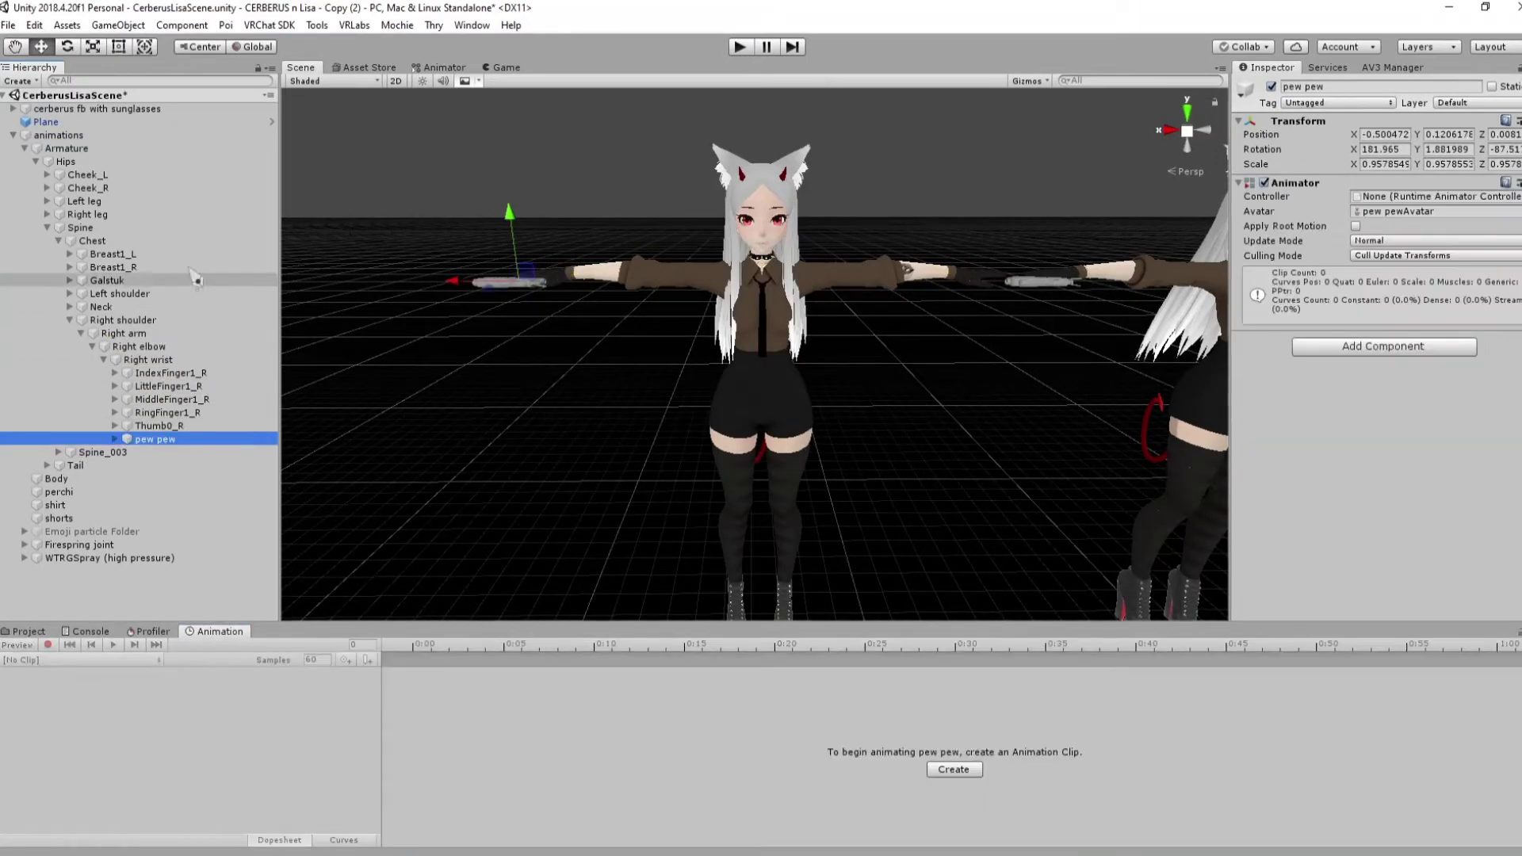
With the animations avatar and pew pew both selected, record pew pew's active state as on at frame 0 of Watergun On
click(41, 633)
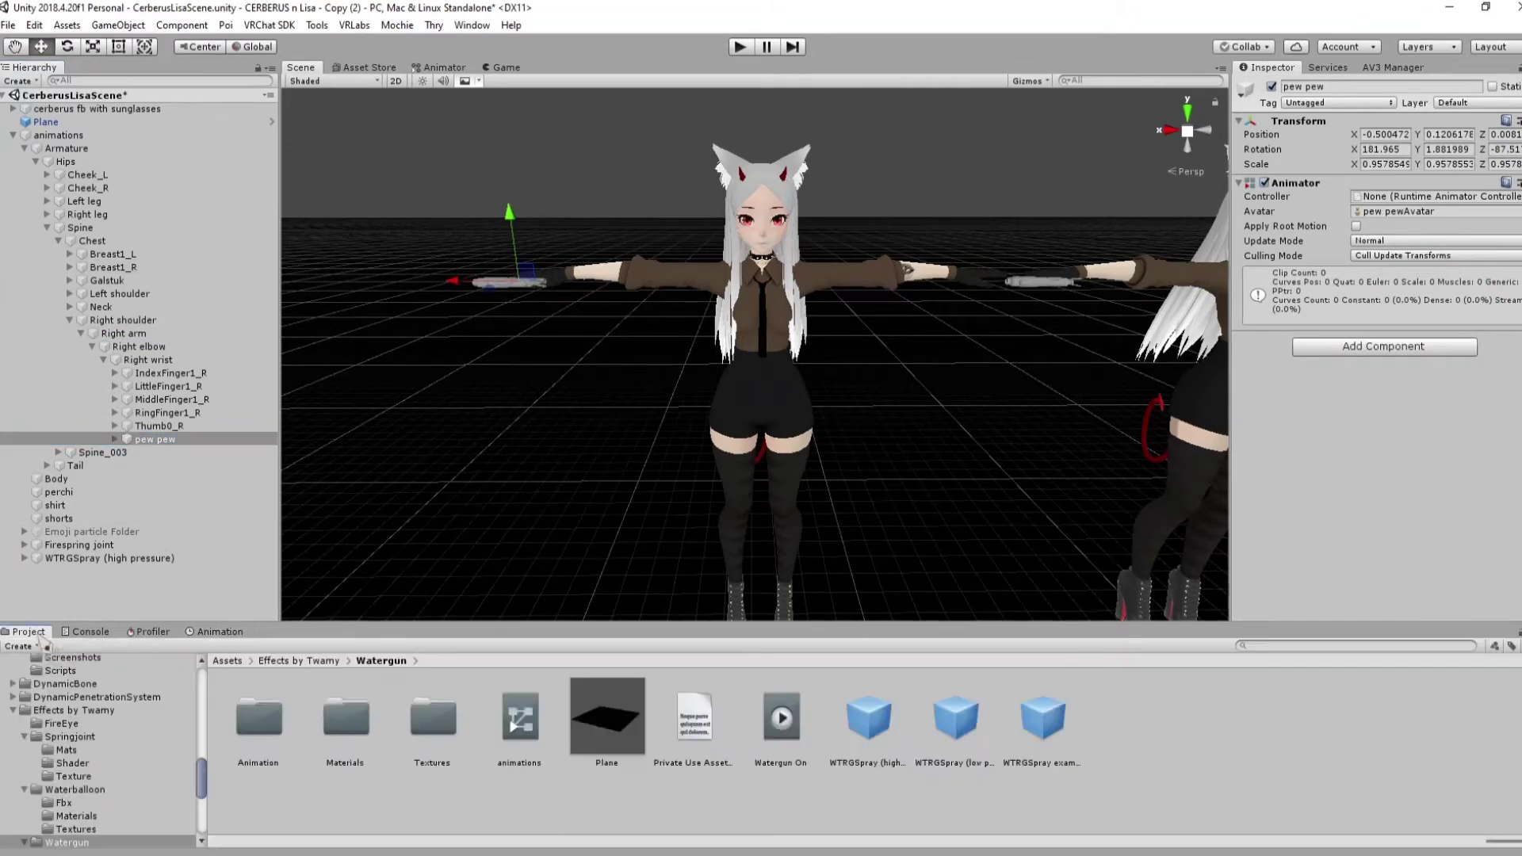
click(219, 631)
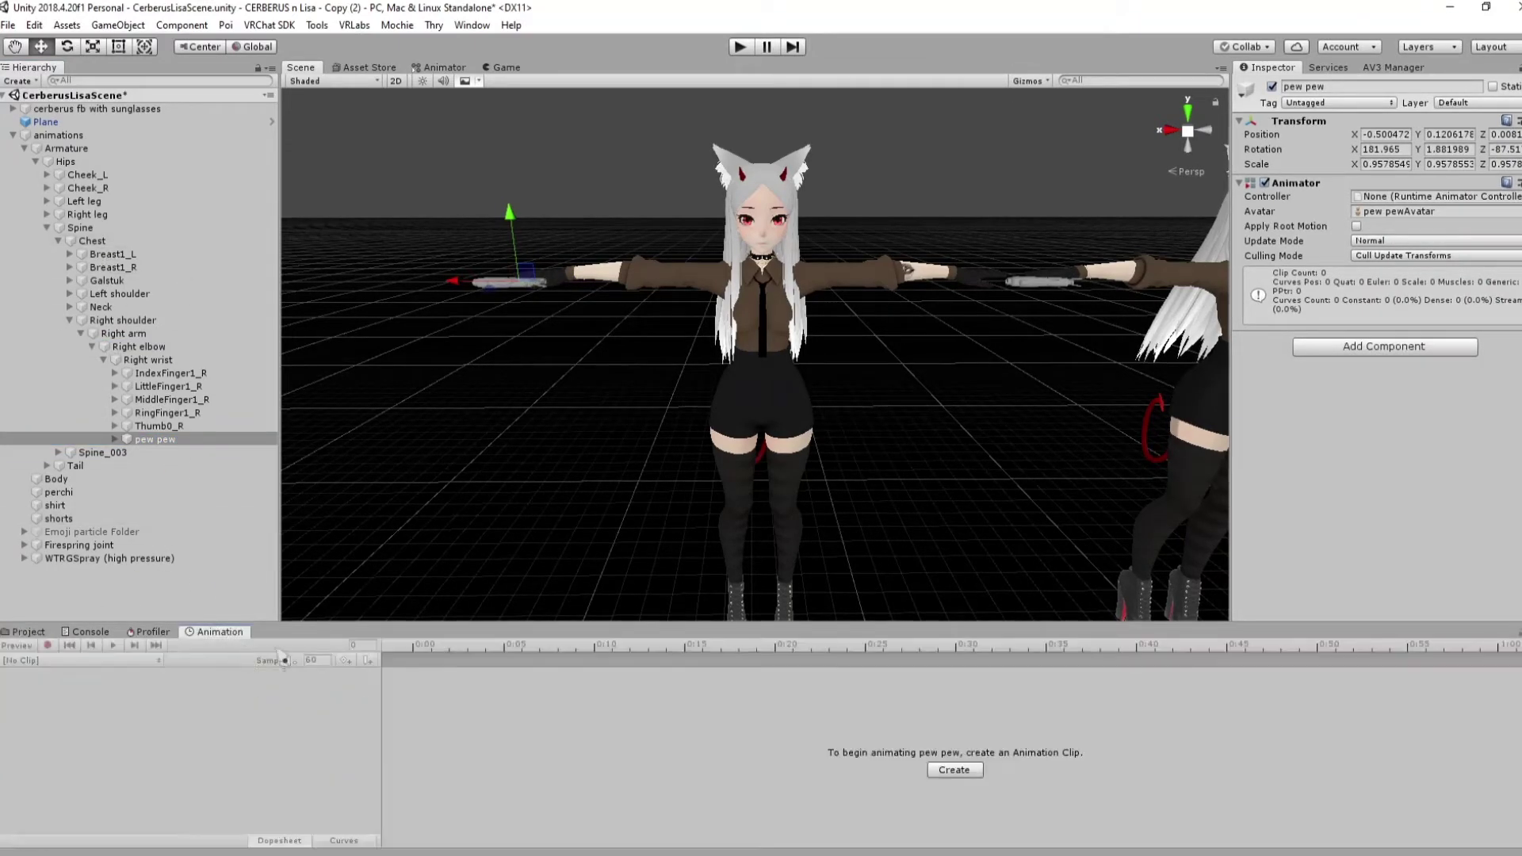
click(68, 136)
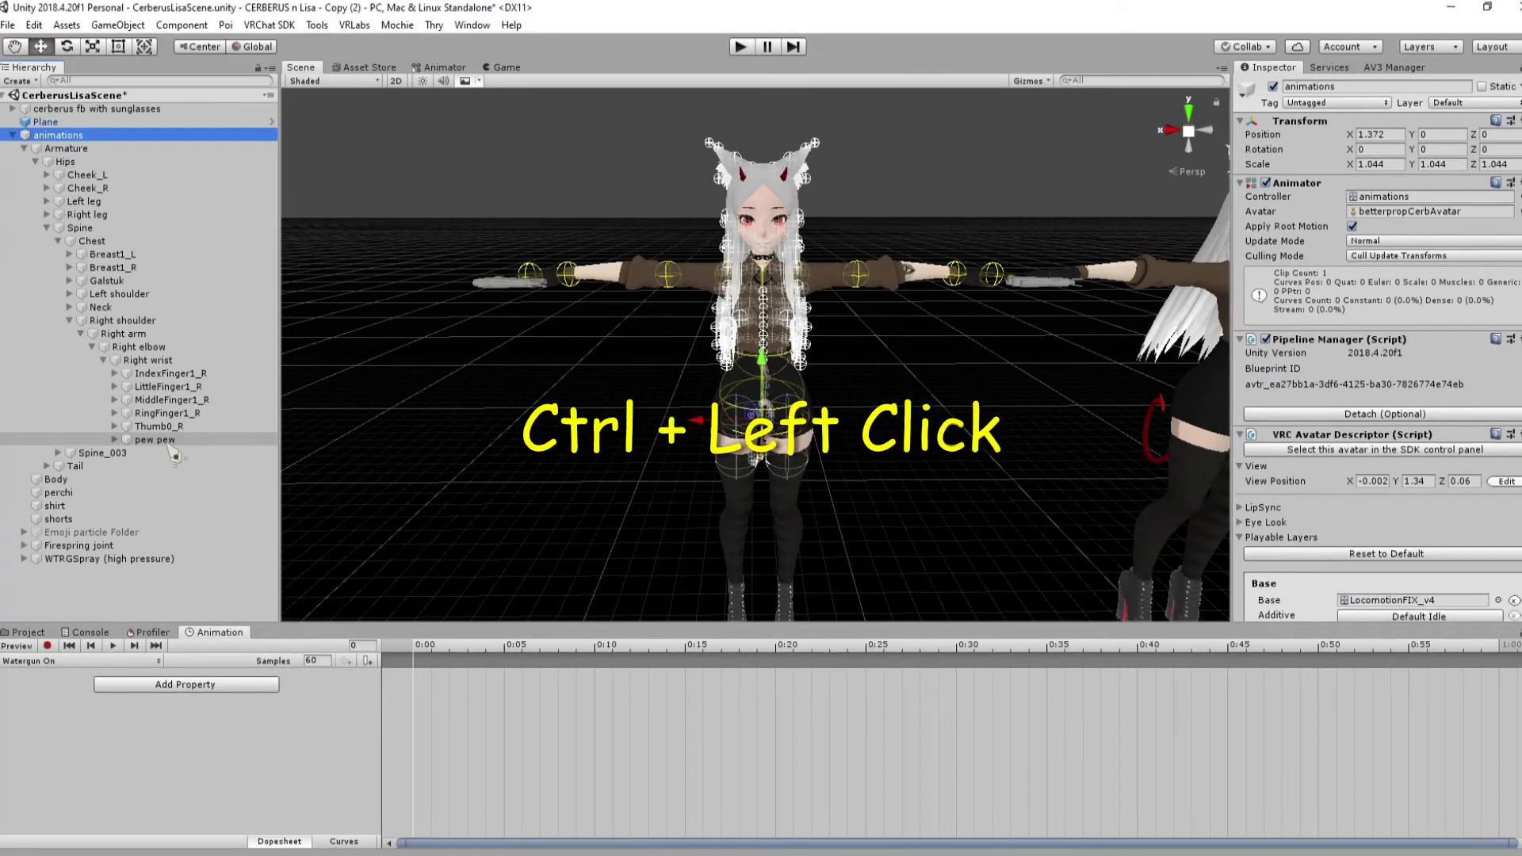
ctrl+click(169, 441)
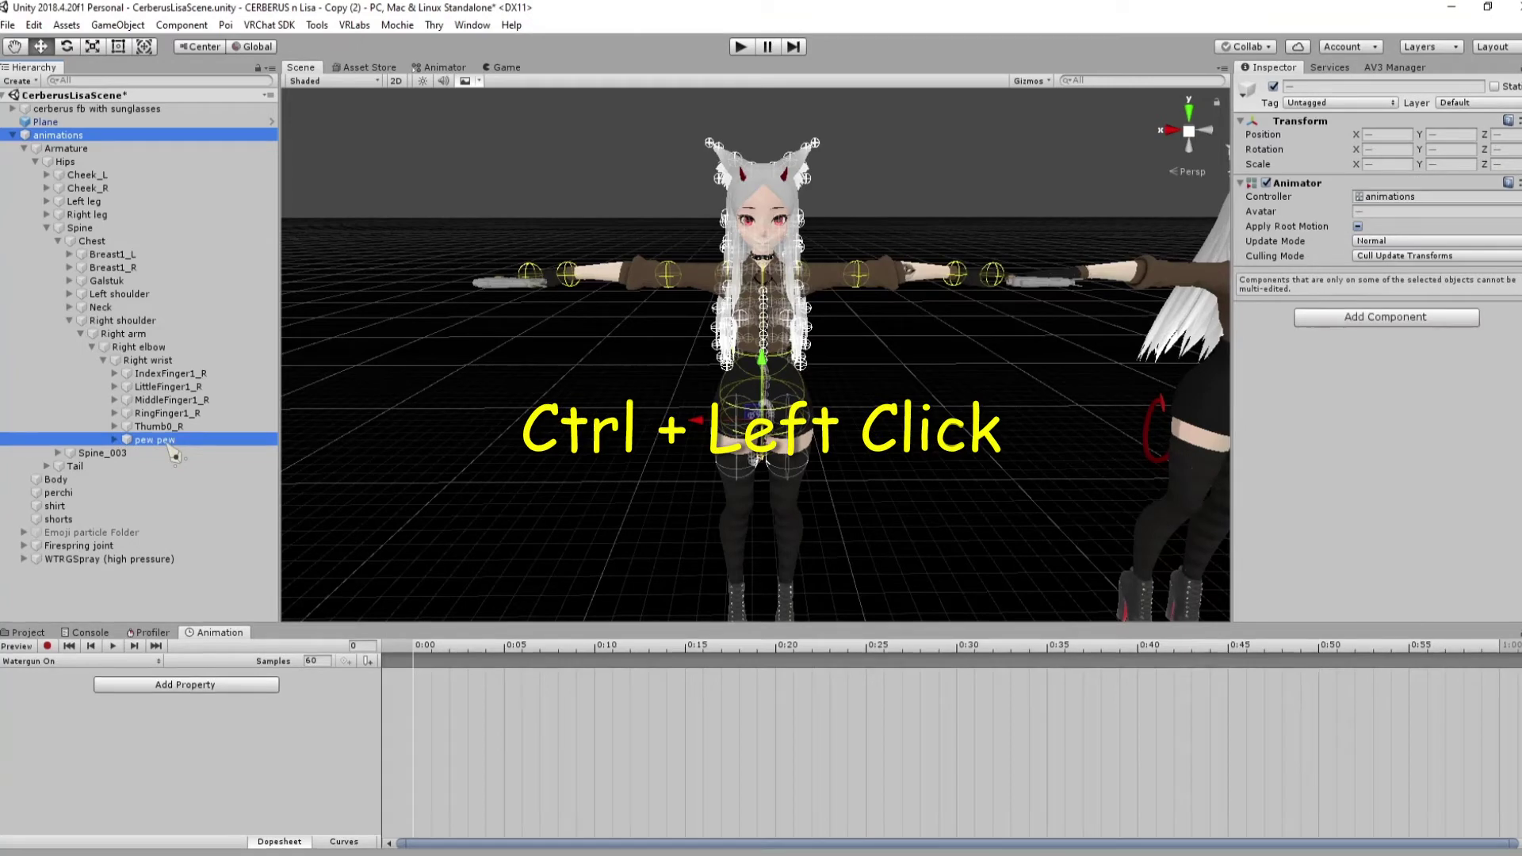
click(47, 646)
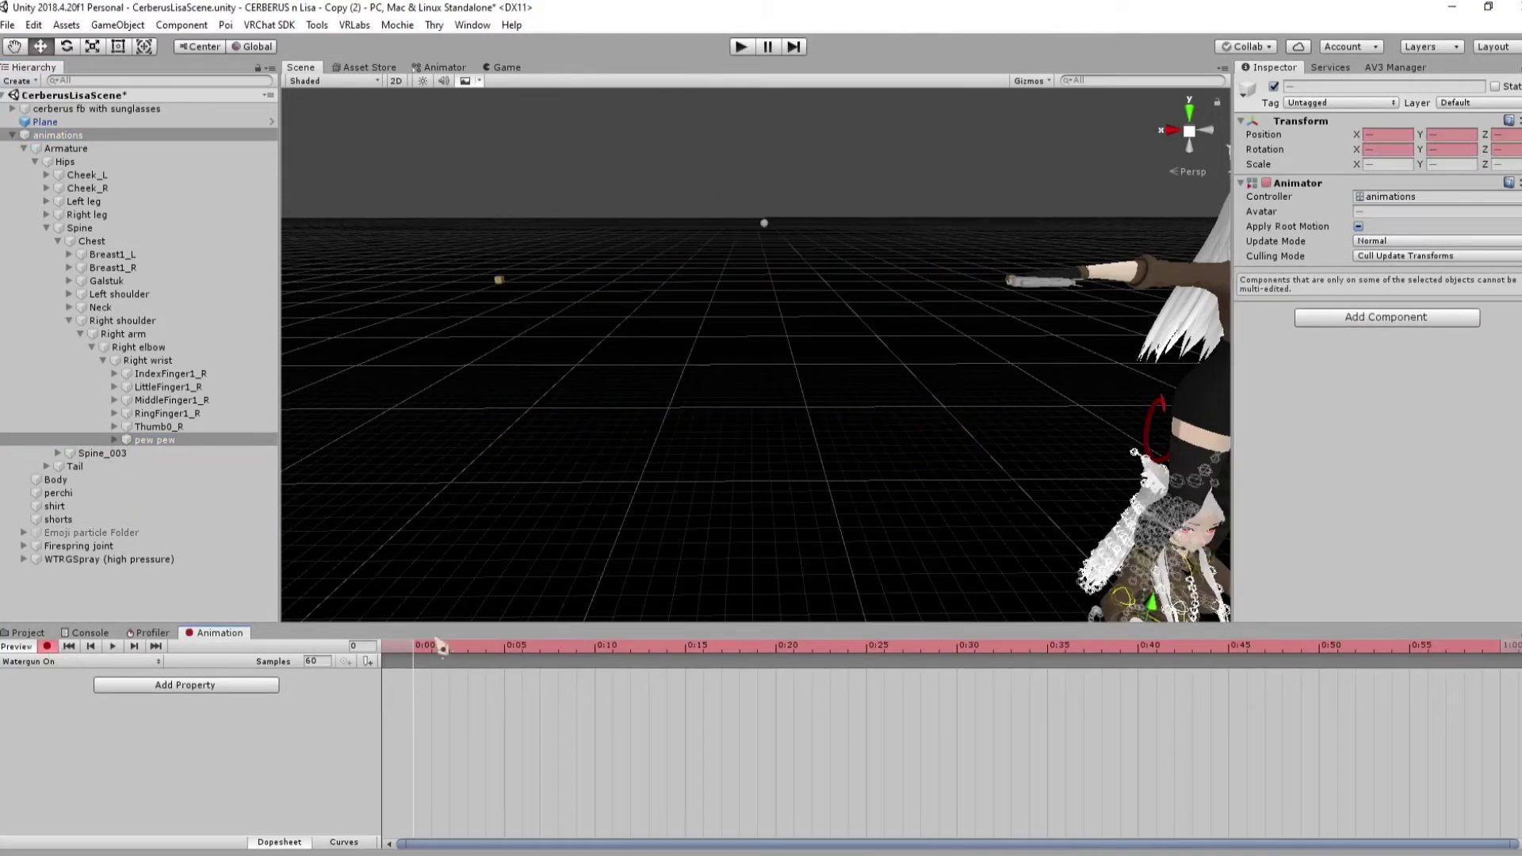
click(1274, 86)
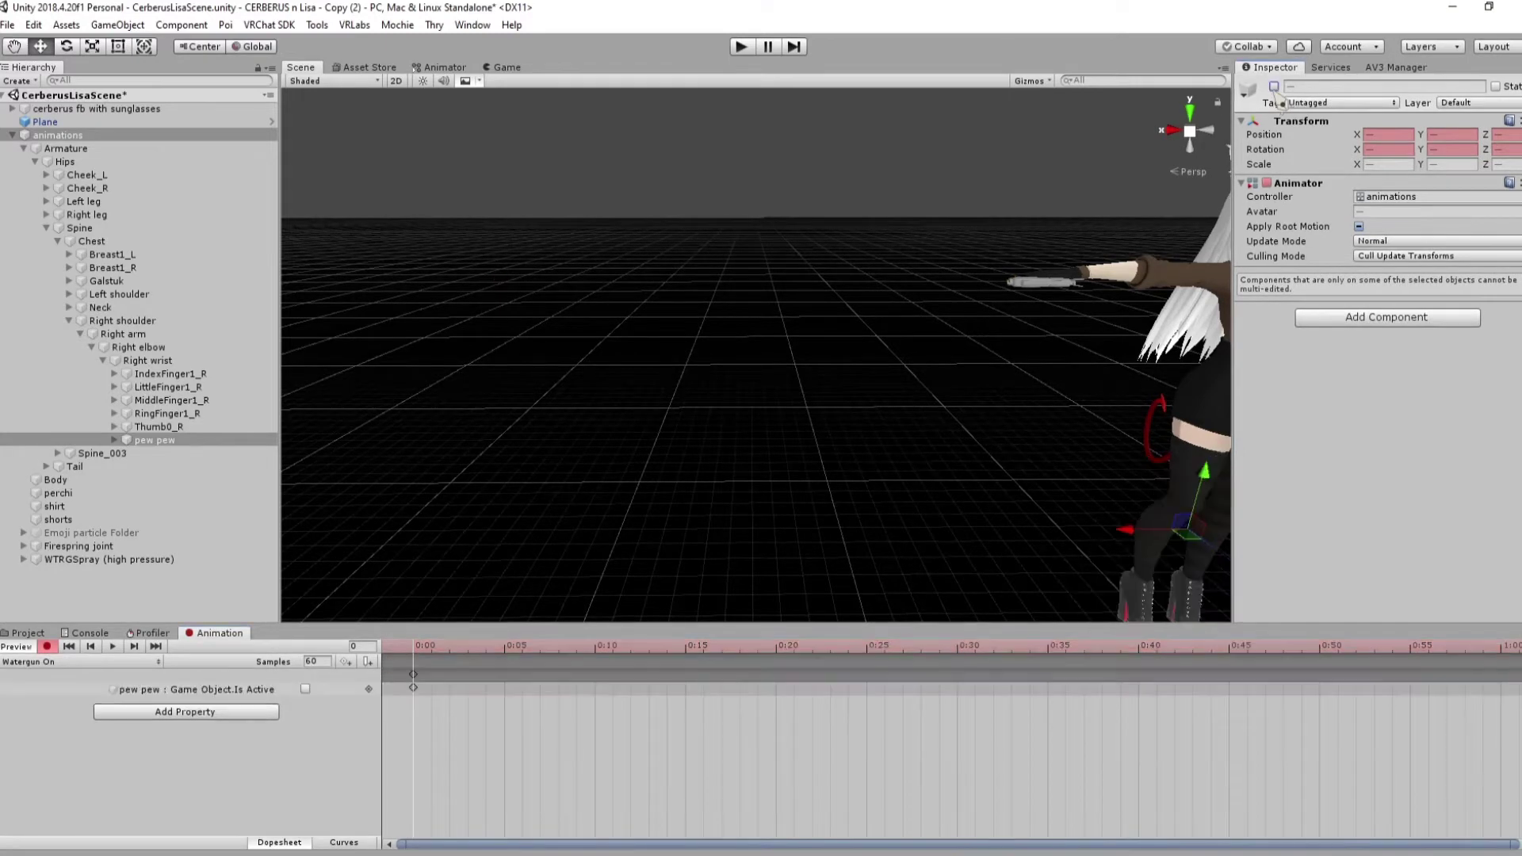
click(1273, 87)
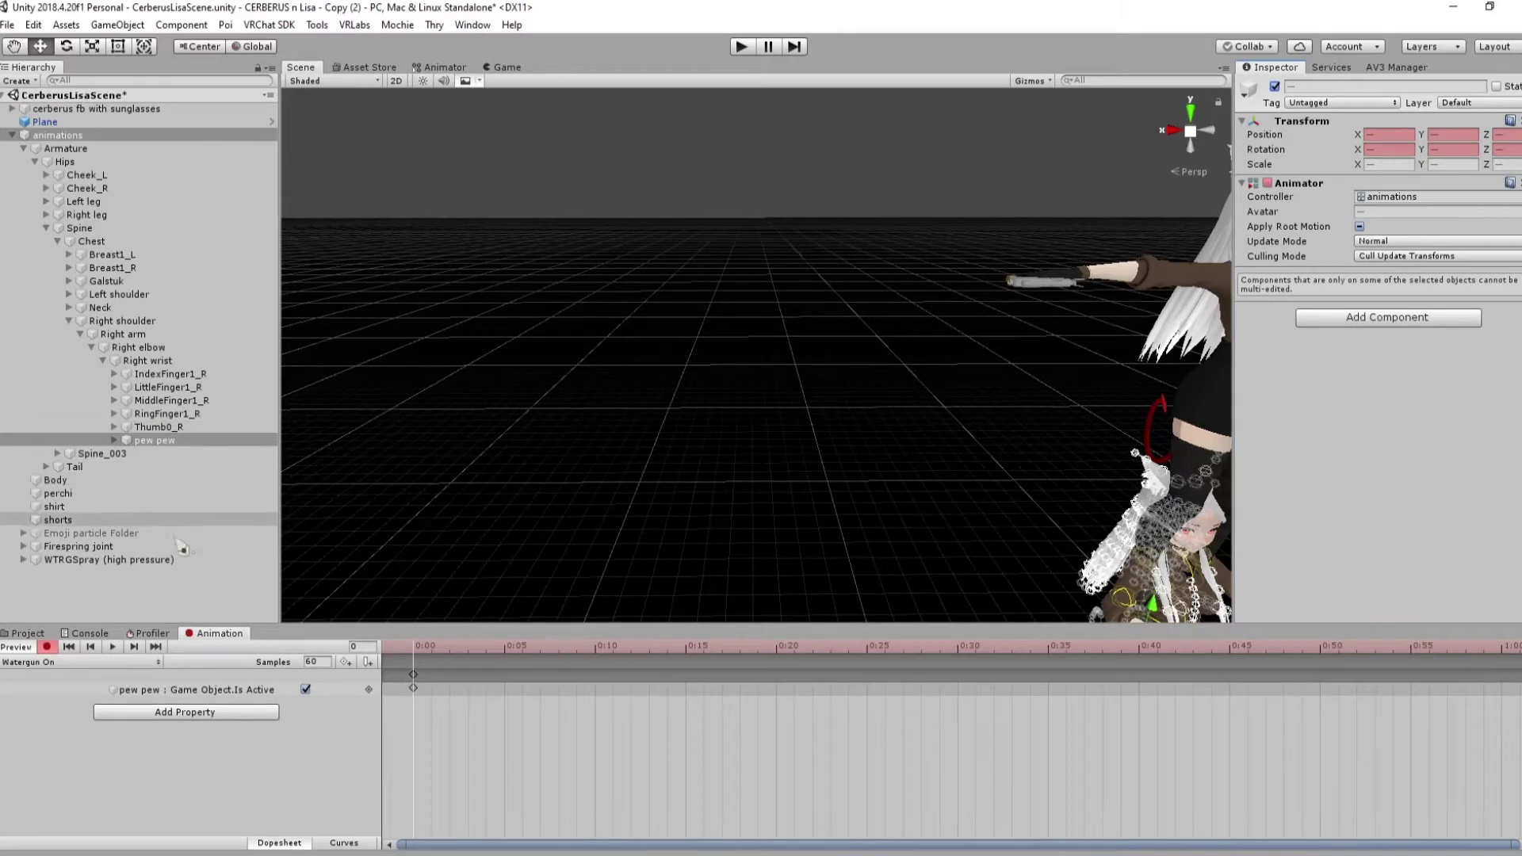
Add Toggle watergun spray from WTRGSpray (high pressure) to the clip as active, and stop recording
click(25, 562)
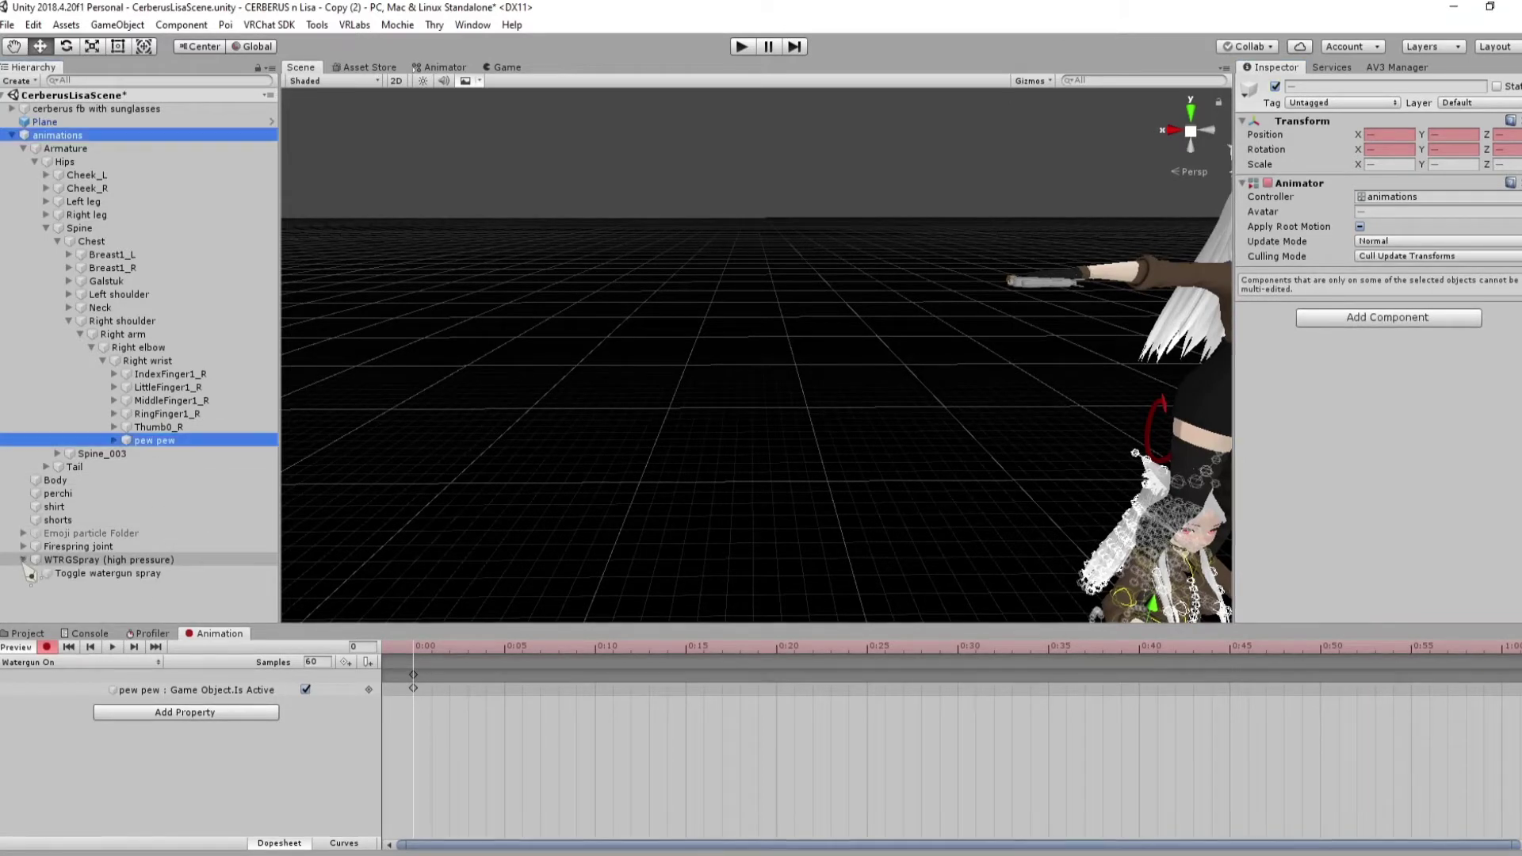
click(85, 574)
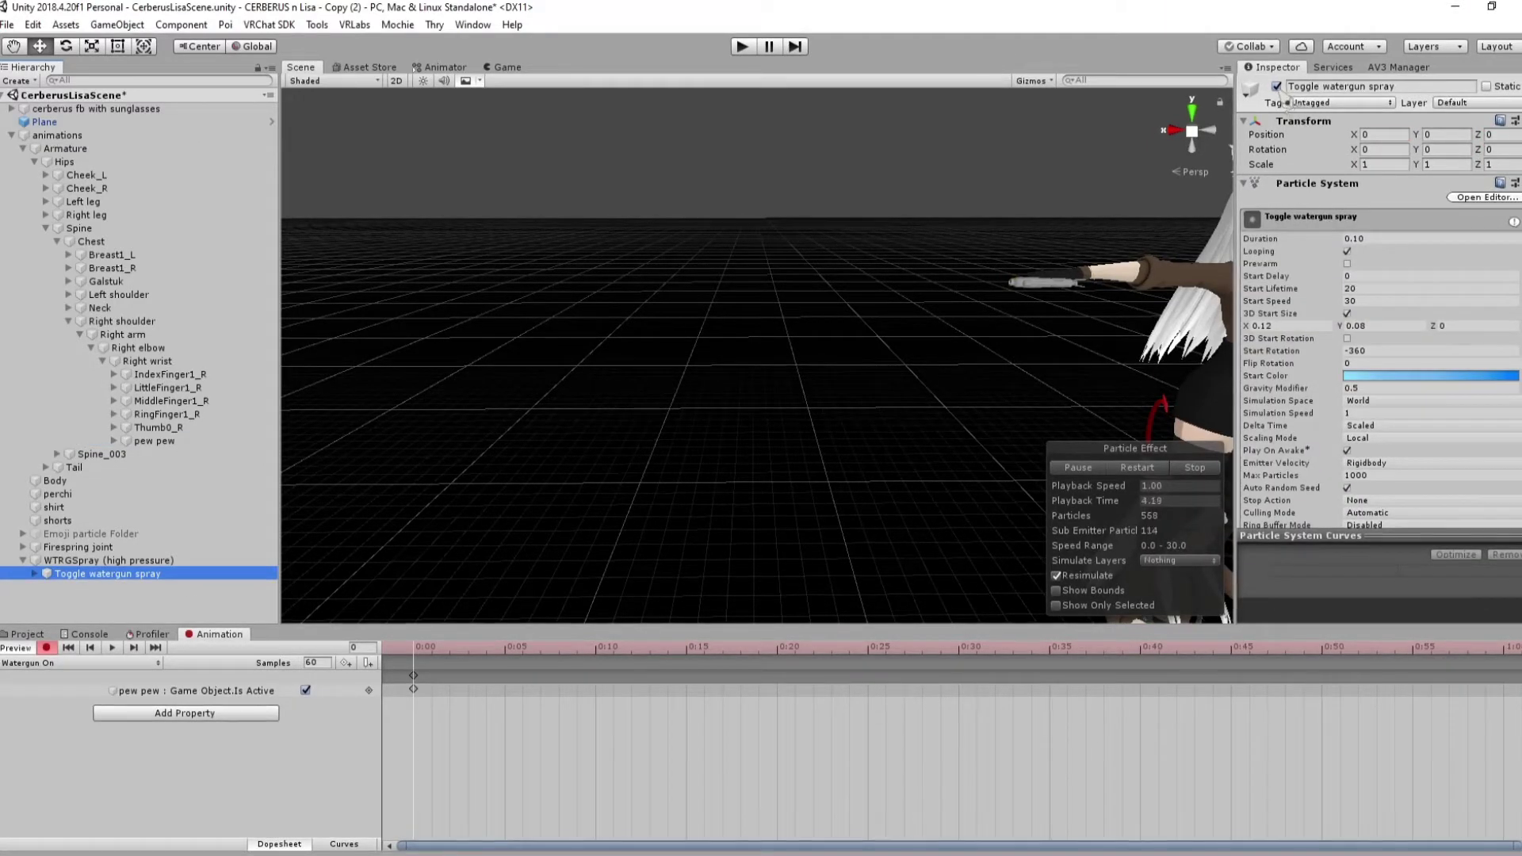
drag(85, 574, 137, 682)
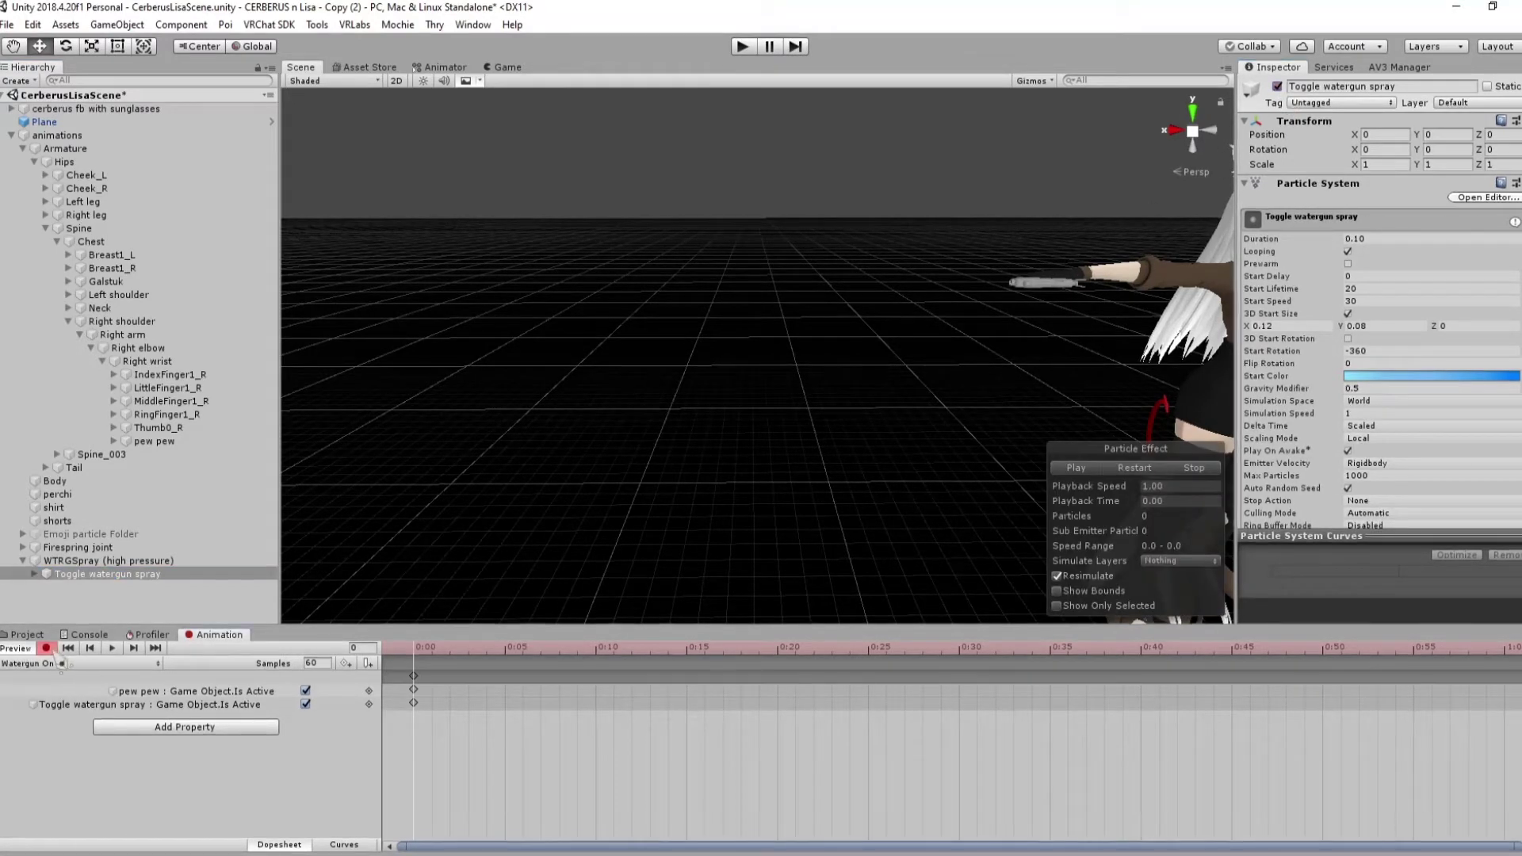
click(45, 647)
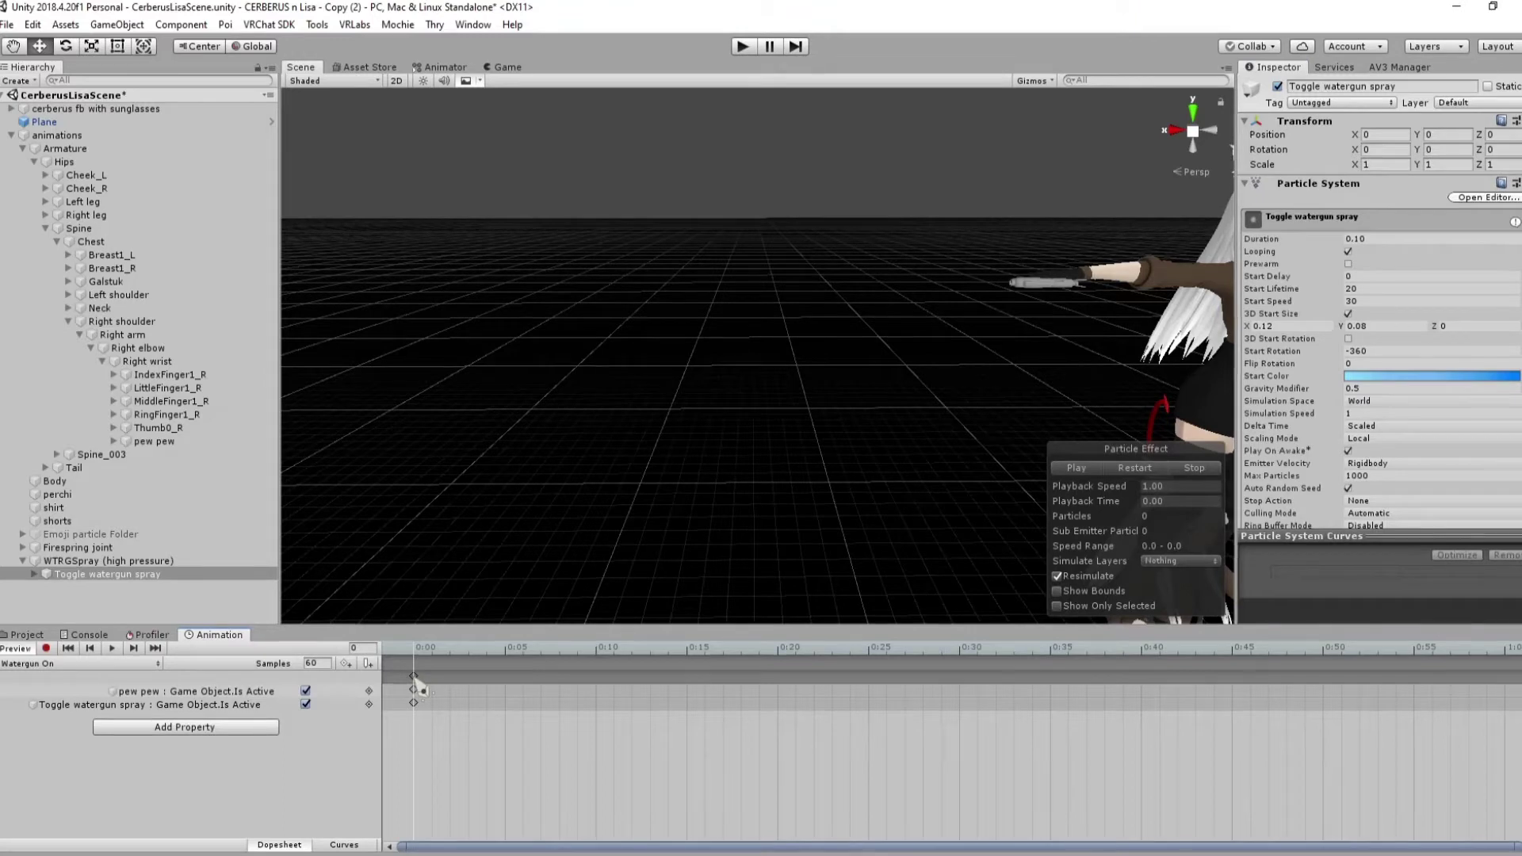
Copy both objects' active-state keyframes from frame 0 to frame 1 and return the playhead to frame 0
click(415, 679)
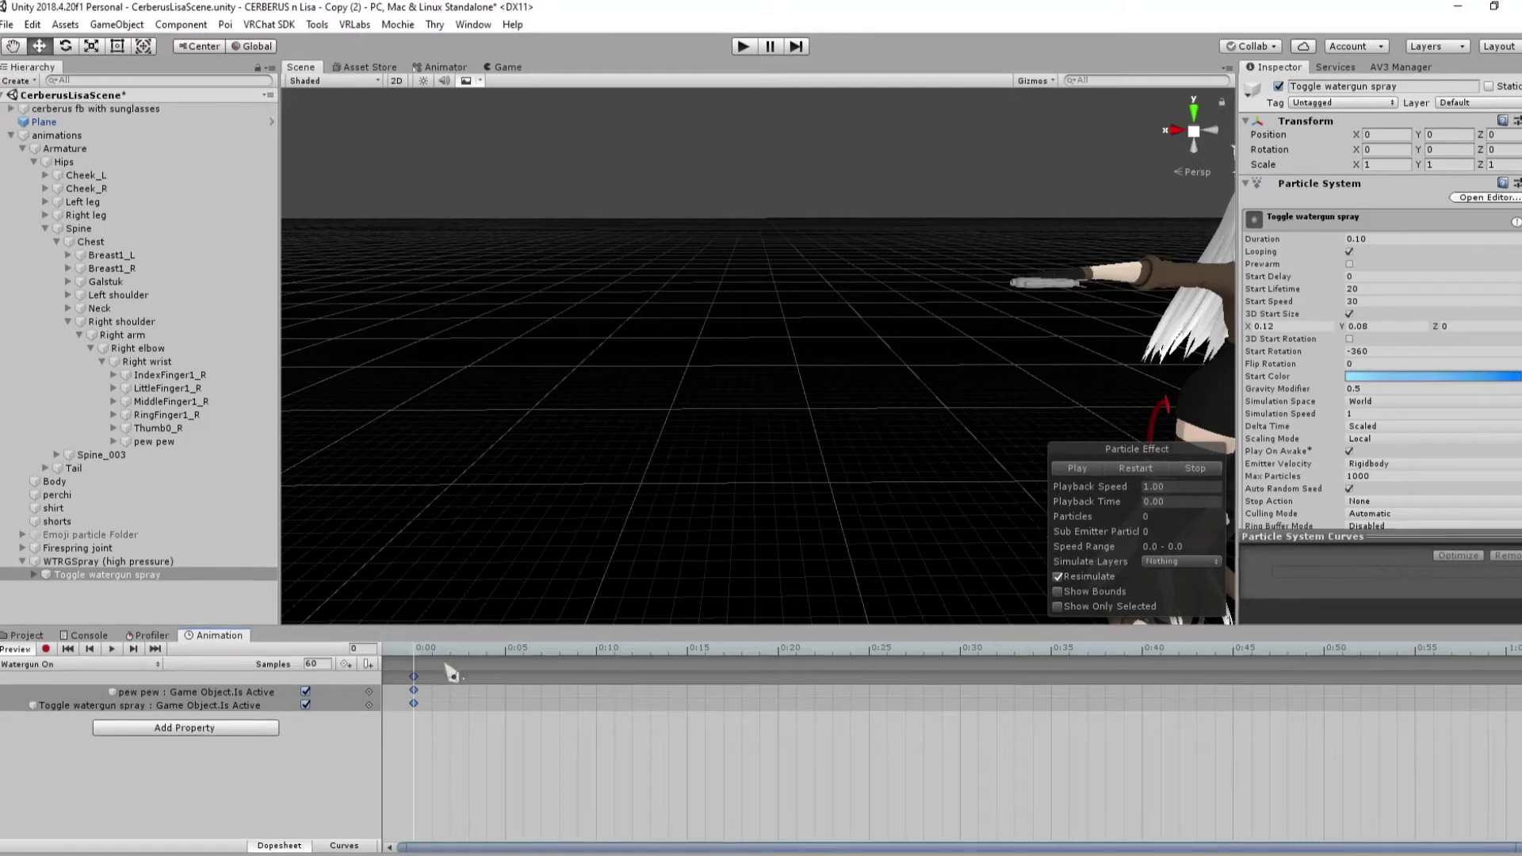
click(442, 691)
click(417, 680)
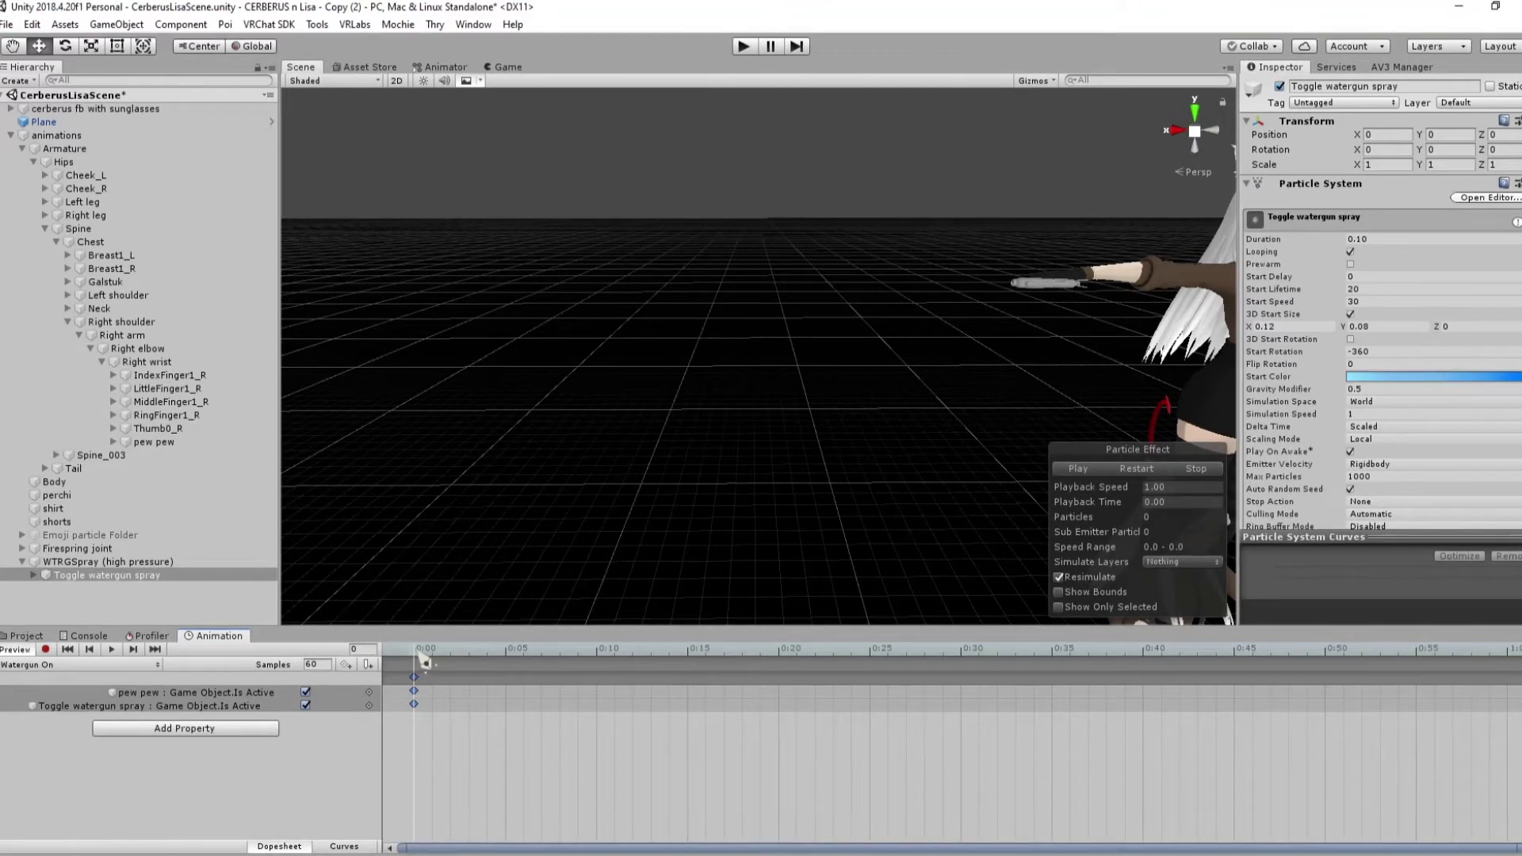
drag(423, 658, 445, 663)
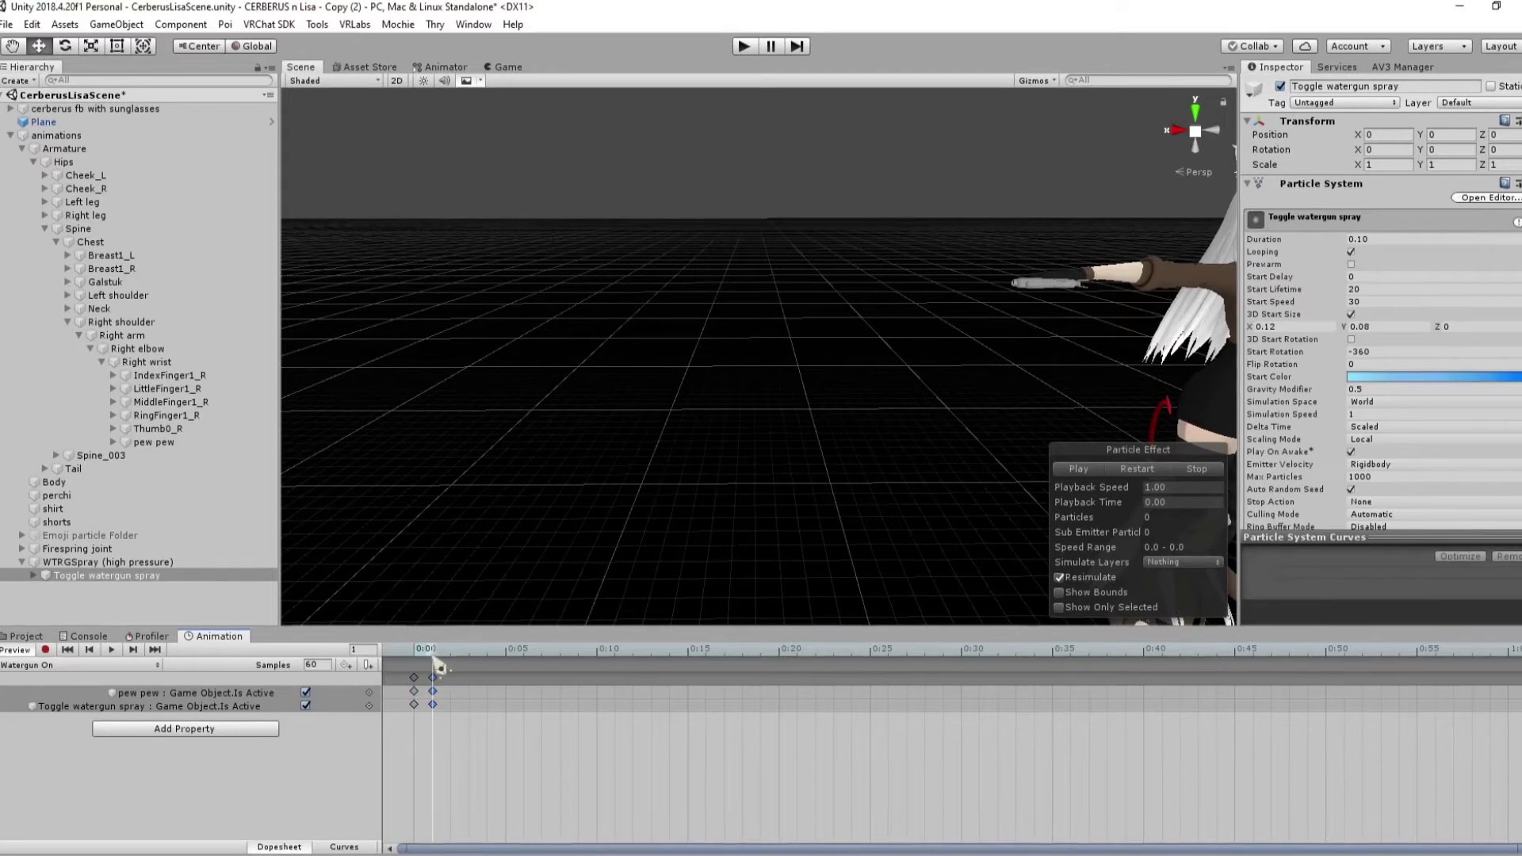
mouse_move(433, 657)
mouse_down()
mouse_move(418, 657)
mouse_move(428, 670)
mouse_up()
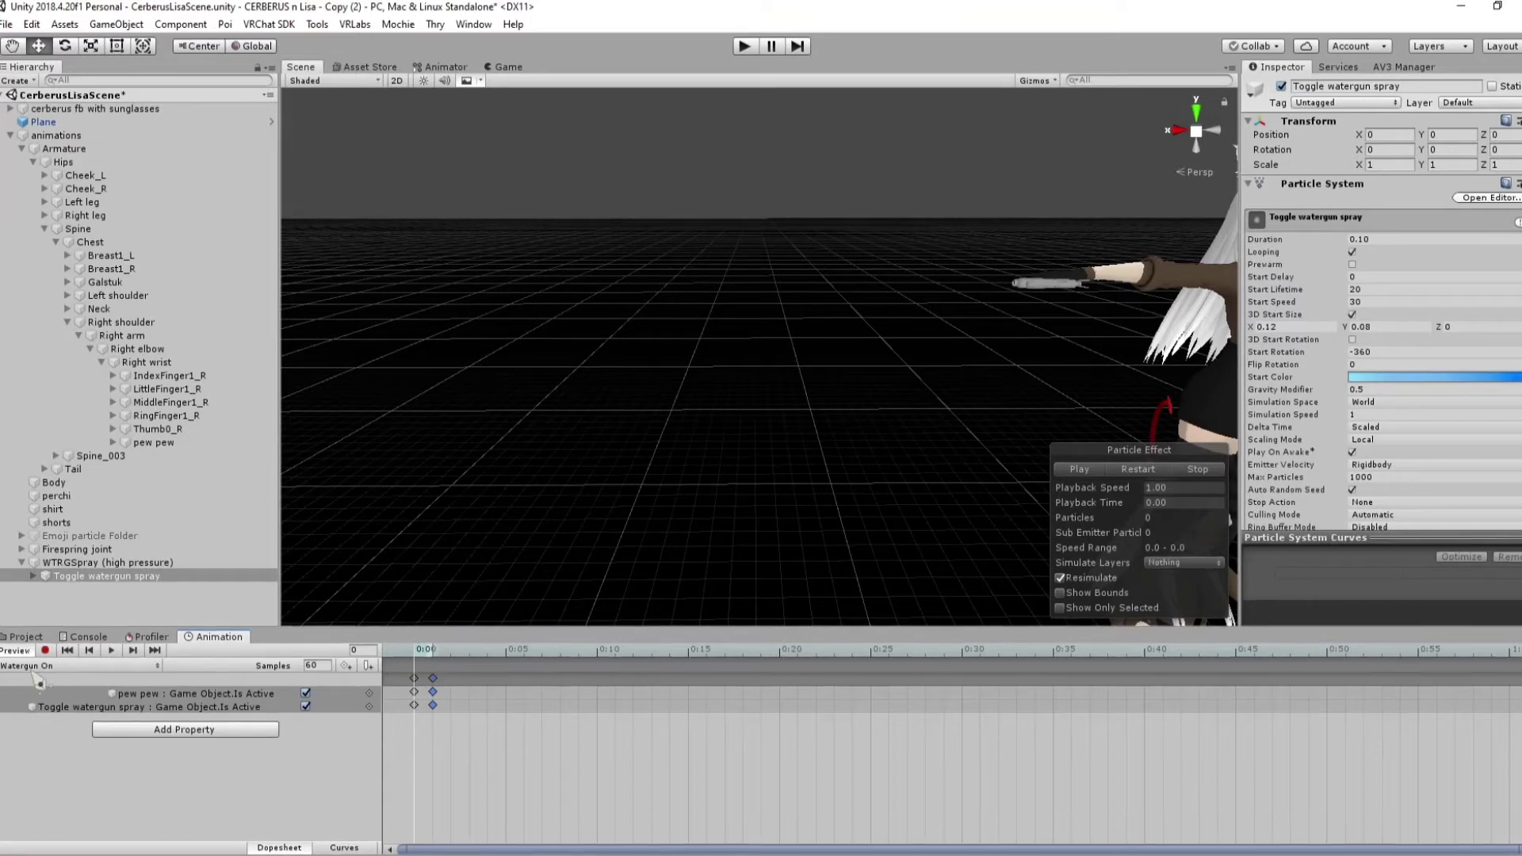
Create a second animation clip named "Waterfun off" in the Watergun folder
click(48, 666)
click(48, 709)
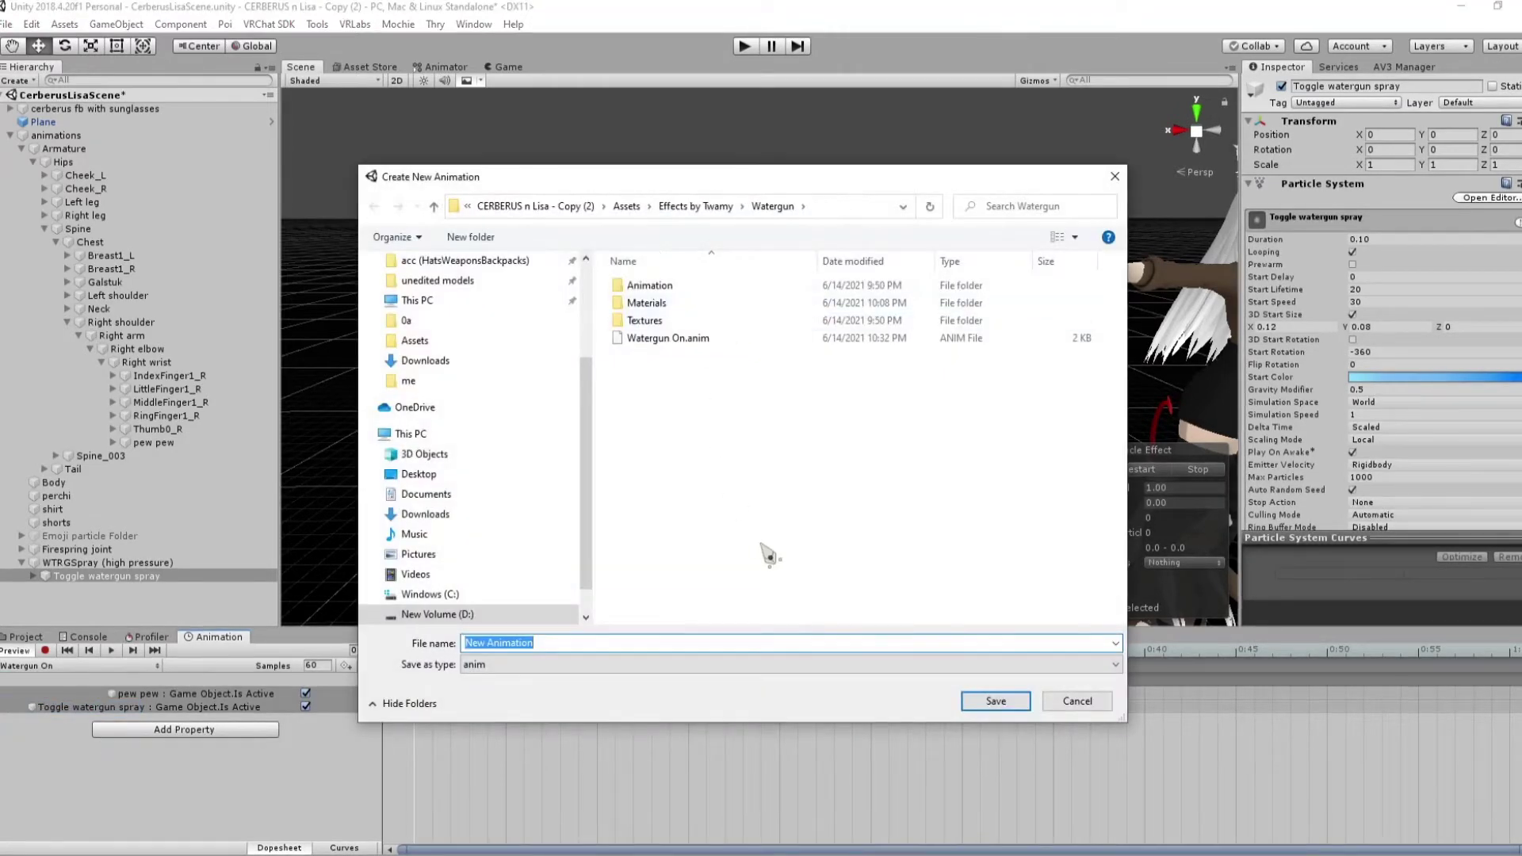
text(Wat)
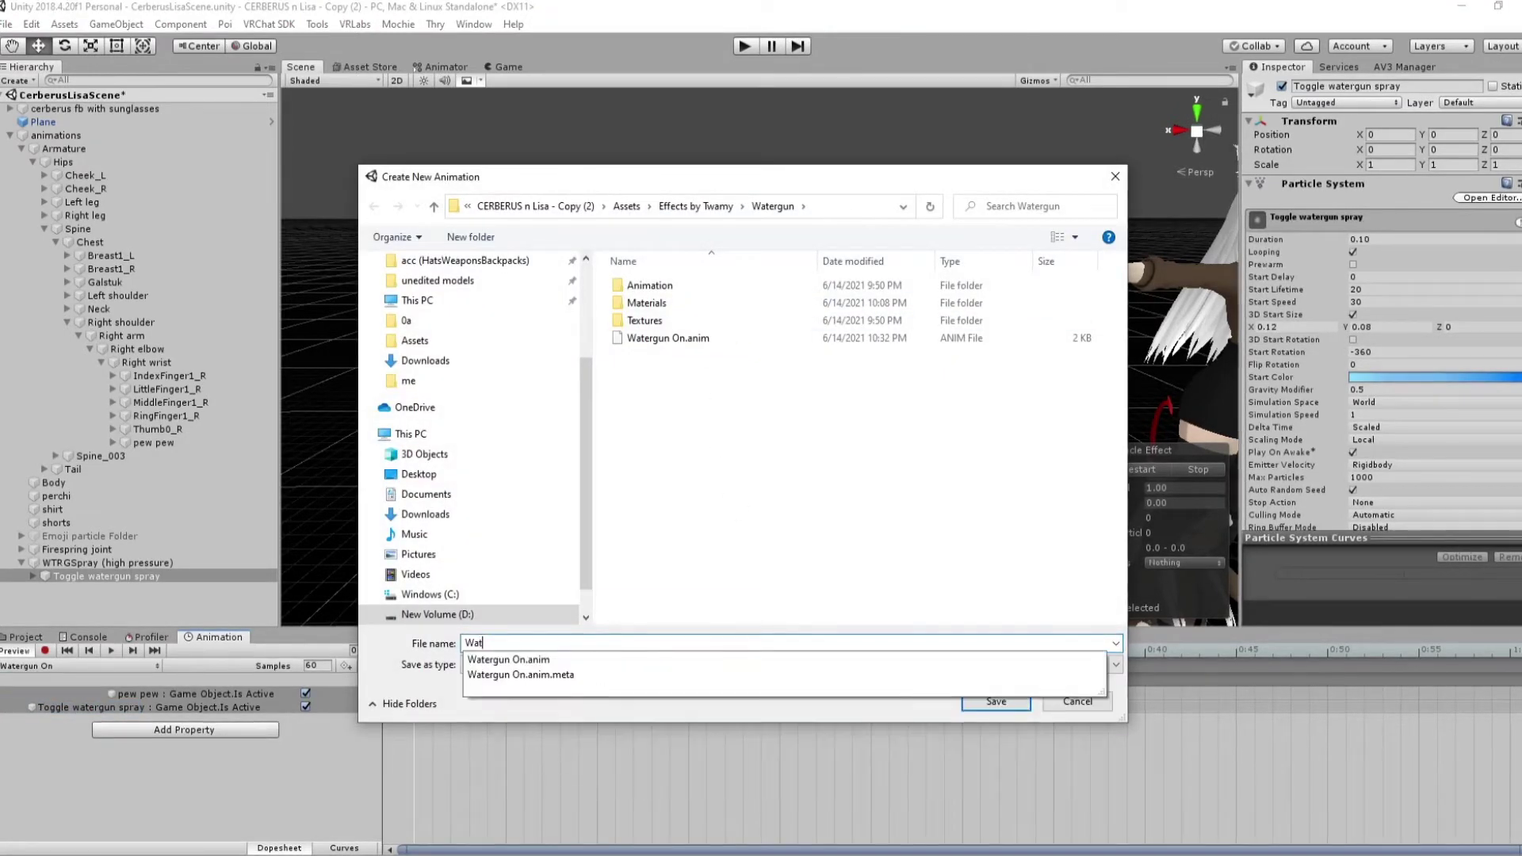
text(erfun off)
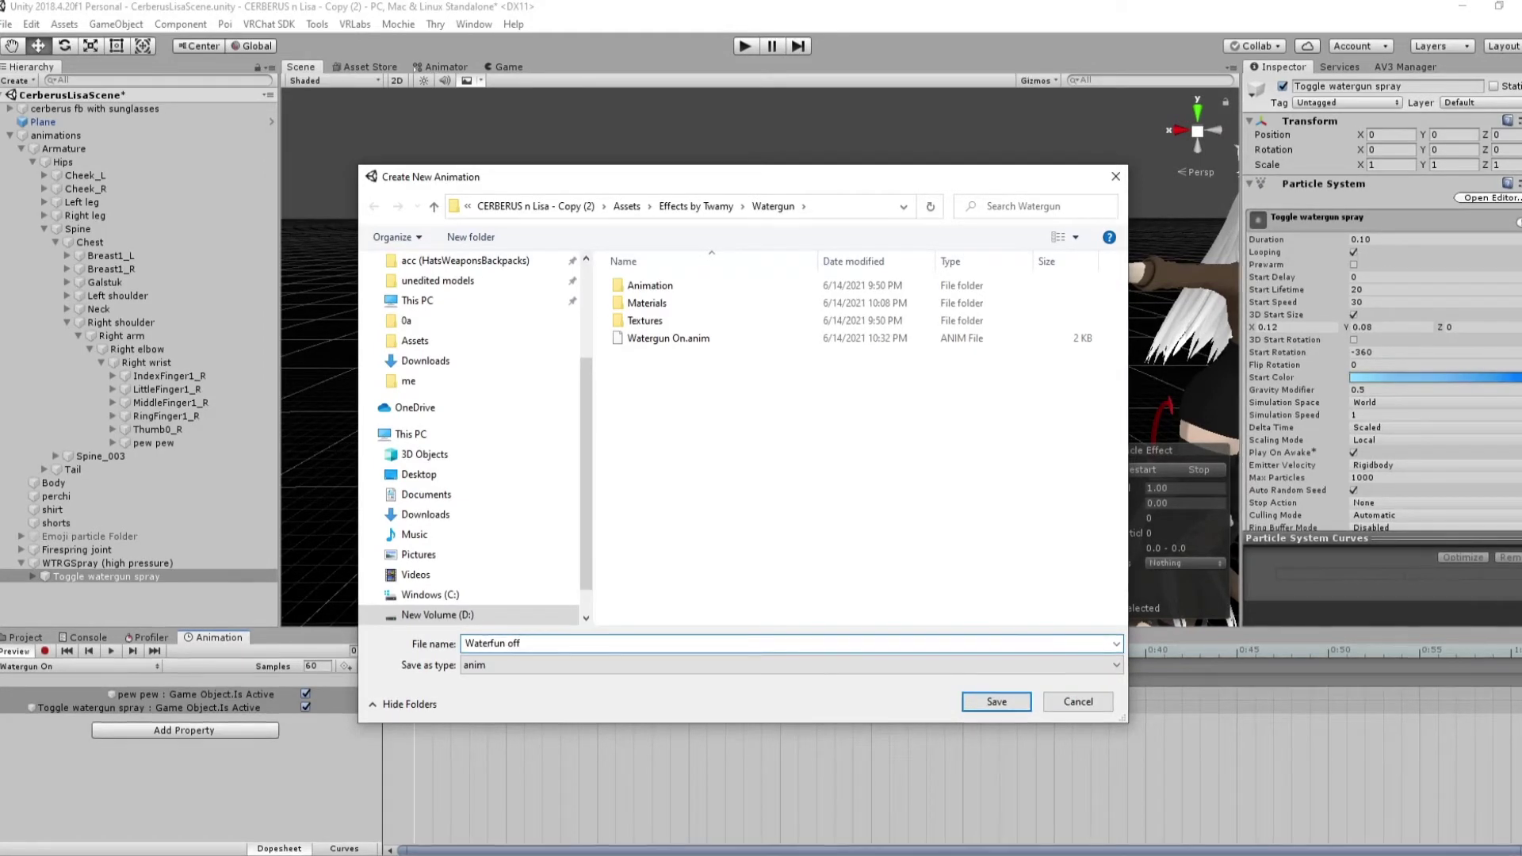
key(Return)
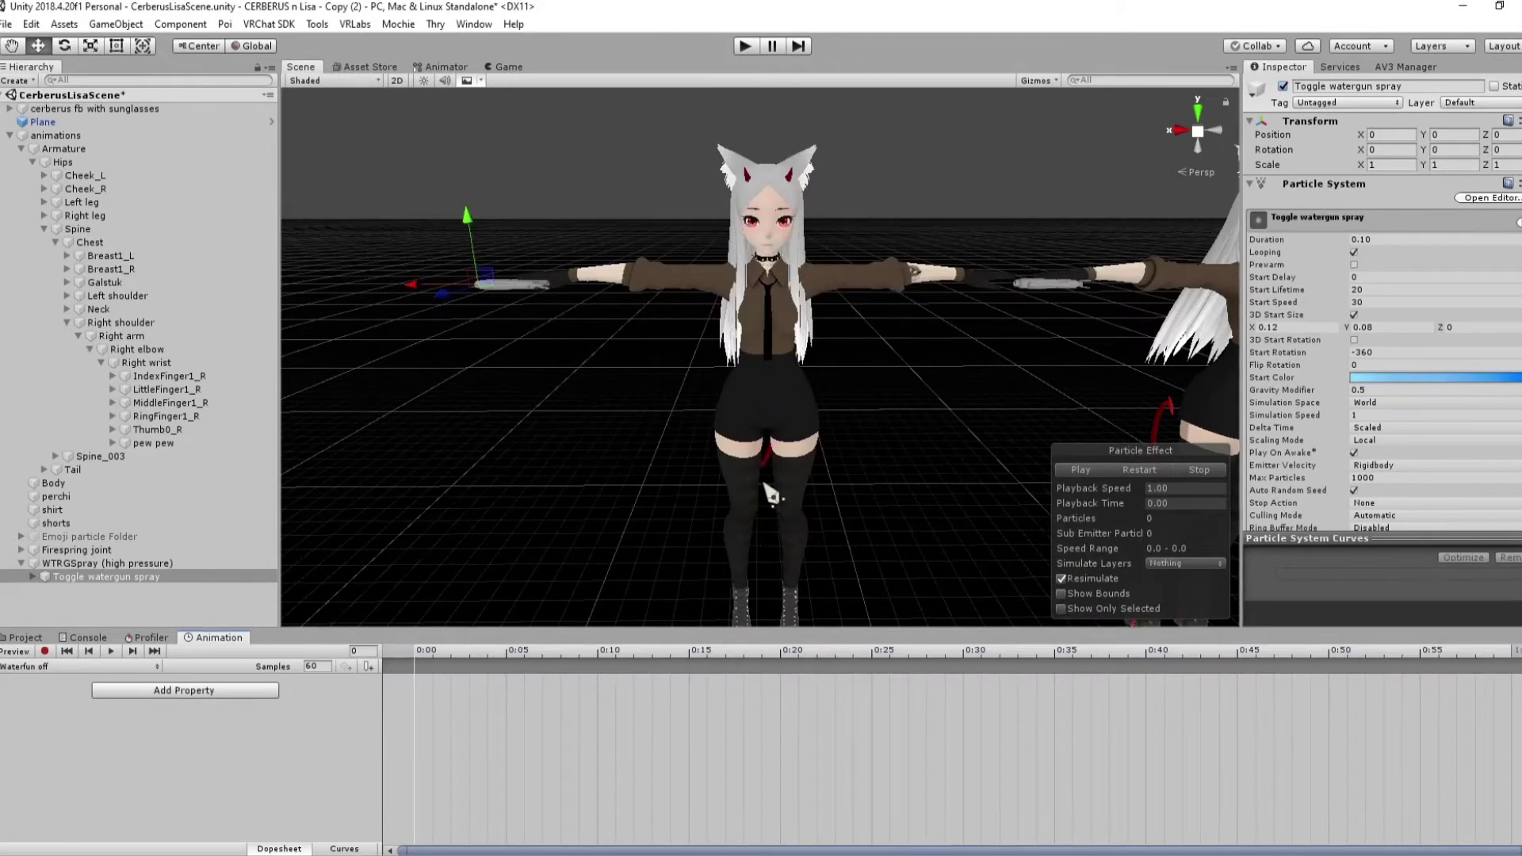
Start recording the Waterfun off clip and key Toggle watergun spray as inactive at frame 0
right_drag(656, 420, 571, 462)
middle_drag(571, 462, 578, 500)
scroll(582, 493, down, 2)
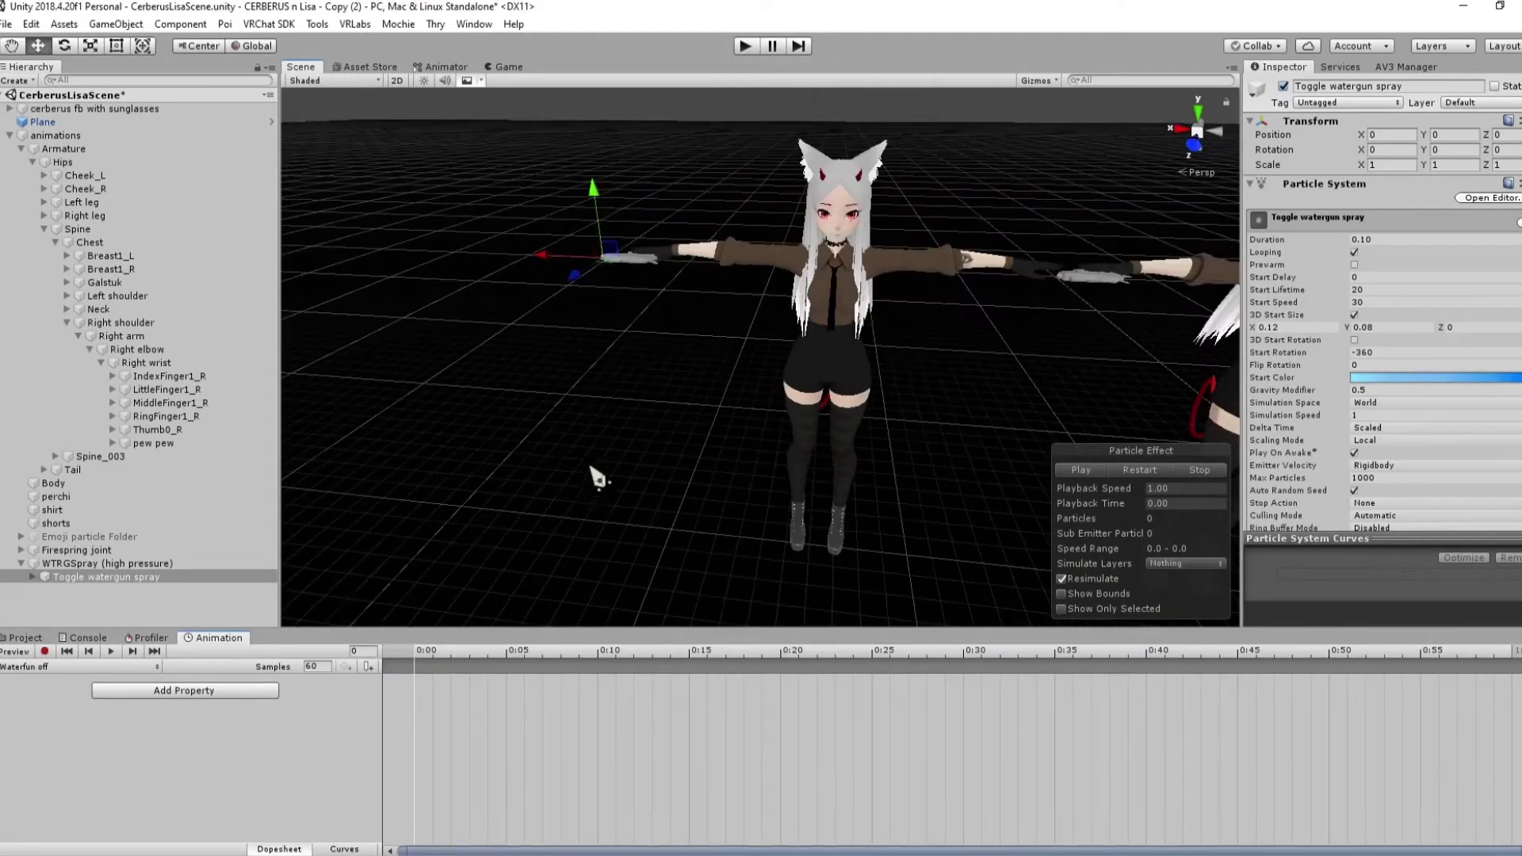
right_drag(594, 476, 596, 450)
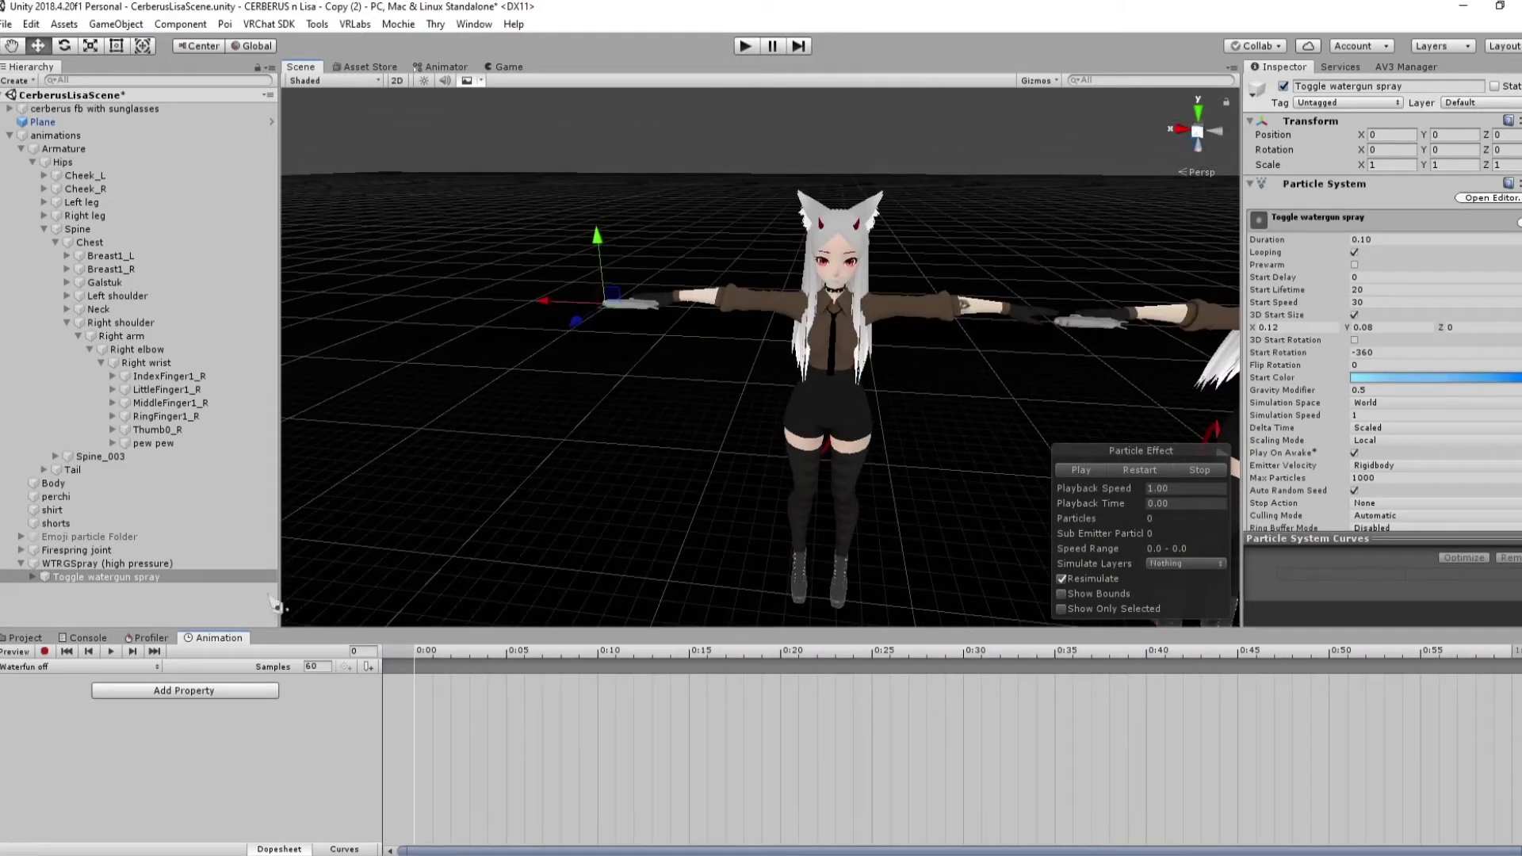
click(45, 652)
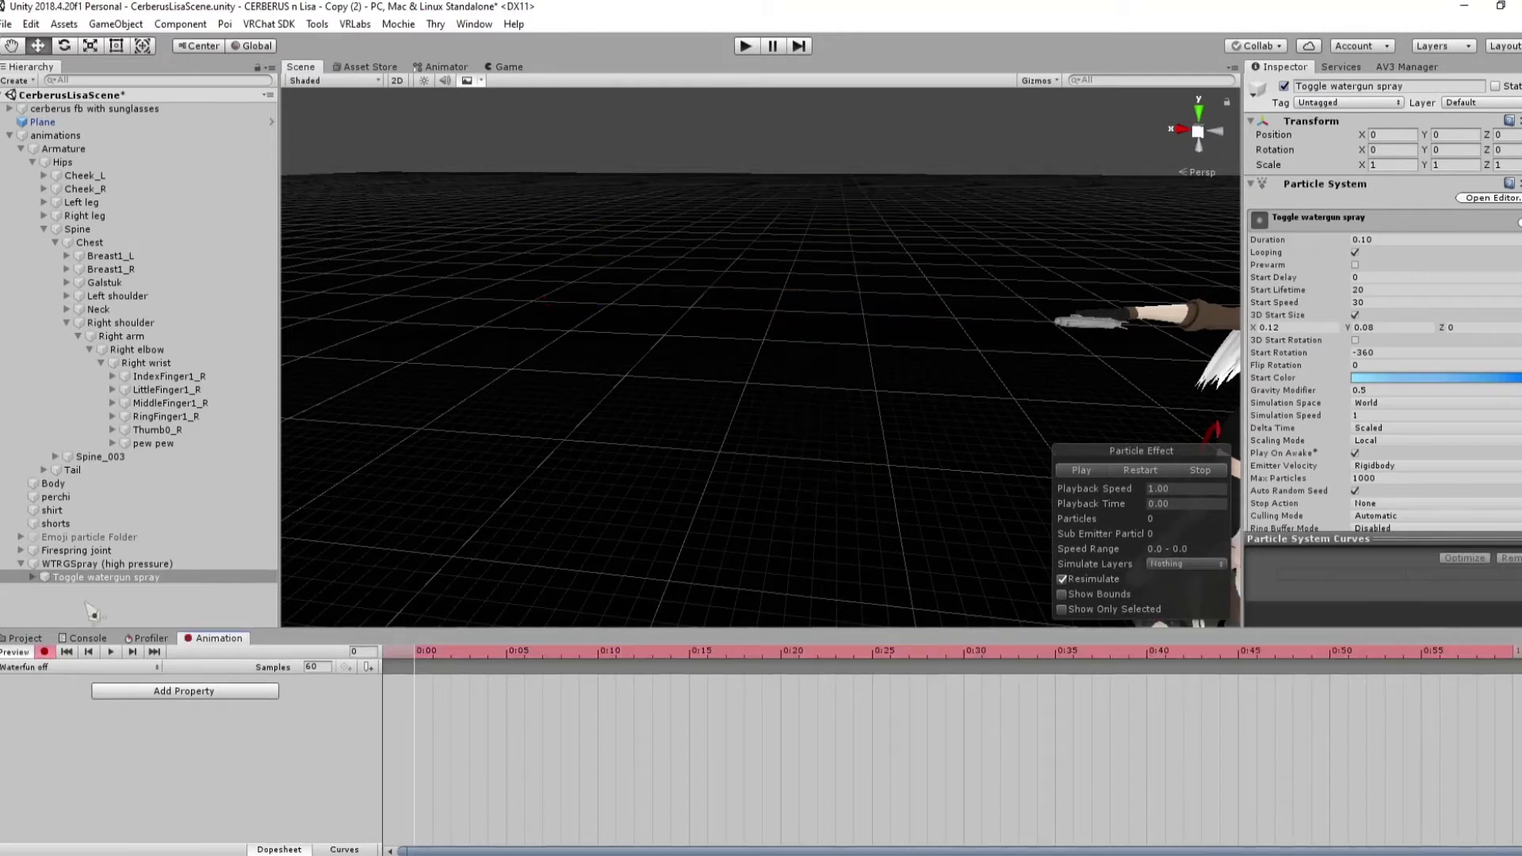
click(1284, 85)
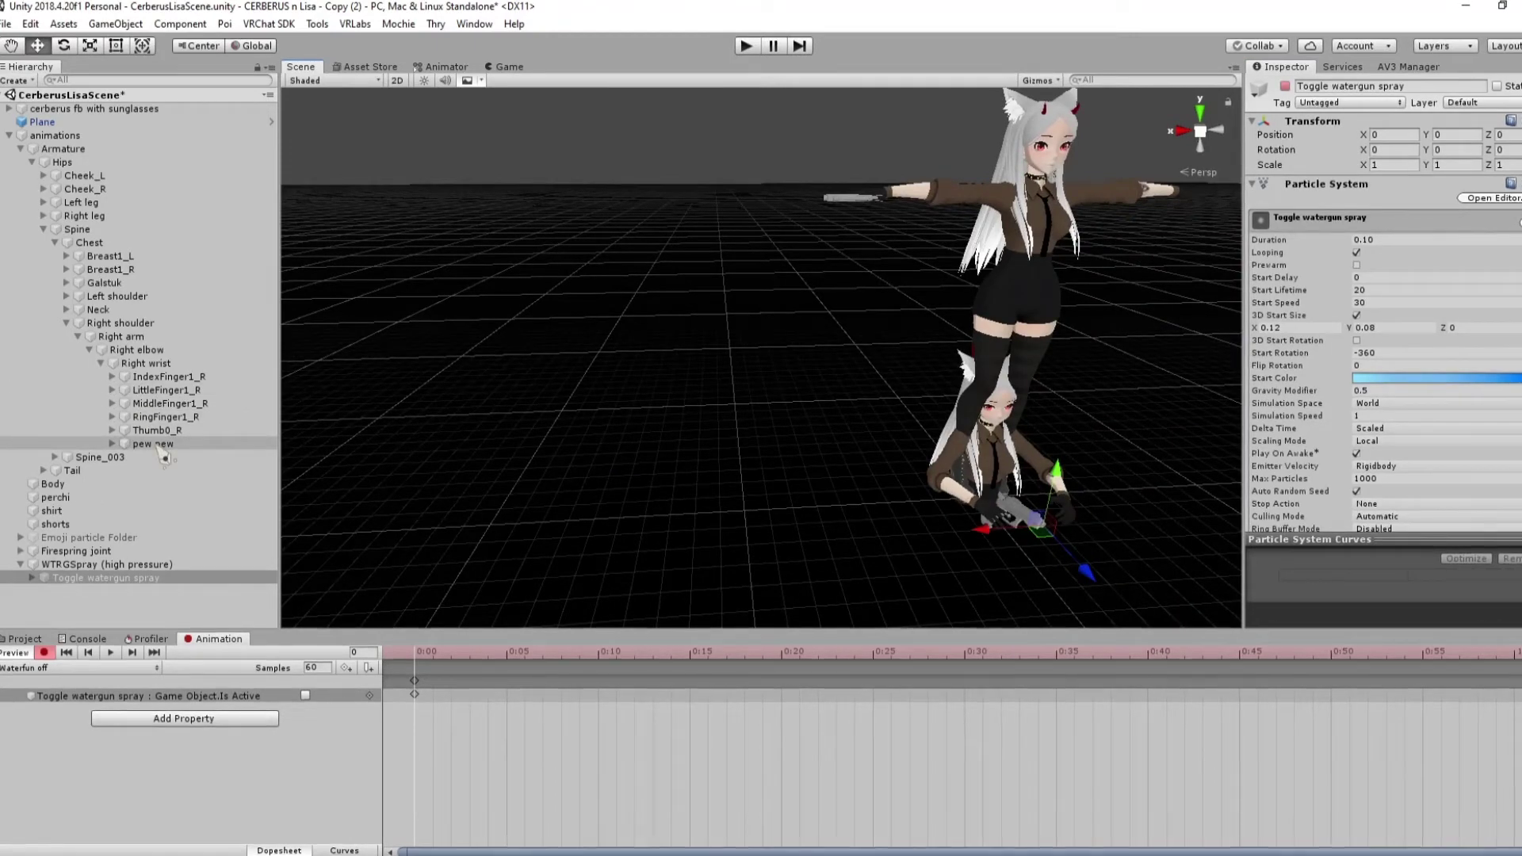
Add pew pew to the selection, record both objects as inactive at frame 0, and stop recording
ctrl+click(158, 444)
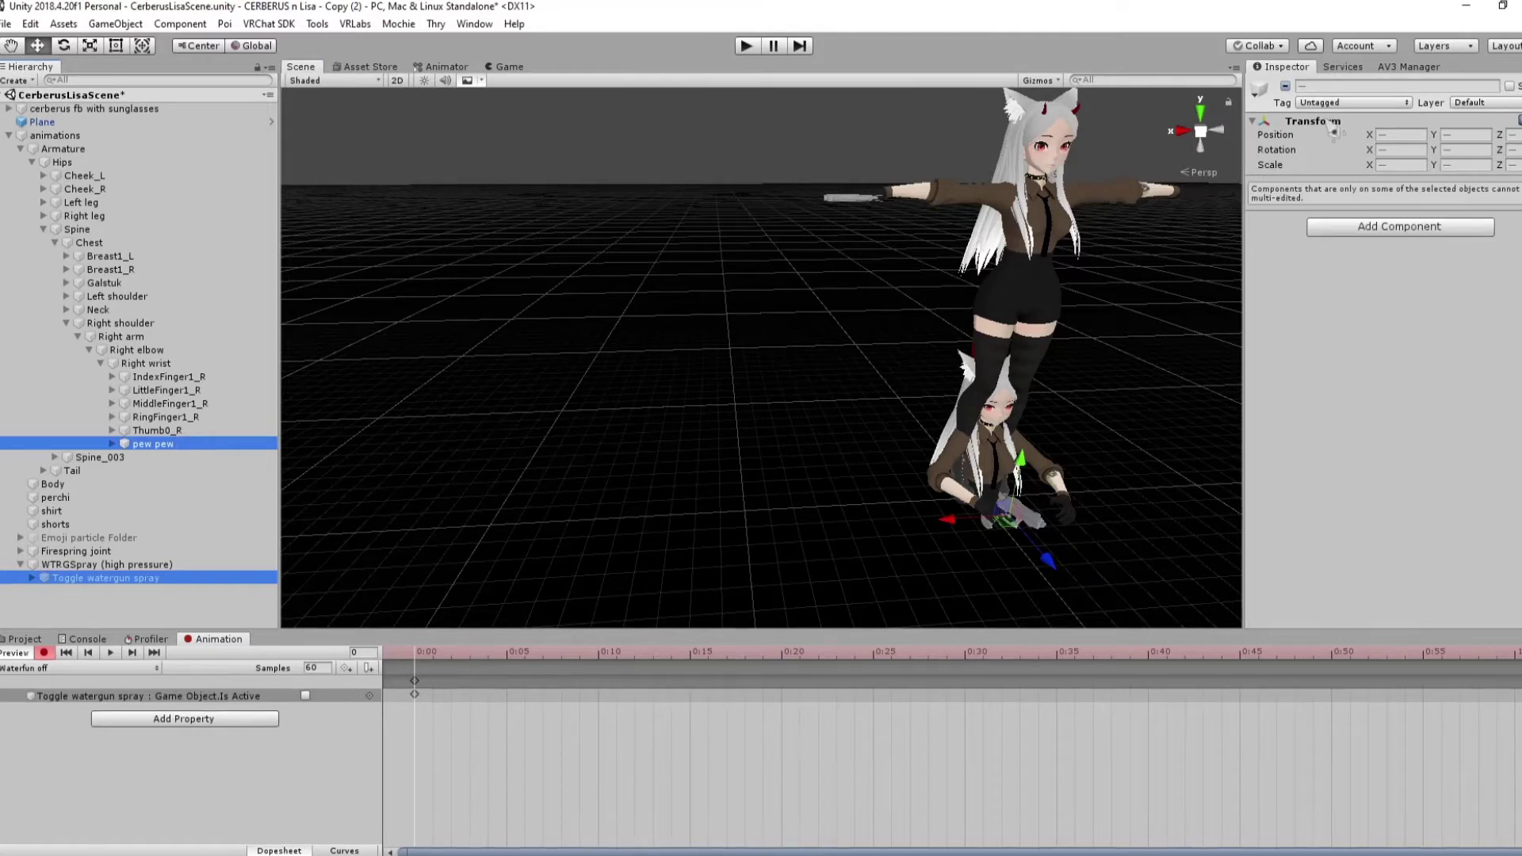
click(1284, 86)
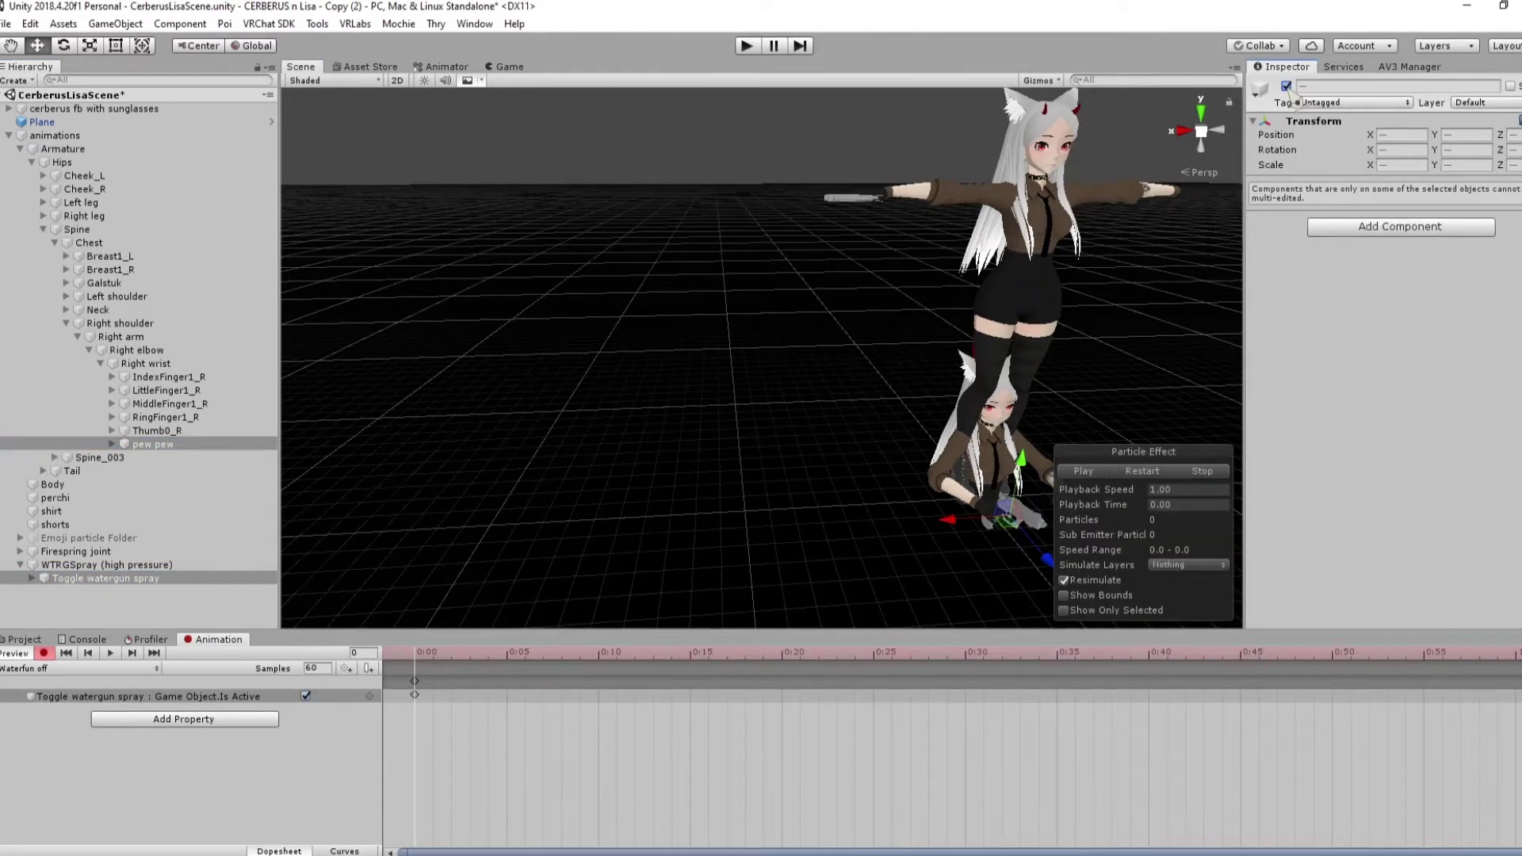
click(1286, 87)
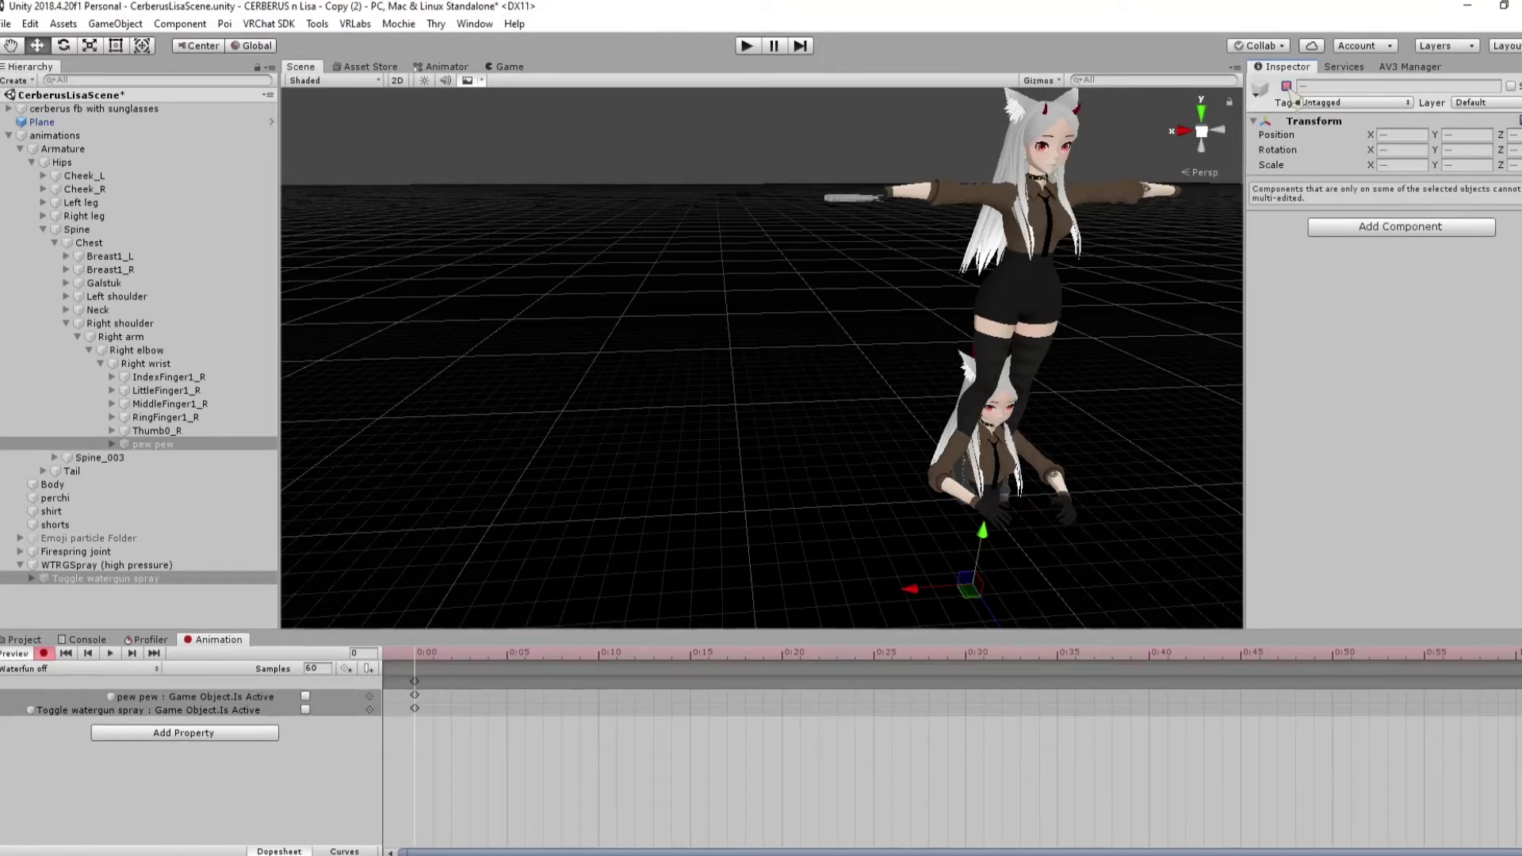
click(44, 653)
Copy both inactive-state keyframes of Waterfun off from frame 0 to frame 1 and return the playhead to frame 0
click(415, 681)
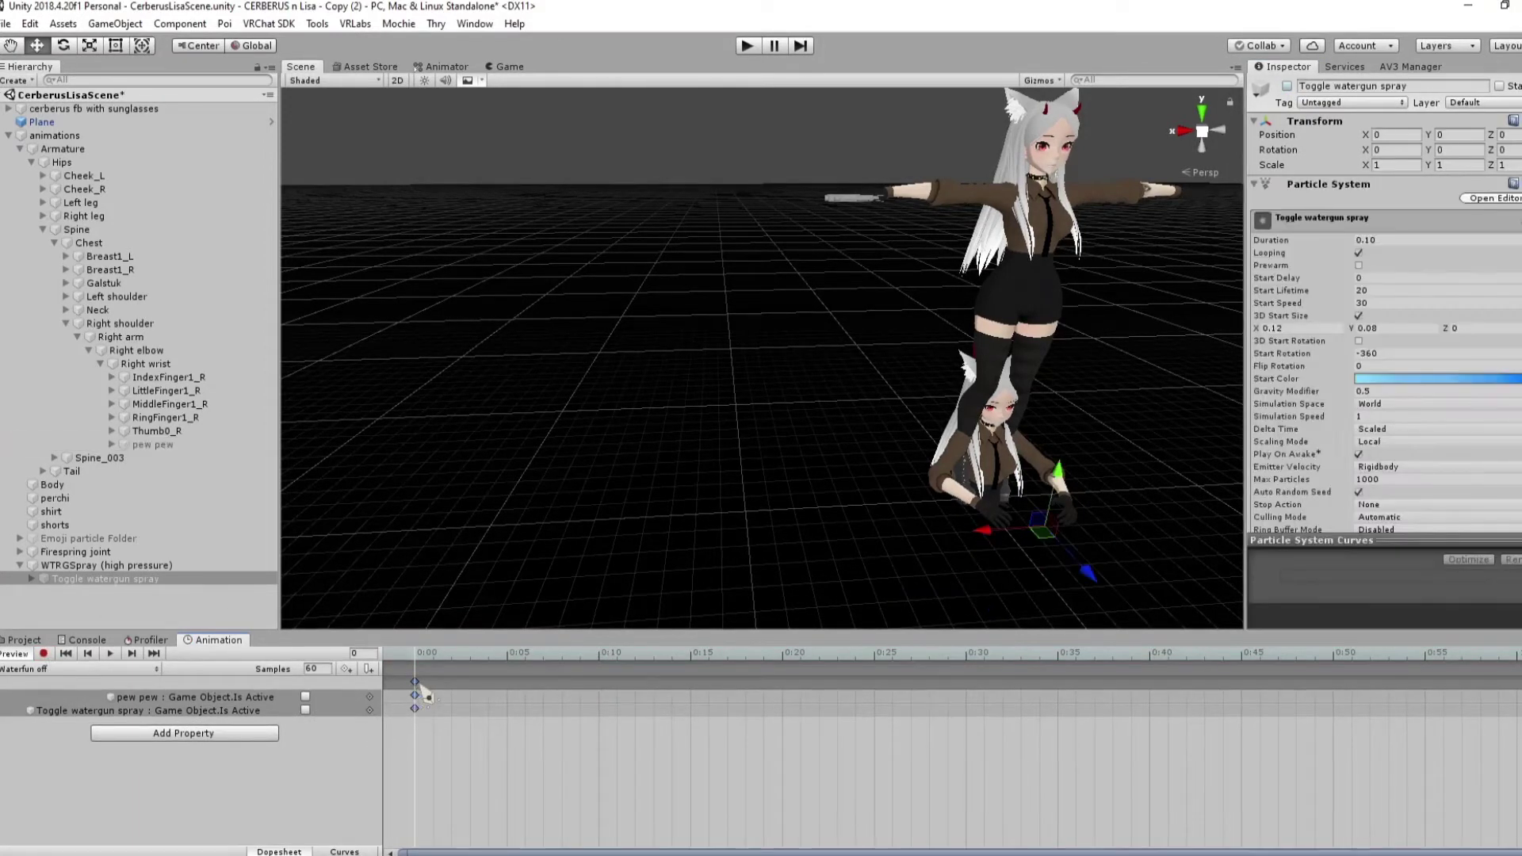
click(436, 659)
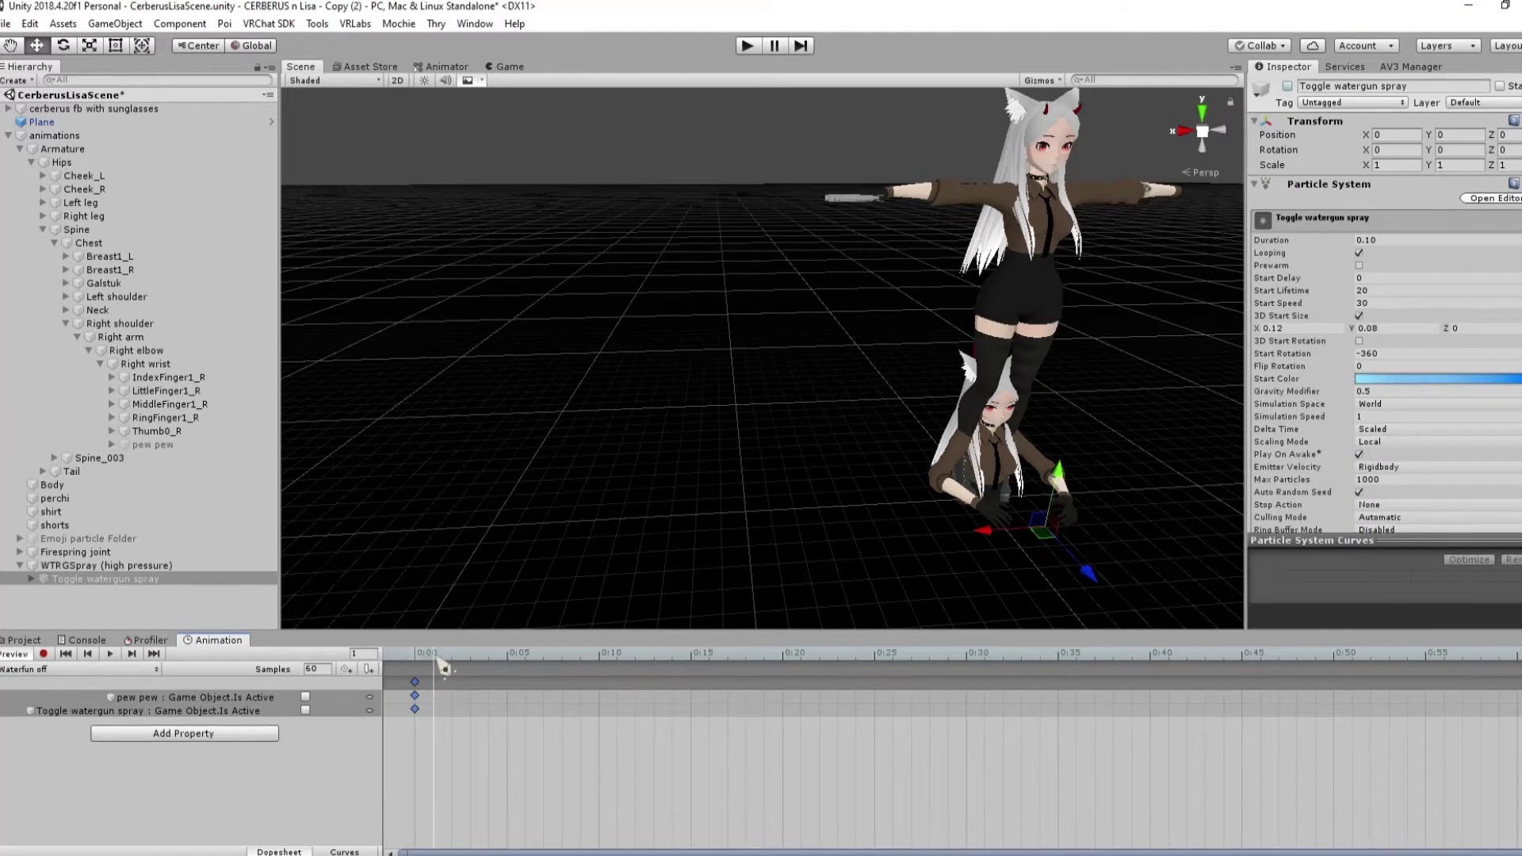
drag(437, 663, 424, 670)
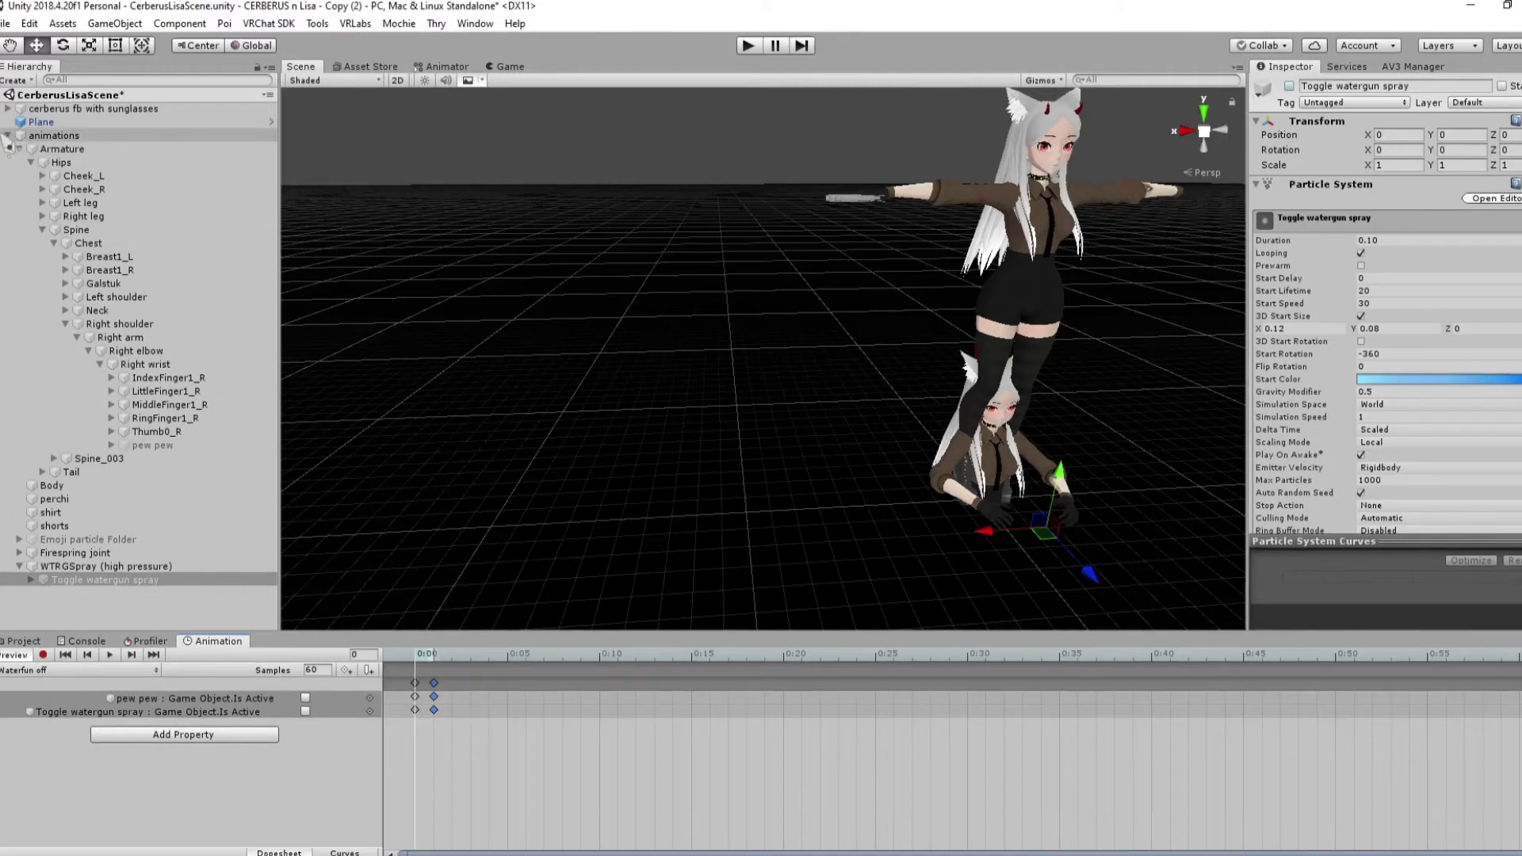
click(24, 641)
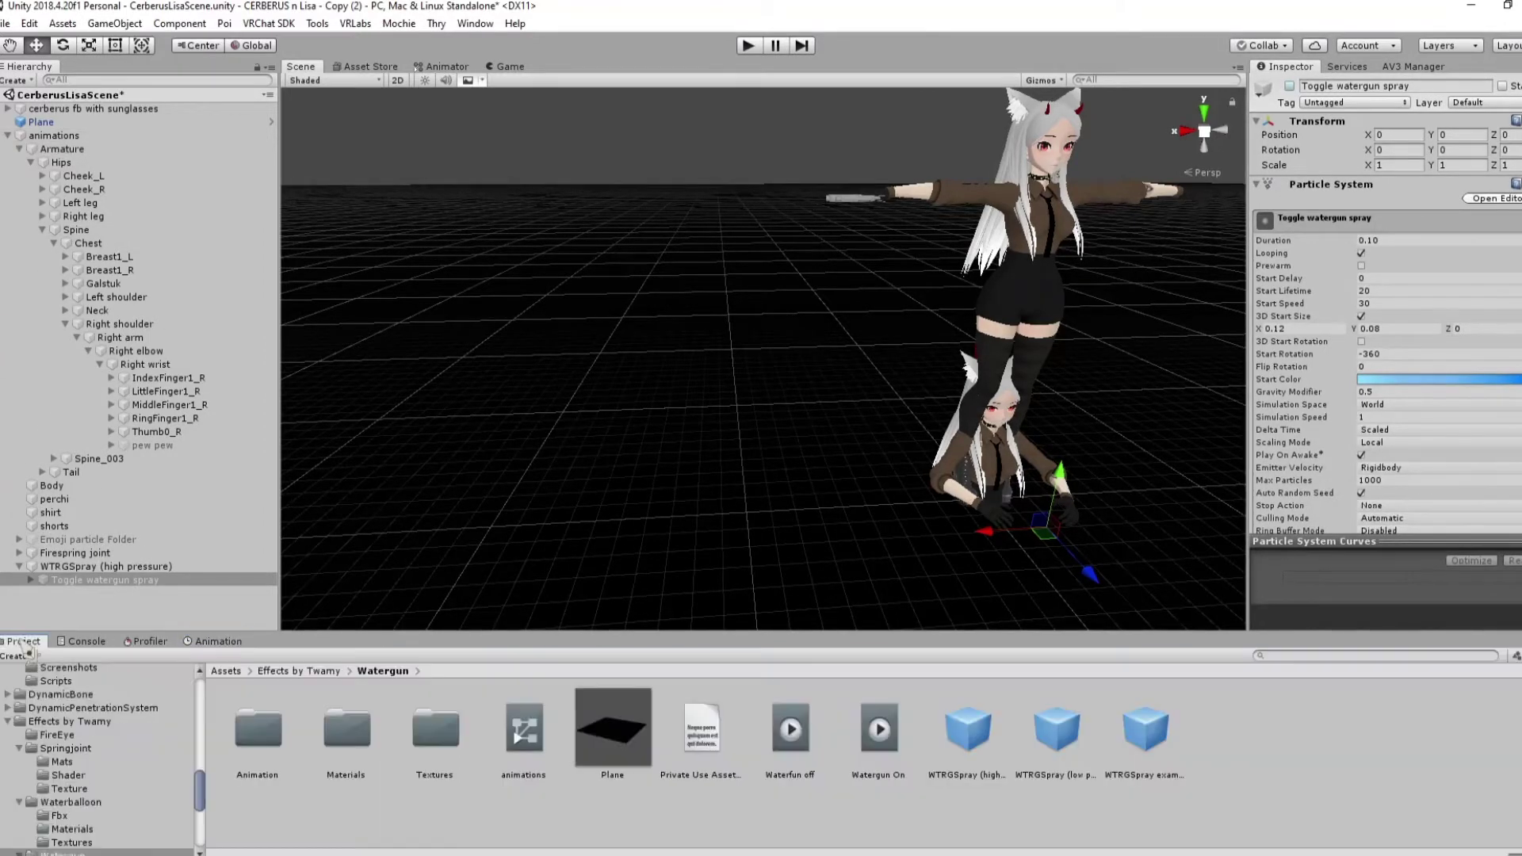
click(55, 135)
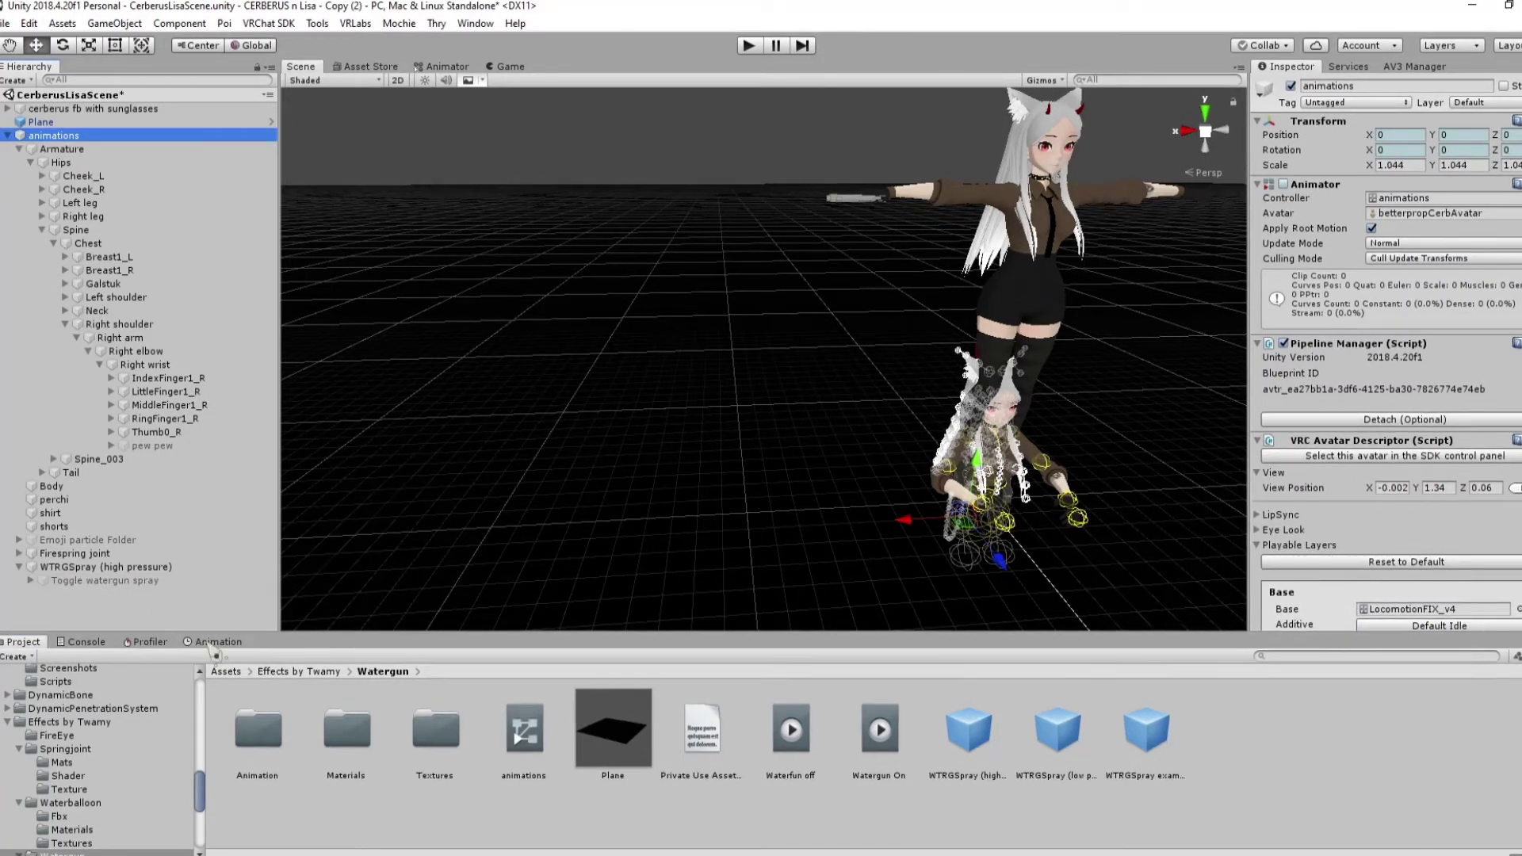
click(212, 642)
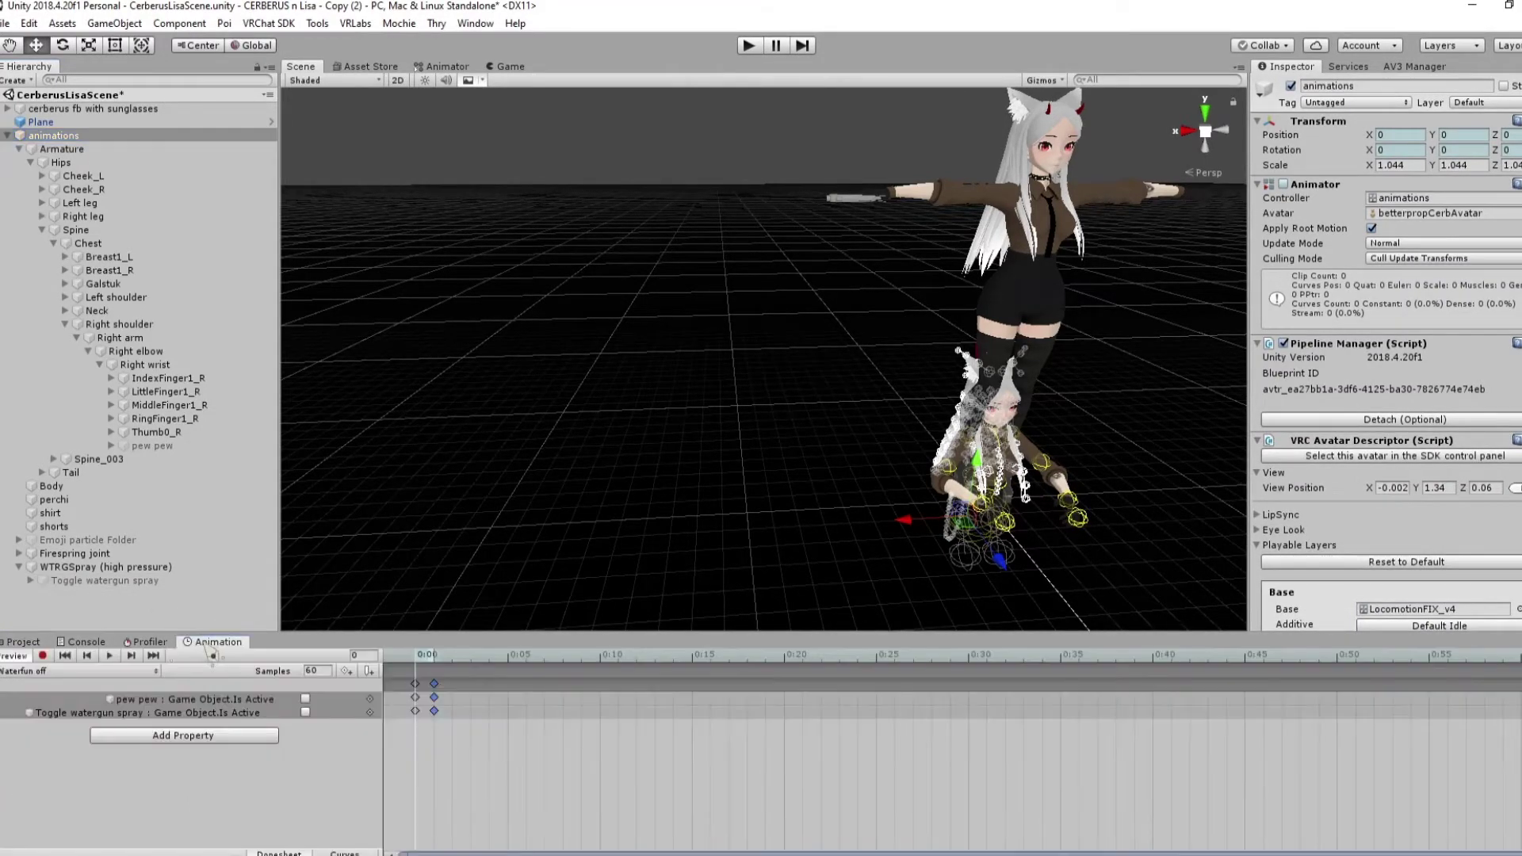
click(76, 673)
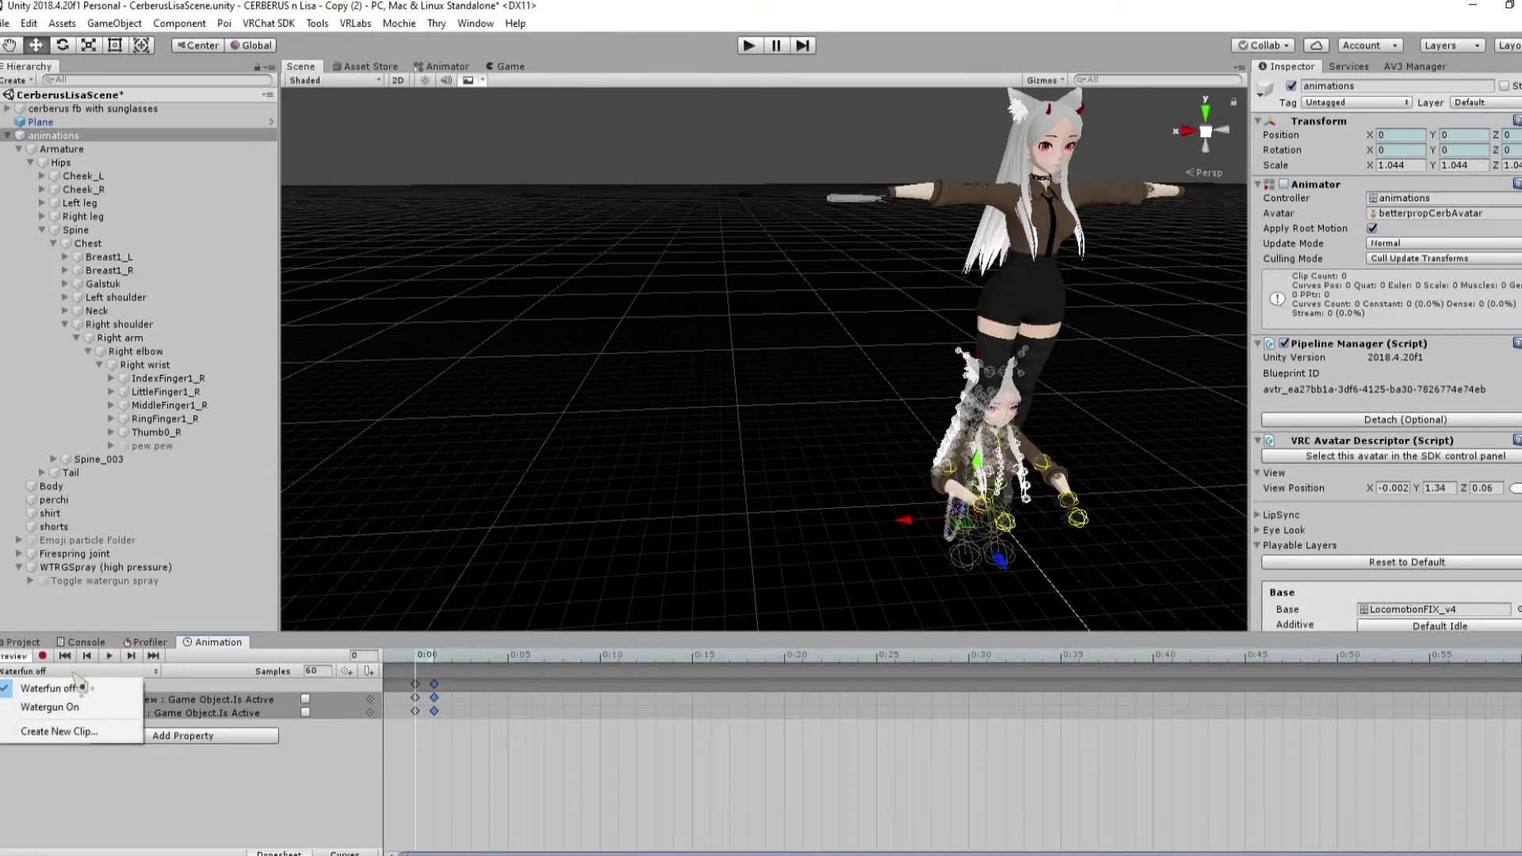
click(78, 733)
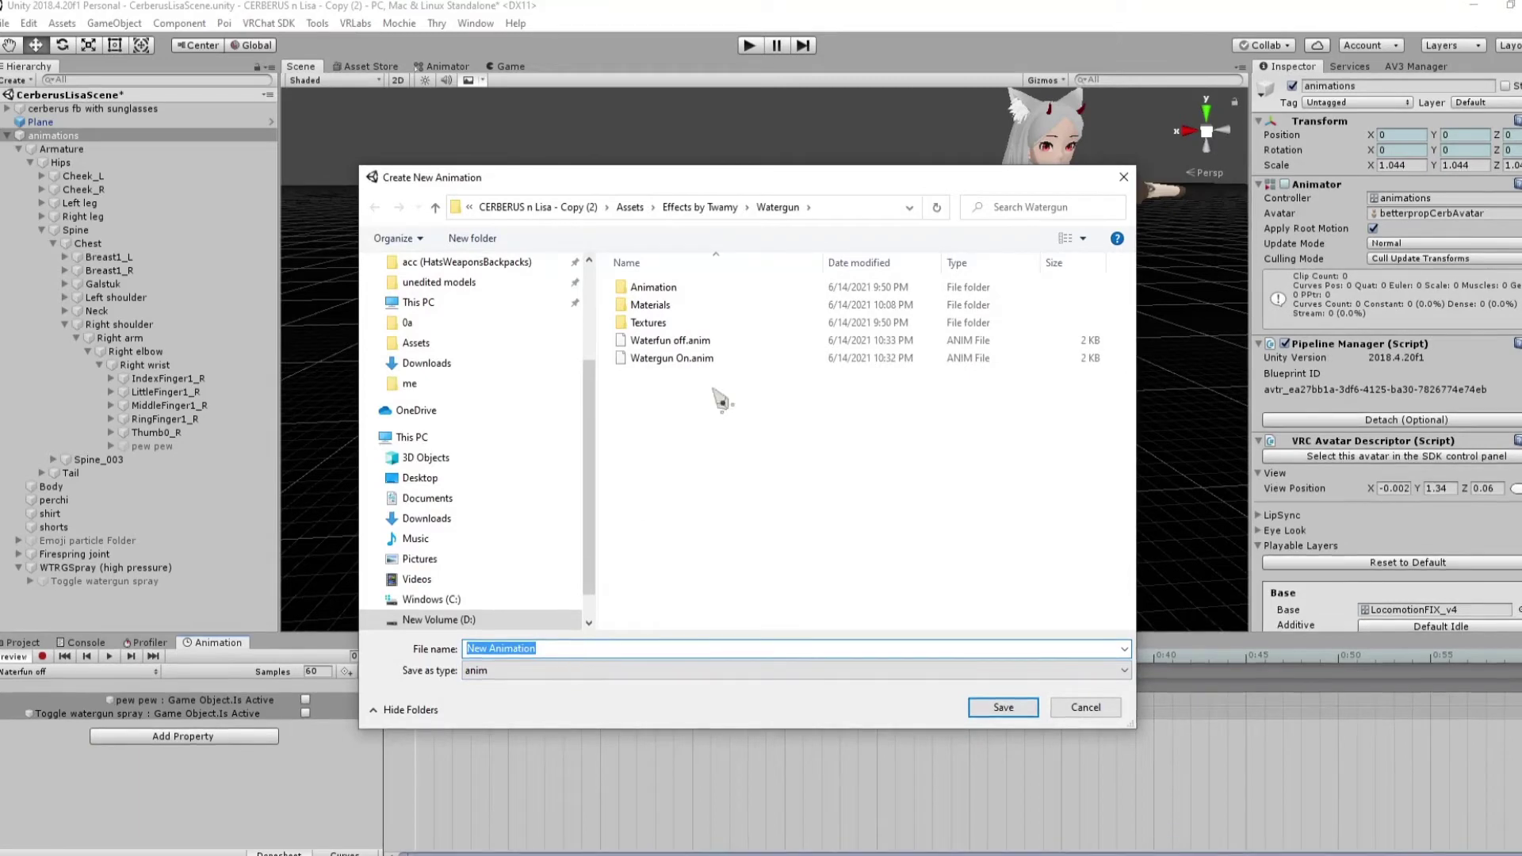
click(1083, 707)
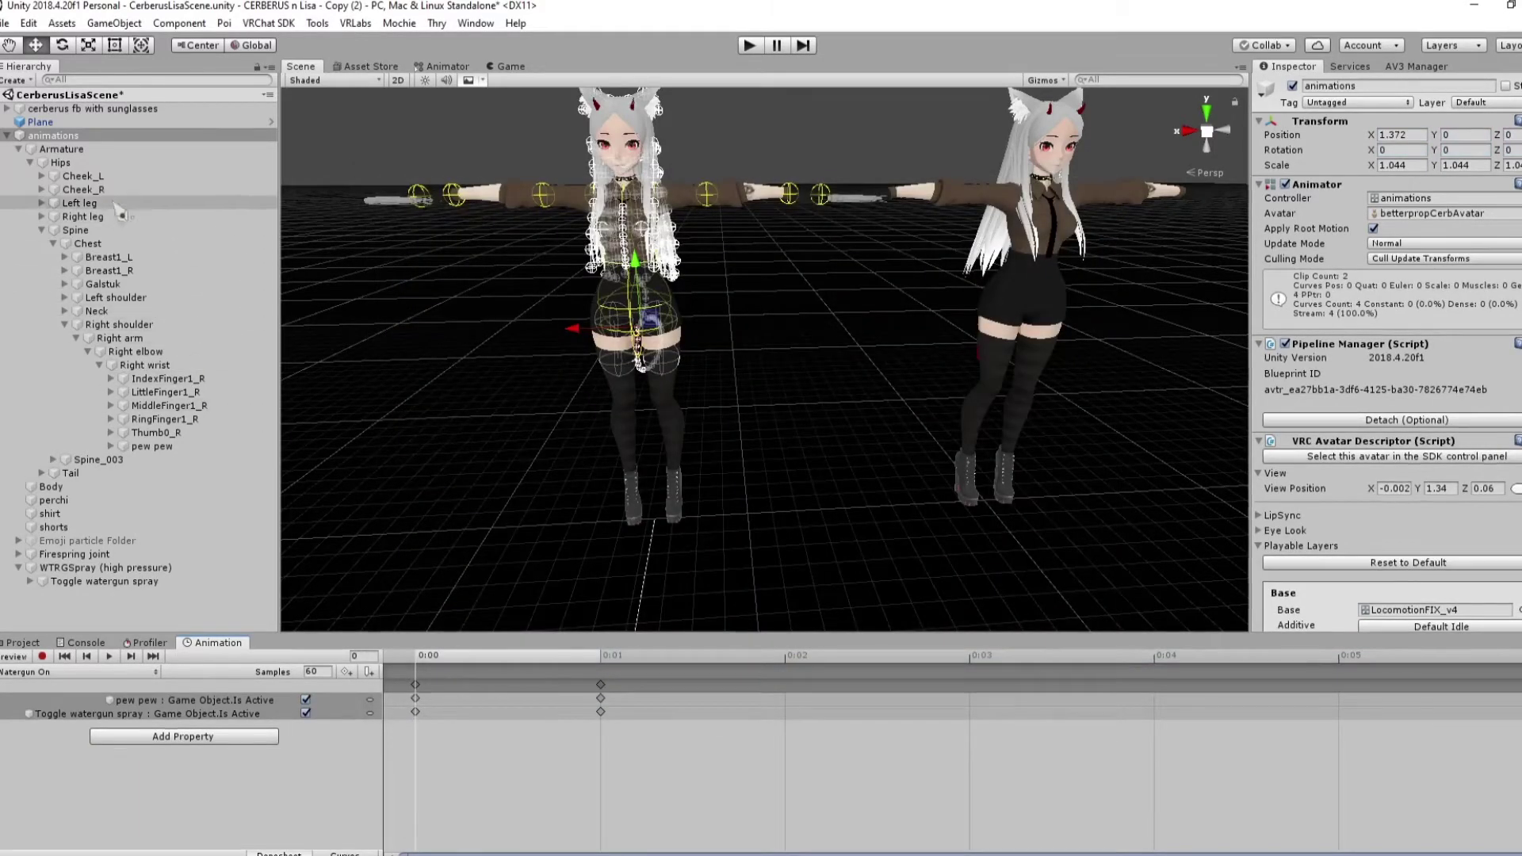
Collapse the animations avatar's hierarchy and open its fx cerberus FX controller from the avatar descriptor's playable layers
click(19, 136)
click(52, 161)
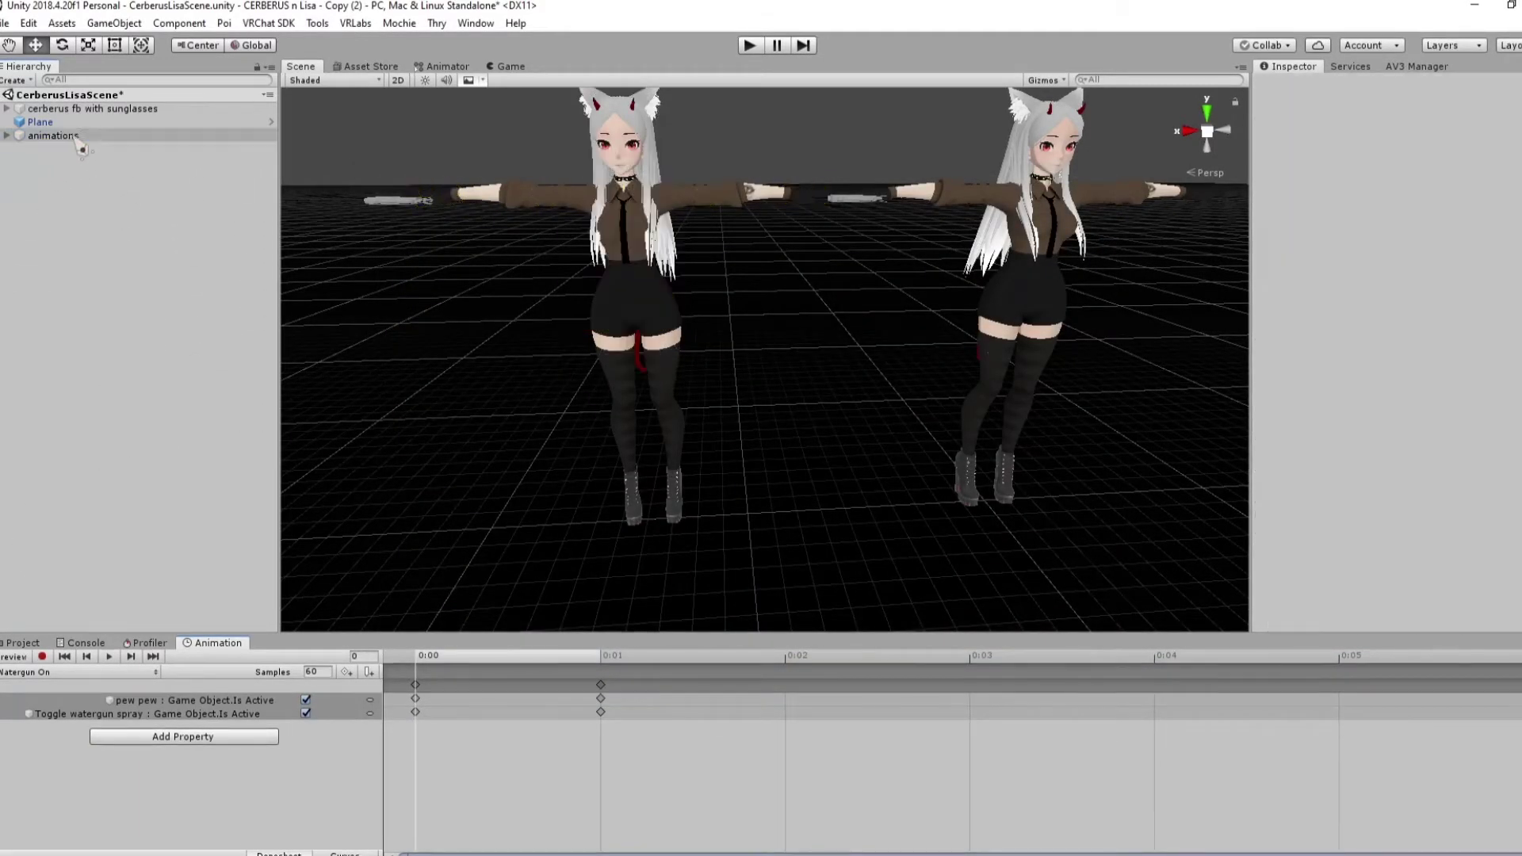
click(73, 137)
middle_drag(633, 311, 652, 401)
scroll(1380, 500, down, 3)
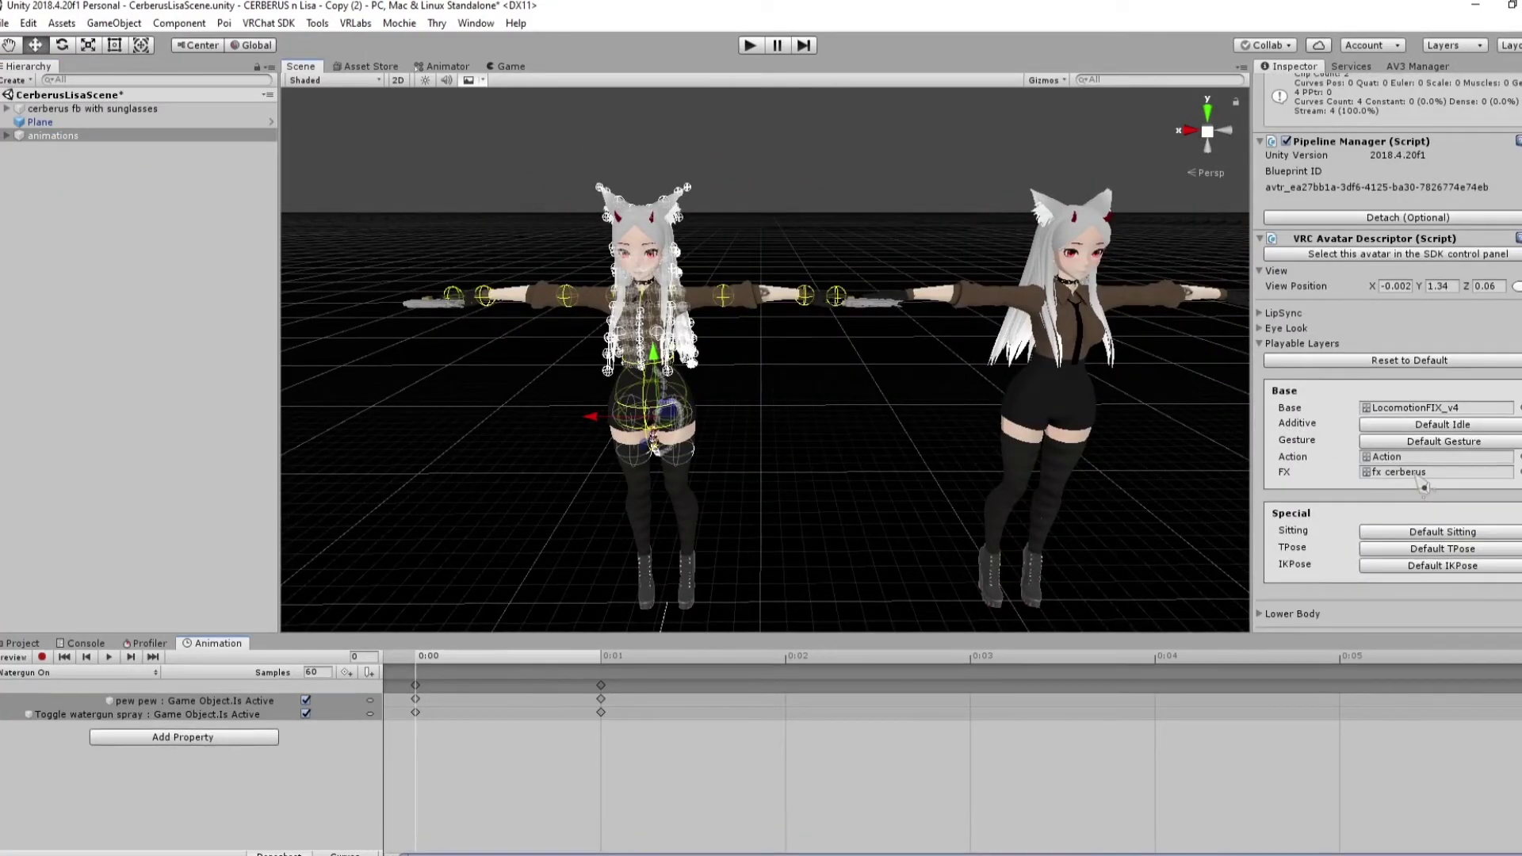
click(20, 643)
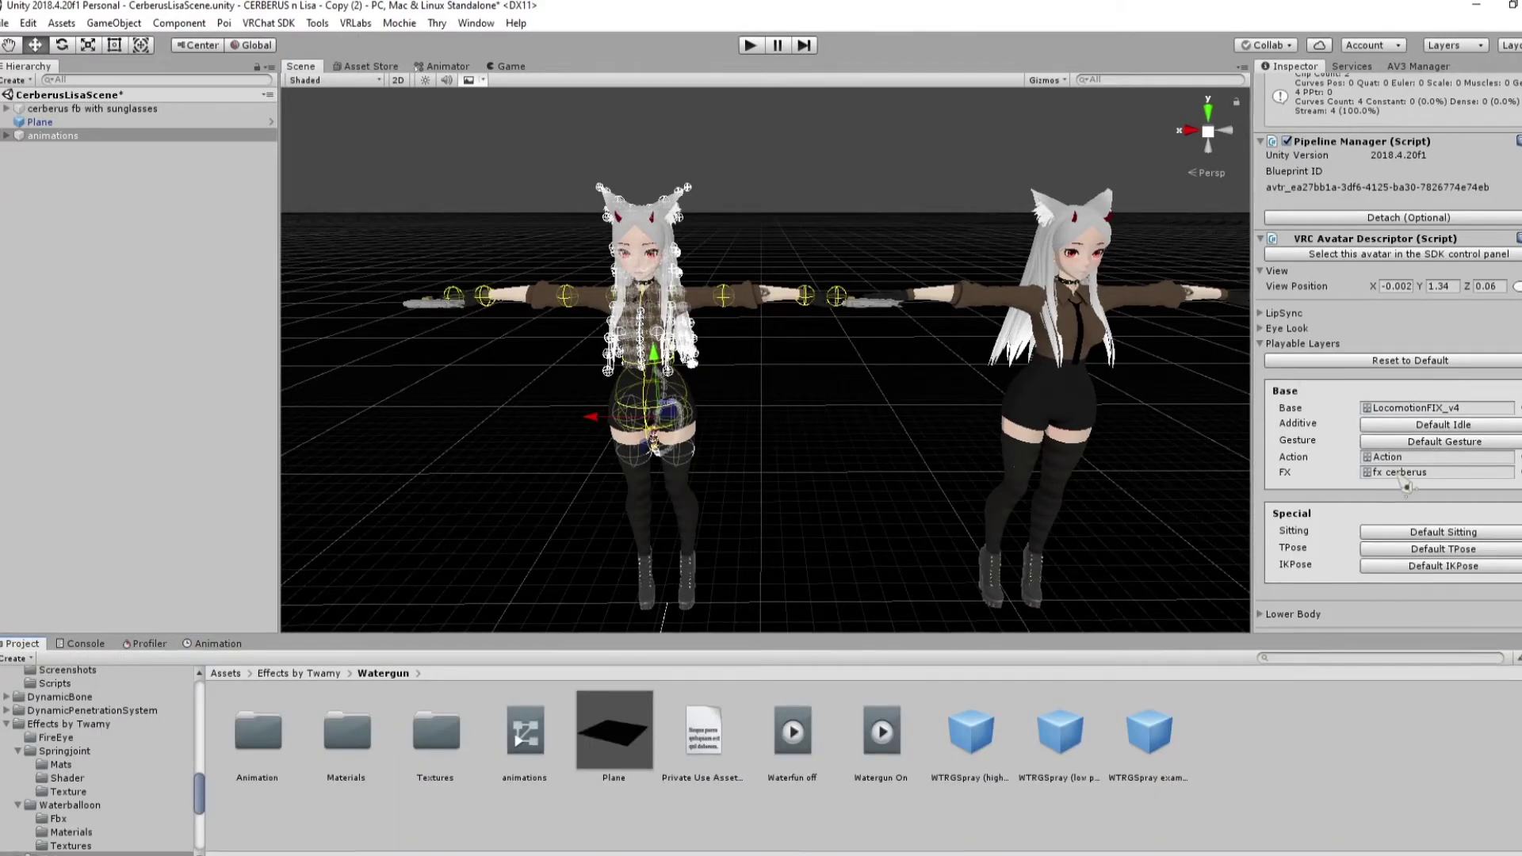
click(1403, 475)
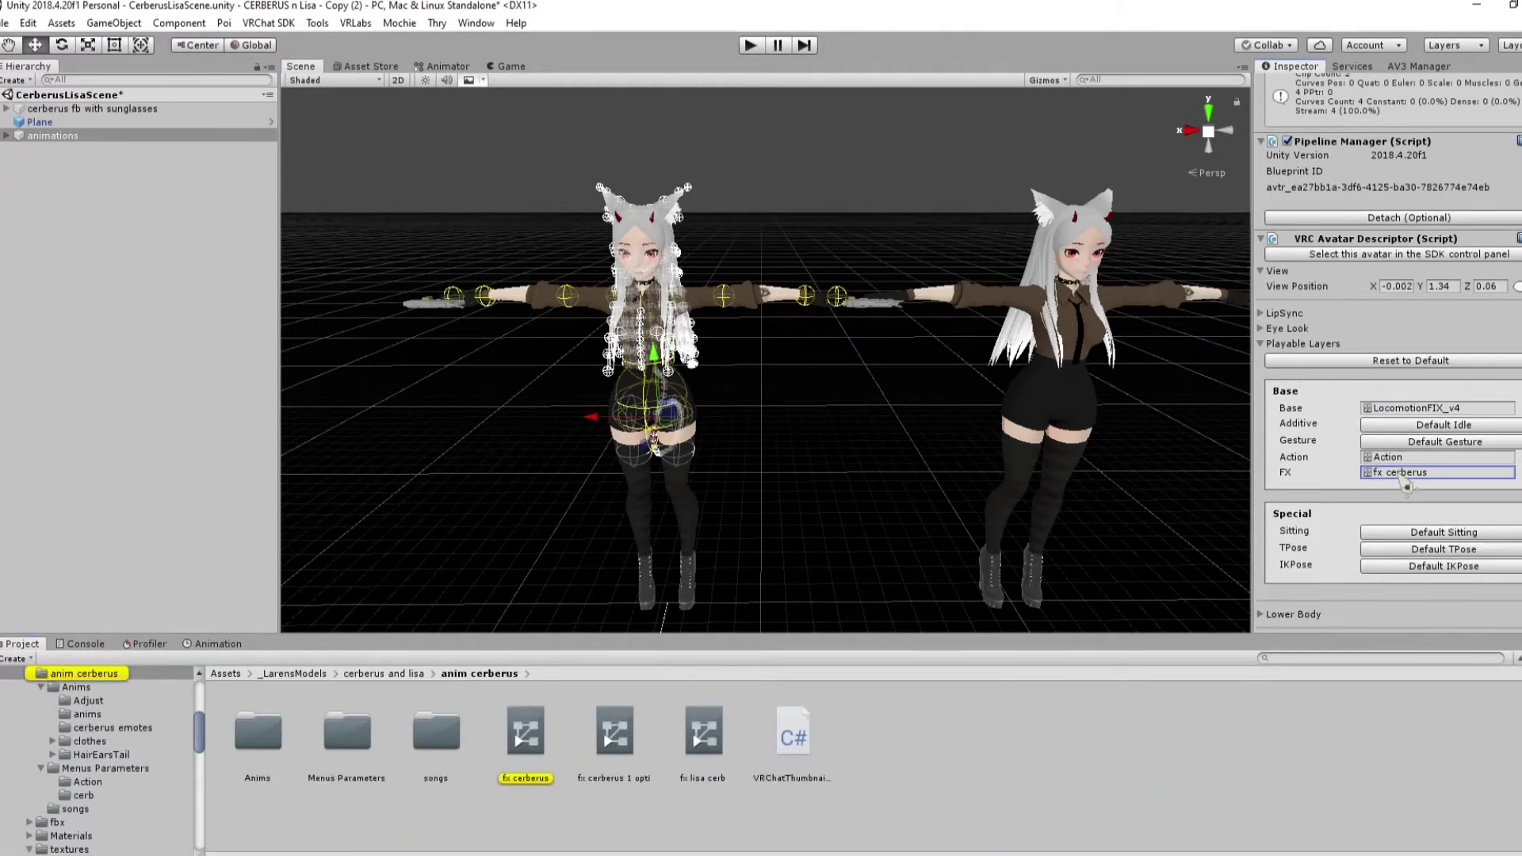
double_click(1405, 474)
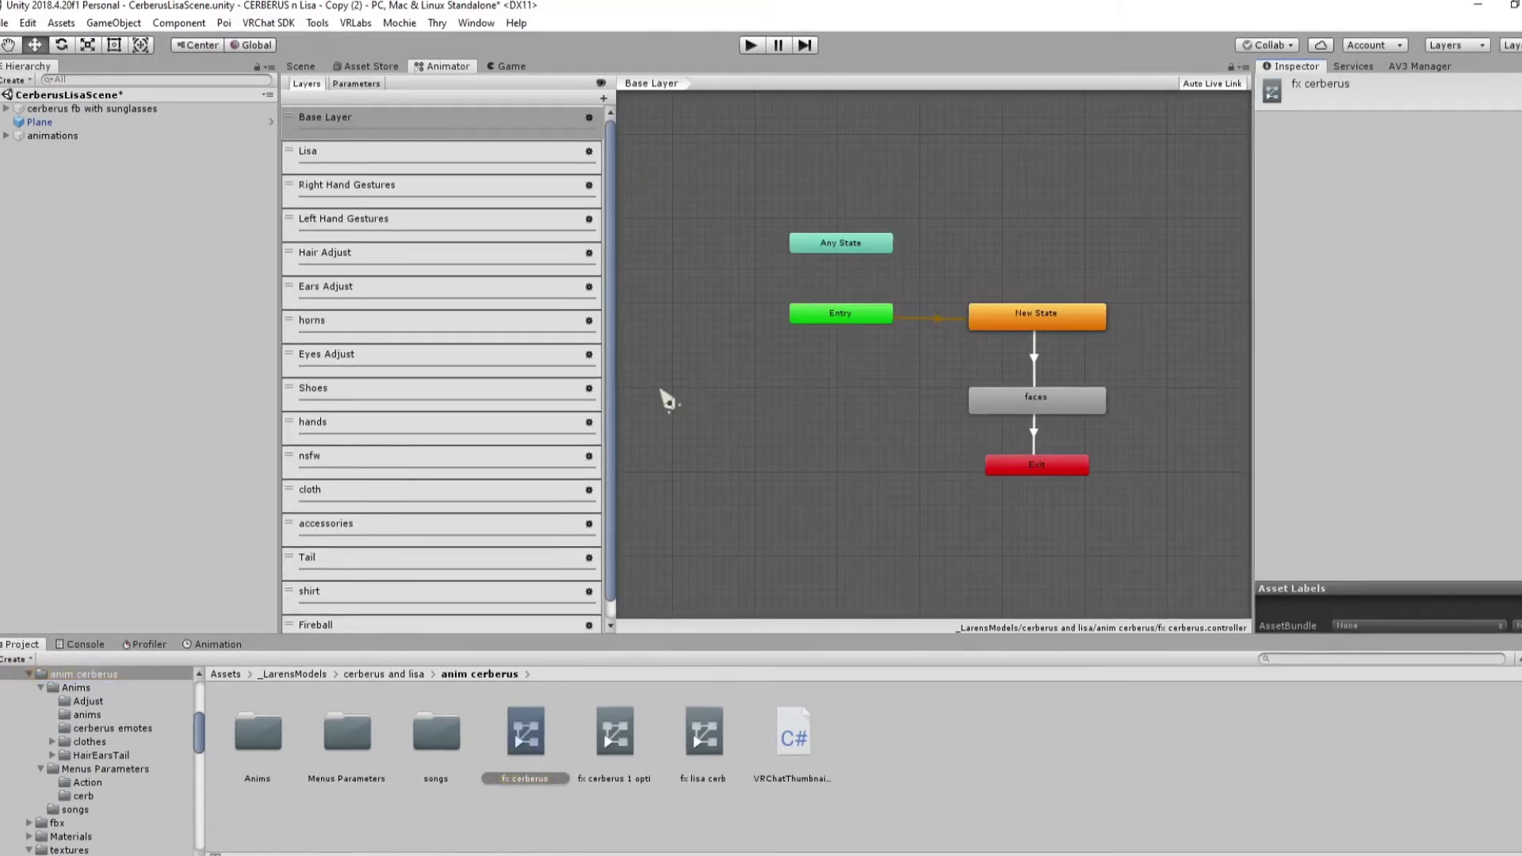
Select the fist state in the Right Hand Gestures layer and locate its motion clip in the project
click(426, 192)
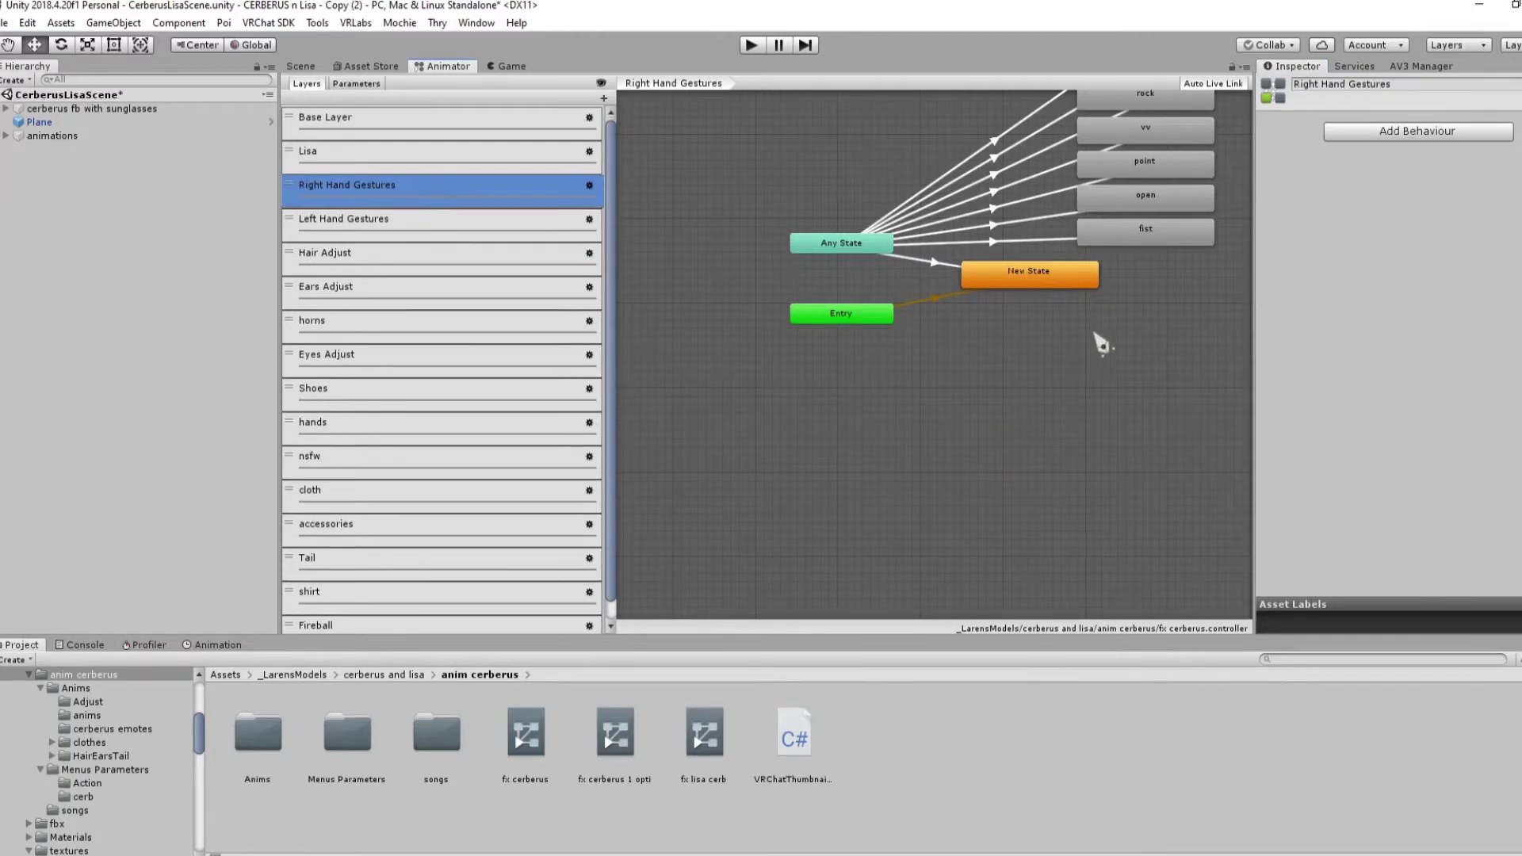
click(1030, 464)
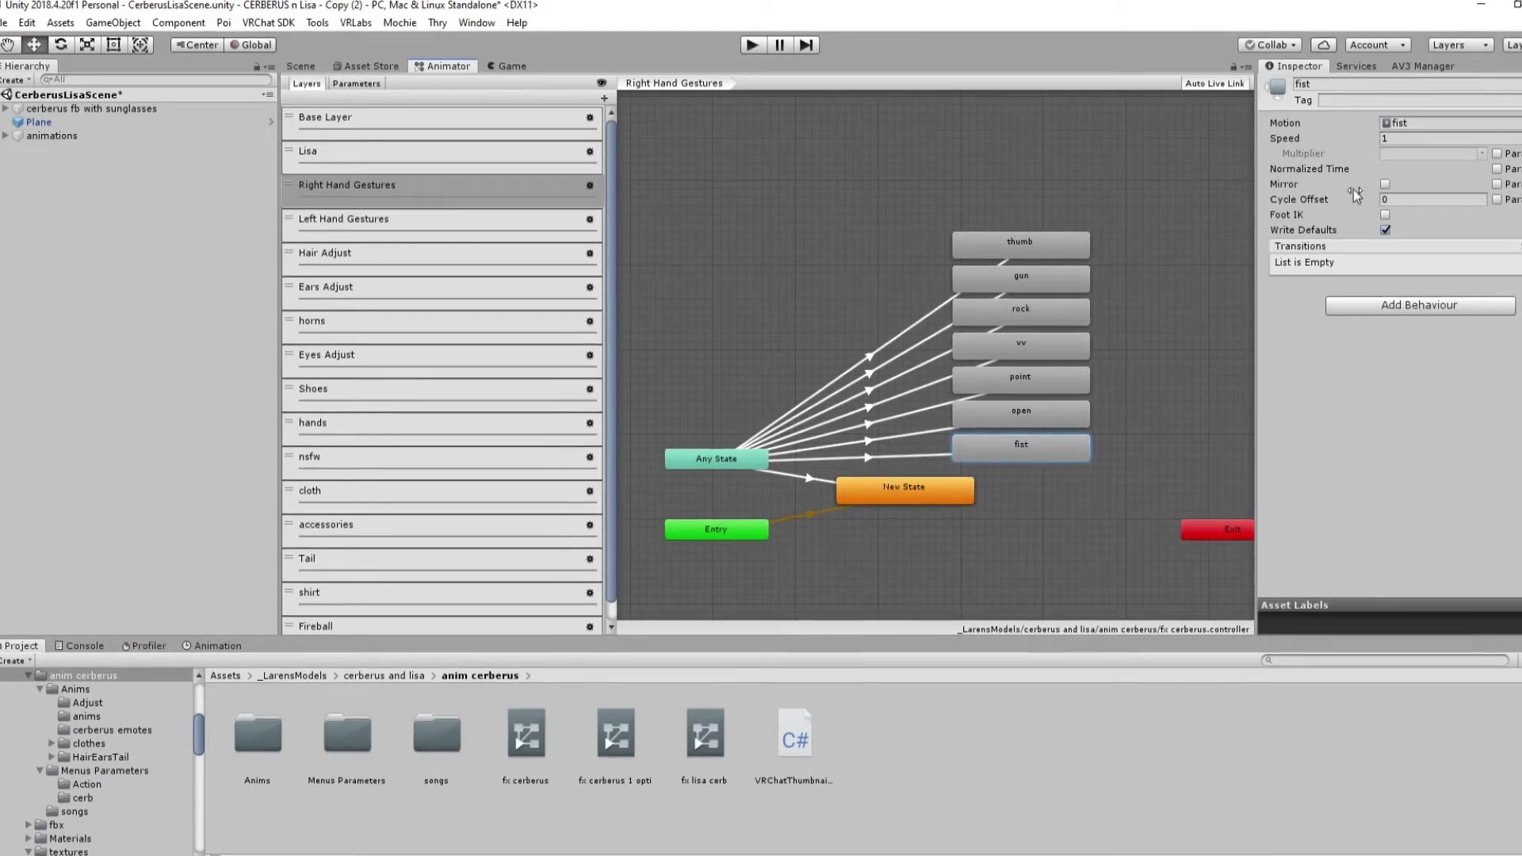
click(1408, 125)
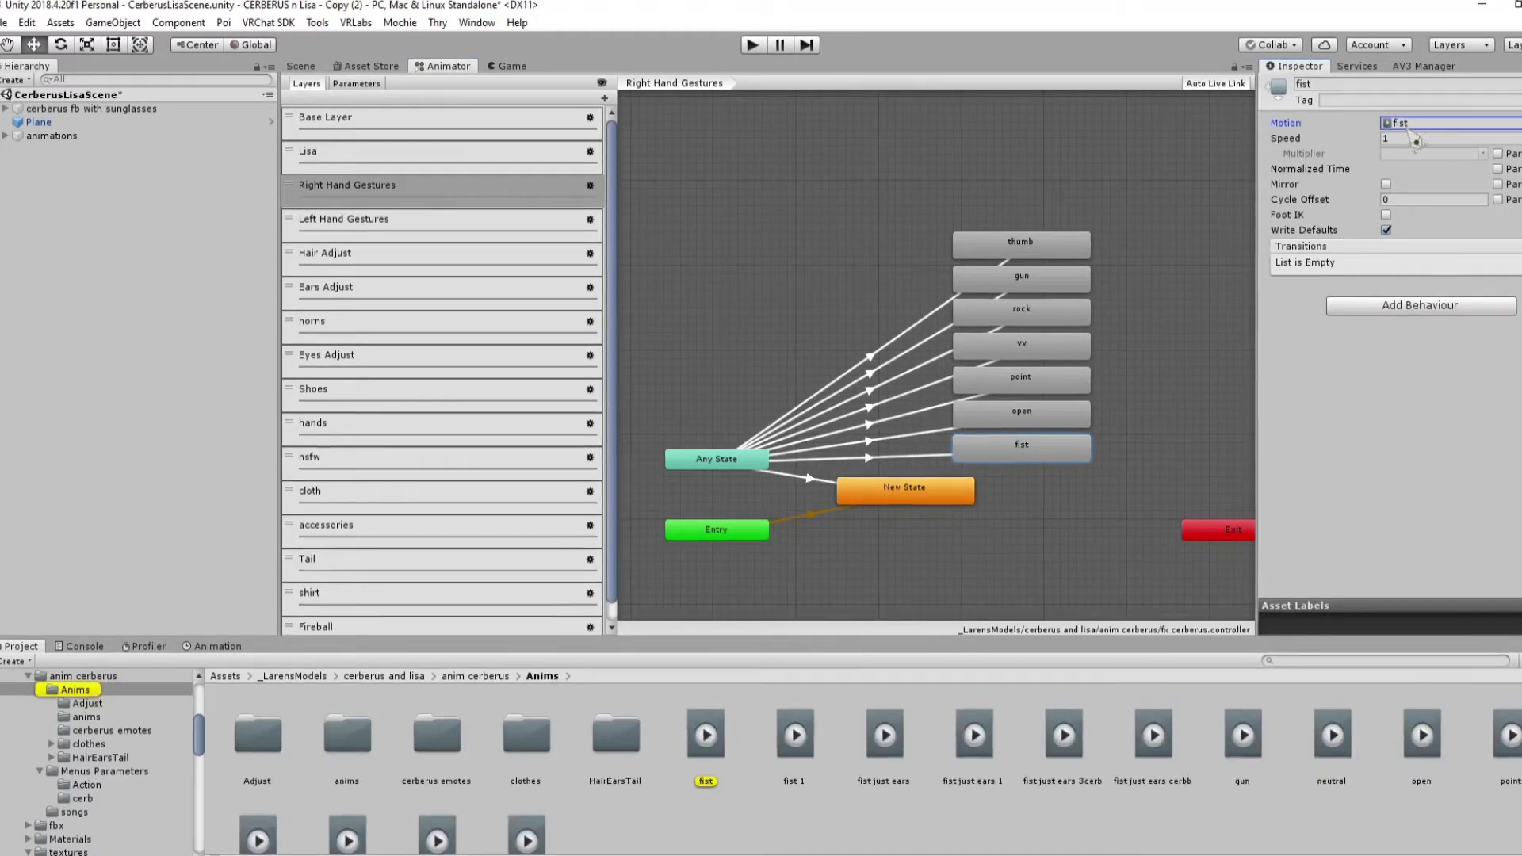
Add the fist clip to the animations avatar and open it for editing at its Toggle watergun spray and Muzzle Flash emission properties
click(707, 741)
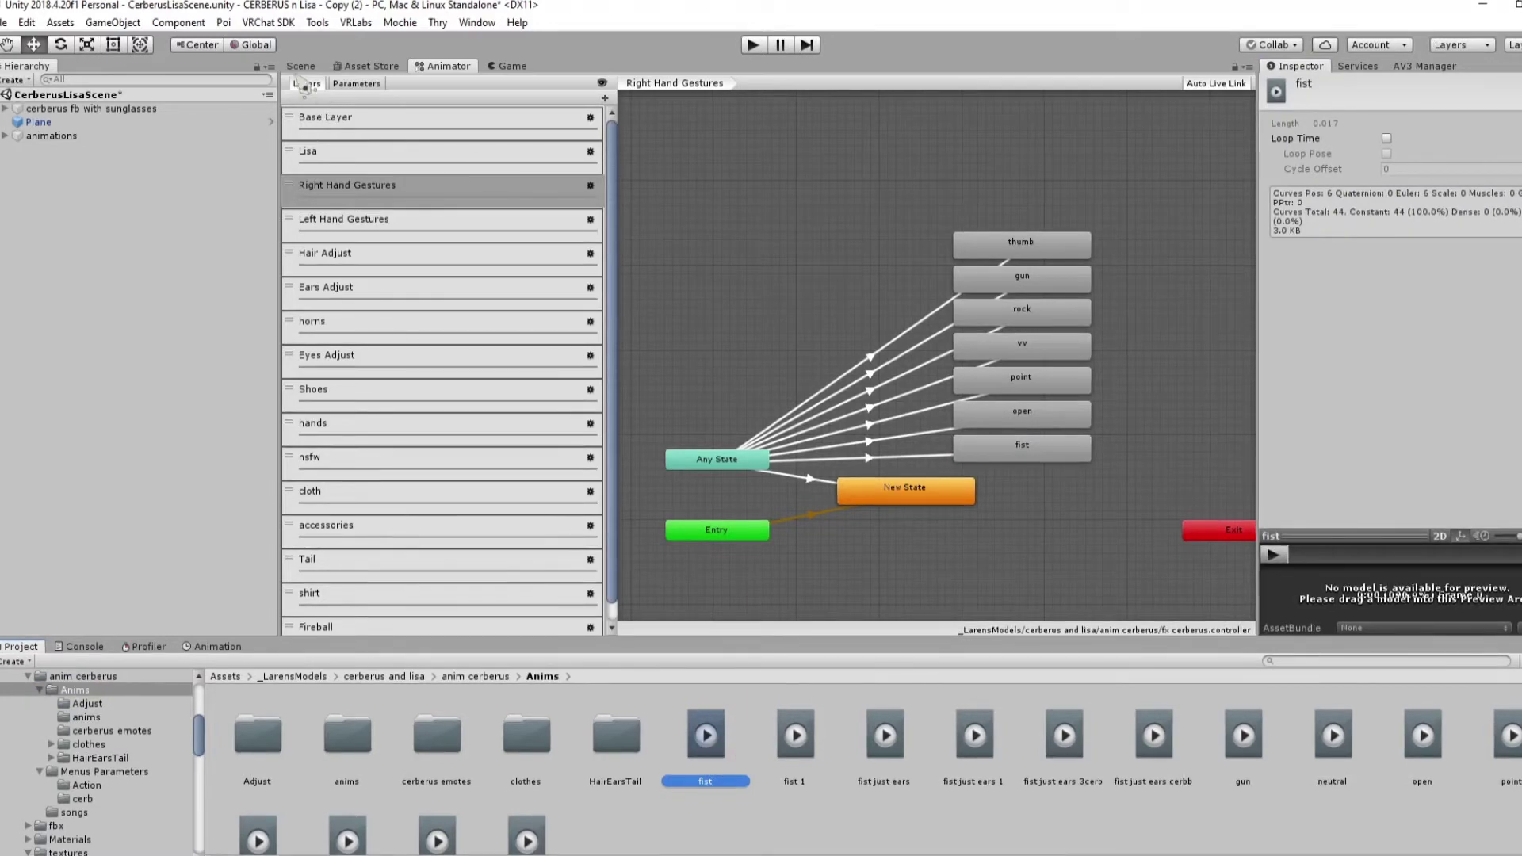
drag(707, 746, 84, 138)
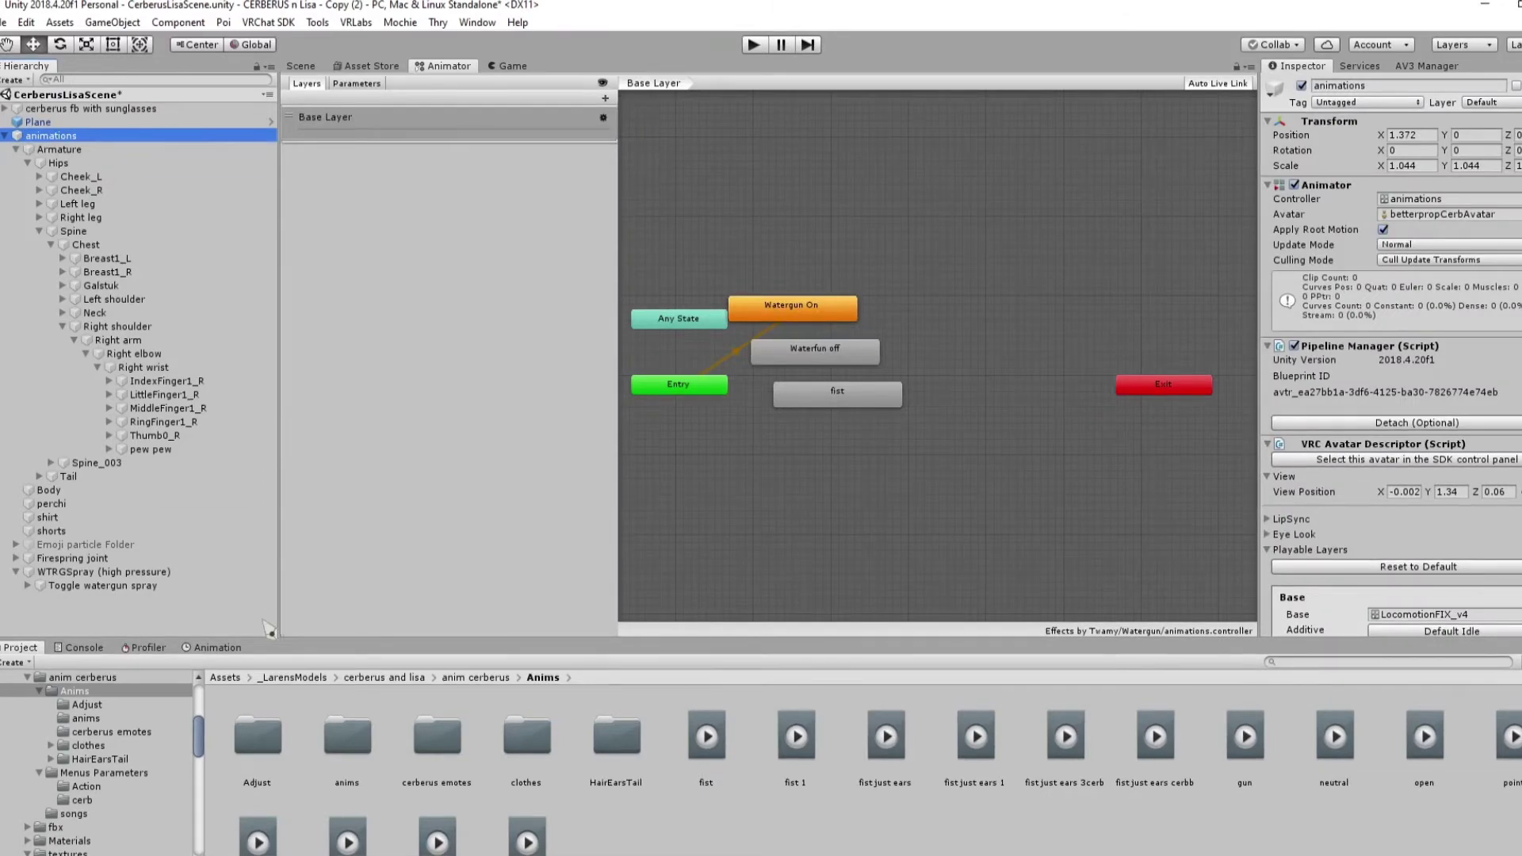
click(224, 652)
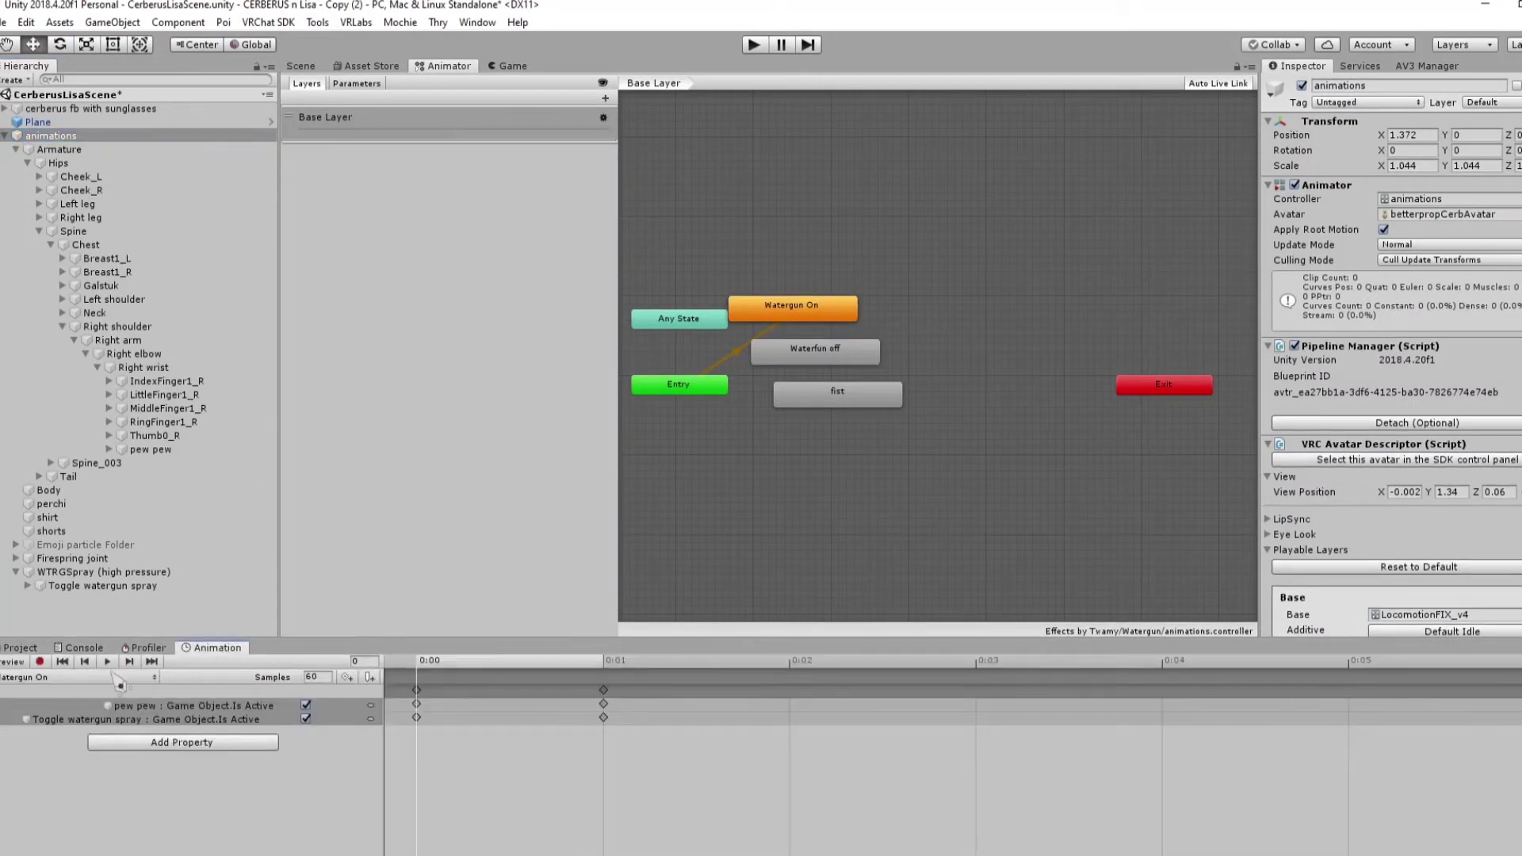
click(100, 678)
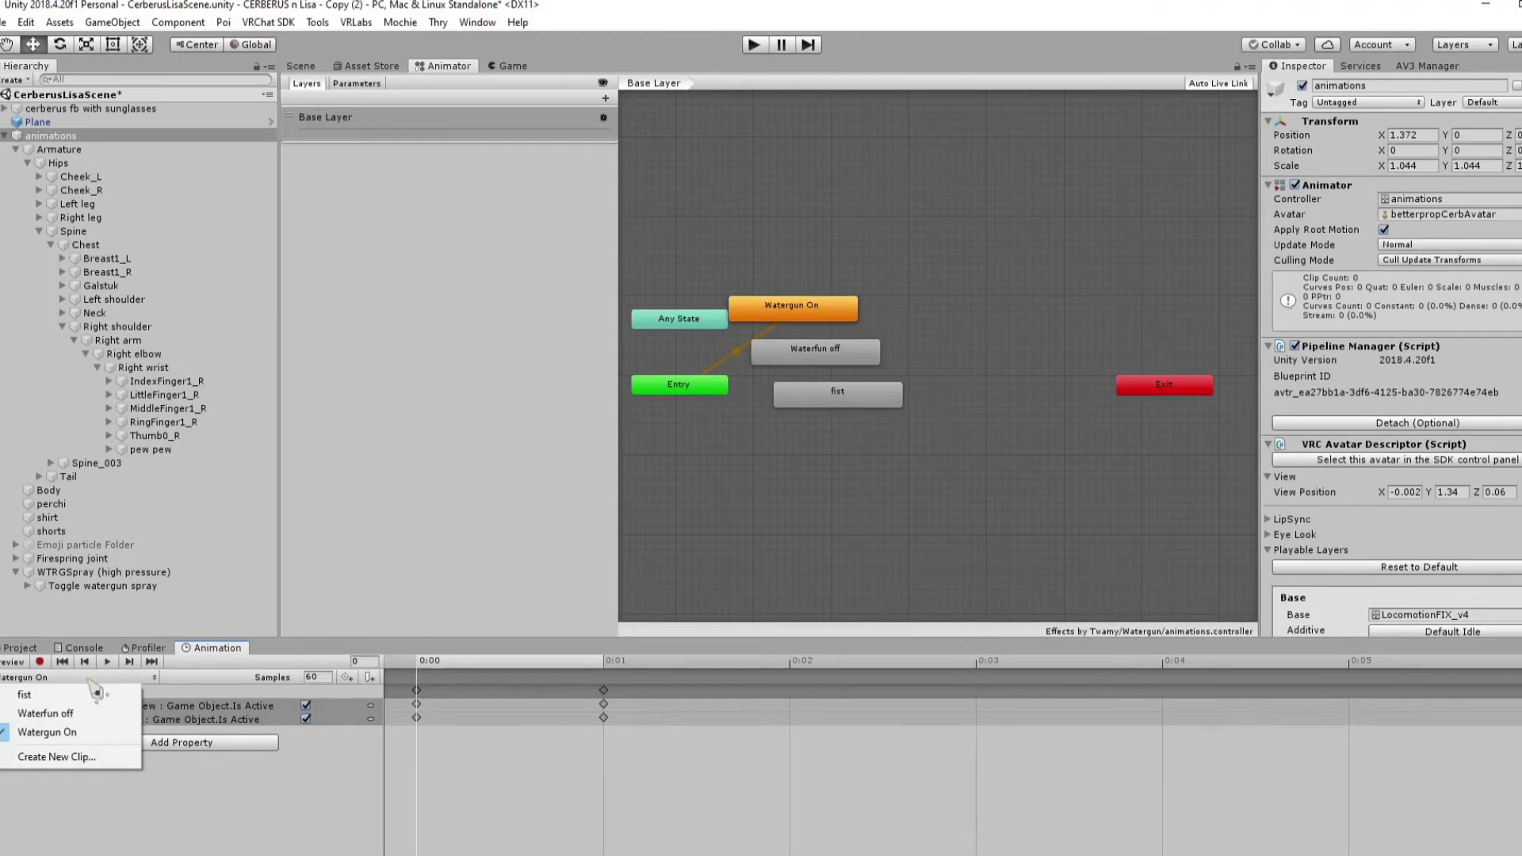
click(51, 703)
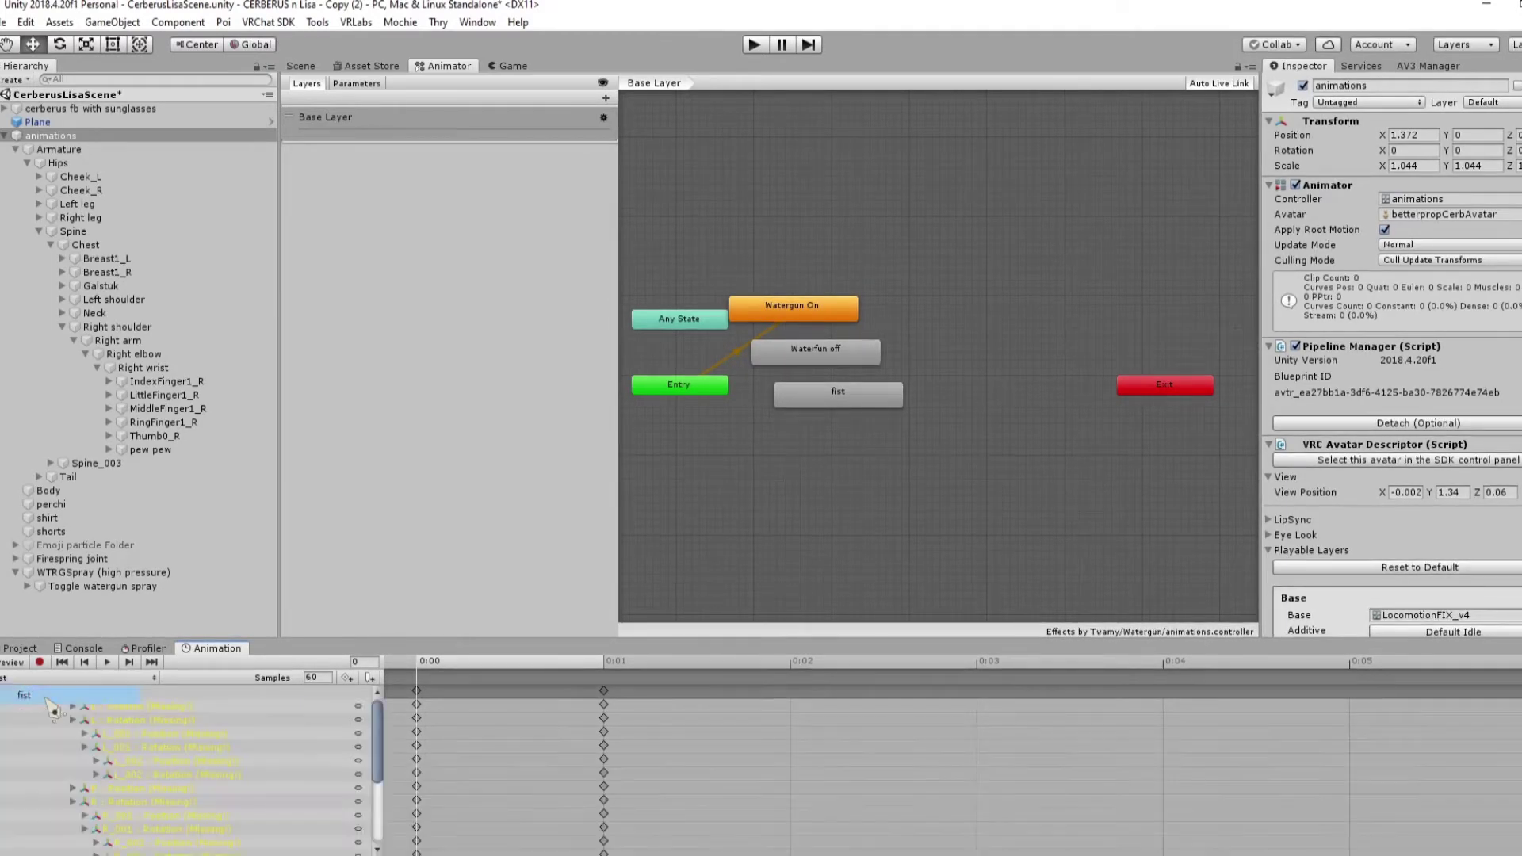
scroll(381, 745, down, 10)
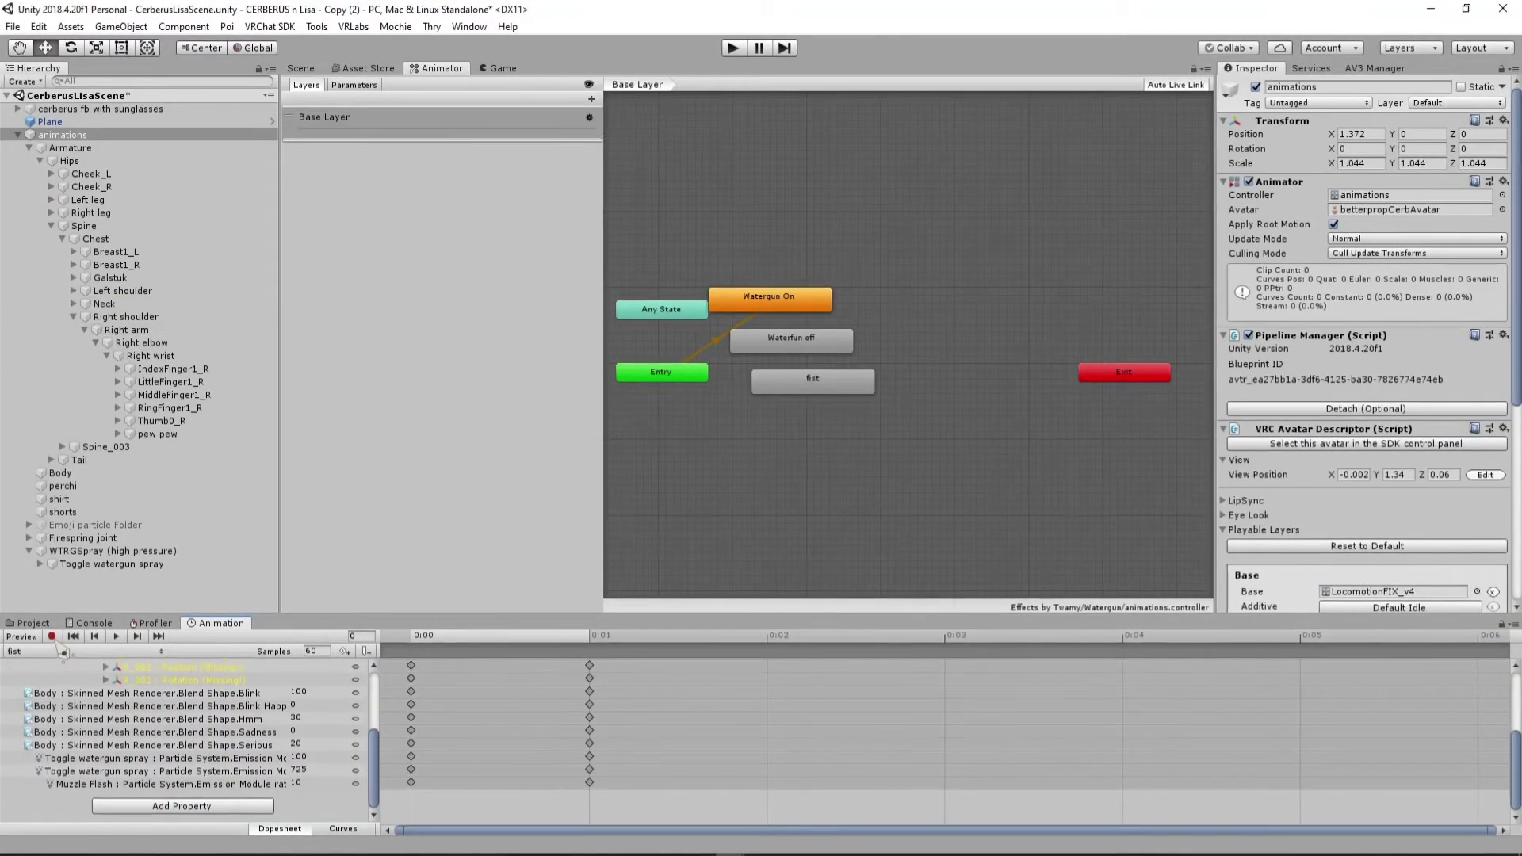
Record the Toggle watergun spray emission in the fist clip at frame 0 with Rate over Time 725 and Rate over Distance 100
click(53, 638)
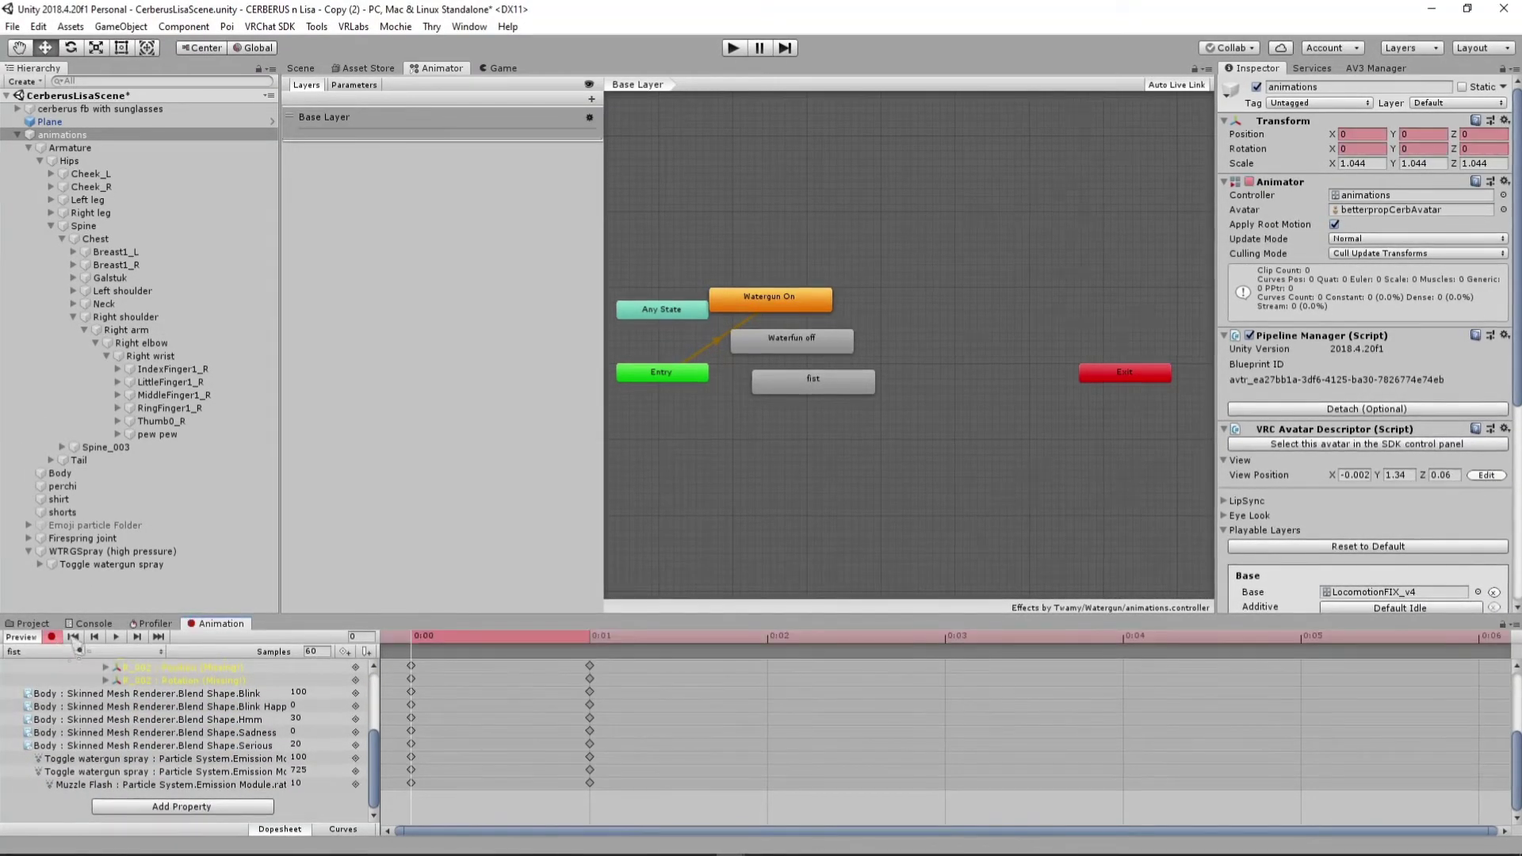
click(111, 566)
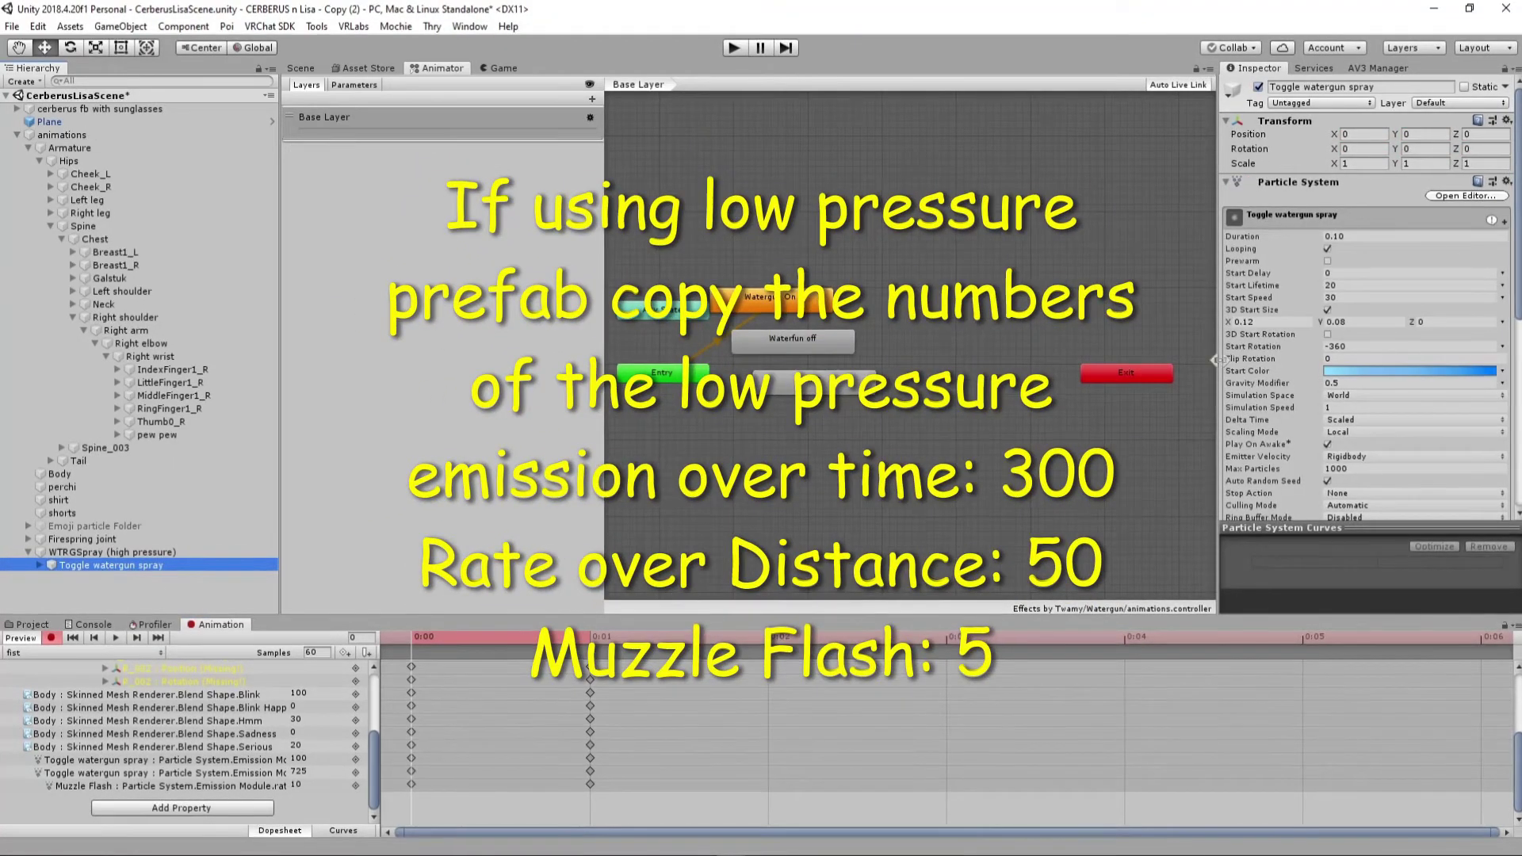
scroll(1322, 361, down, 5)
scroll(1322, 361, down, 2)
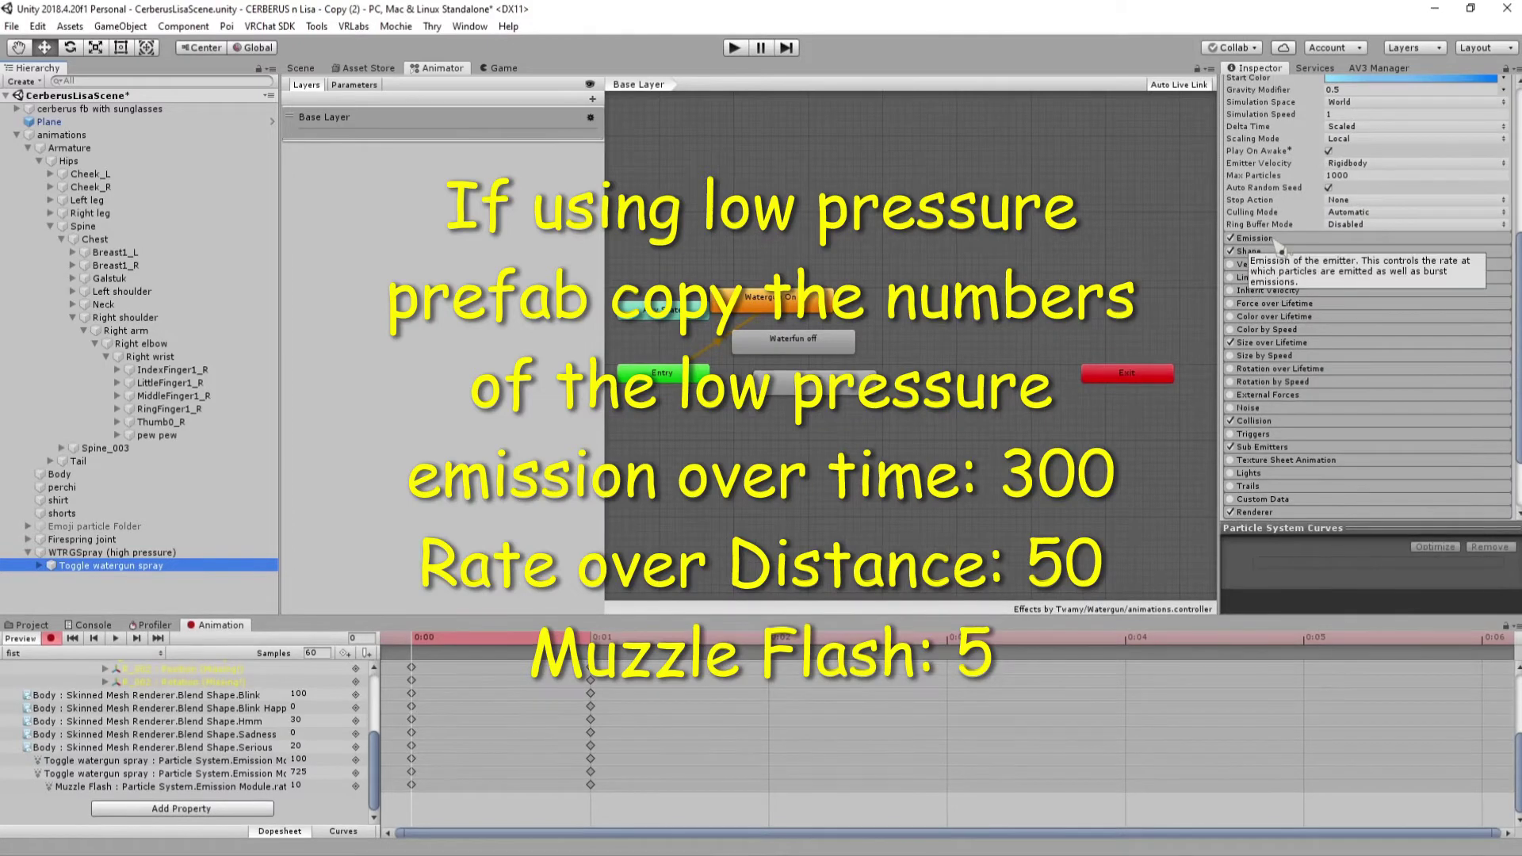
click(1268, 238)
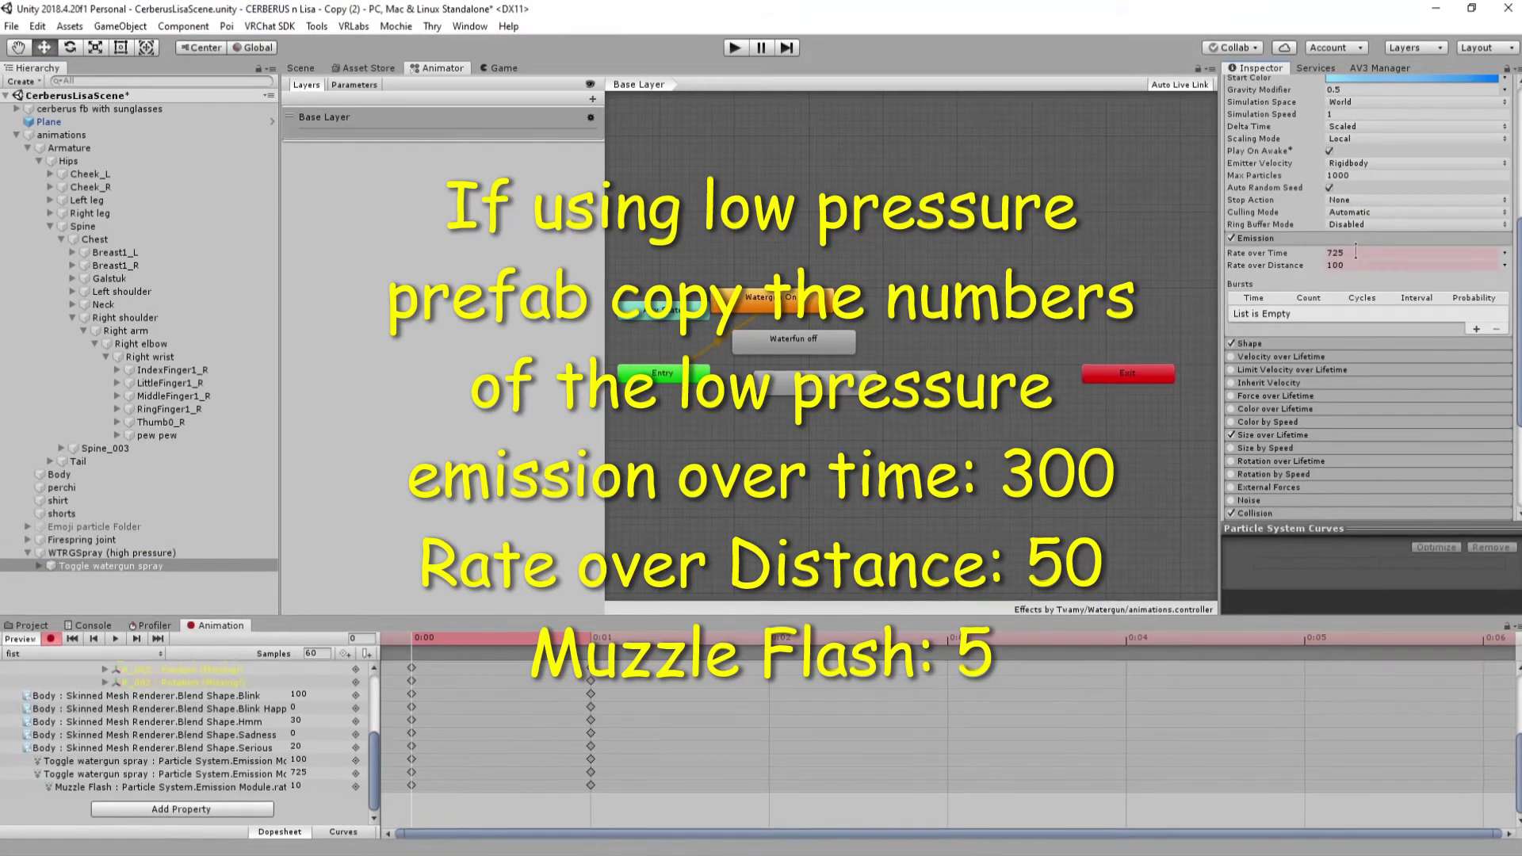
click(1355, 251)
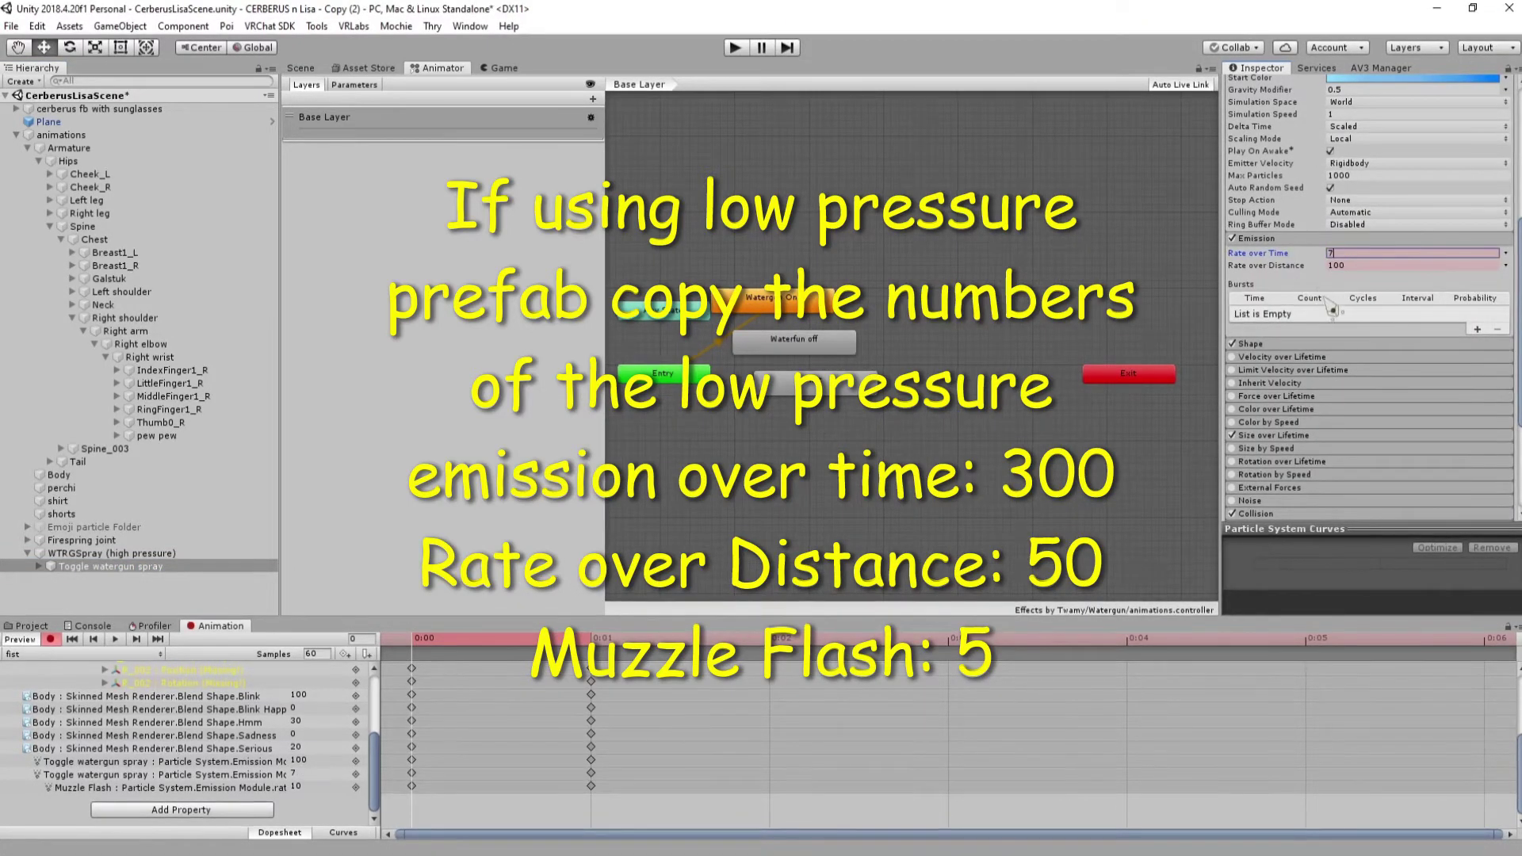
key(BackSpace)
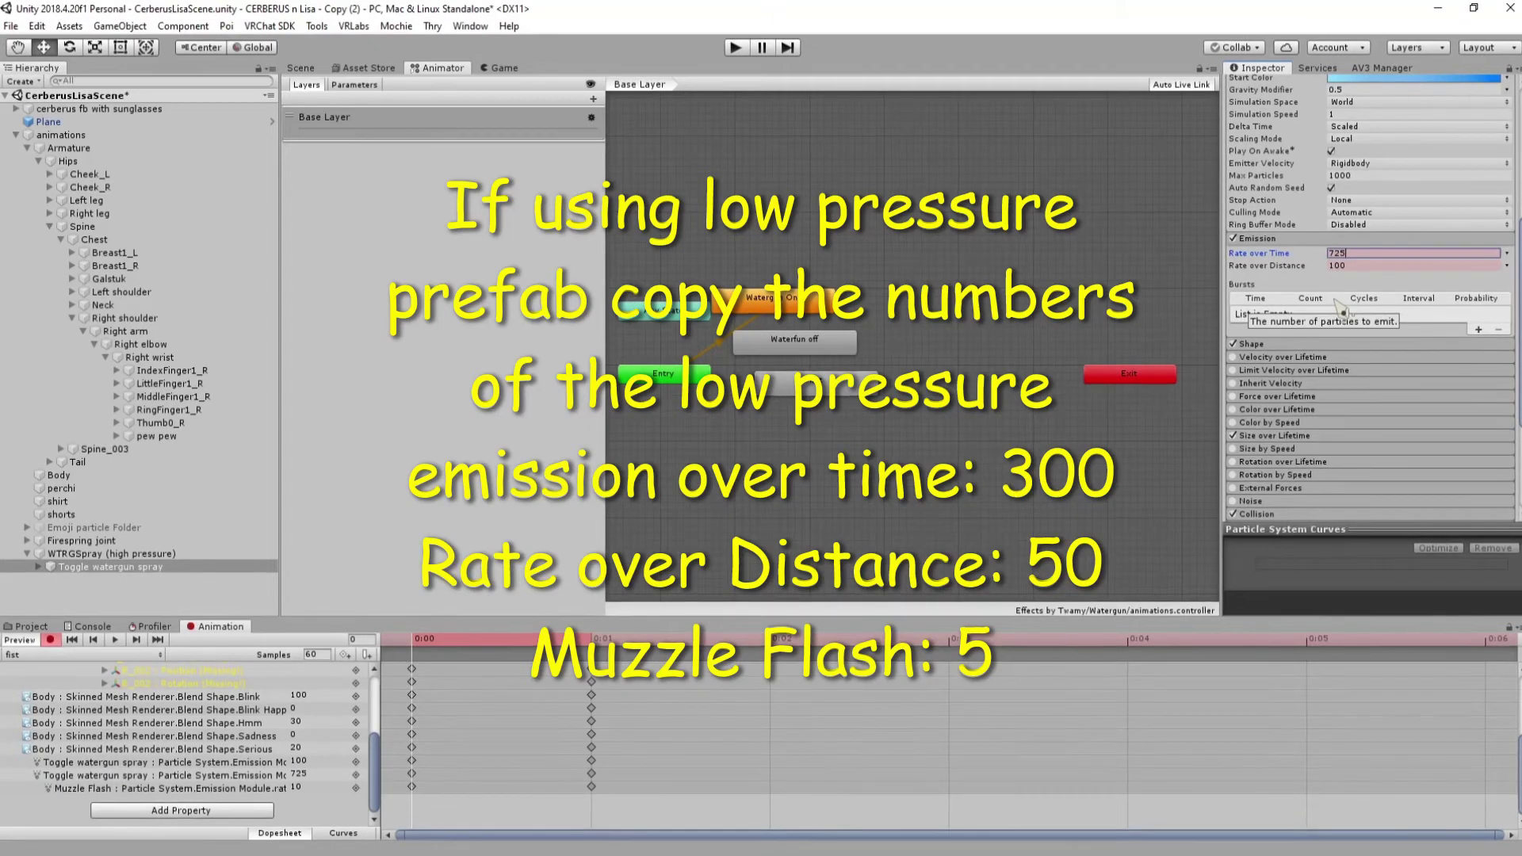
text(5)
key(Tab)
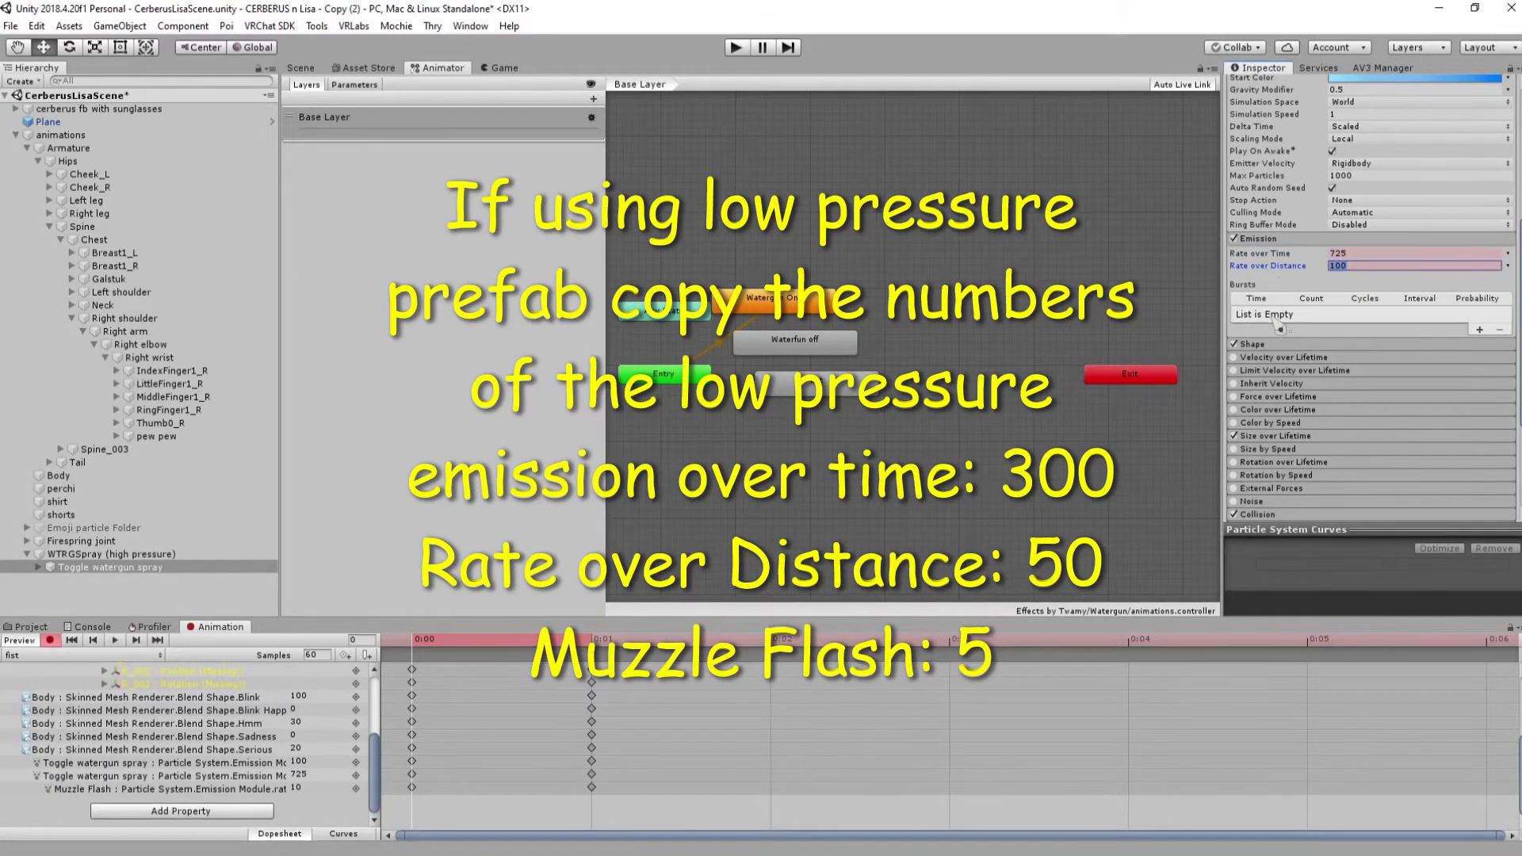
text(1)
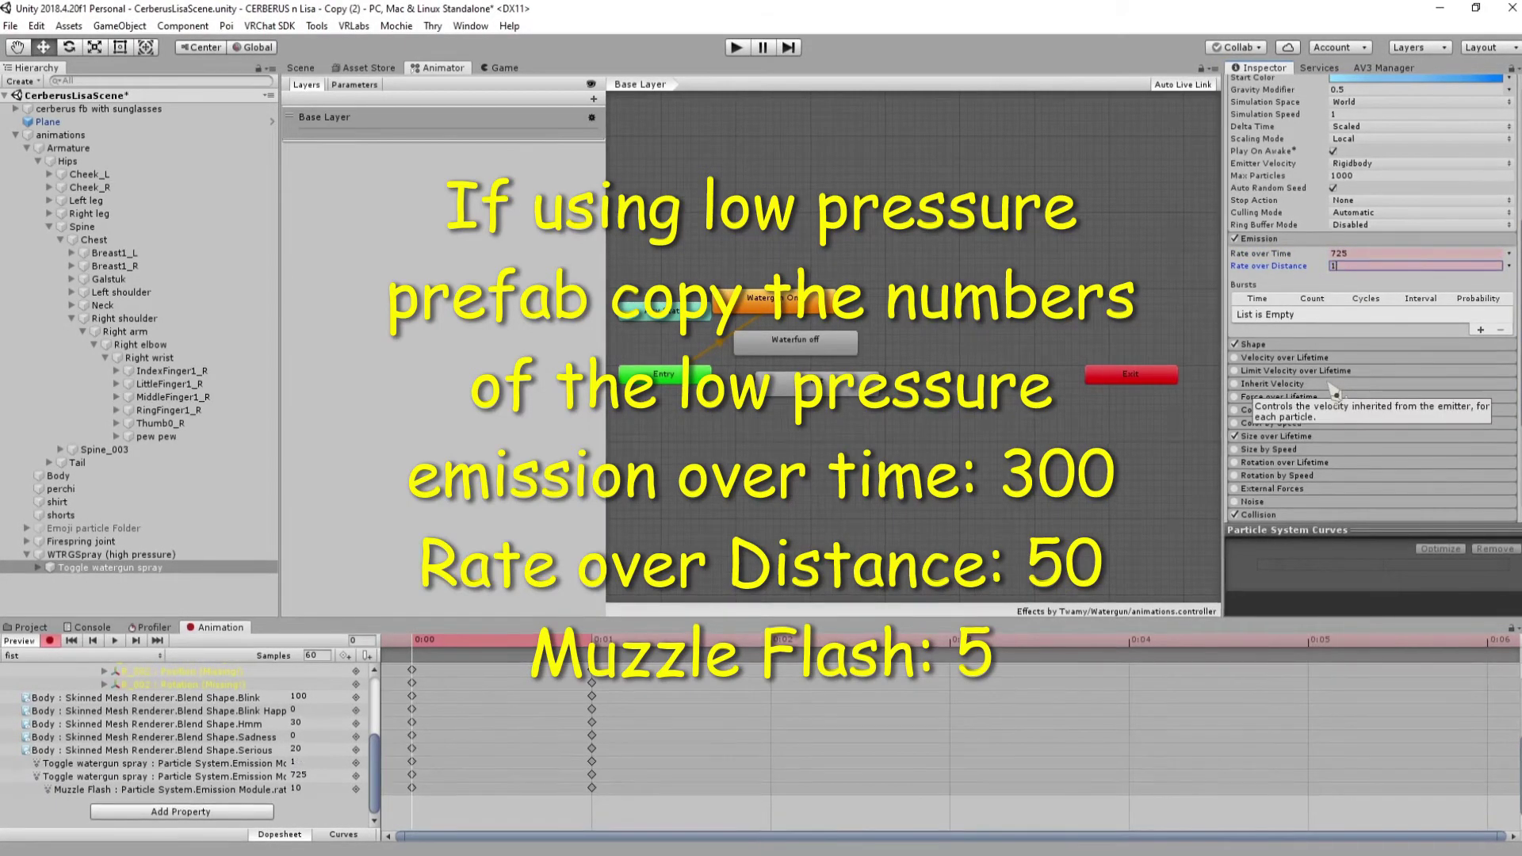
text(00)
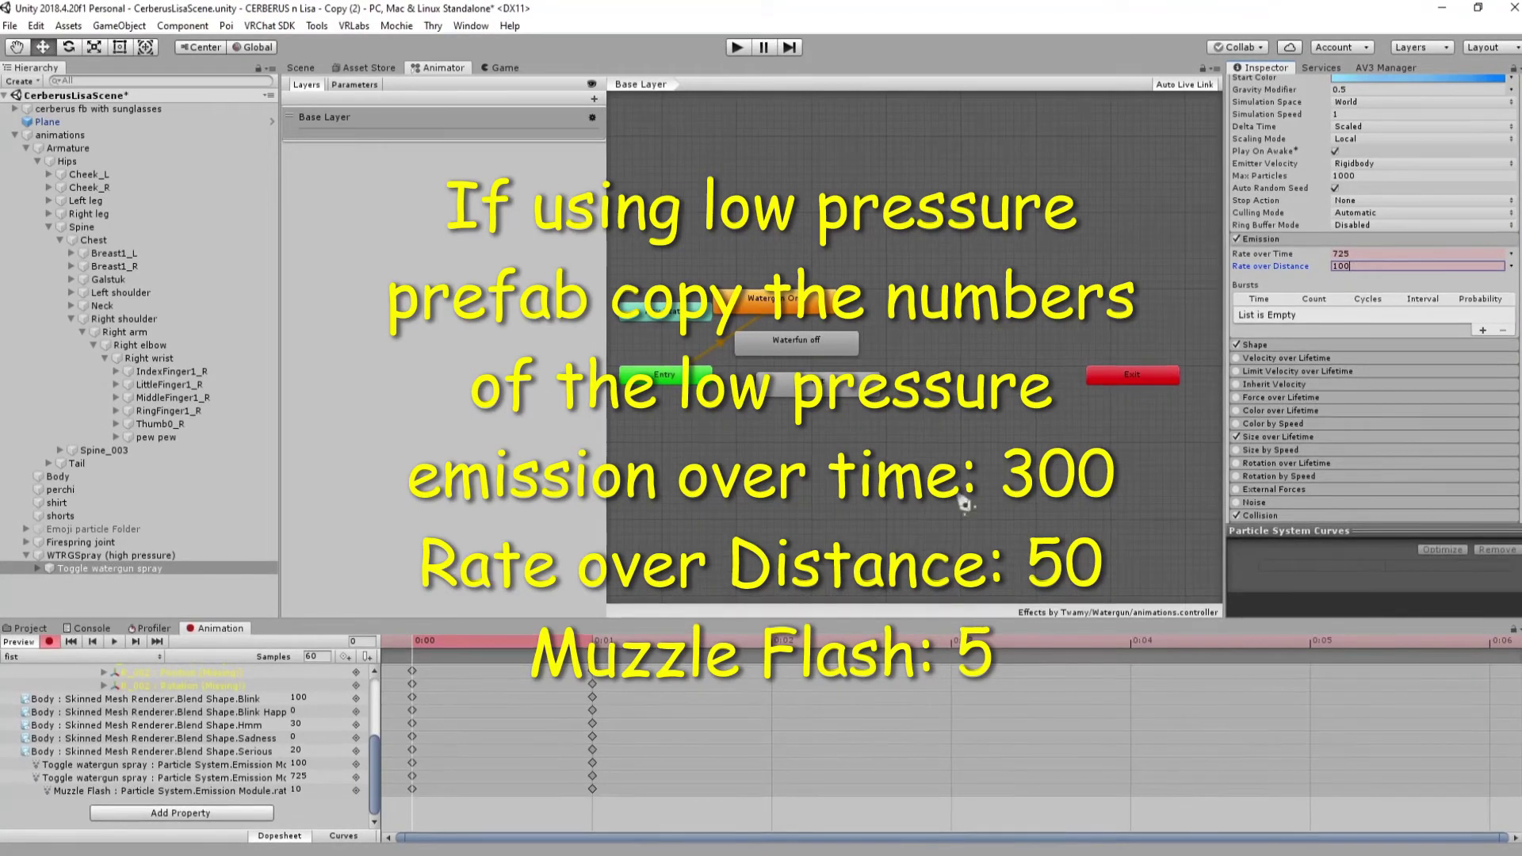
Record Muzzle Flash's emission Rate over Time as 10 in the fist clip and stop recording
click(37, 569)
scroll(141, 511, down, 1)
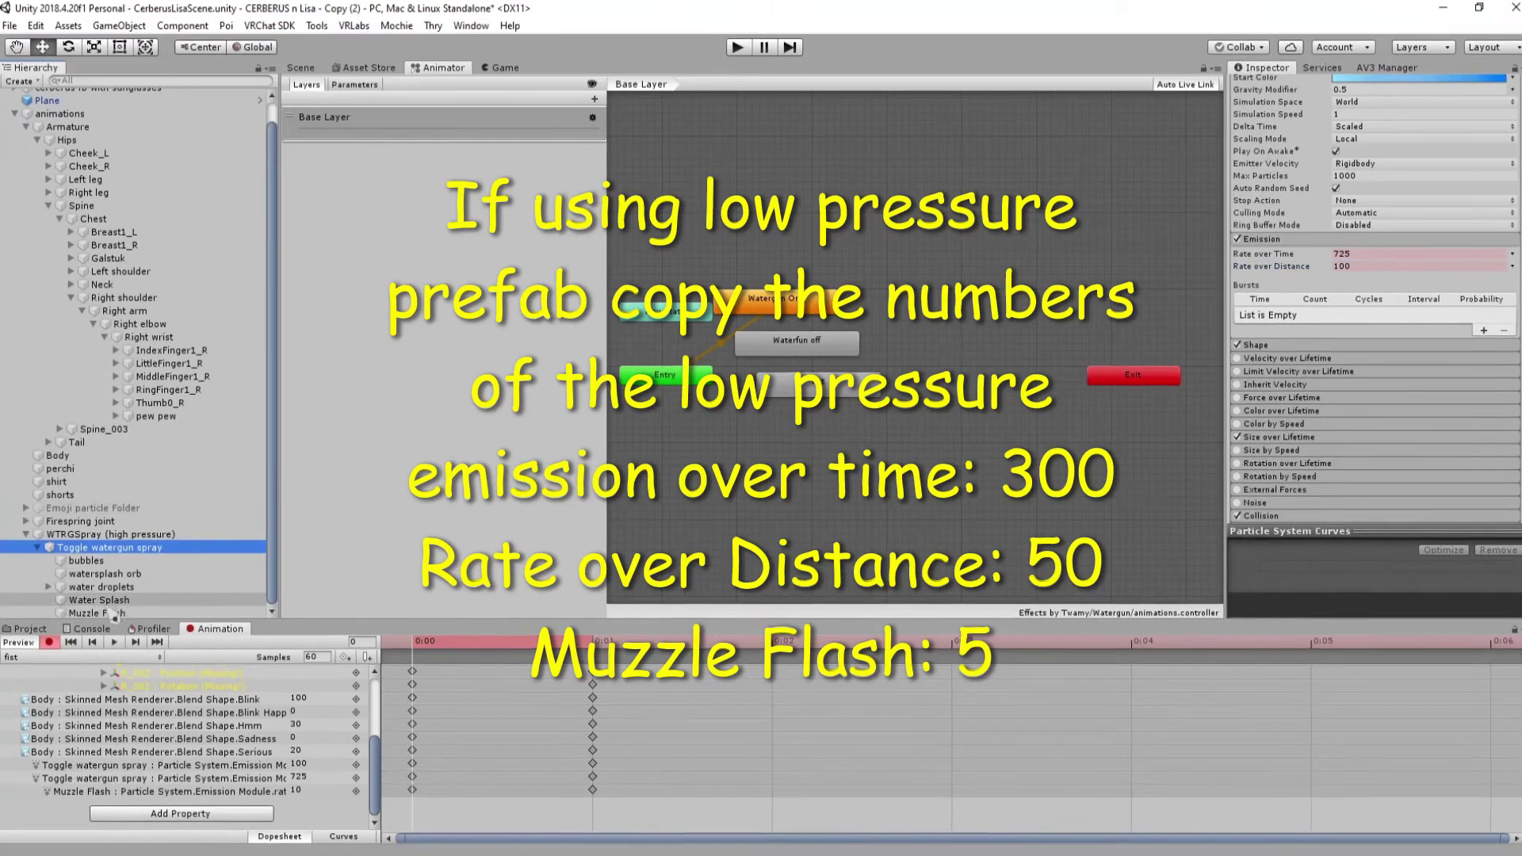
click(118, 612)
click(1300, 242)
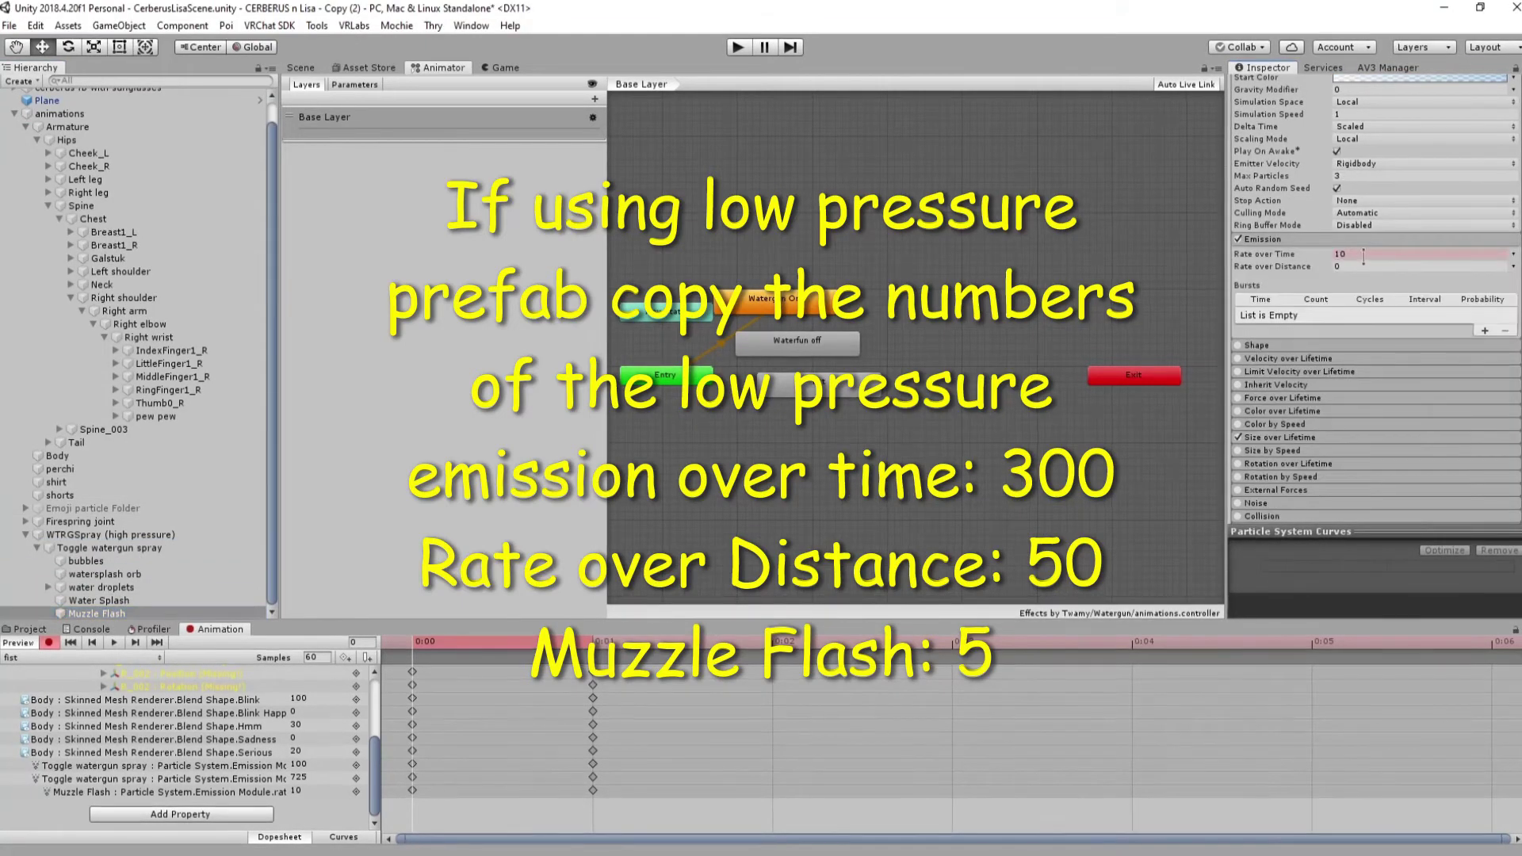
click(1295, 256)
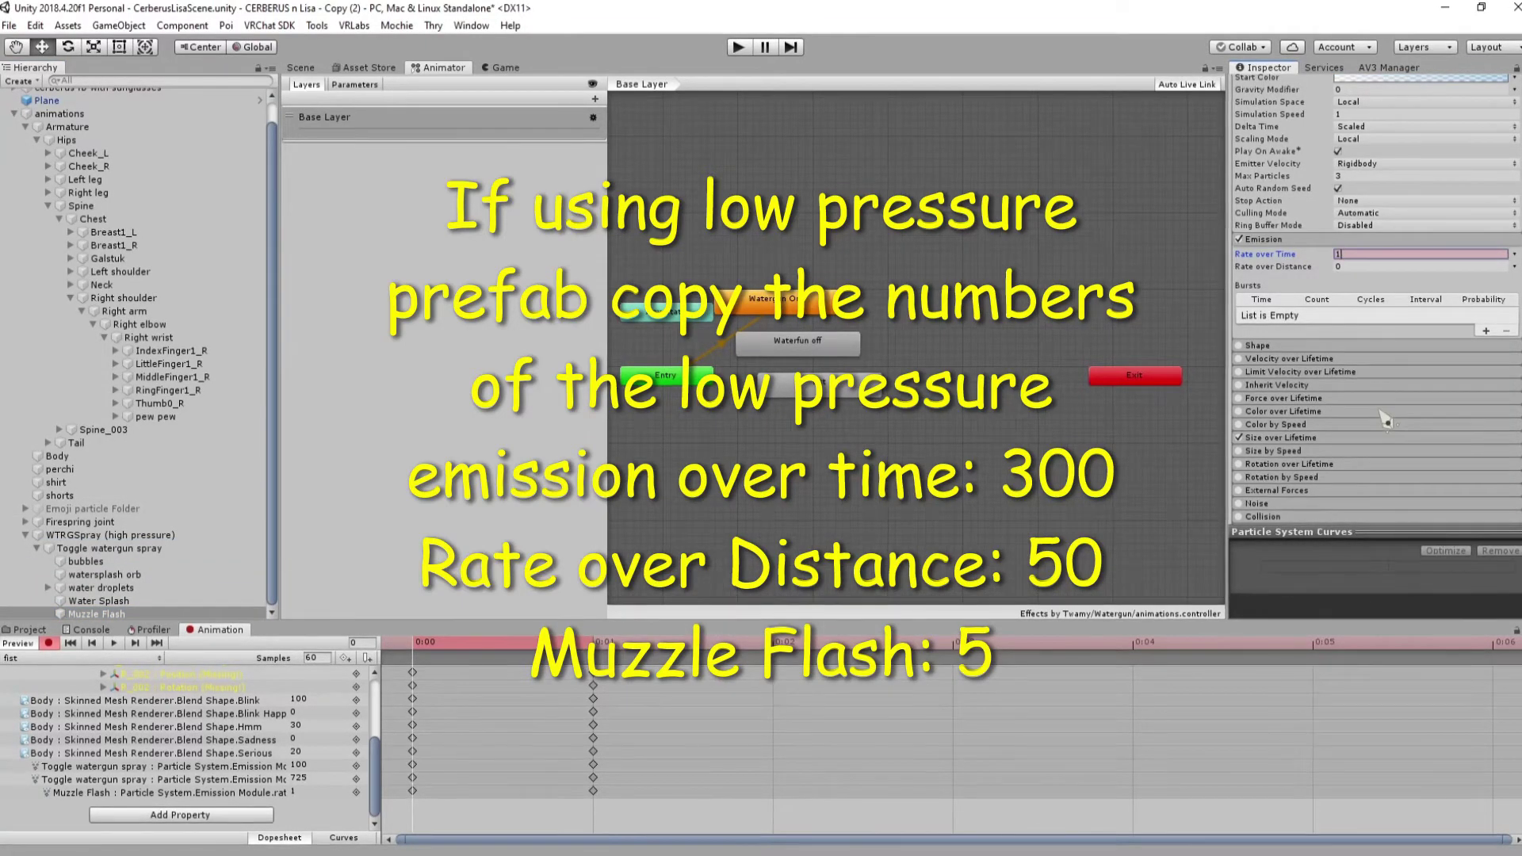
text(10)
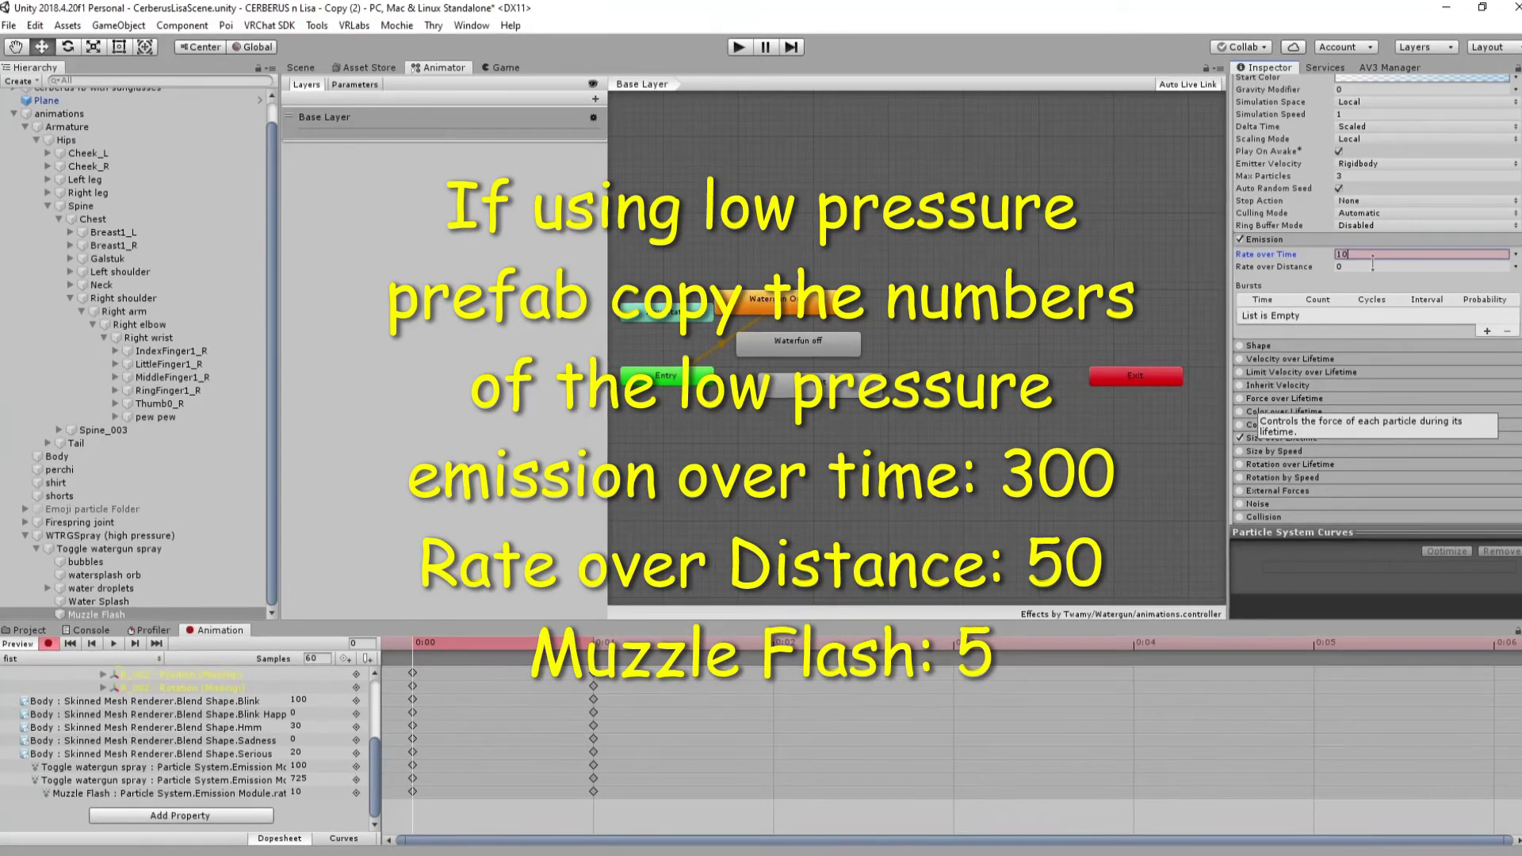
click(53, 645)
click(49, 644)
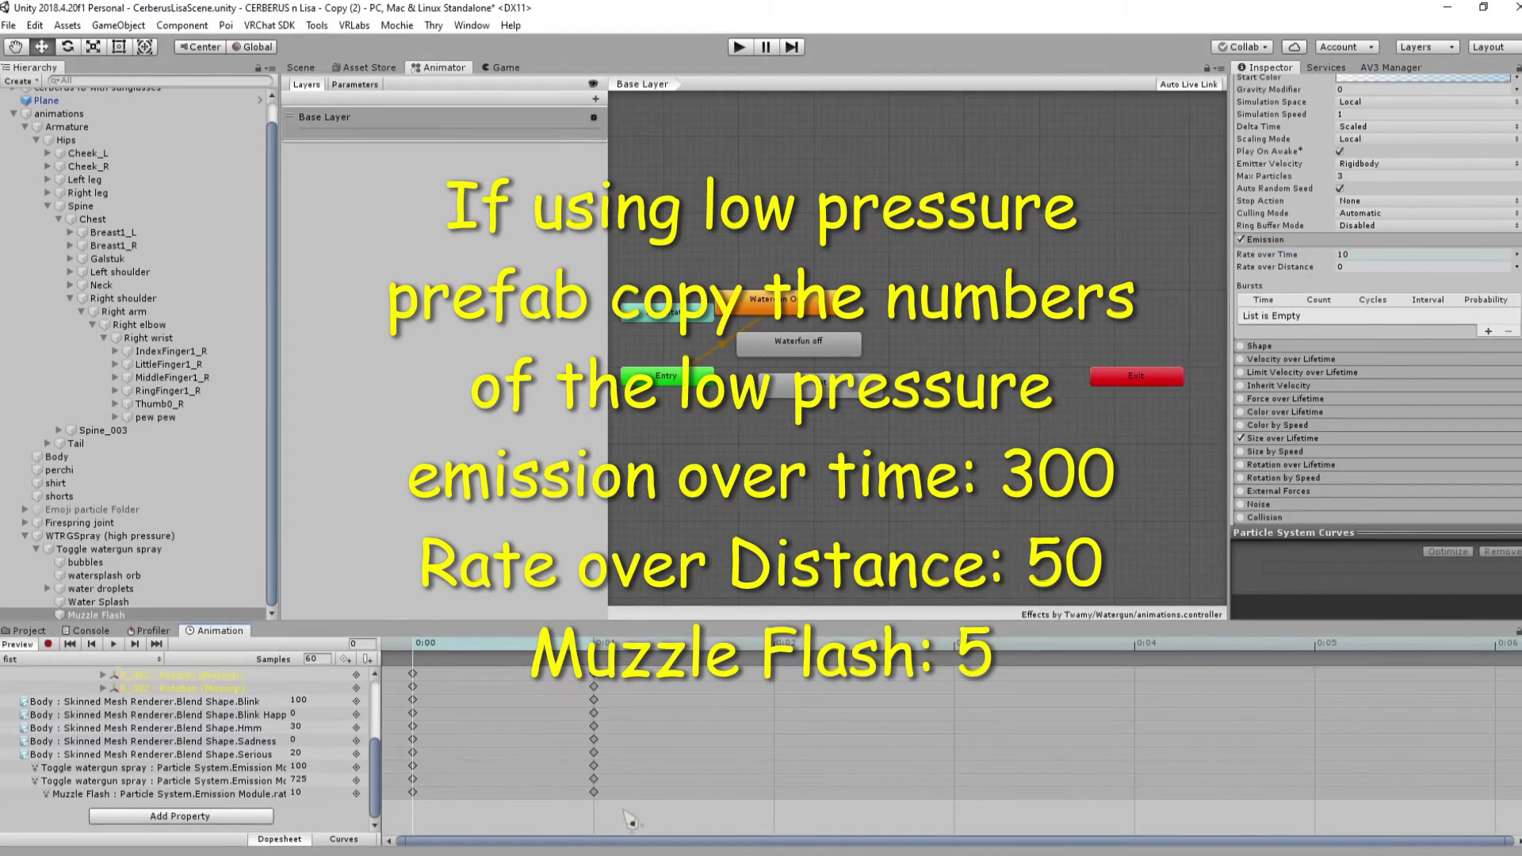
Delete the frame 1 keyframes of the Toggle watergun spray and Muzzle Flash emission properties
click(596, 792)
click(595, 781)
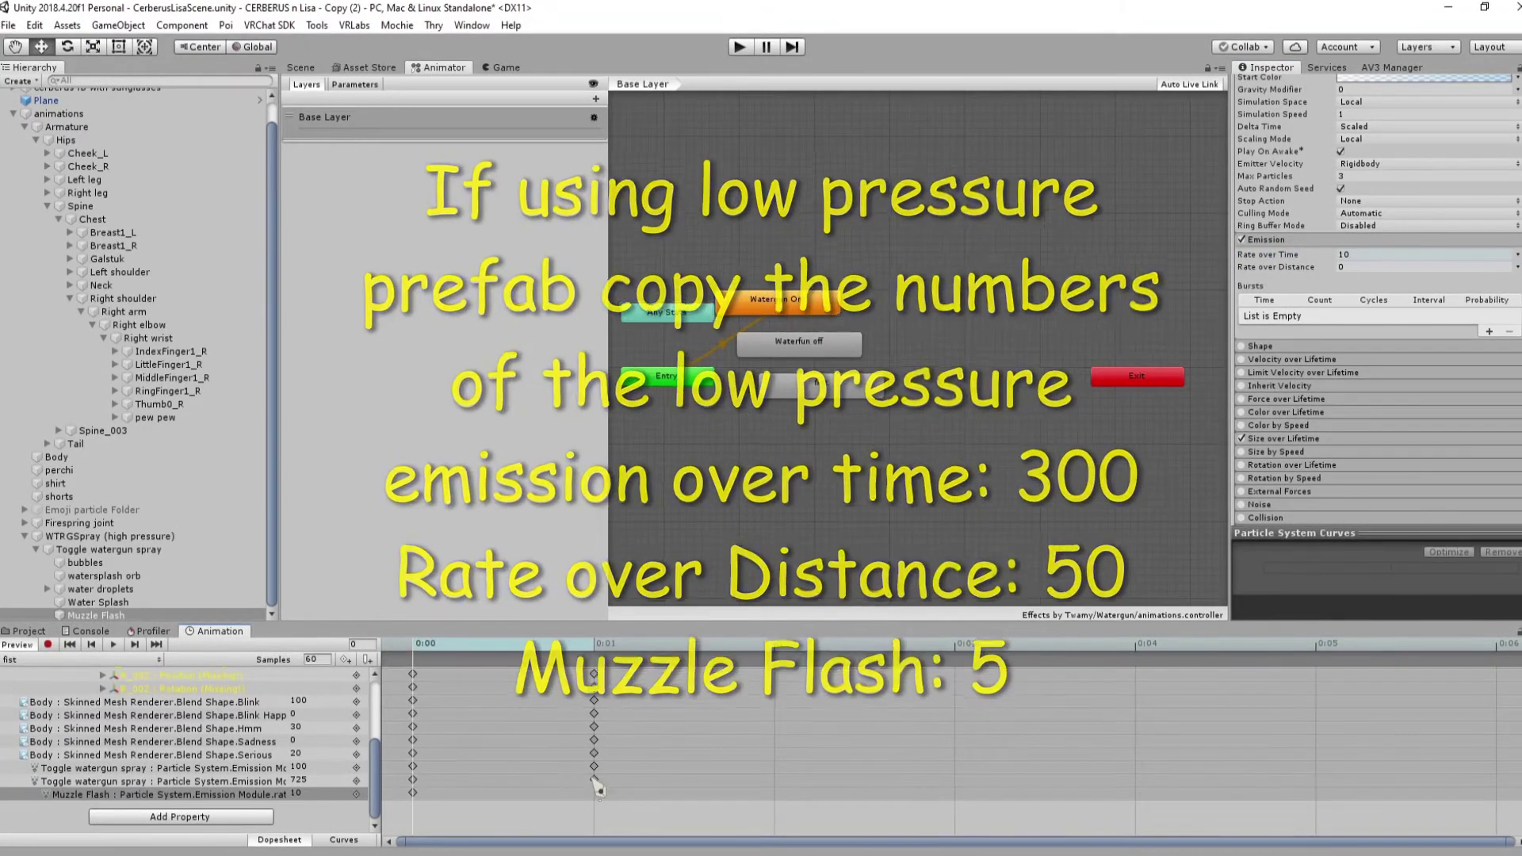
click(595, 767)
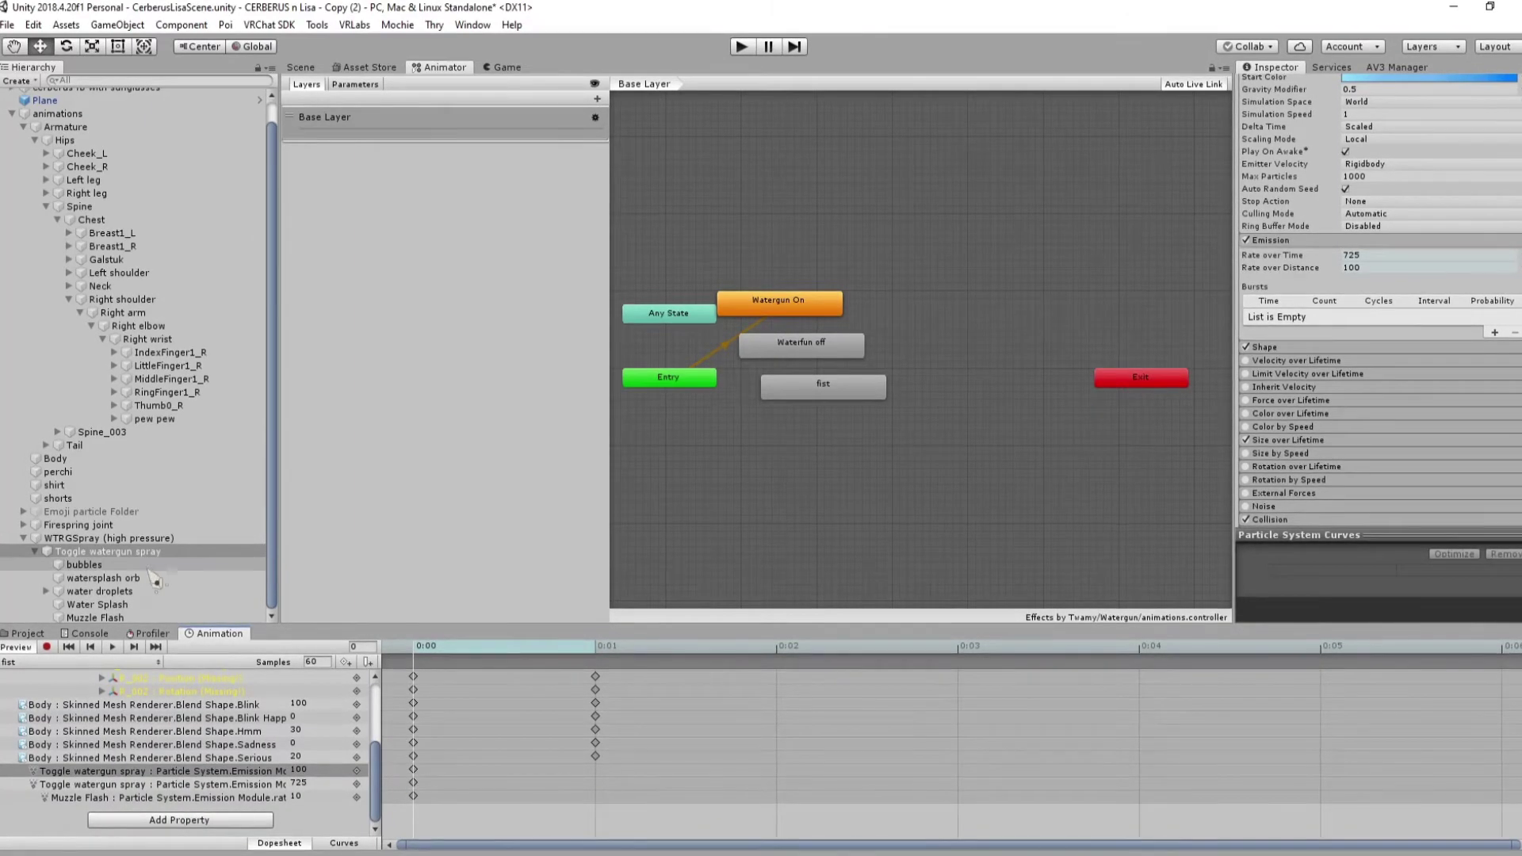
Copy the three frame 0 emission keyframes of Toggle watergun spray and Muzzle Flash to frame 1 of the fist clip
click(413, 796)
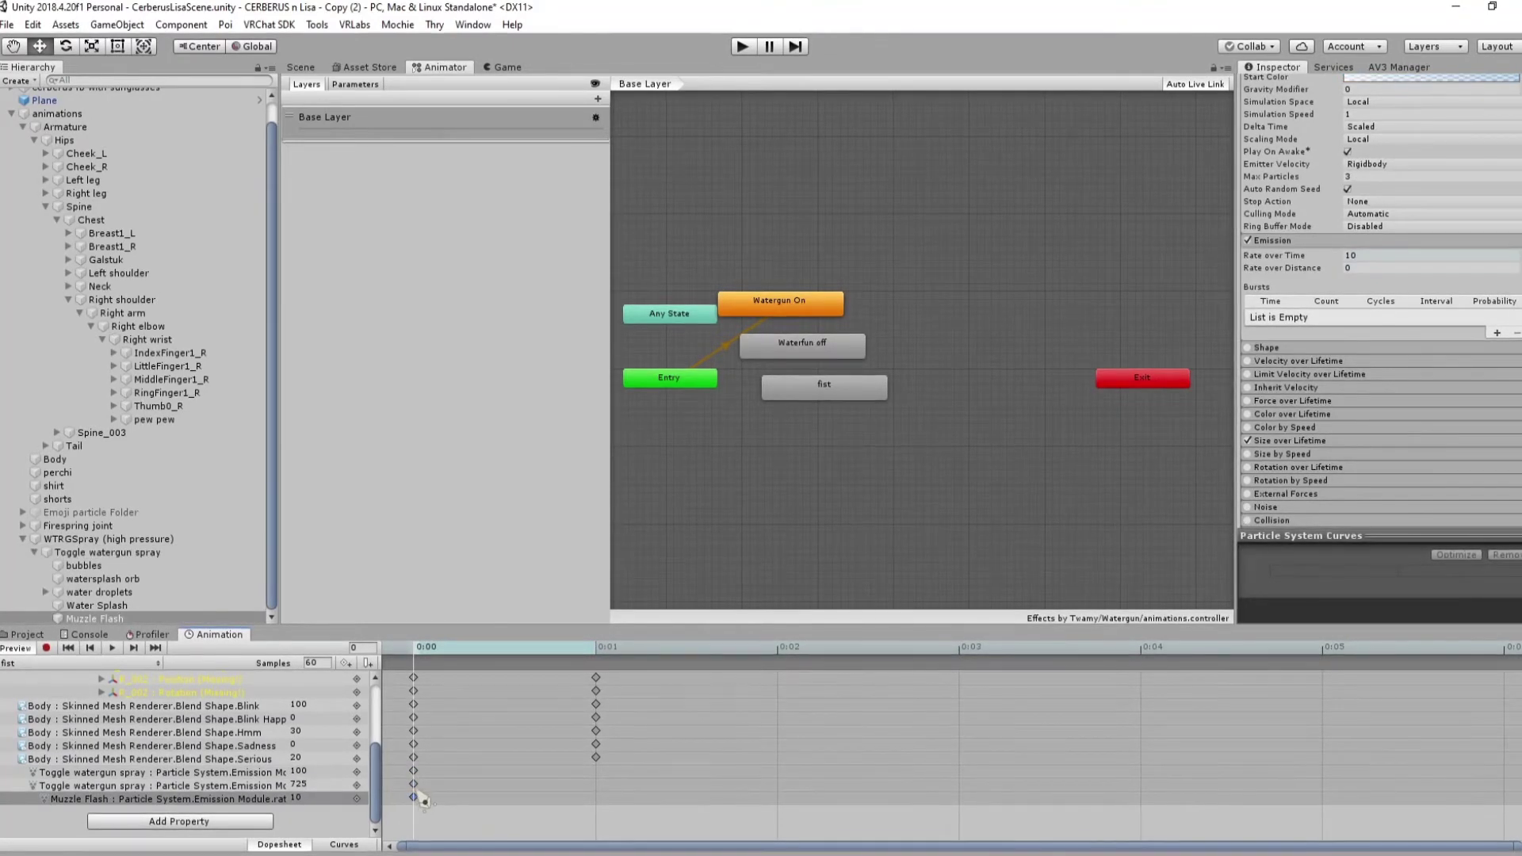
drag(446, 656, 434, 795)
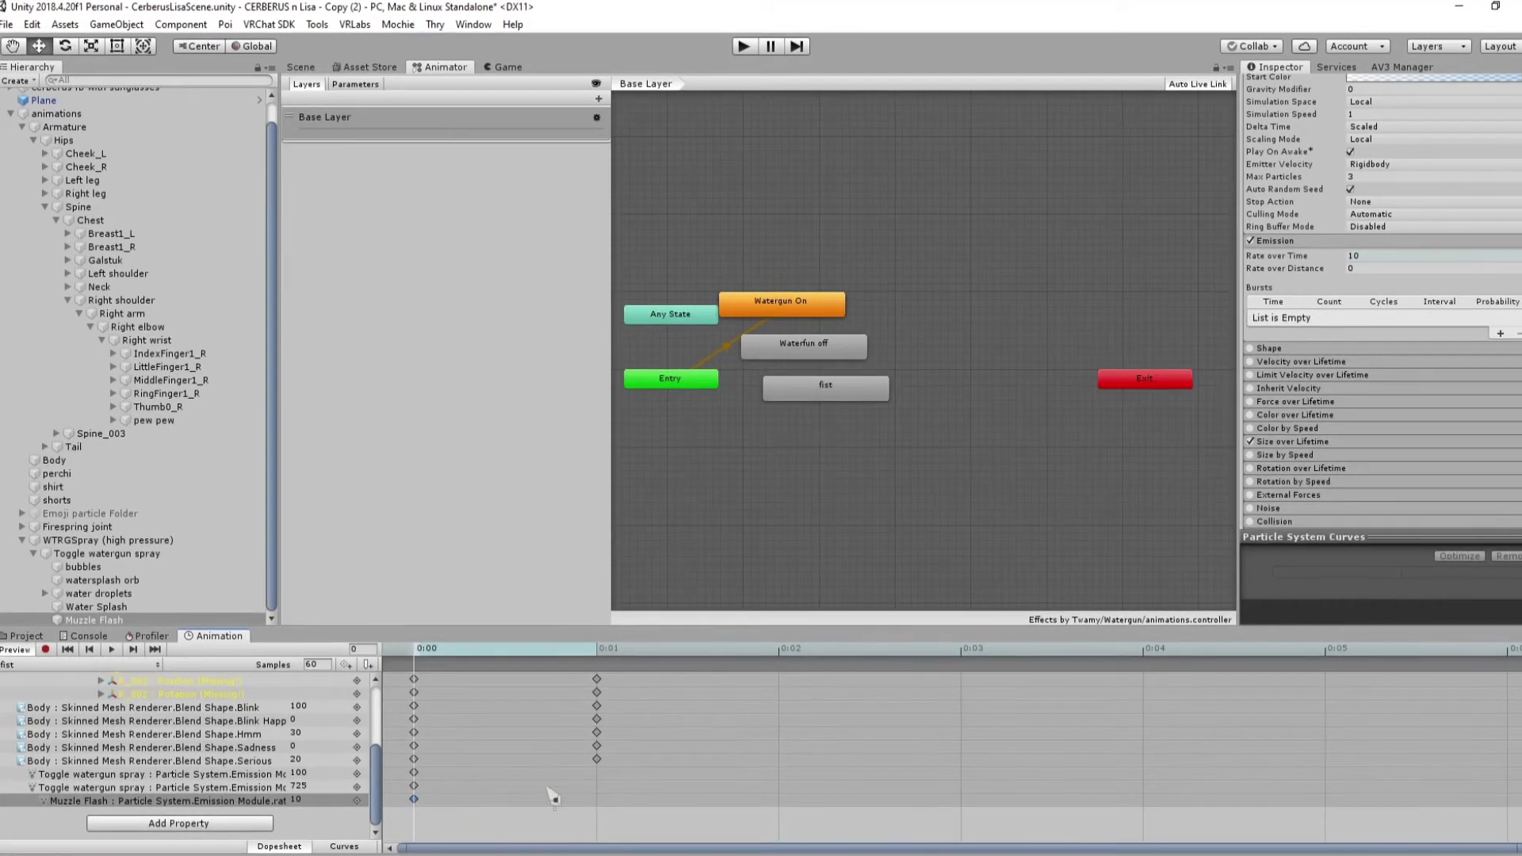
shift+click(415, 788)
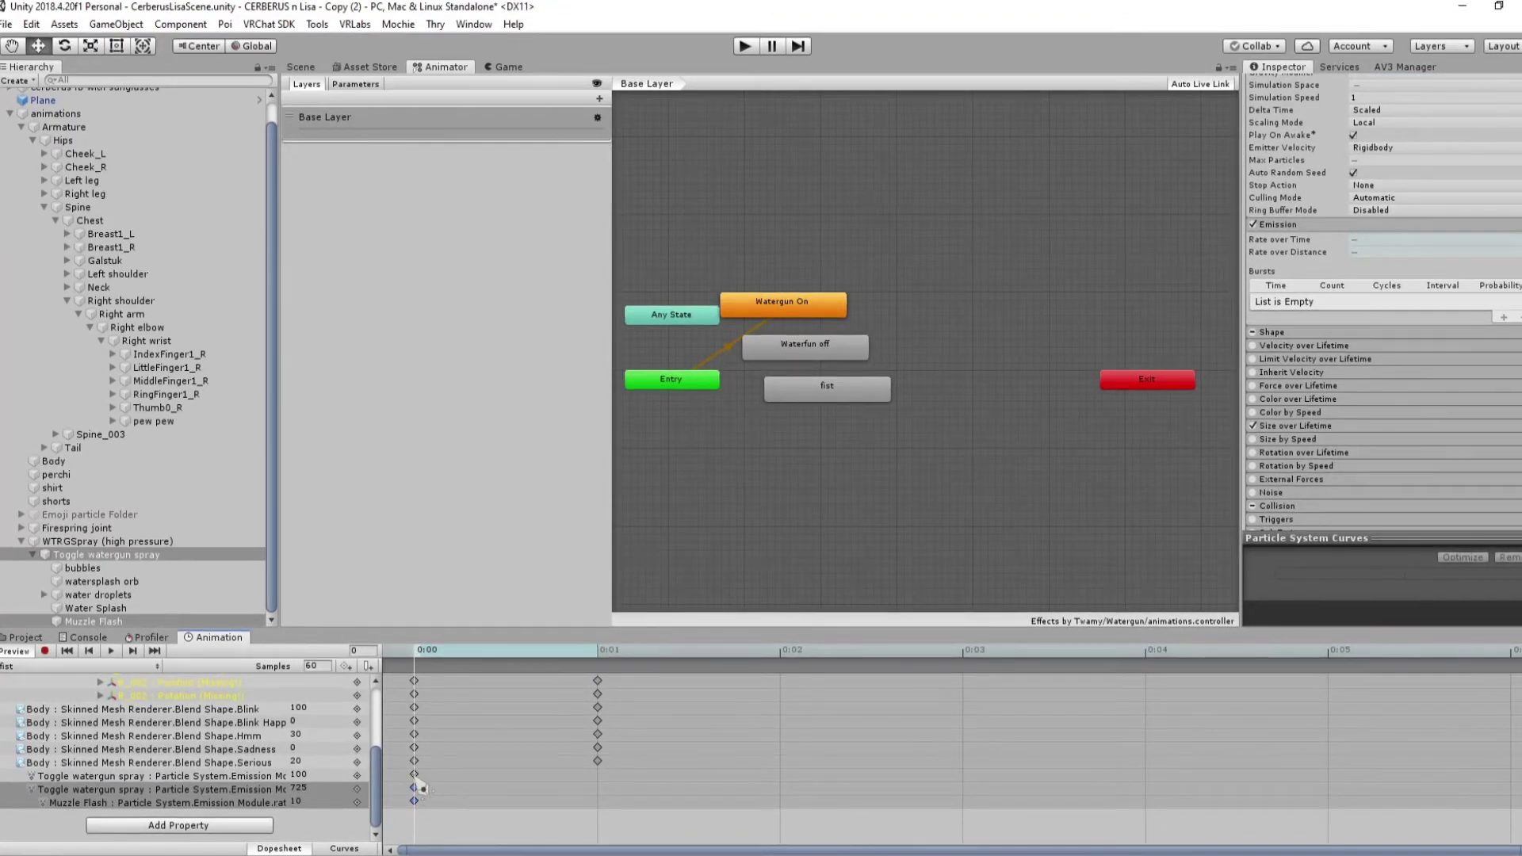
shift+click(414, 775)
drag(379, 783, 524, 783)
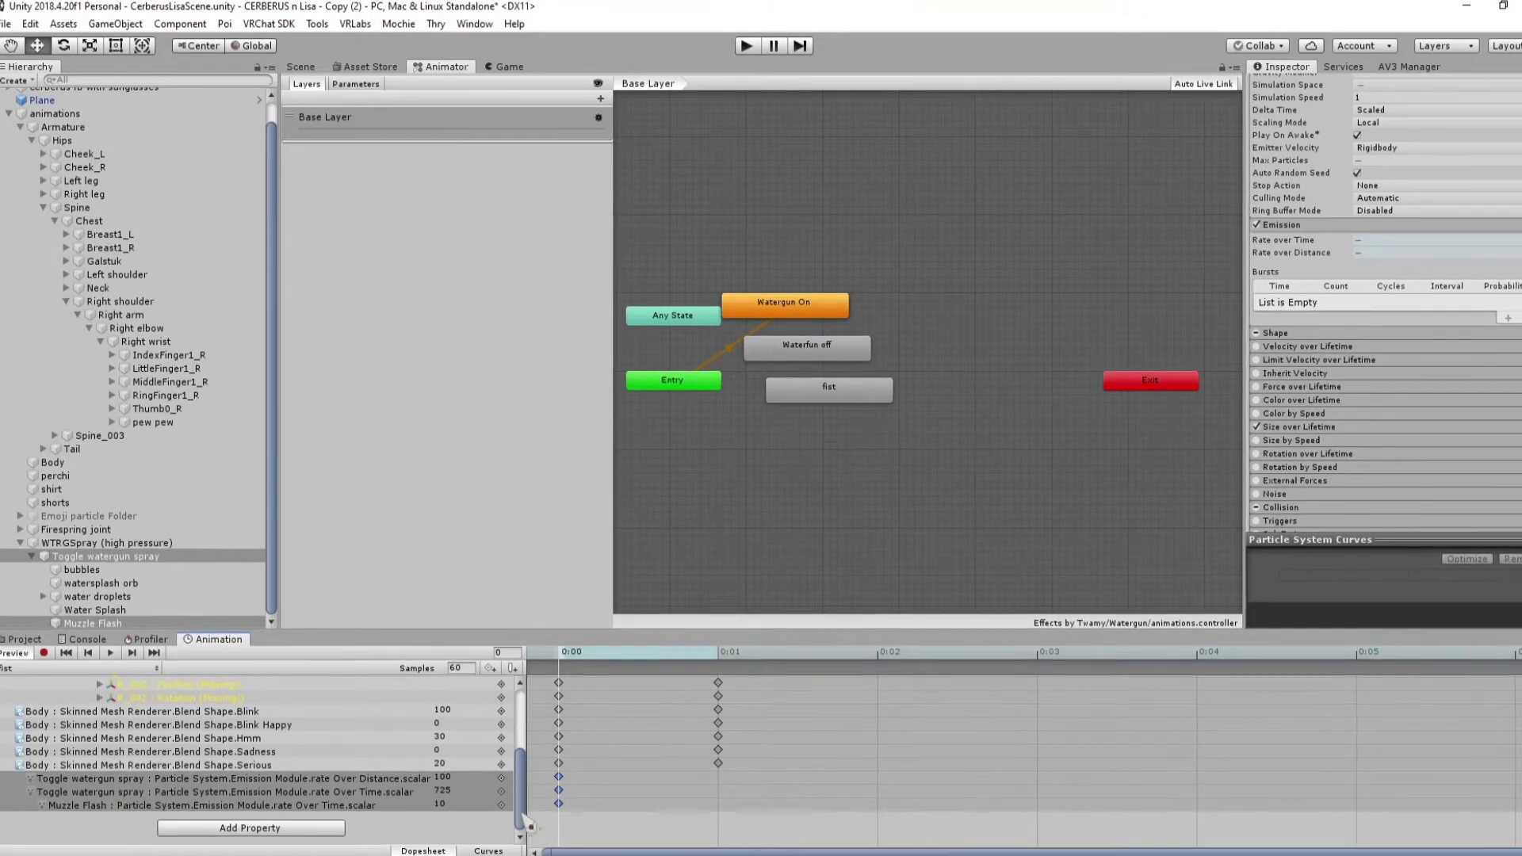
drag(559, 658, 717, 669)
drag(717, 668, 553, 666)
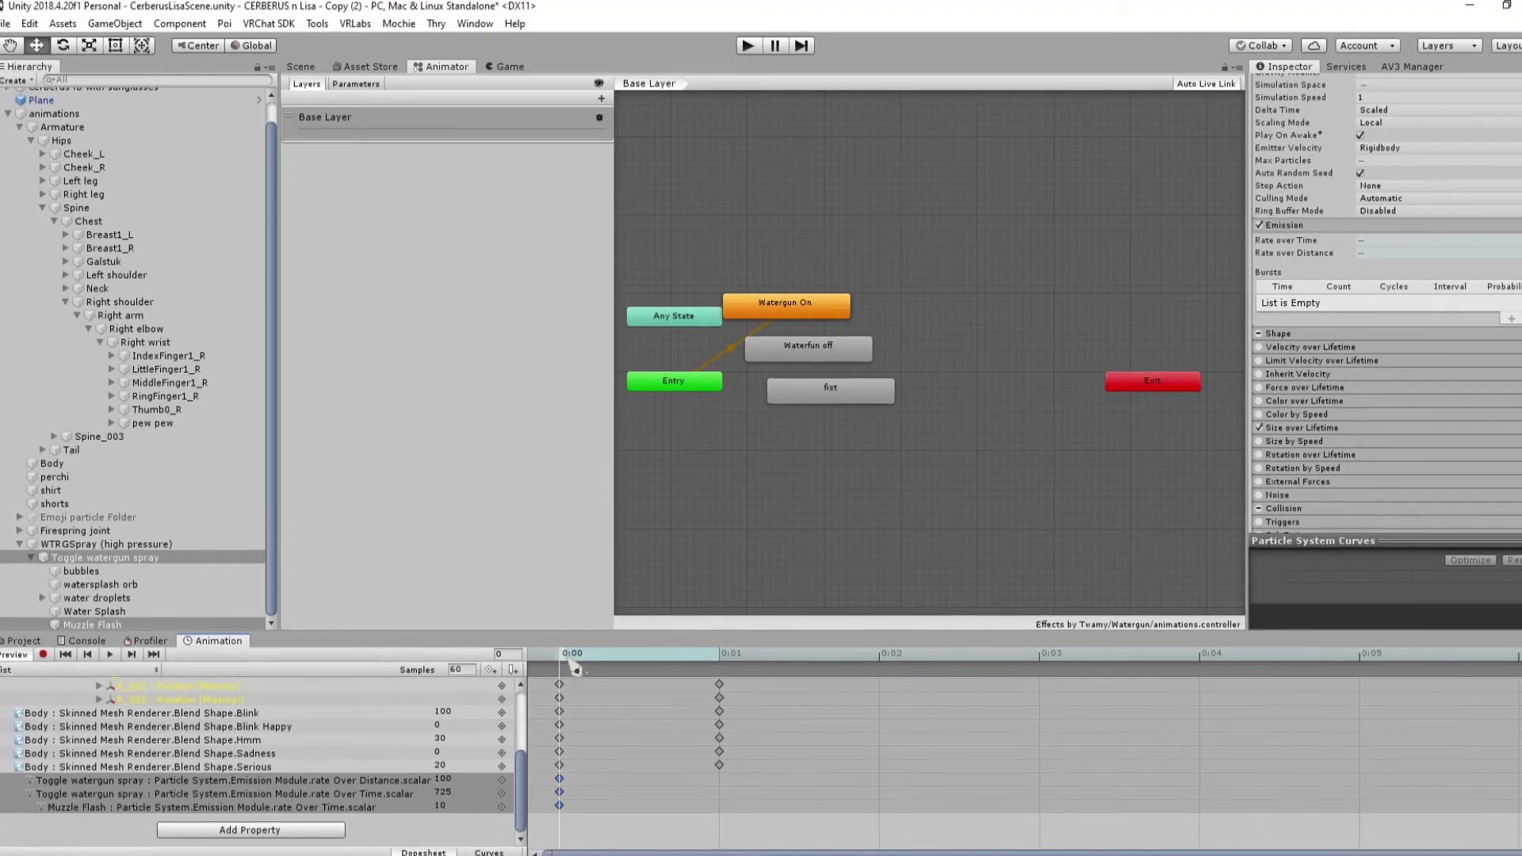
mouse_move(575, 670)
mouse_down()
mouse_move(740, 684)
mouse_move(566, 666)
mouse_up()
key(ctrl+v)
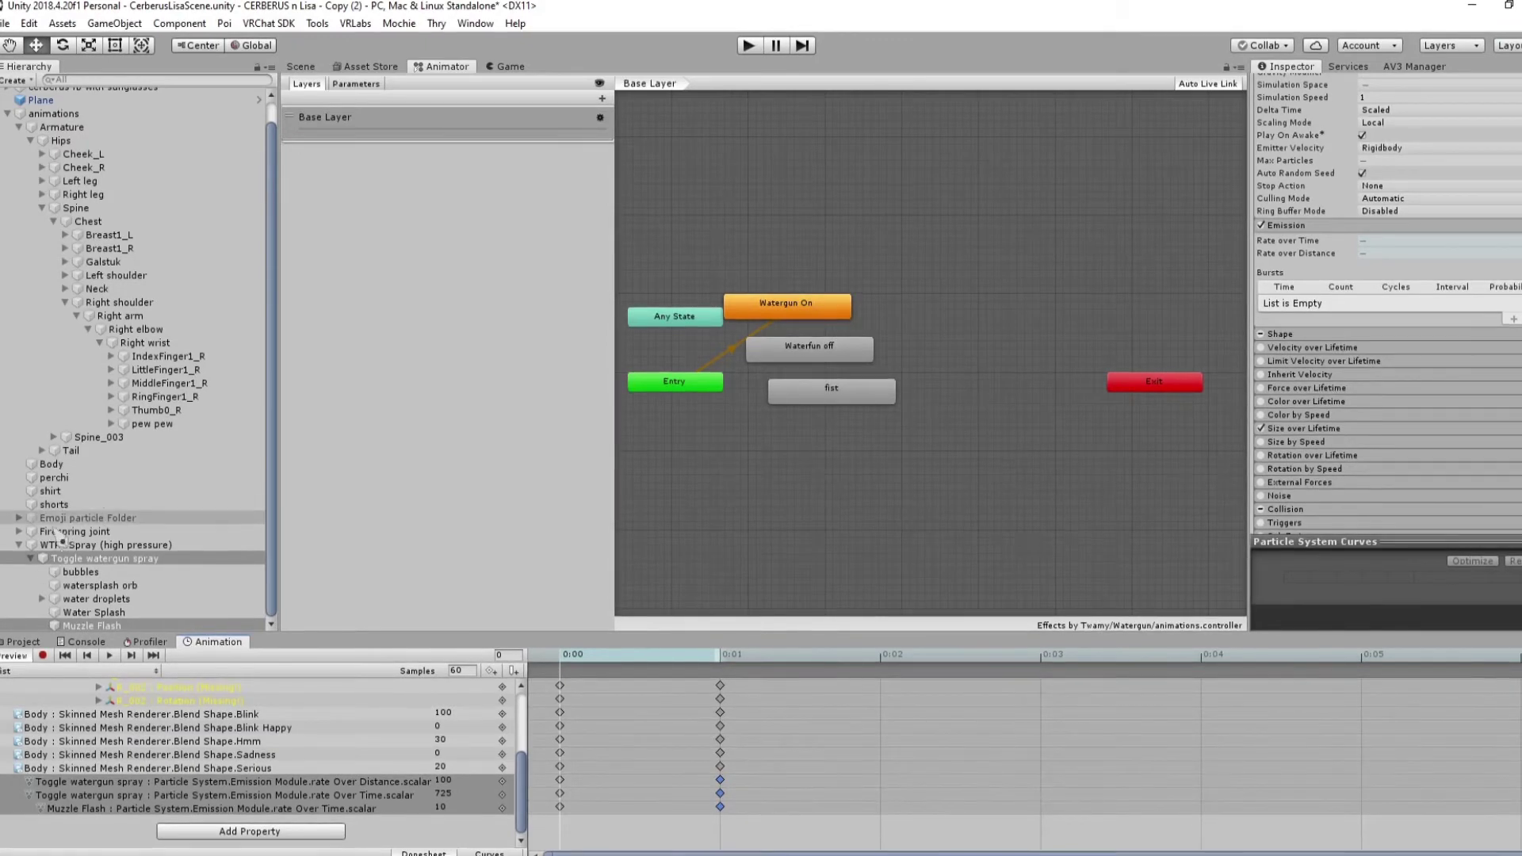
Collapse the WTRGSpray and animations avatar hierarchies and show the project files in place of the animation timeline
click(32, 560)
click(19, 568)
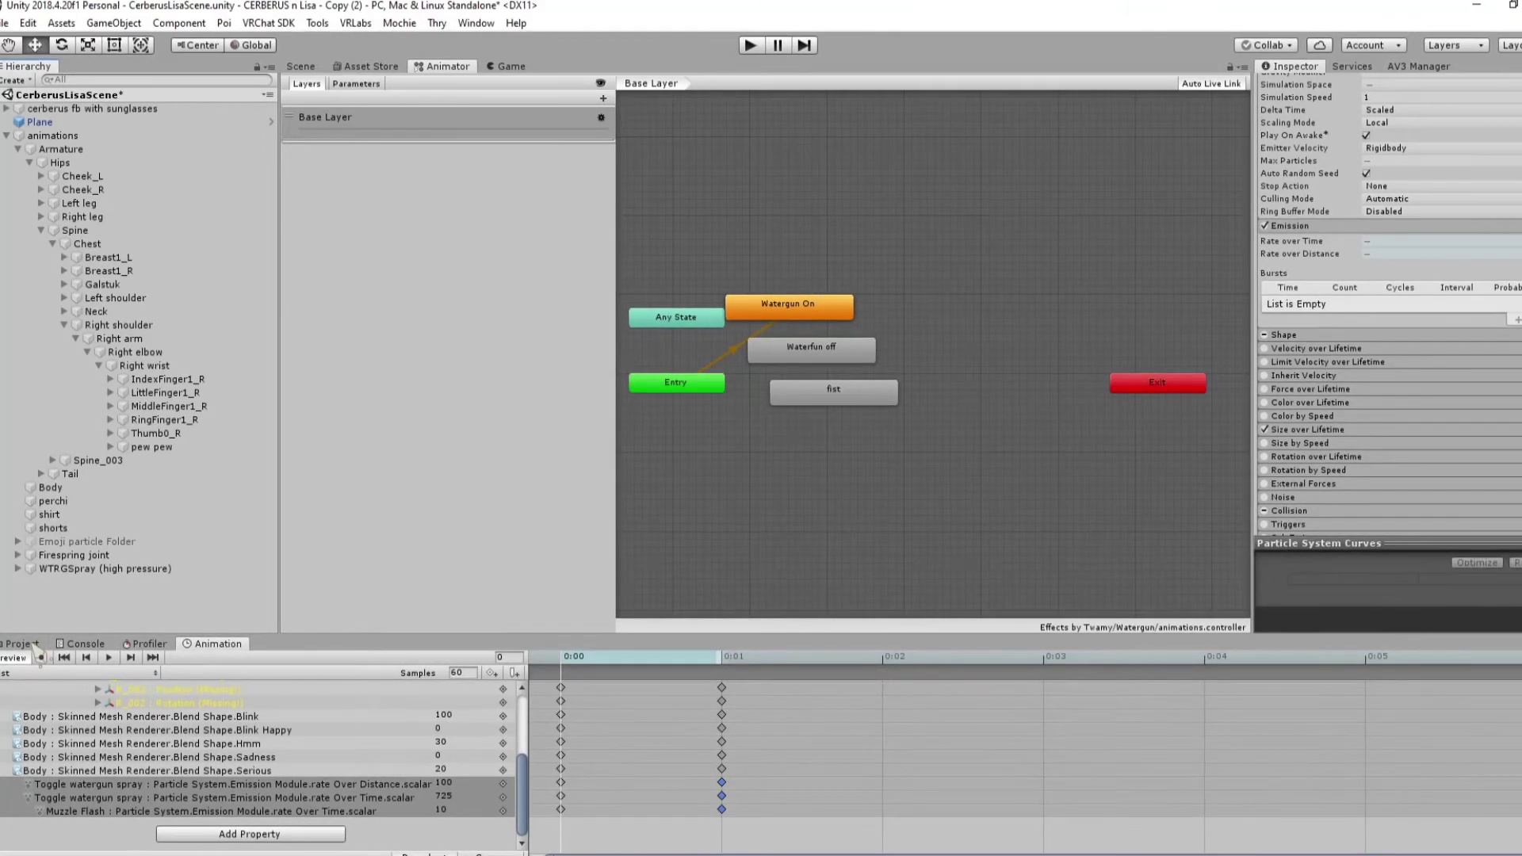
click(31, 645)
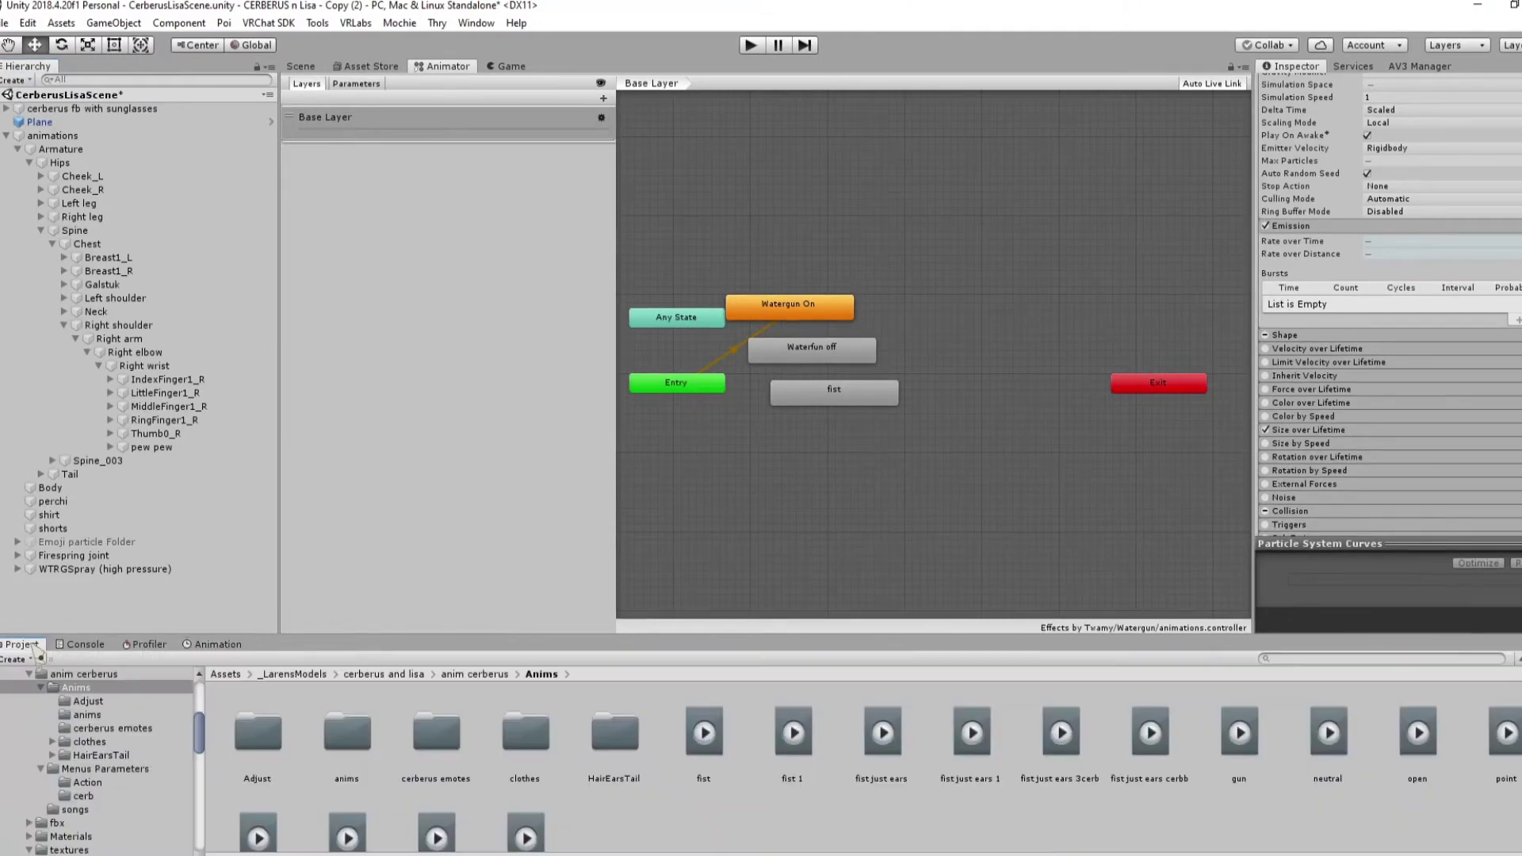
click(17, 569)
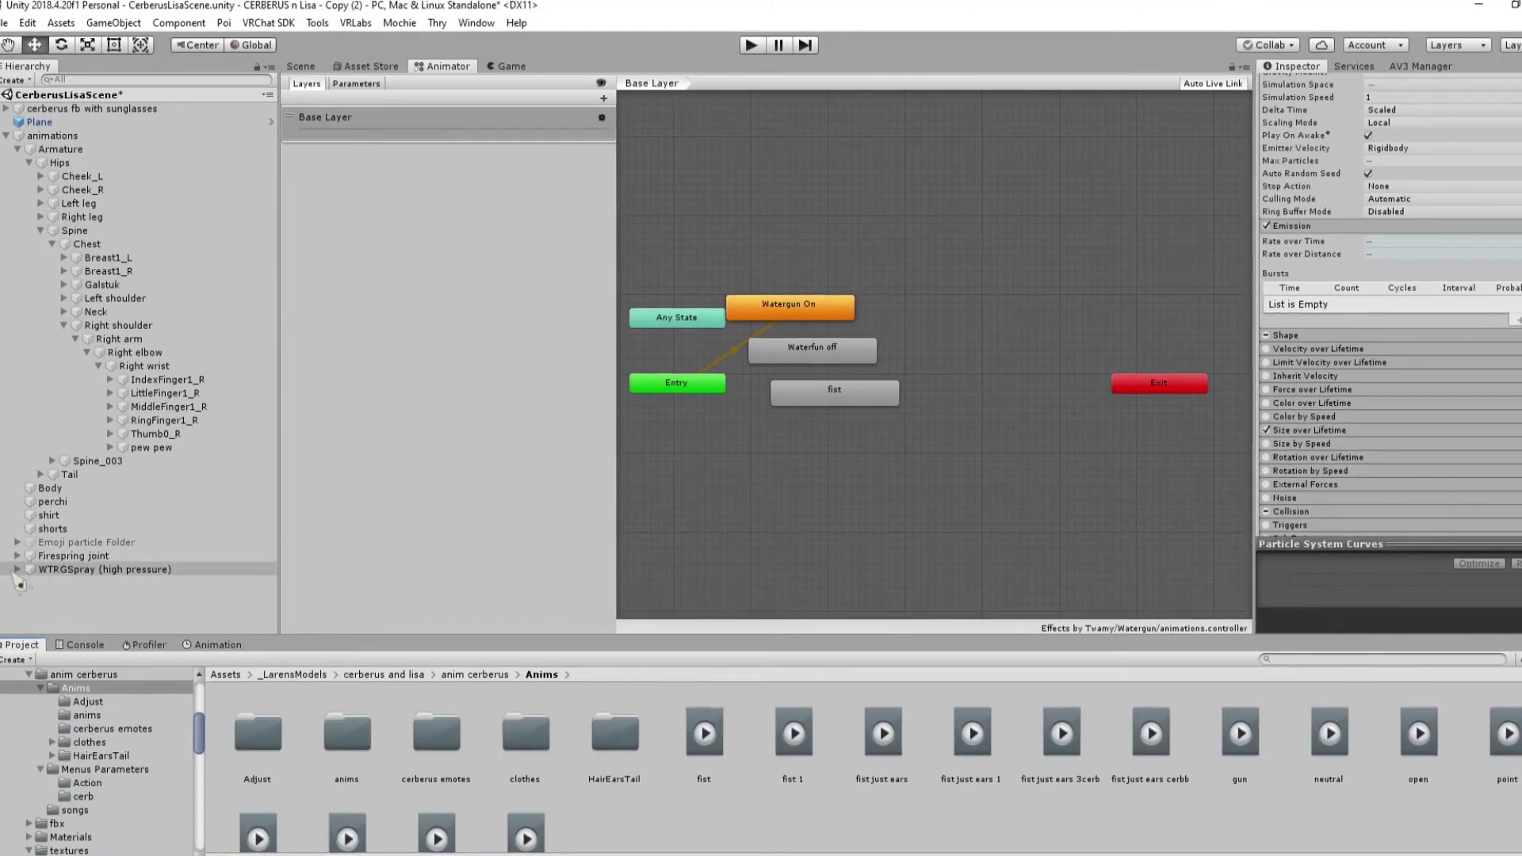
click(24, 583)
click(16, 569)
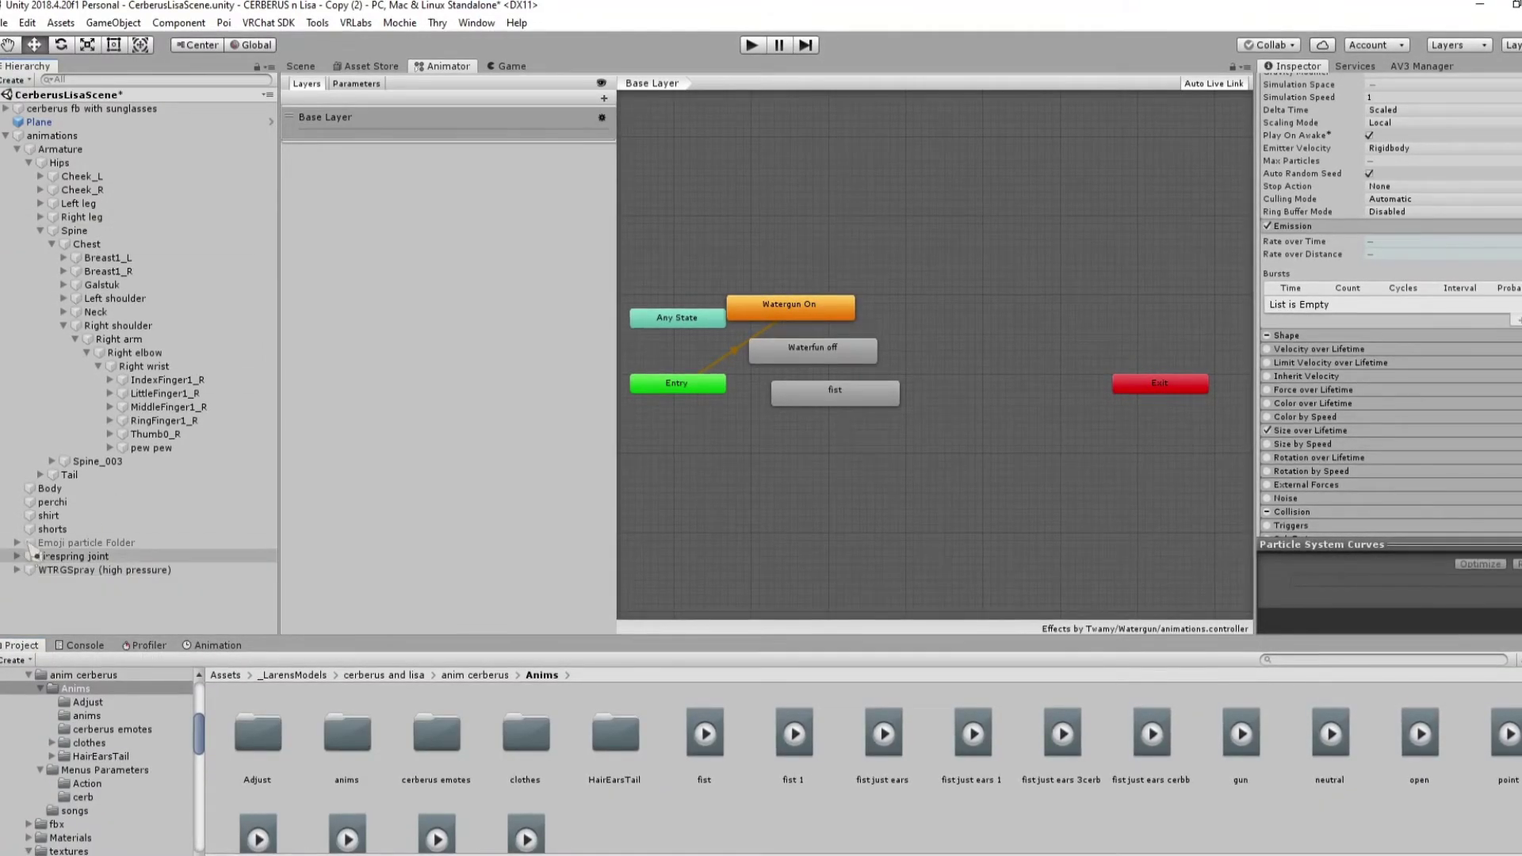
click(17, 135)
click(6, 137)
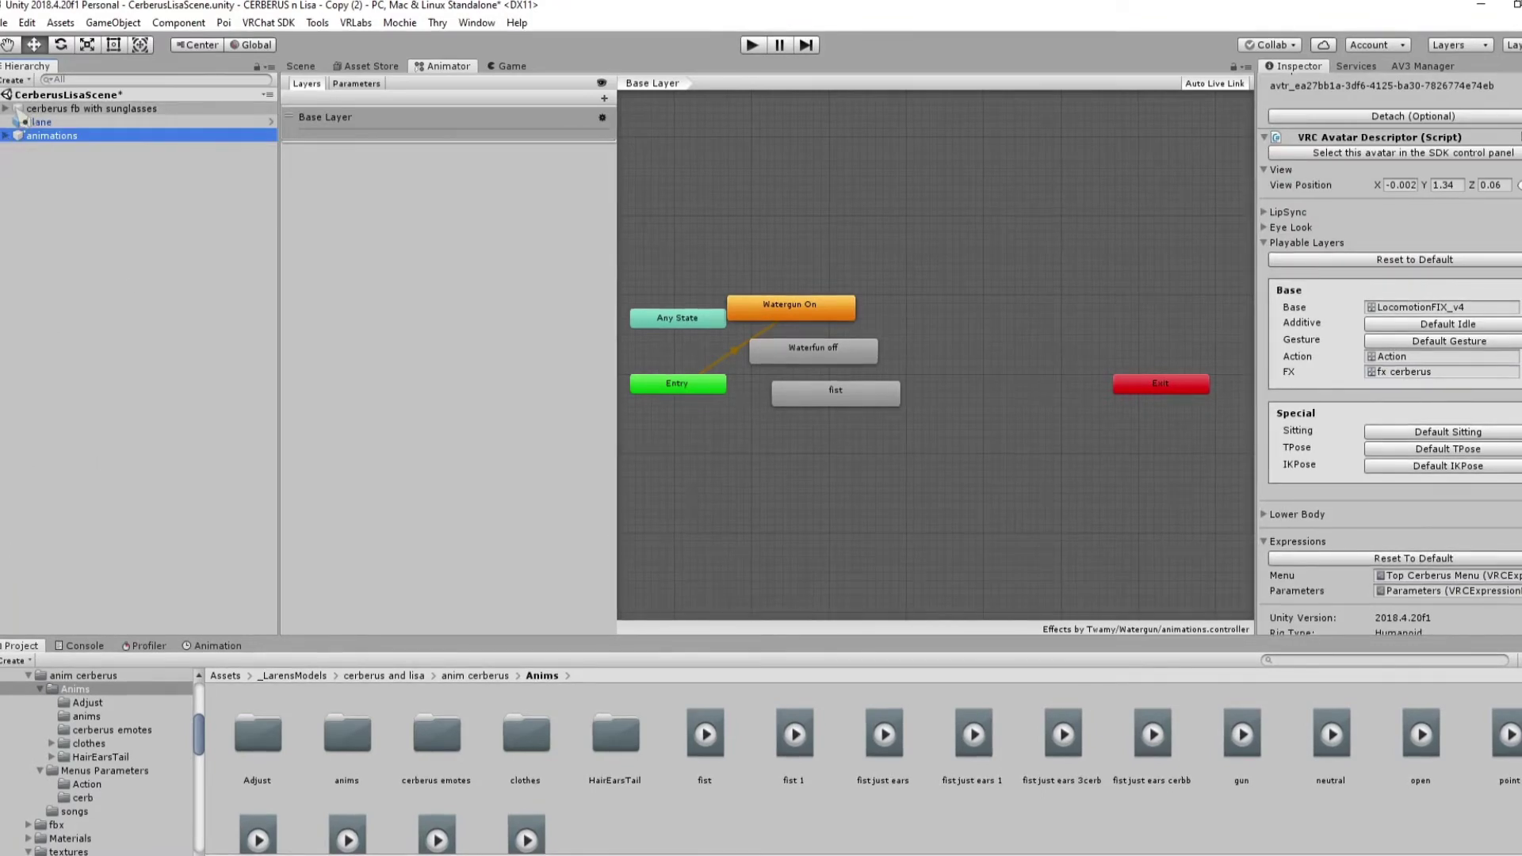
Set Rate over Time and Rate over Distance to 0 for Toggle watergun spray on the cerberus fb with sunglasses avatar
click(6, 109)
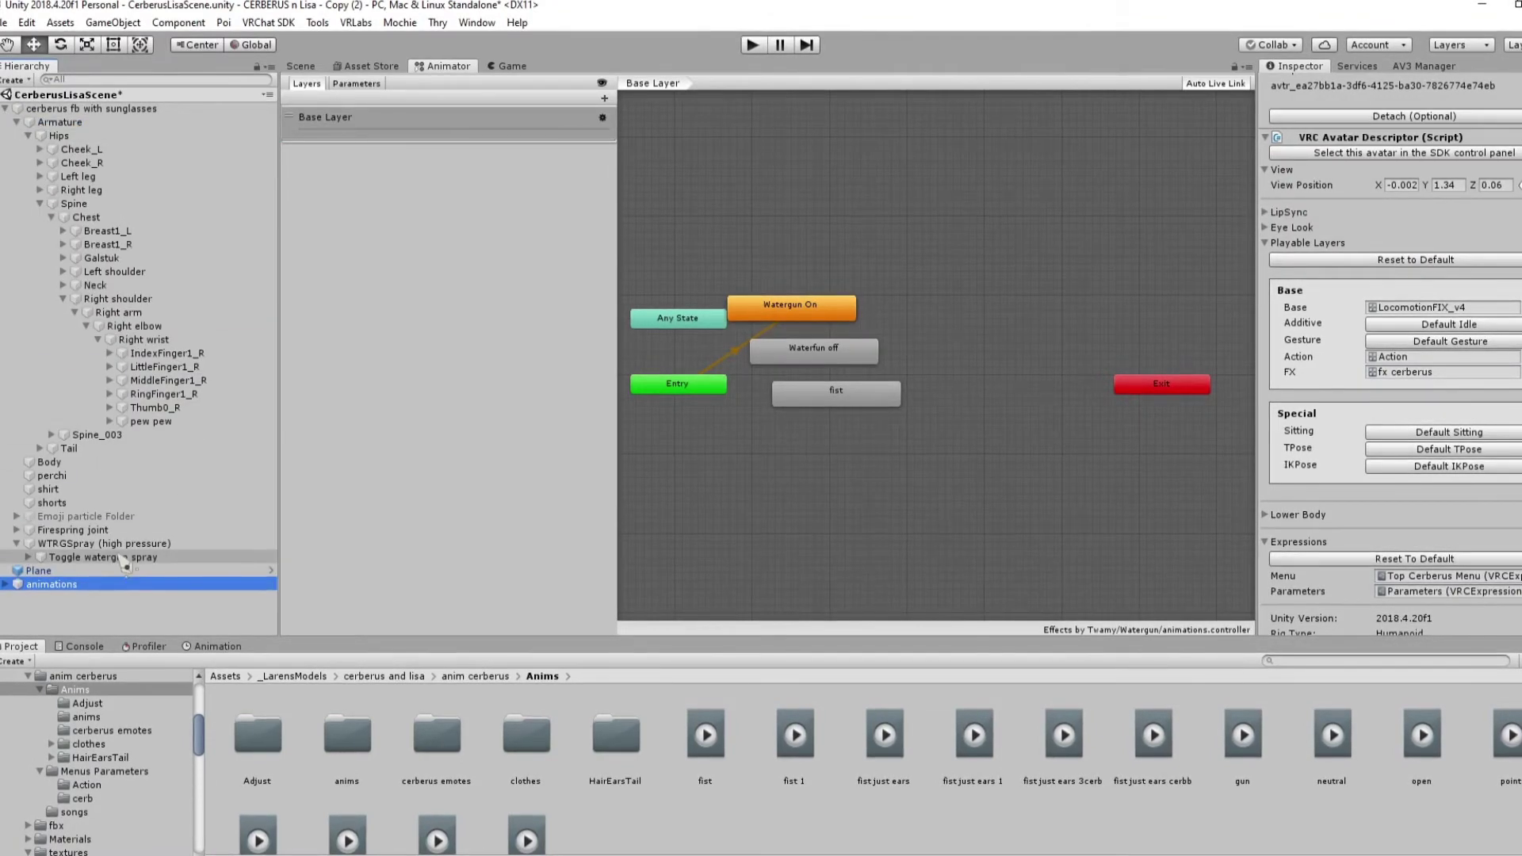
click(77, 559)
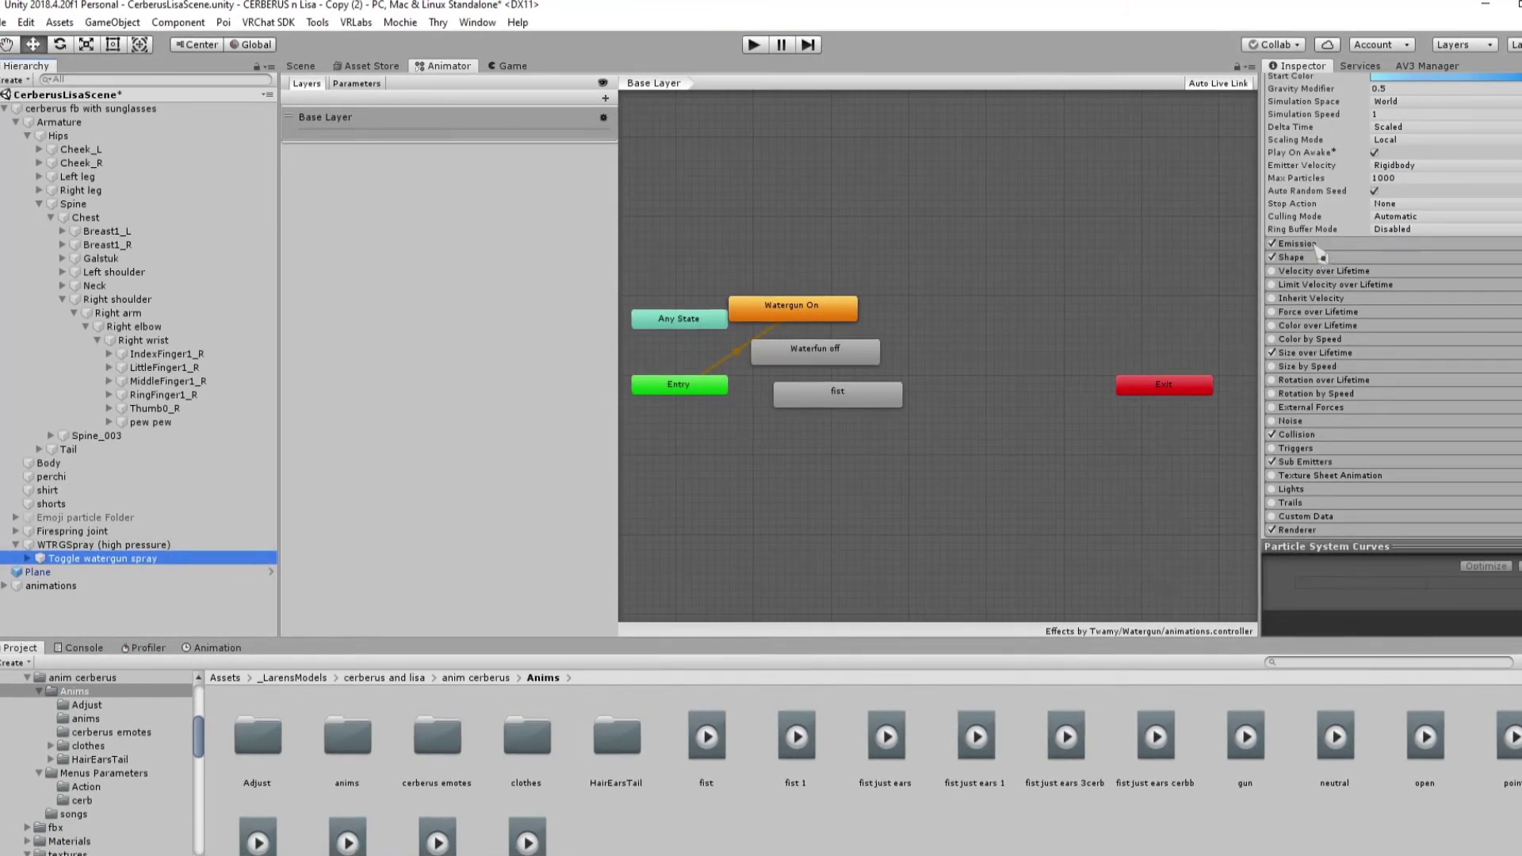
click(1319, 244)
click(1329, 259)
drag(1350, 275, 1308, 278)
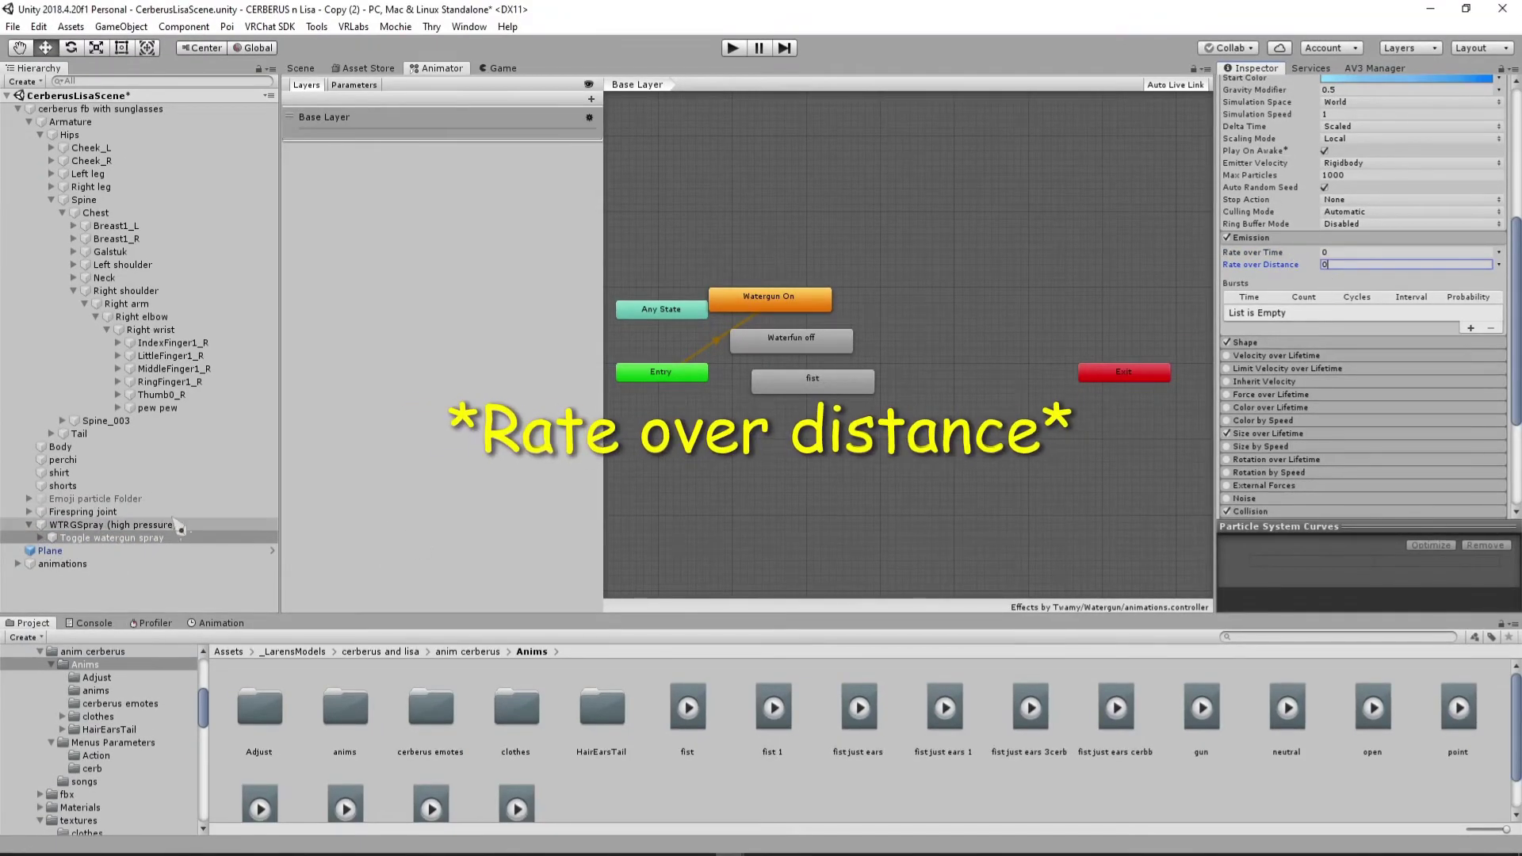
Set the emission Rate over Time to 0 for Muzzle Flash under the same avatar's Toggle watergun spray
click(50, 538)
click(40, 537)
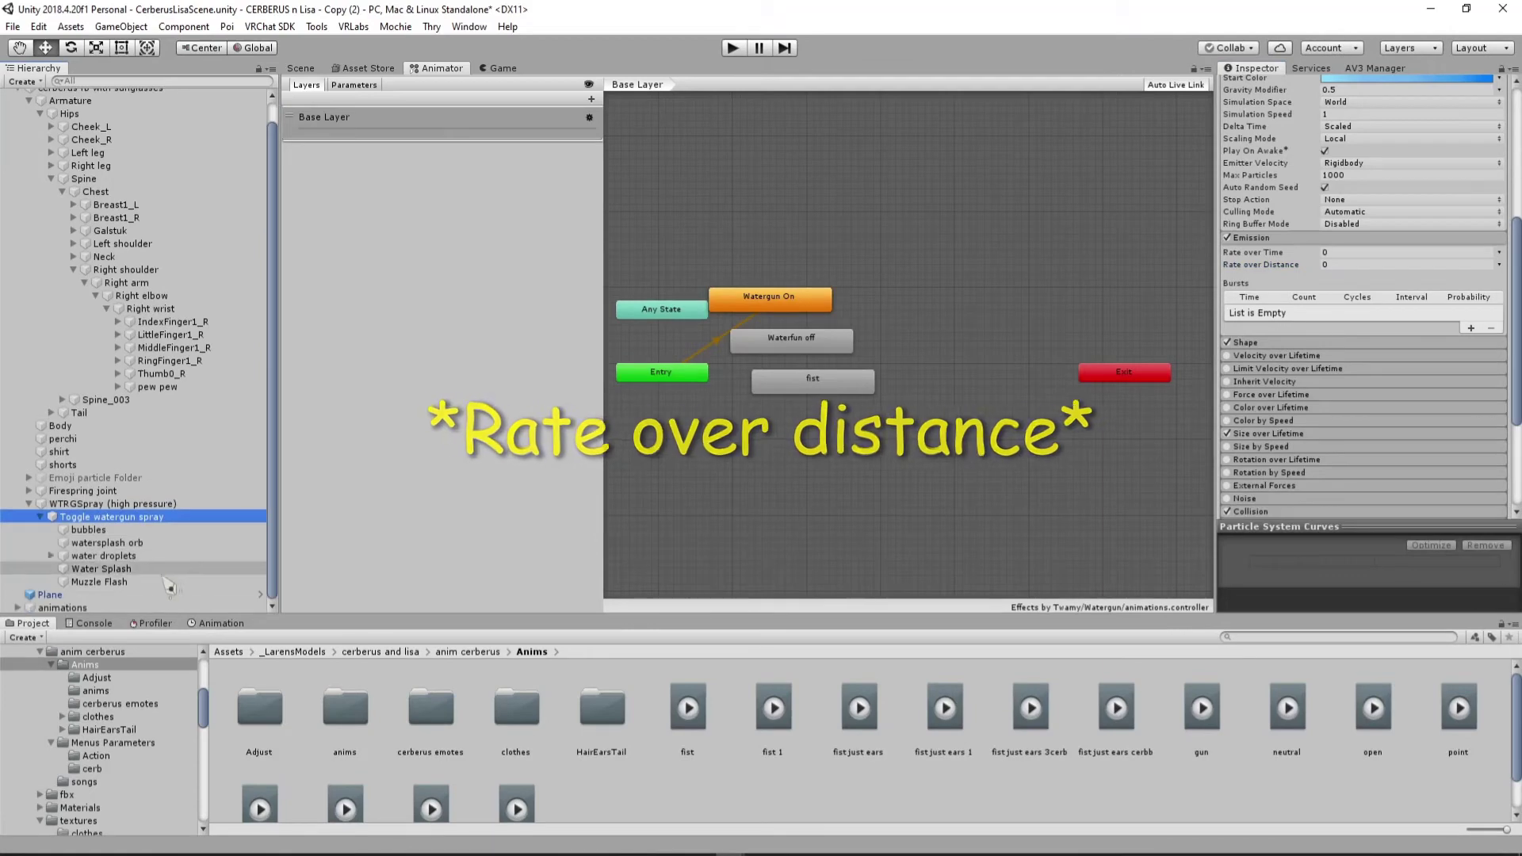
click(129, 584)
click(1267, 240)
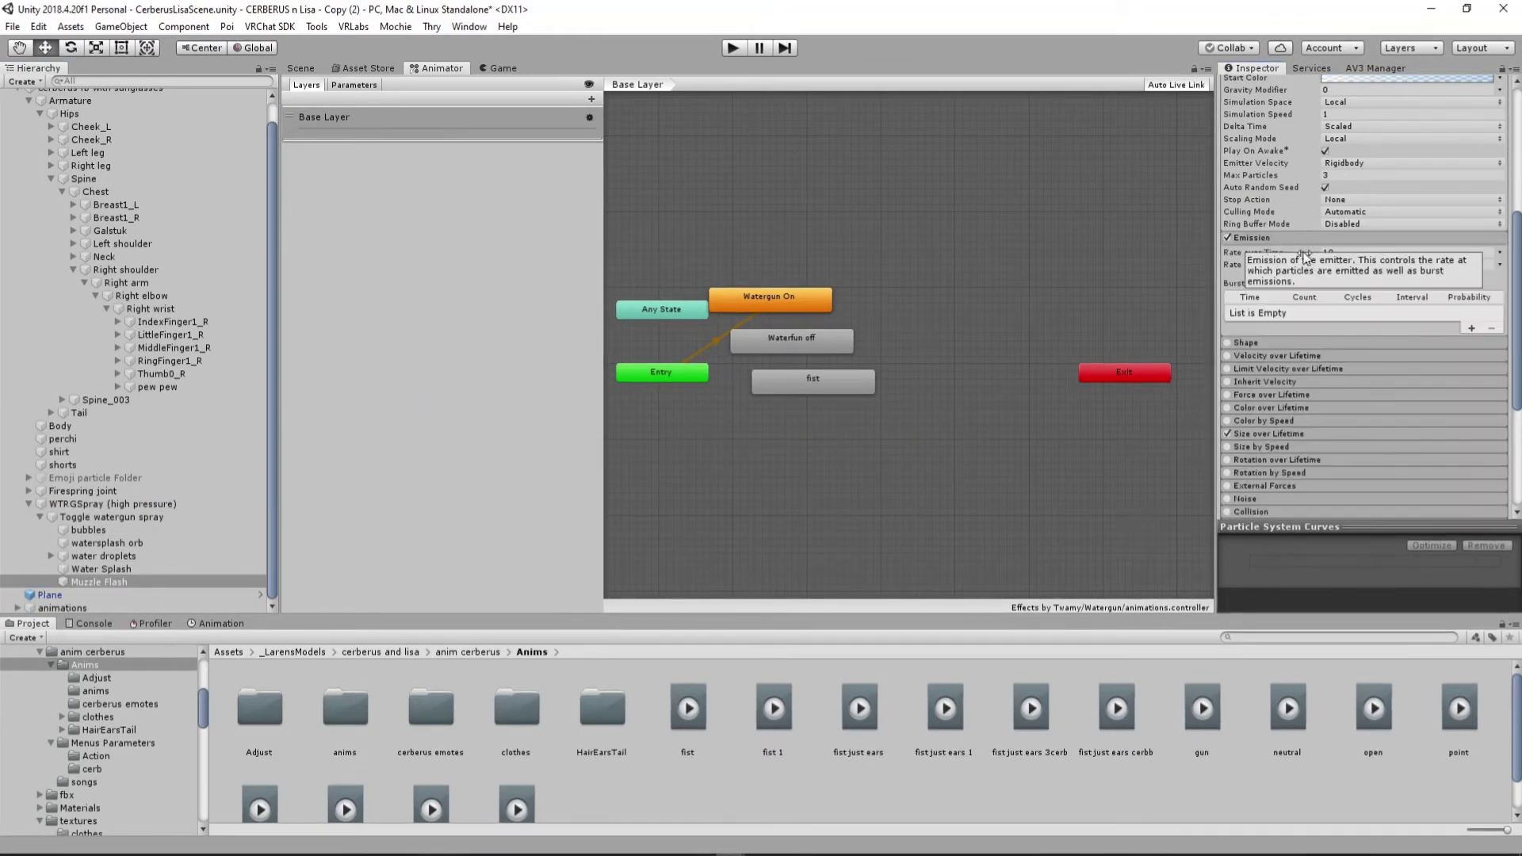
click(1240, 252)
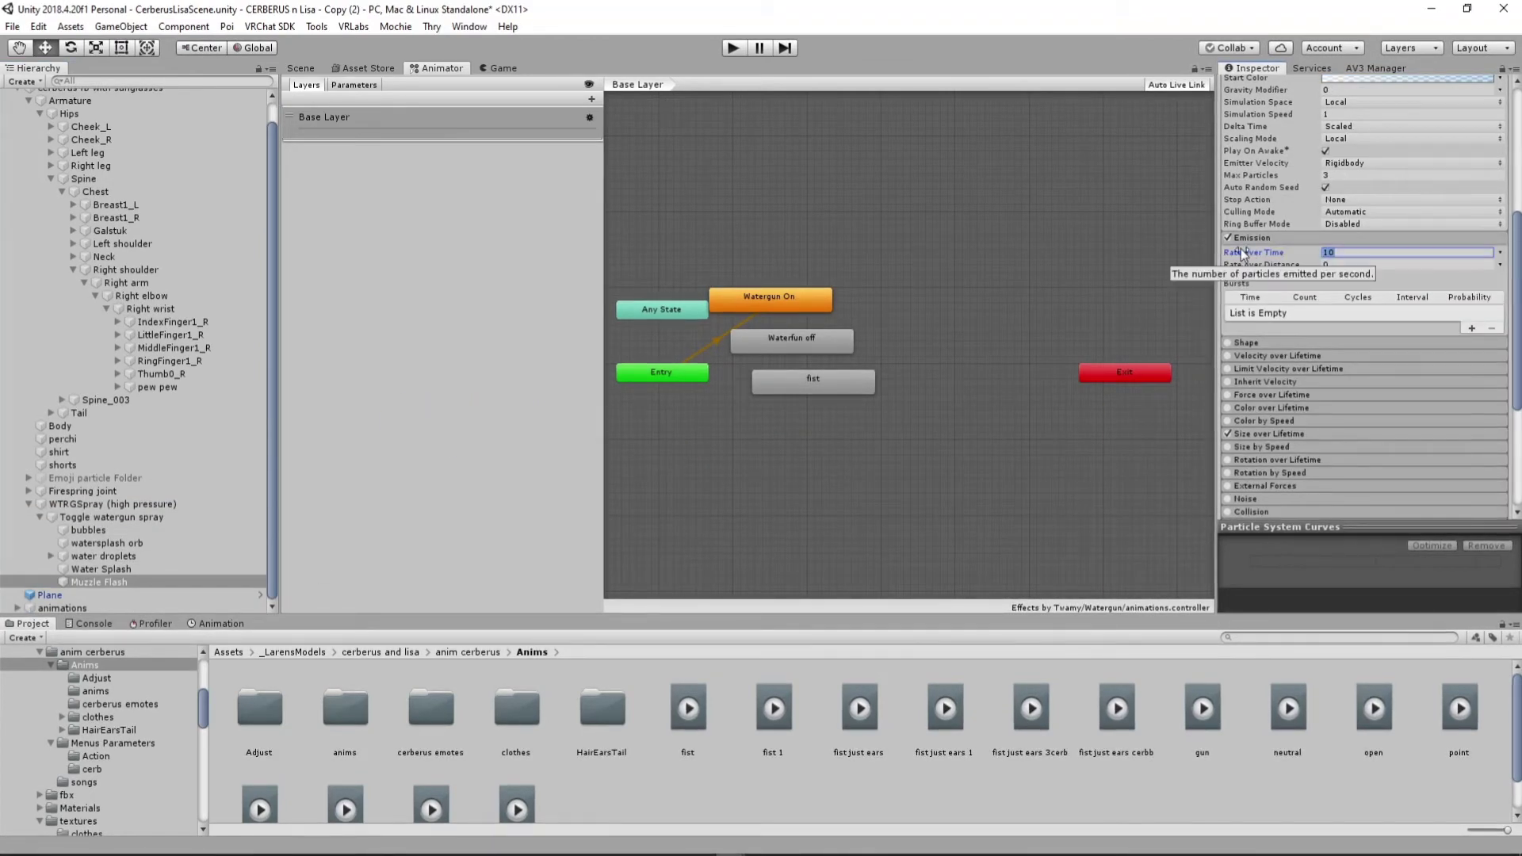
text(0)
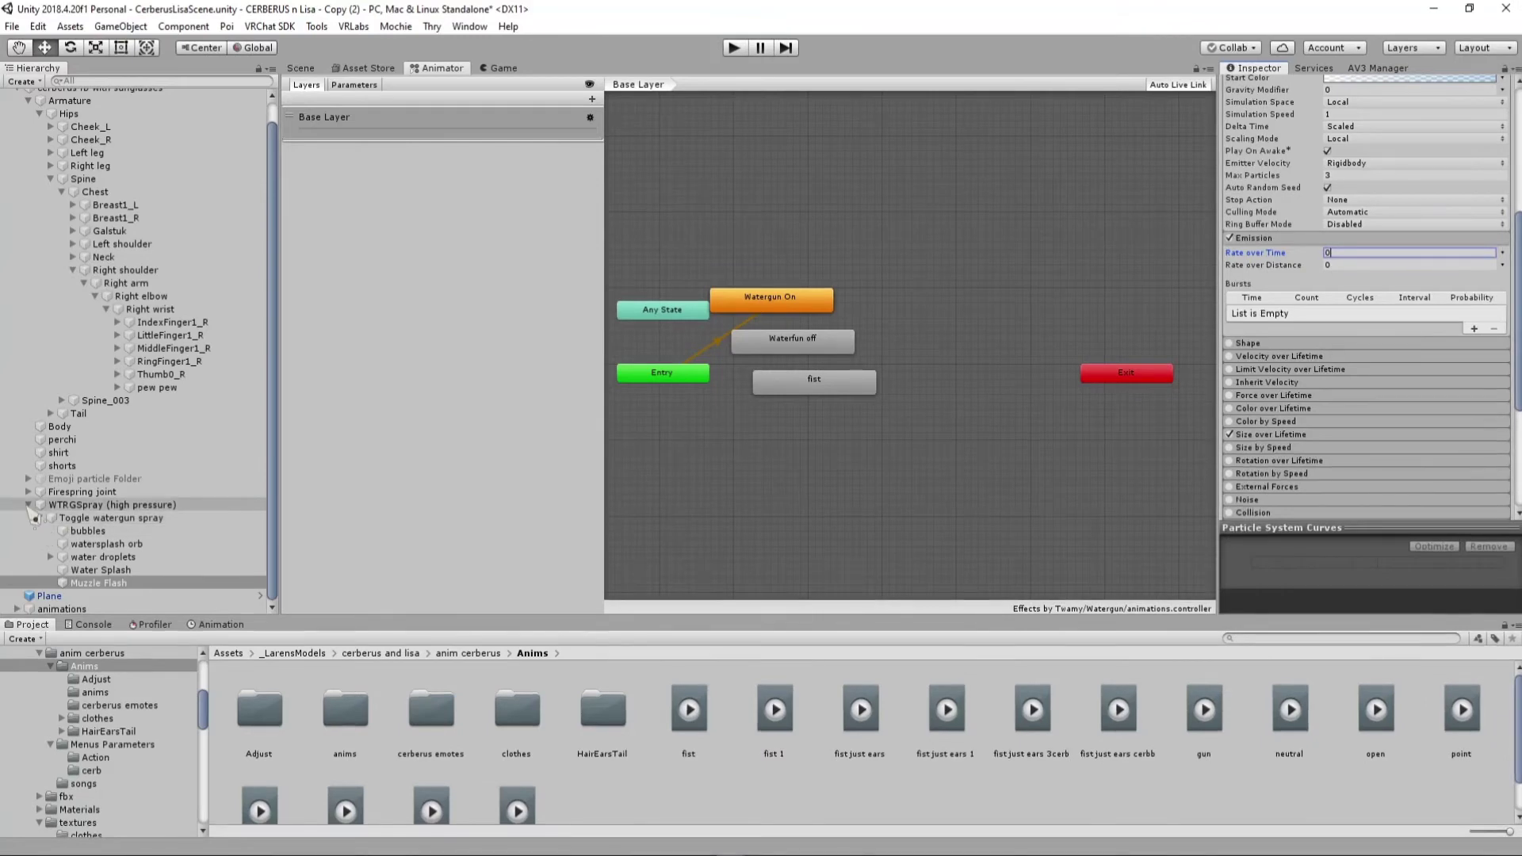
Collapse the cerberus fb with sunglasses hierarchy and show the selected avatar in the scene view
click(29, 505)
click(130, 109)
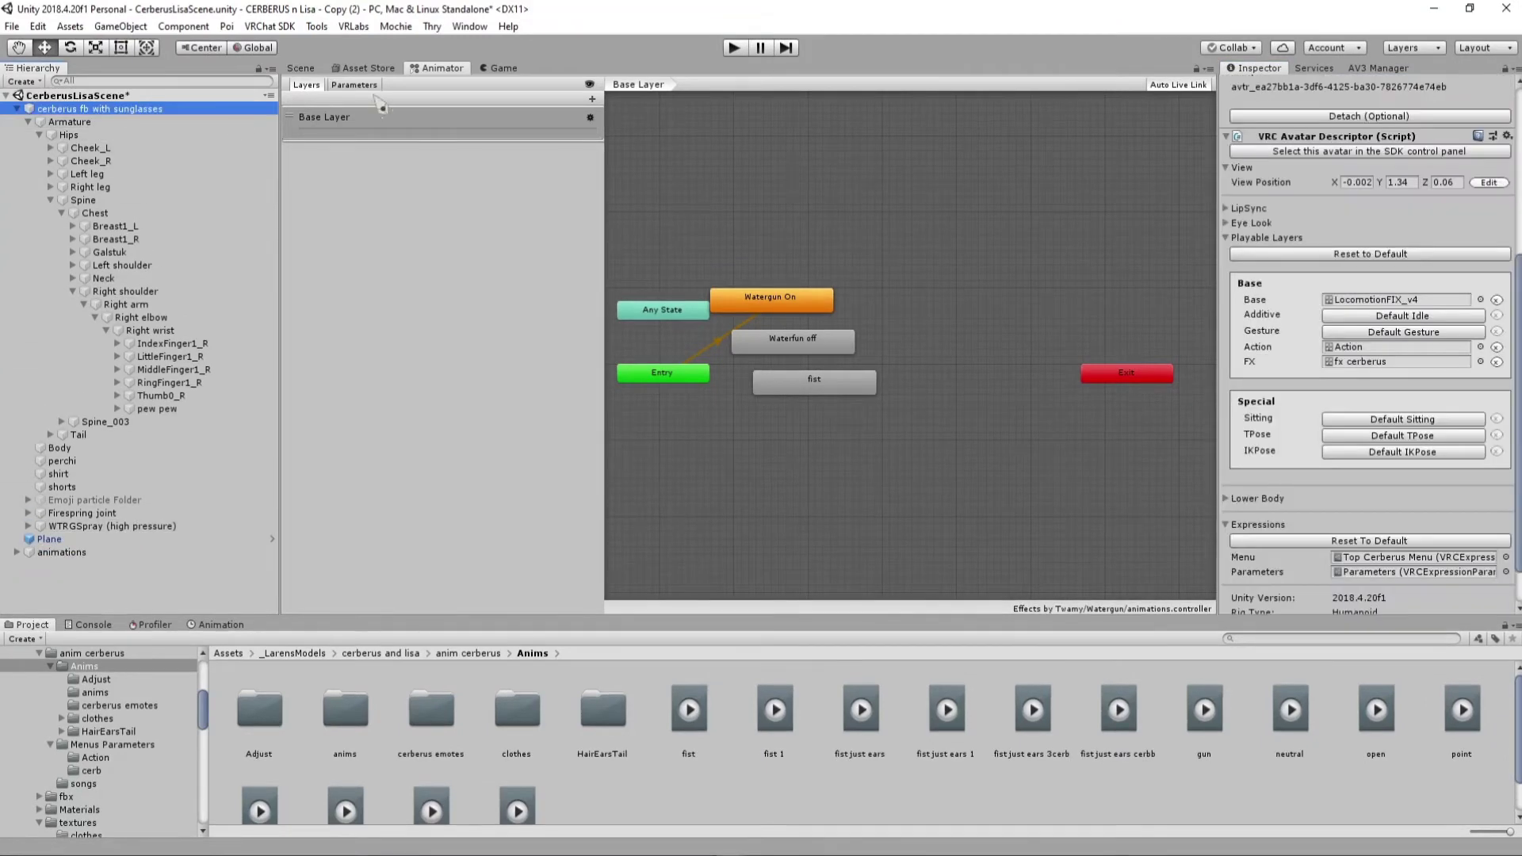
click(300, 68)
alt+drag(349, 293, 309, 262)
click(17, 108)
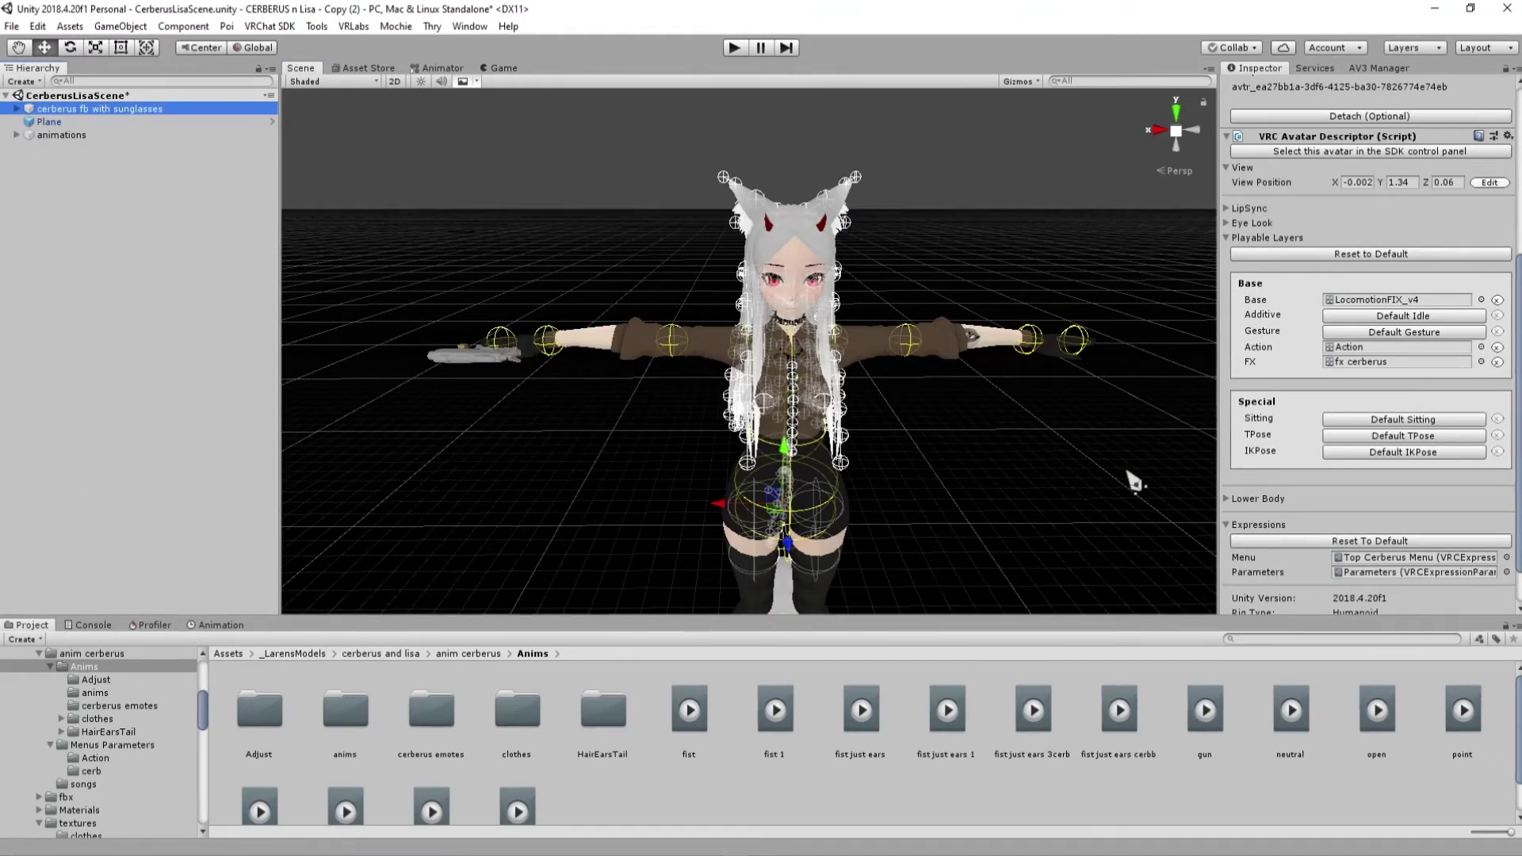
Open the expression Parameters asset assigned in the avatar's VRC Avatar Descriptor
scroll(1374, 427, down, 3)
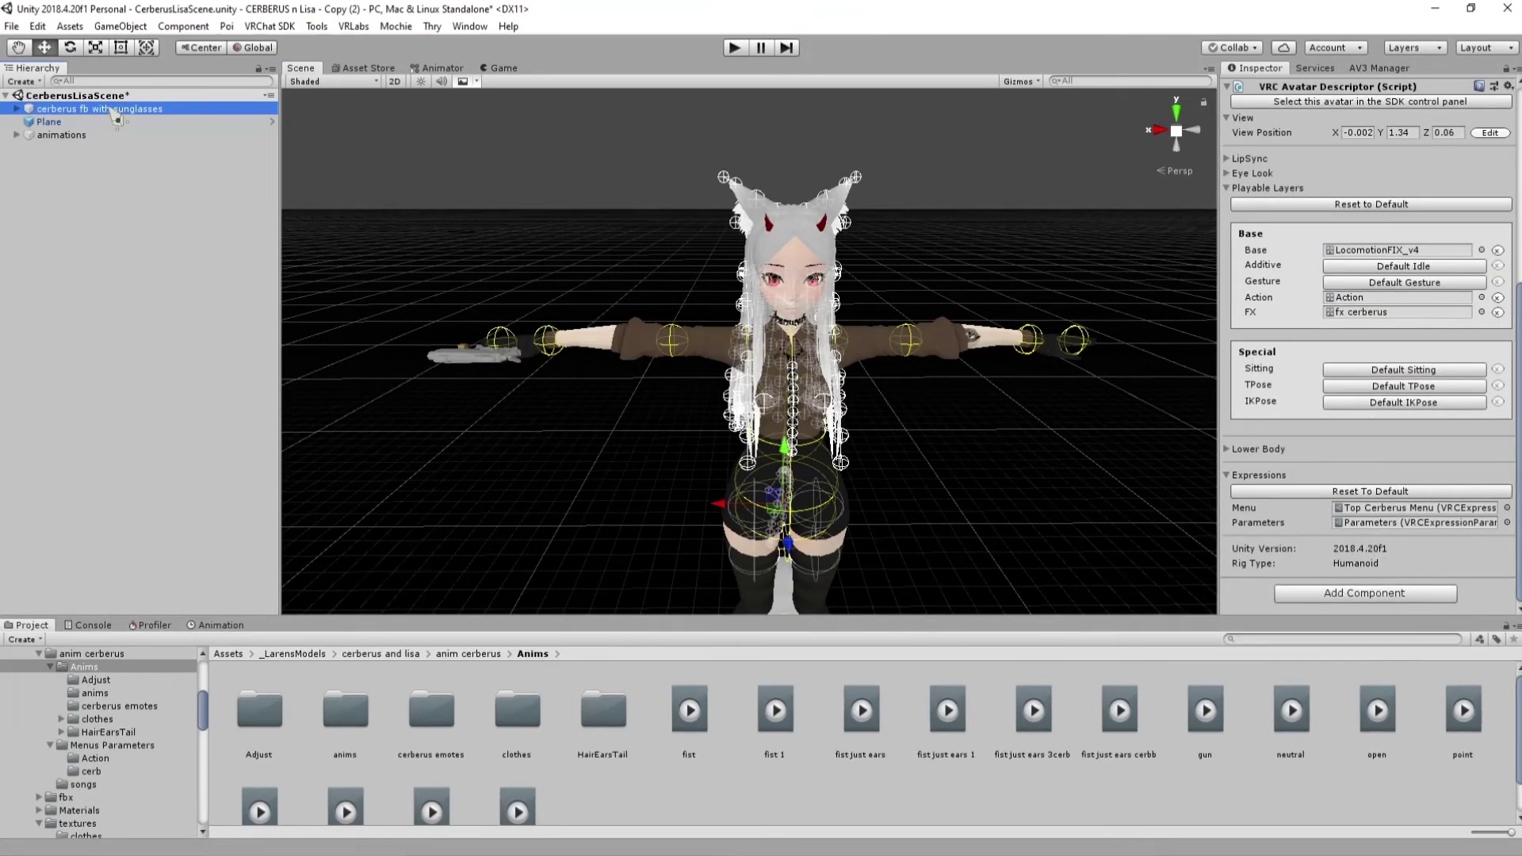
click(1228, 476)
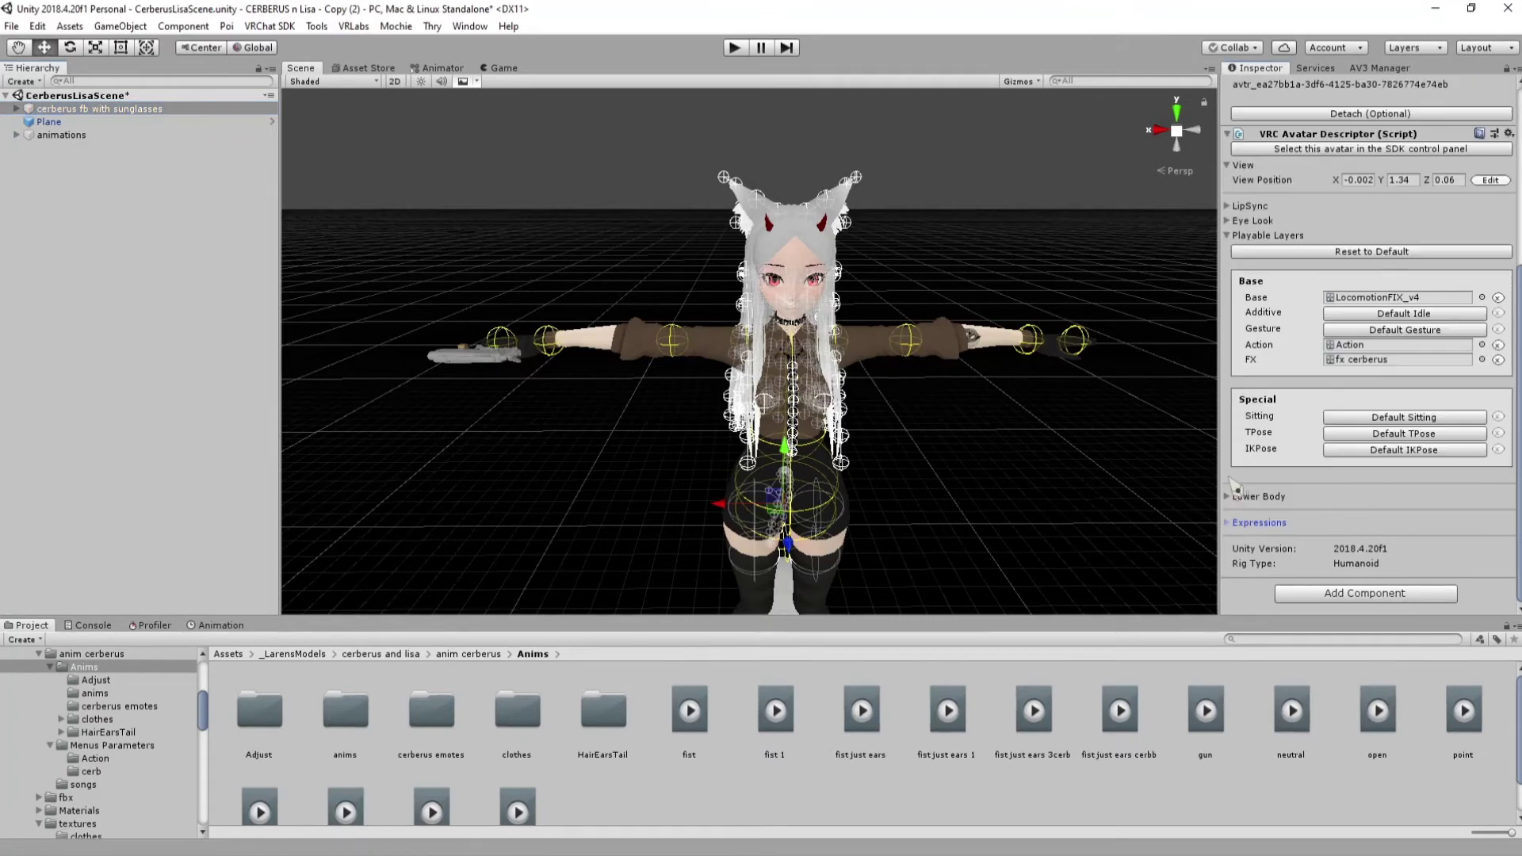
click(1229, 522)
scroll(1373, 546, down, 3)
double_click(1377, 533)
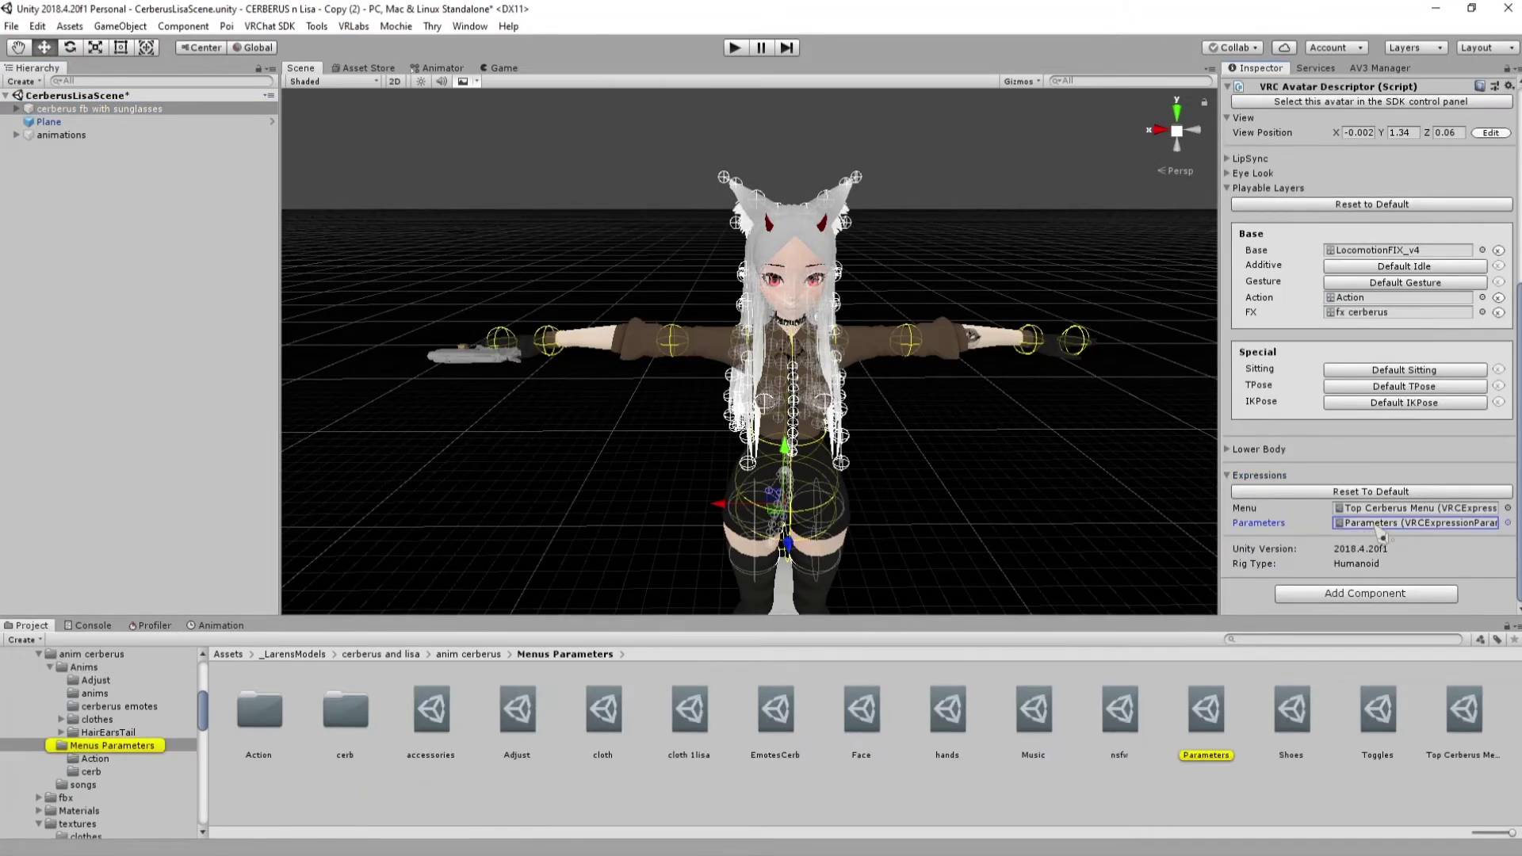
Add a Bool expression parameter named Water to the Parameters asset
scroll(1348, 420, up, 5)
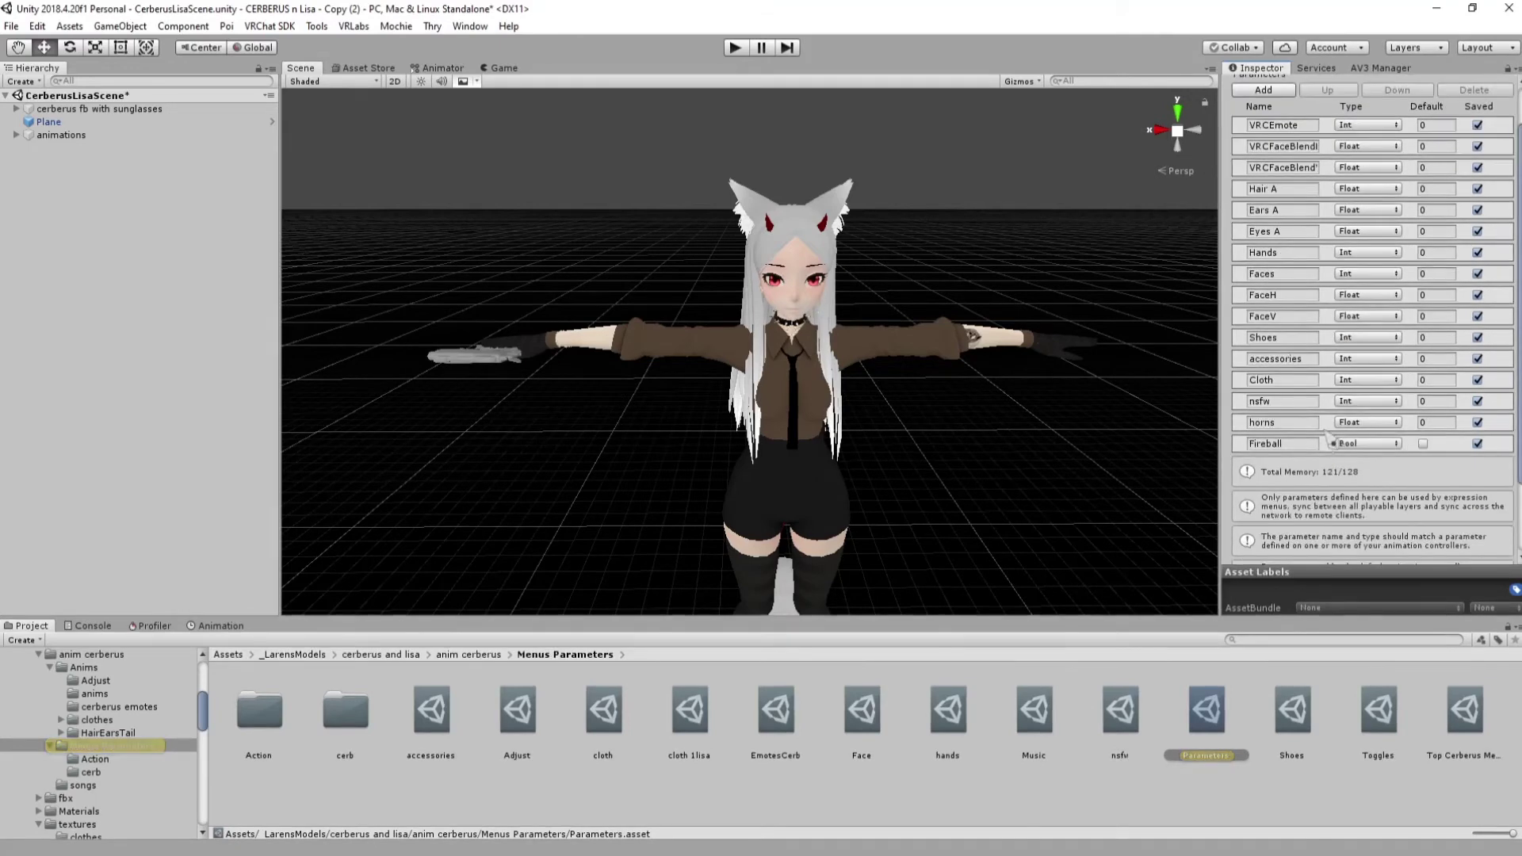
click(1263, 138)
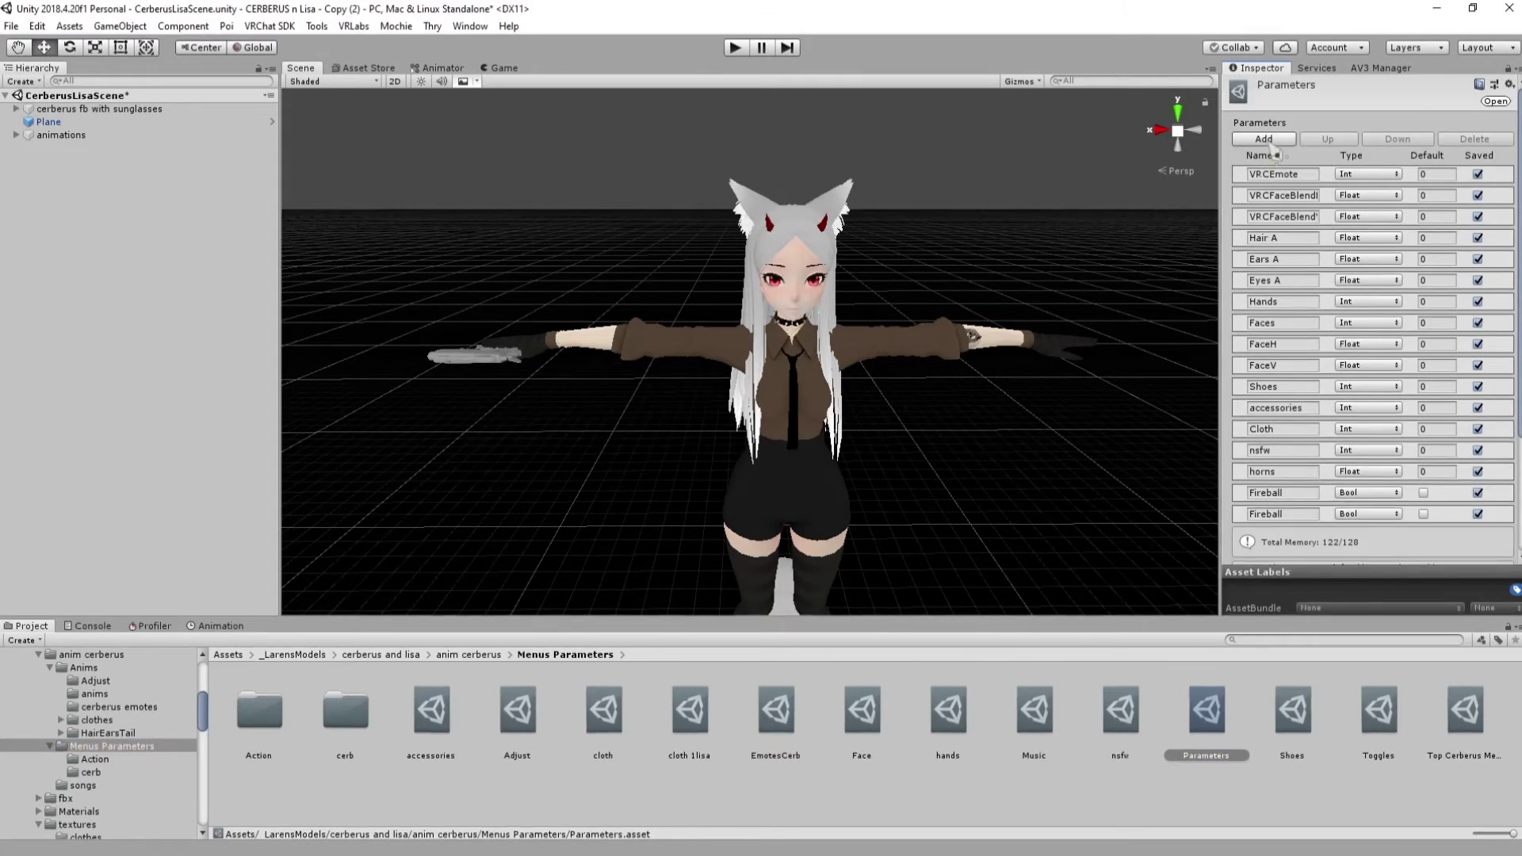
scroll(1293, 416, down, 3)
click(1293, 415)
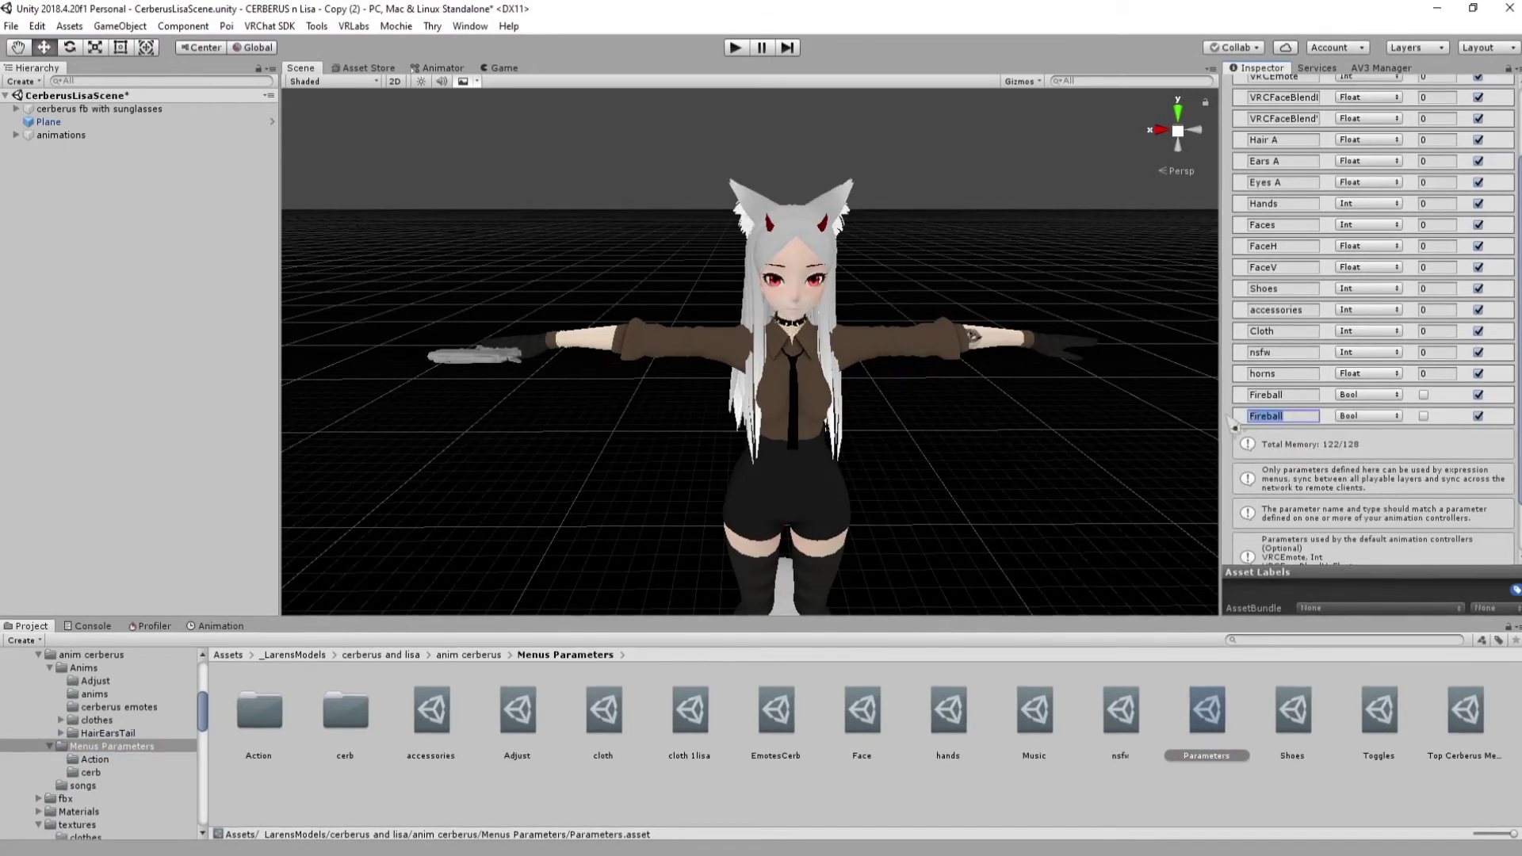
text(Water)
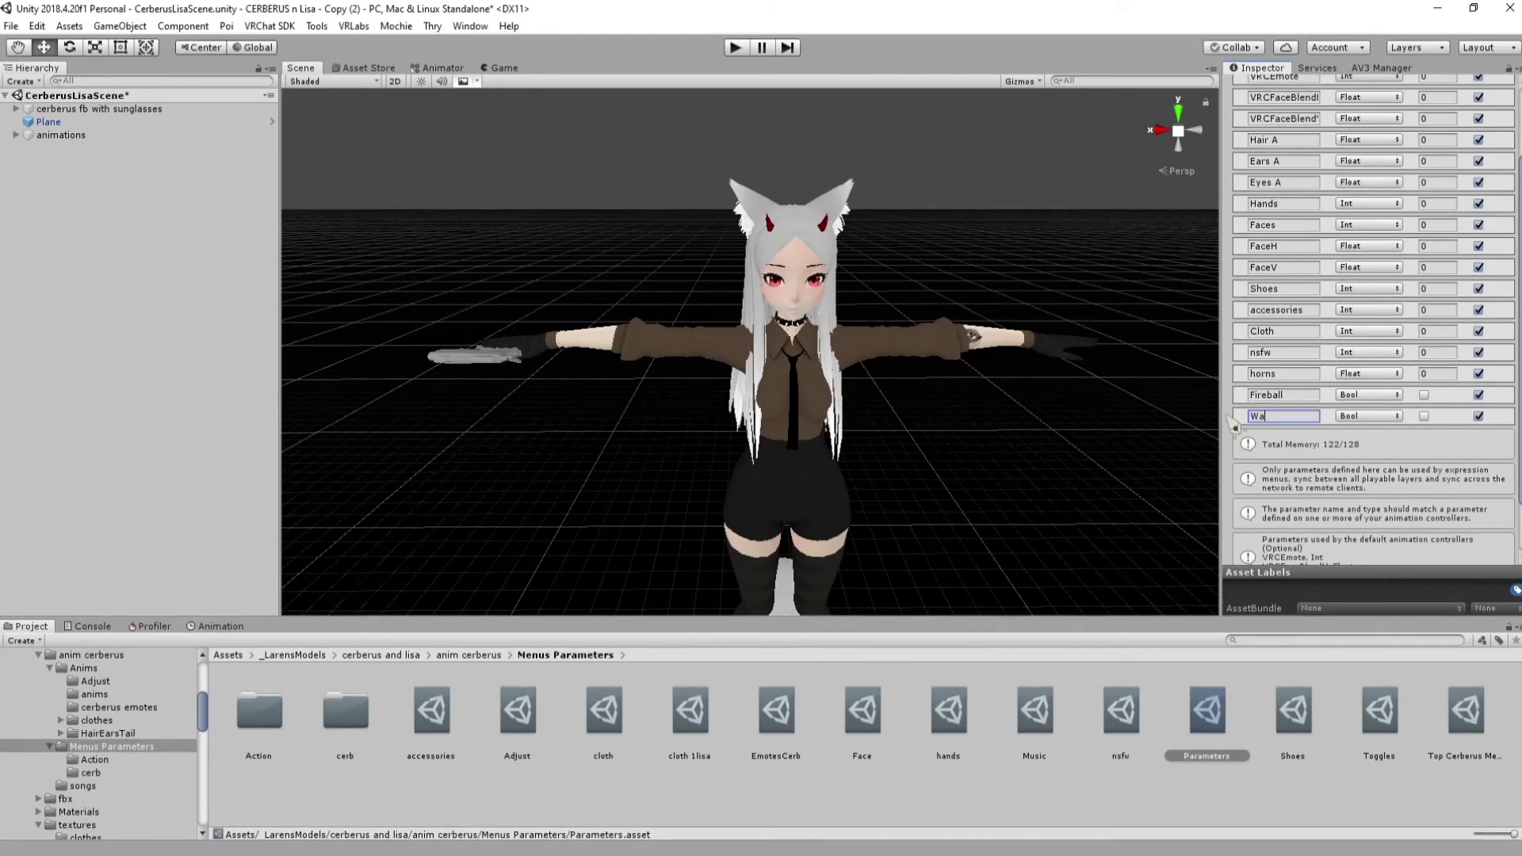
click(1384, 416)
click(1379, 478)
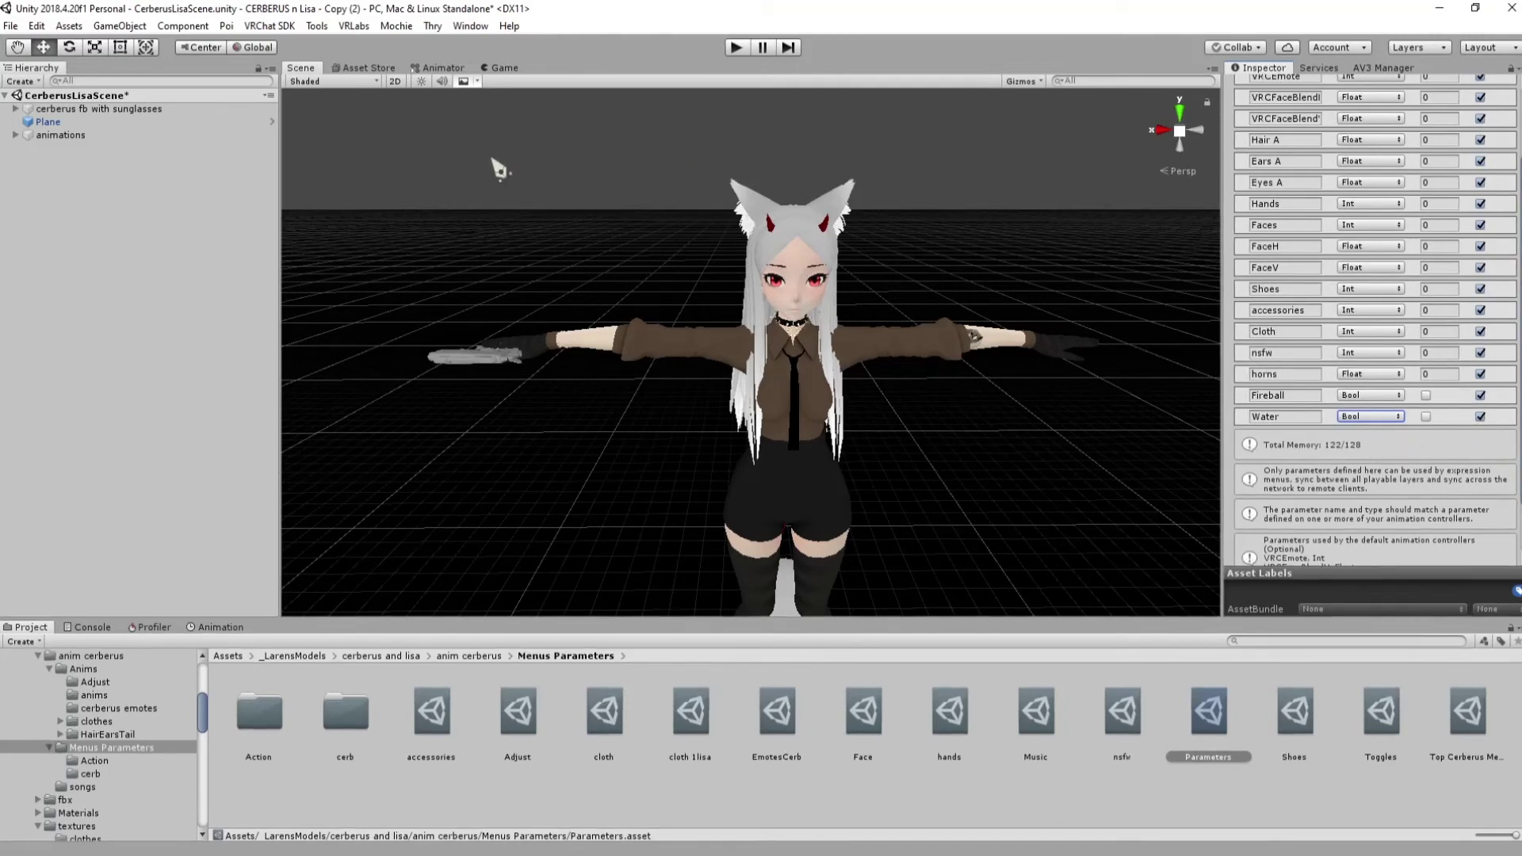
Open the avatar's fx cerberus FX controller and add a Bool parameter named Watergun
click(170, 111)
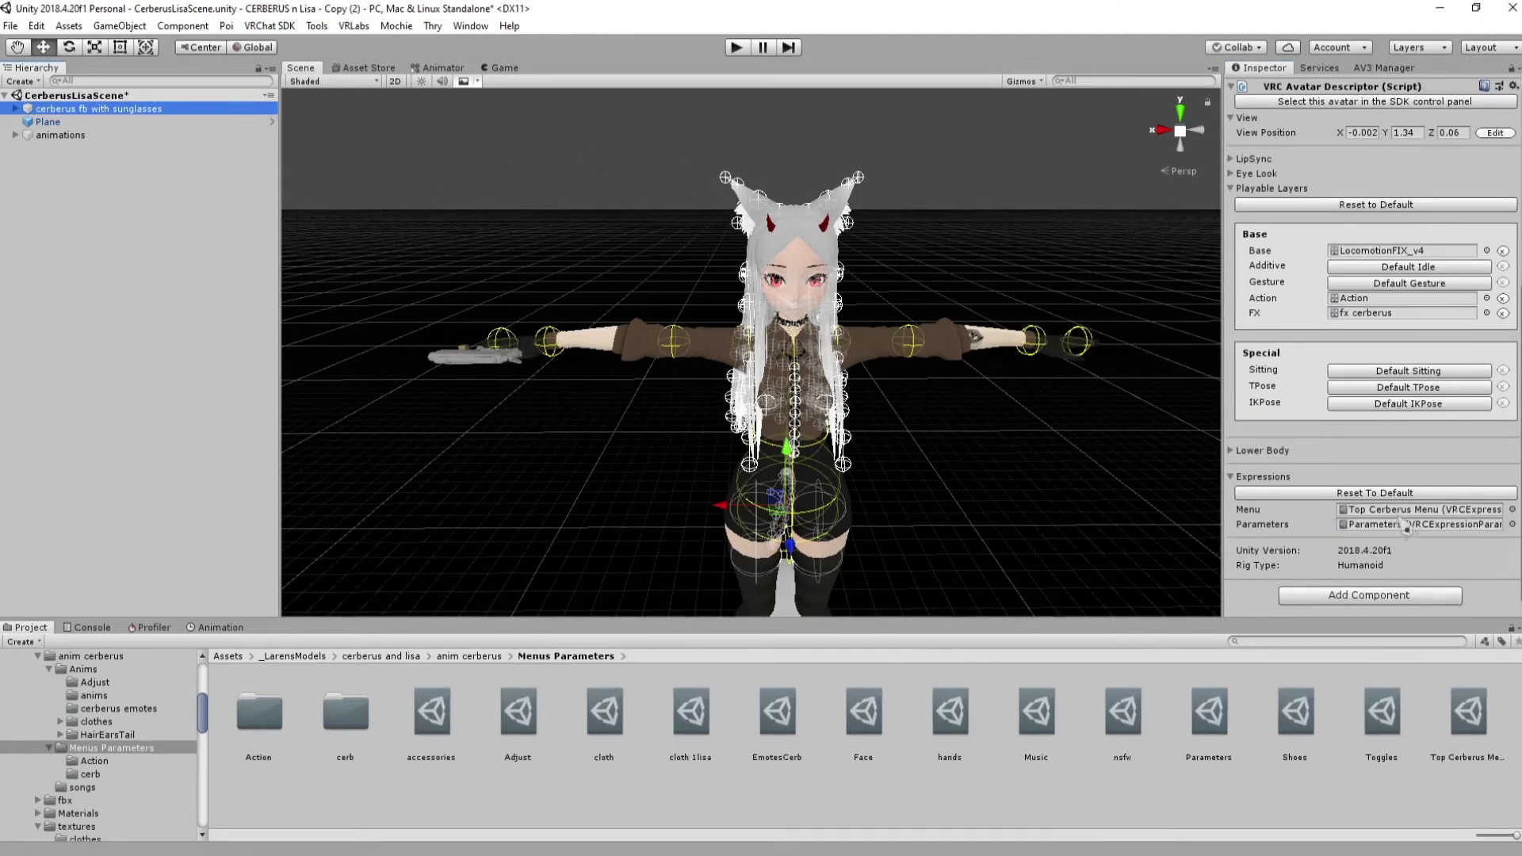
click(1374, 315)
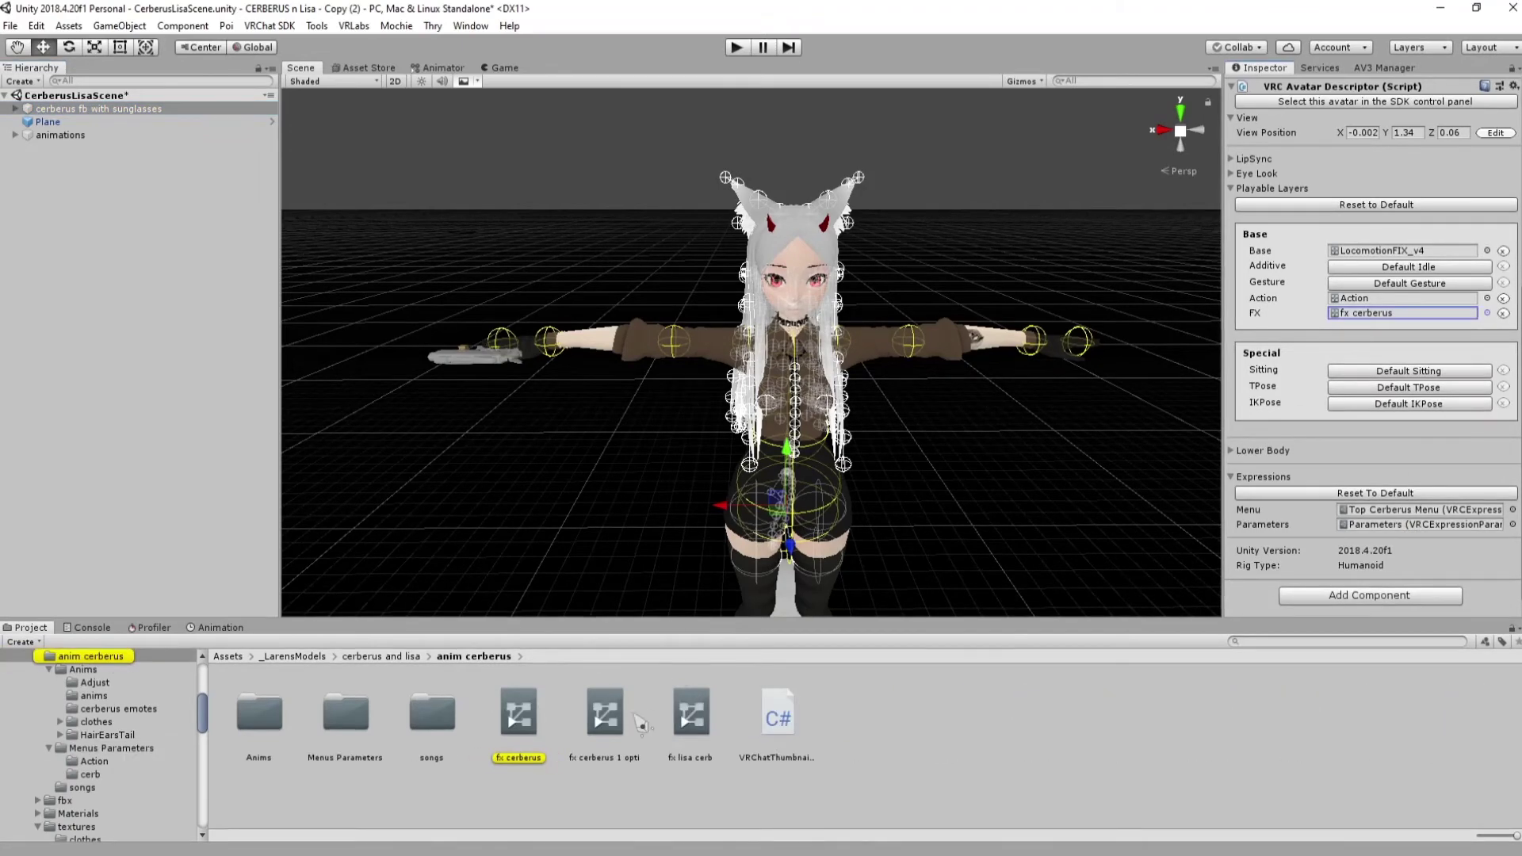
double_click(1379, 316)
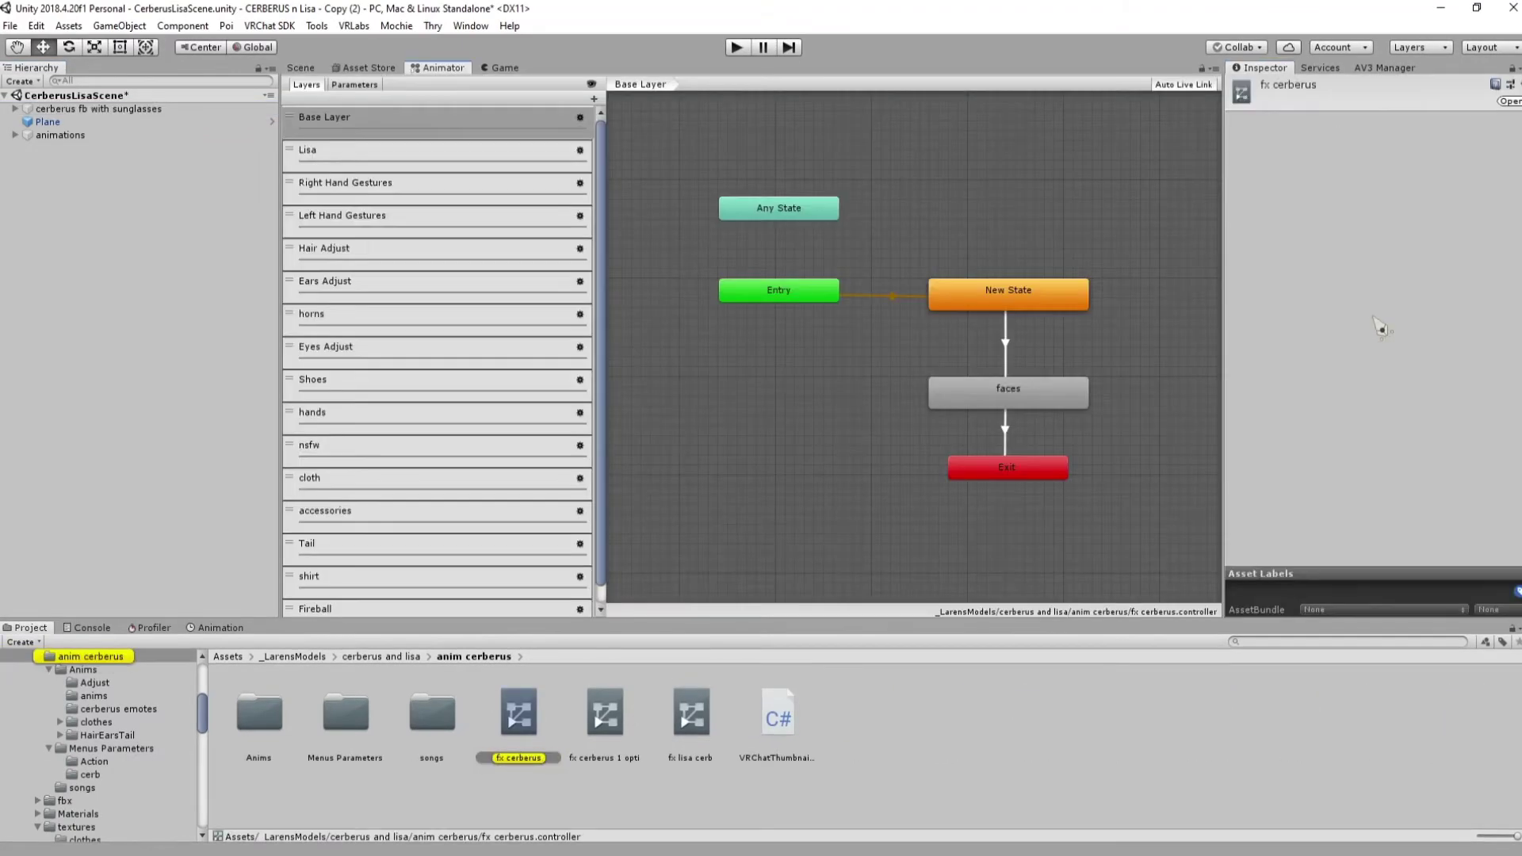
click(358, 85)
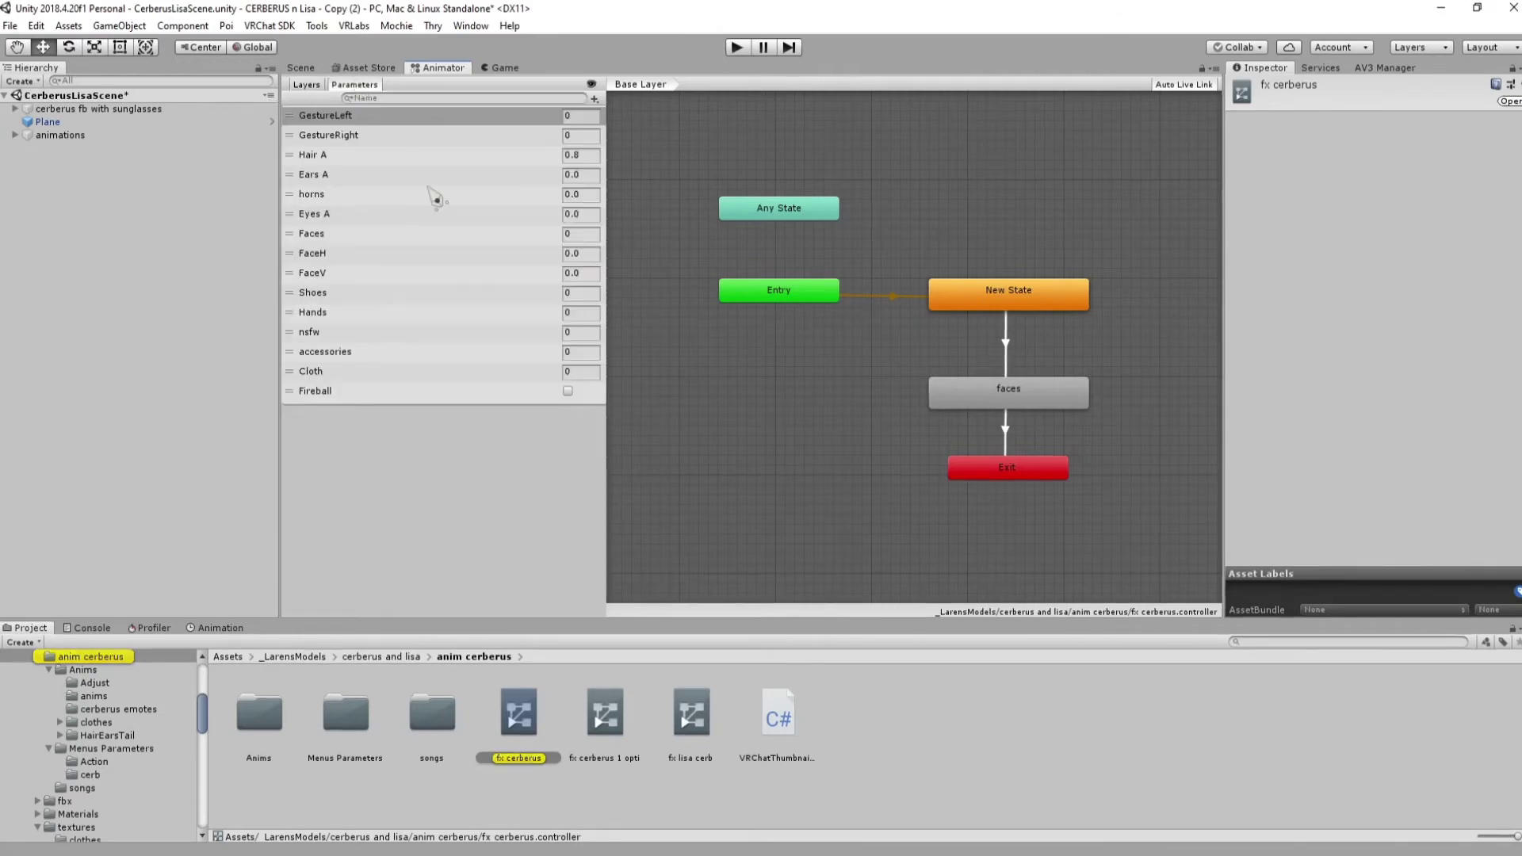
click(594, 98)
click(626, 149)
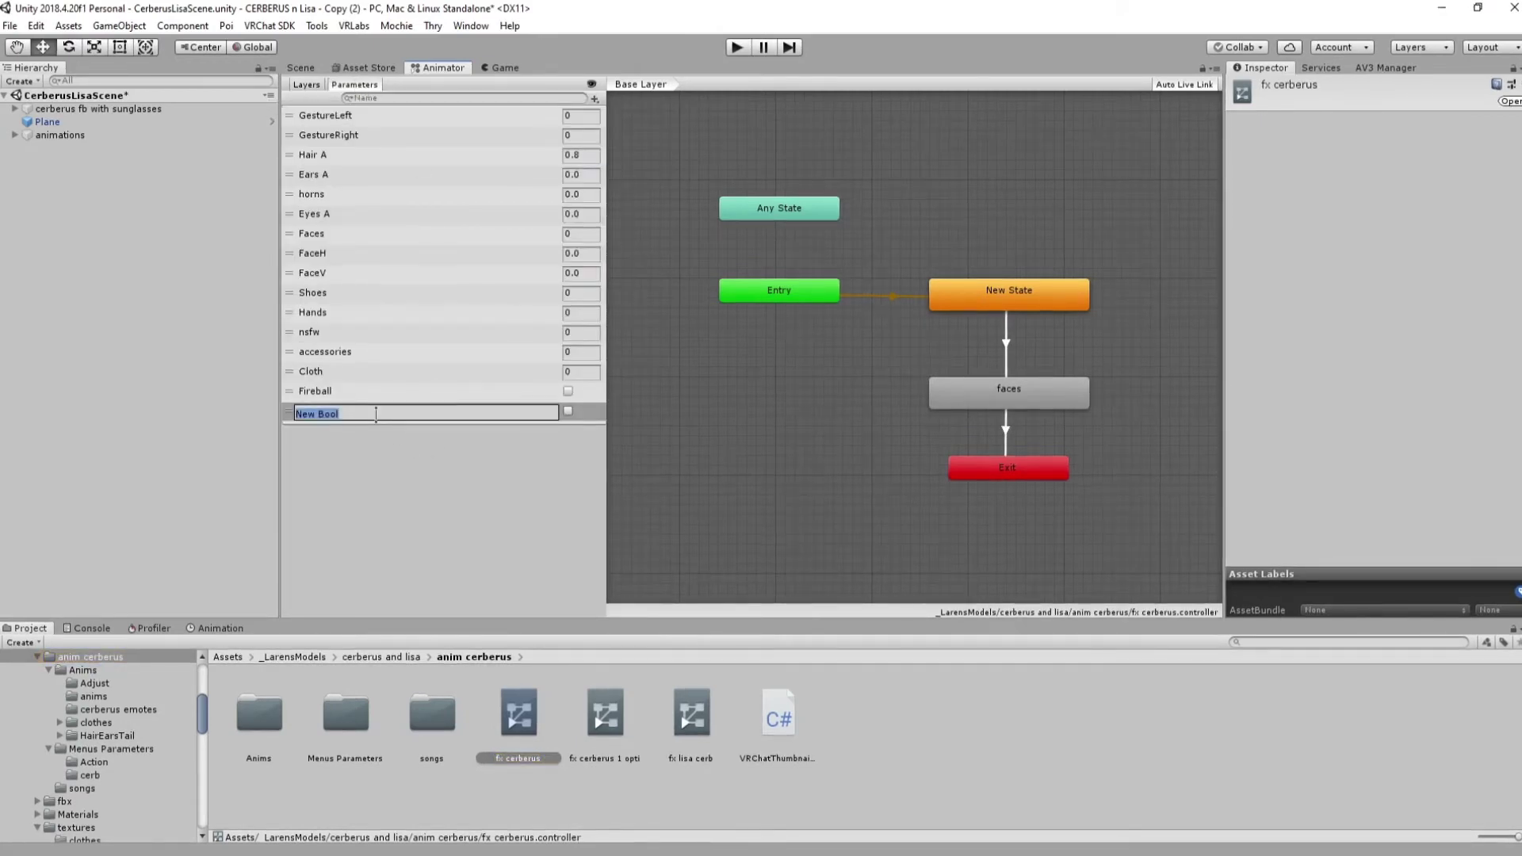
text(Fireball)
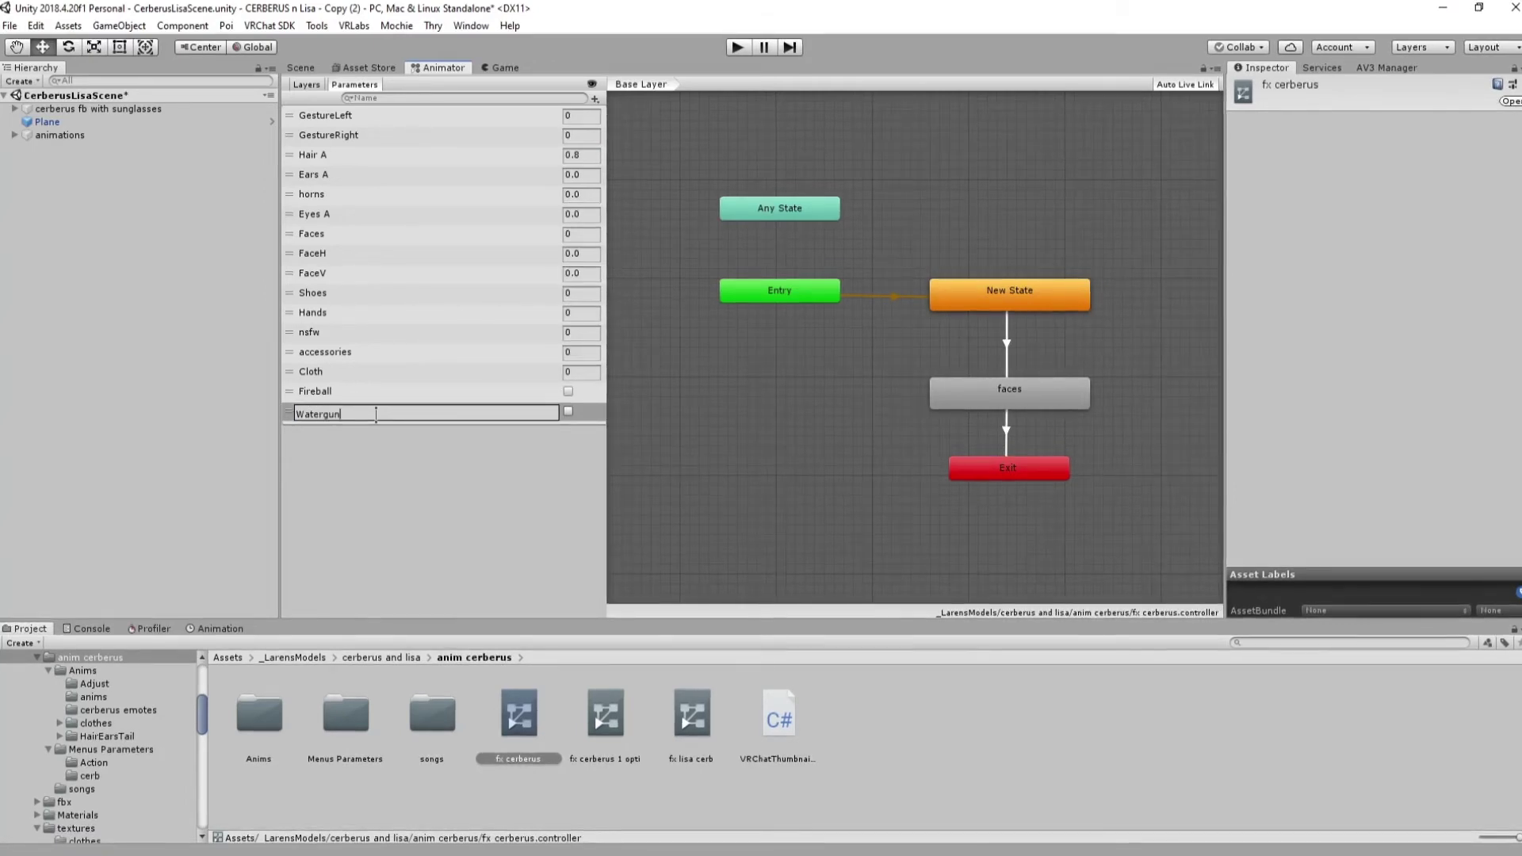
click(383, 499)
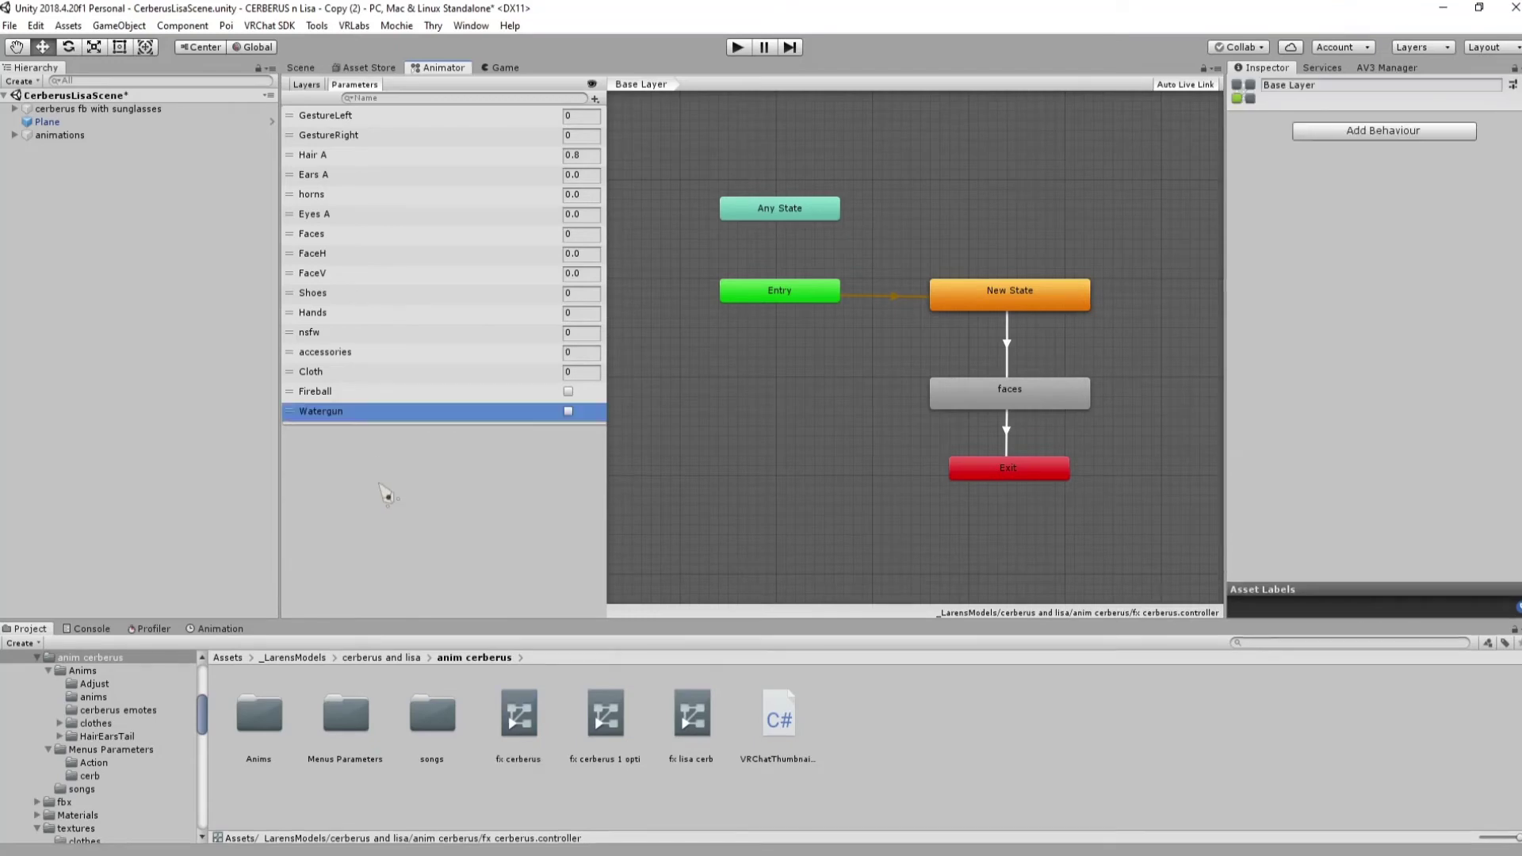
Rename the Water expression parameter to Watergun so that it matches the parameter name in the fx cerberus controller
click(71, 109)
scroll(1387, 523, down, 5)
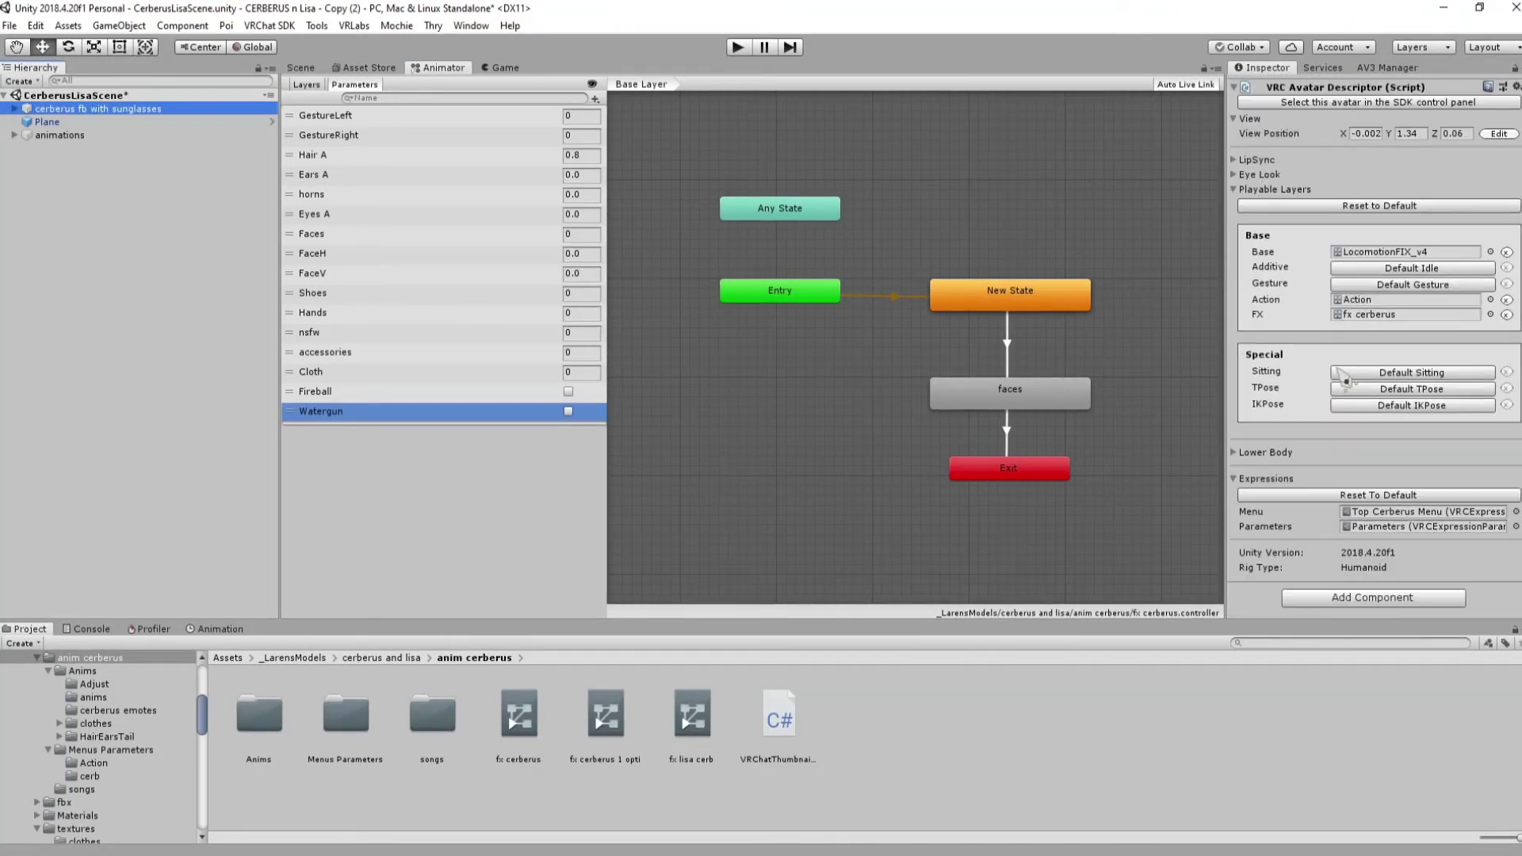
click(1387, 526)
double_click(1387, 525)
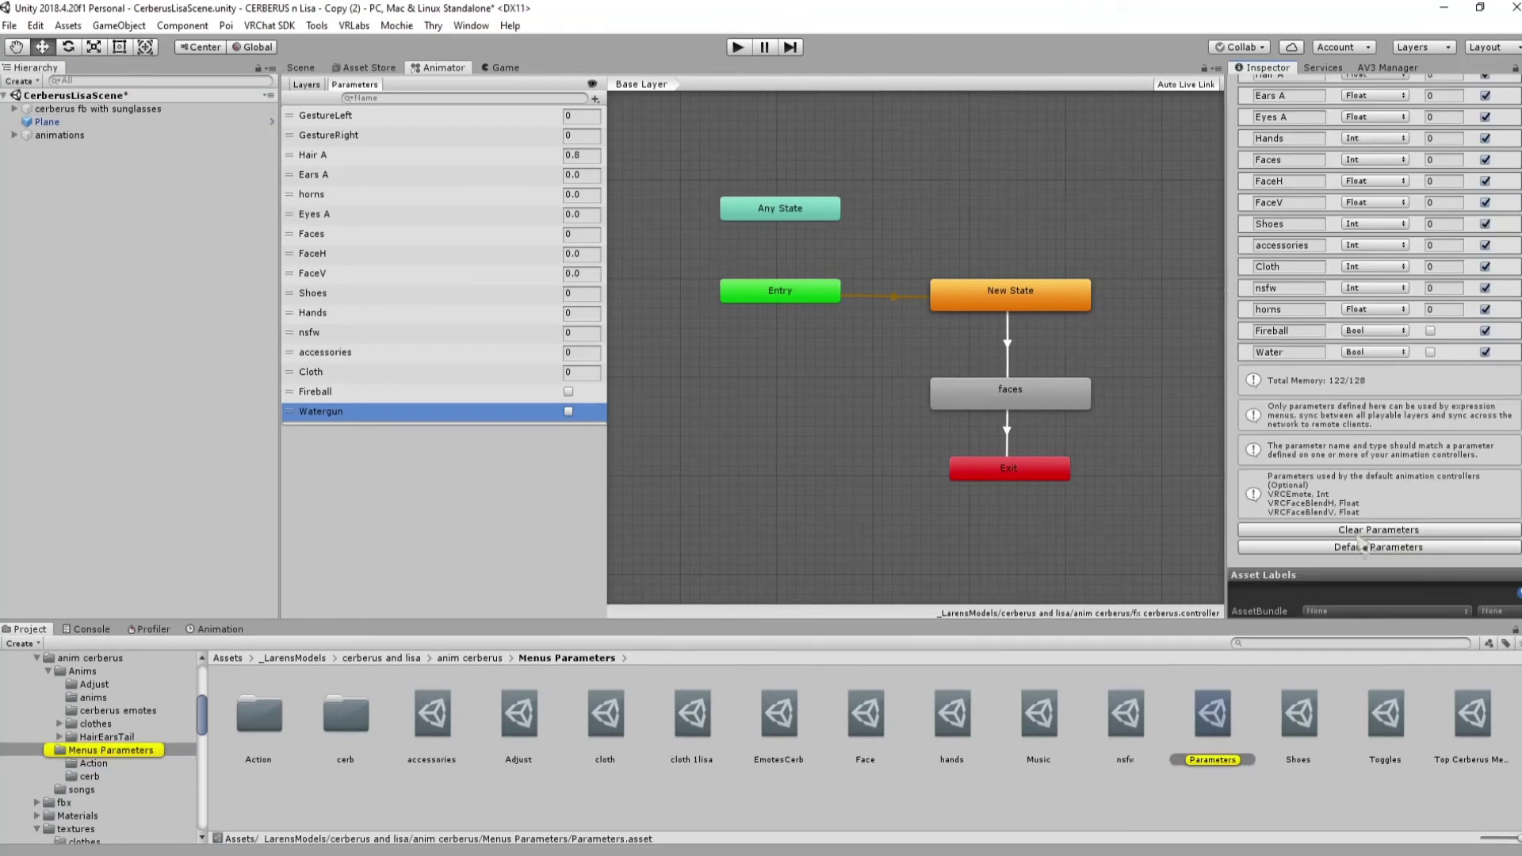
click(1294, 352)
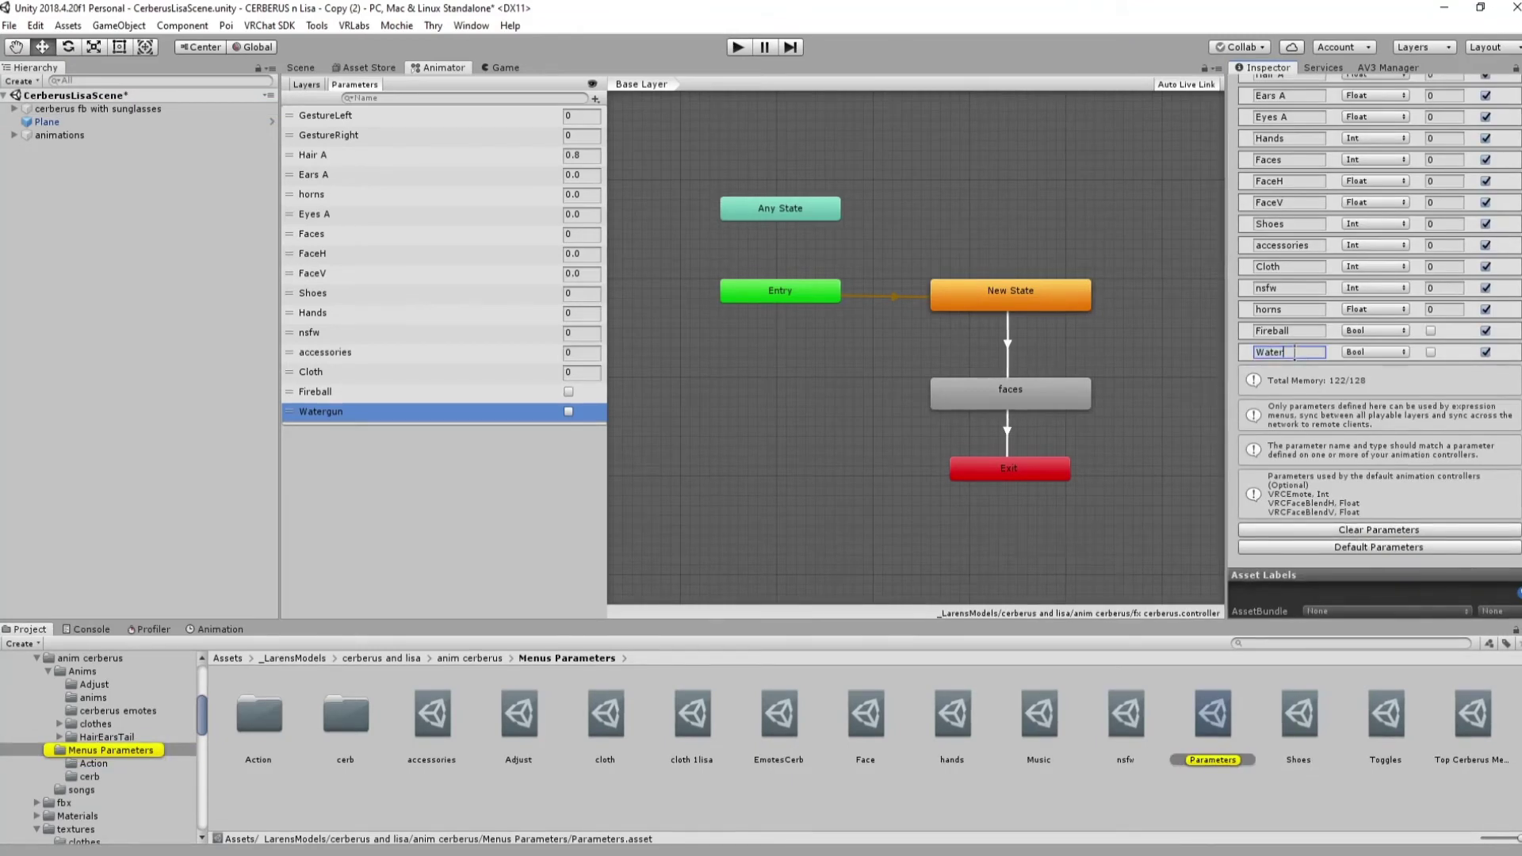
text(gun)
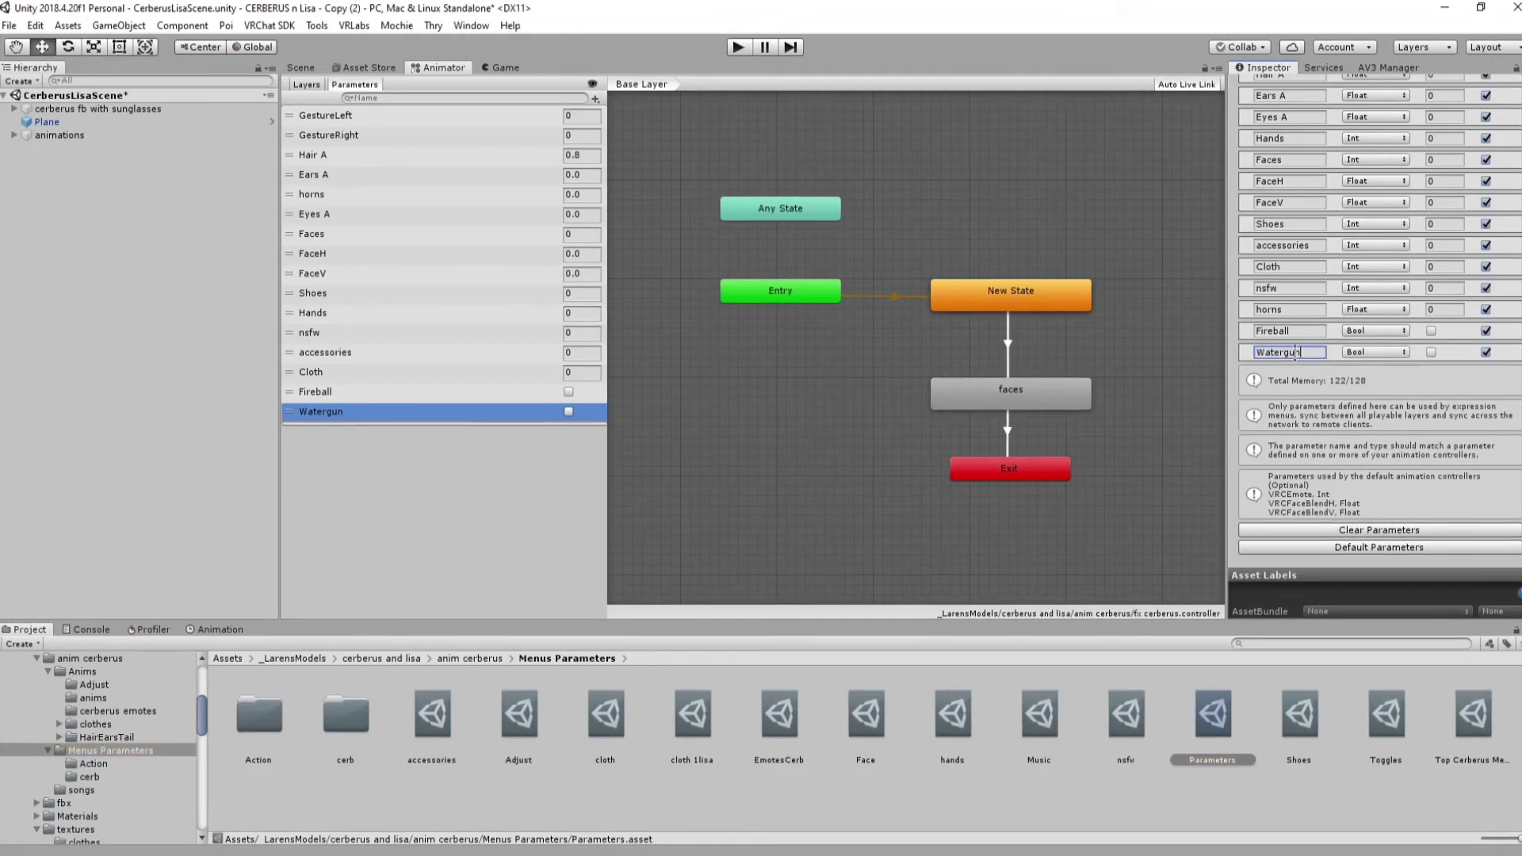
double_click(1296, 352)
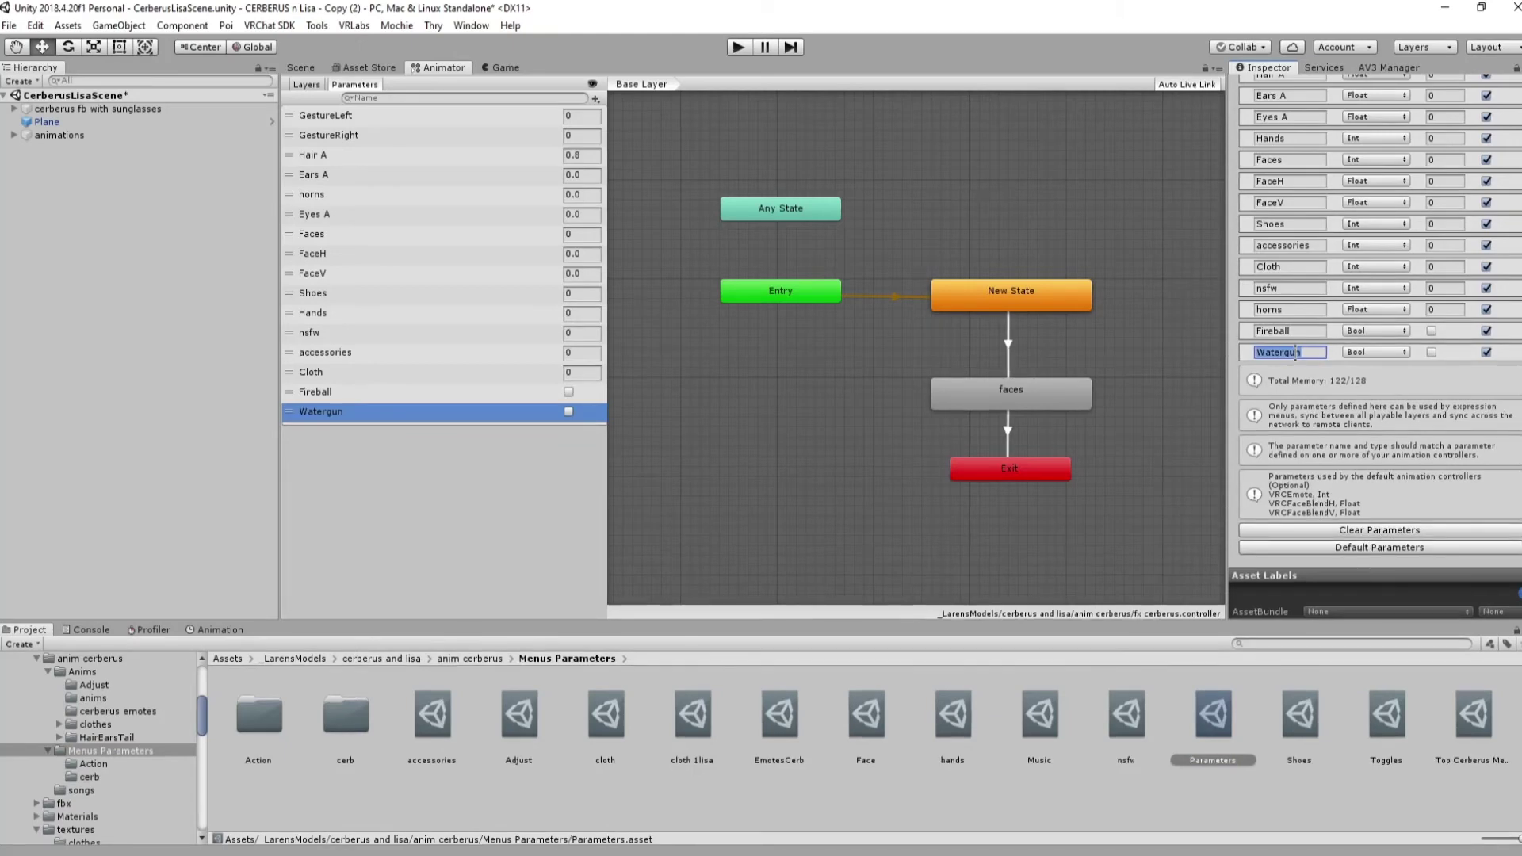
click(377, 420)
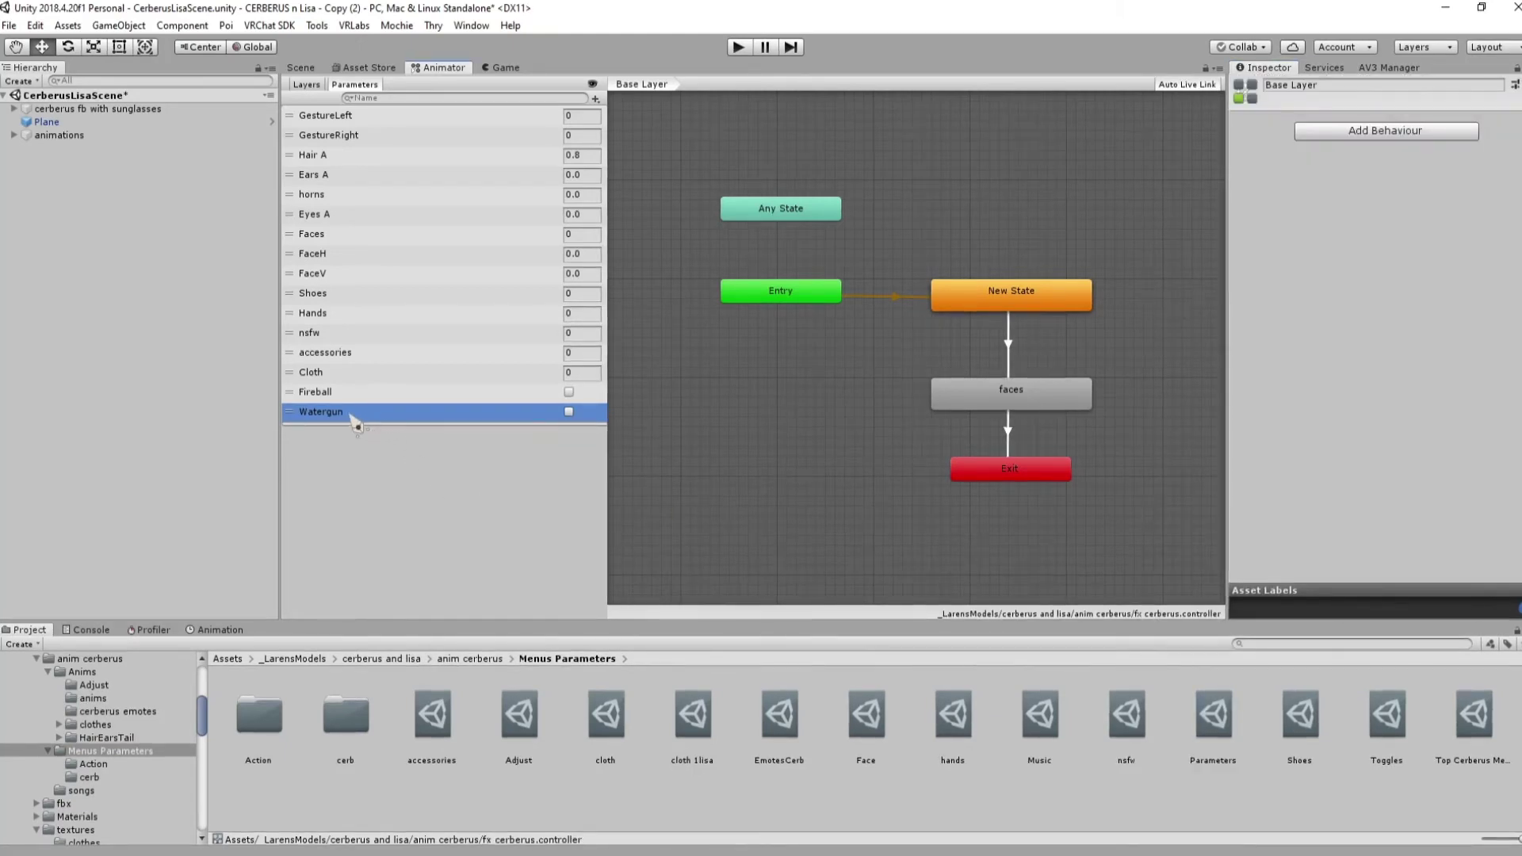
double_click(349, 413)
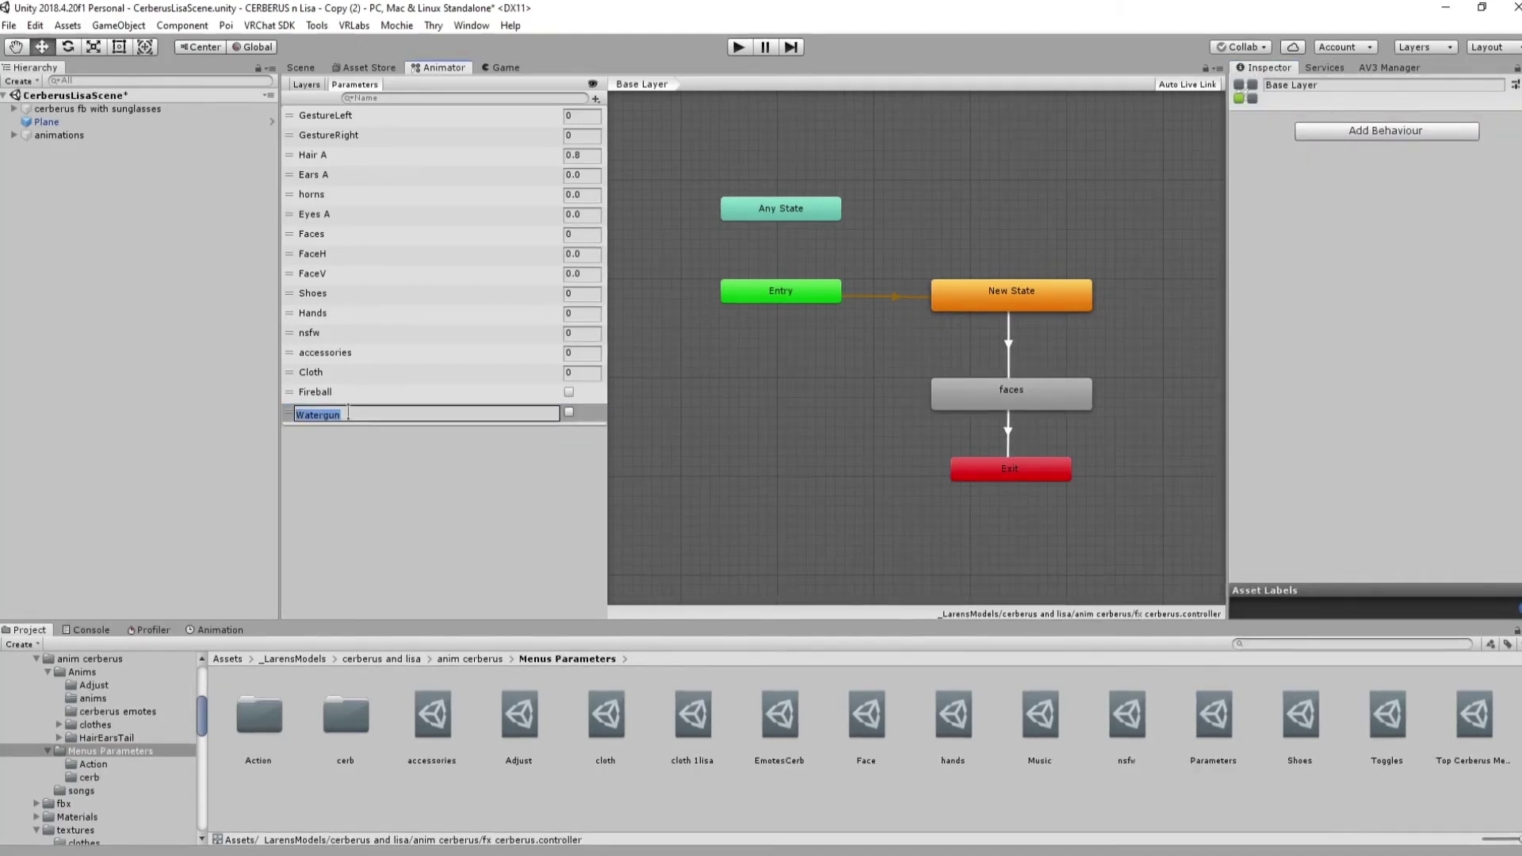
click(355, 501)
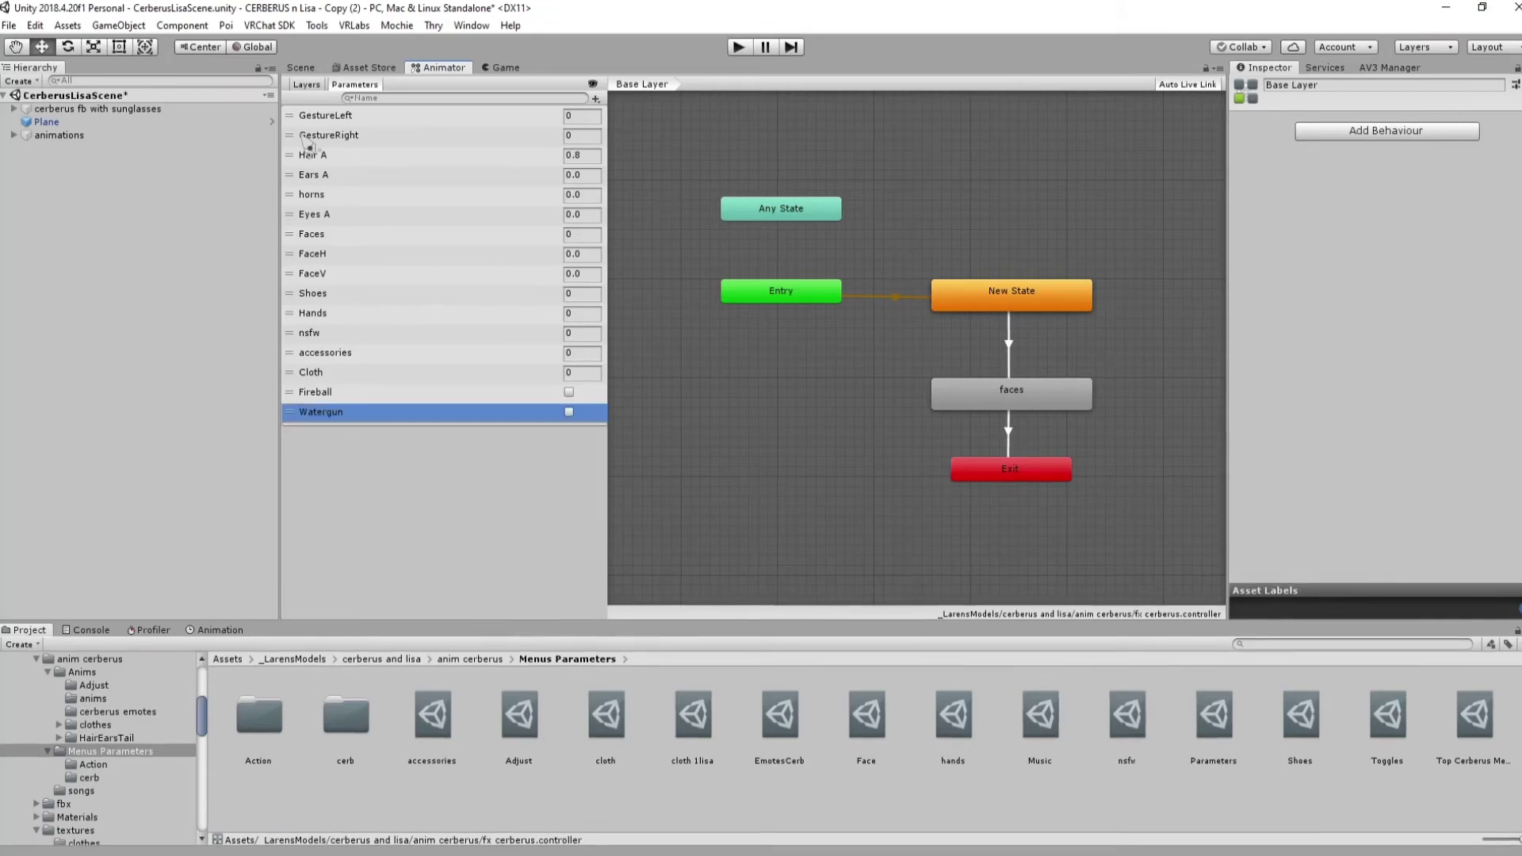
Add a layer named Watergun to the fx cerberus controller and set its weight to 1
click(307, 86)
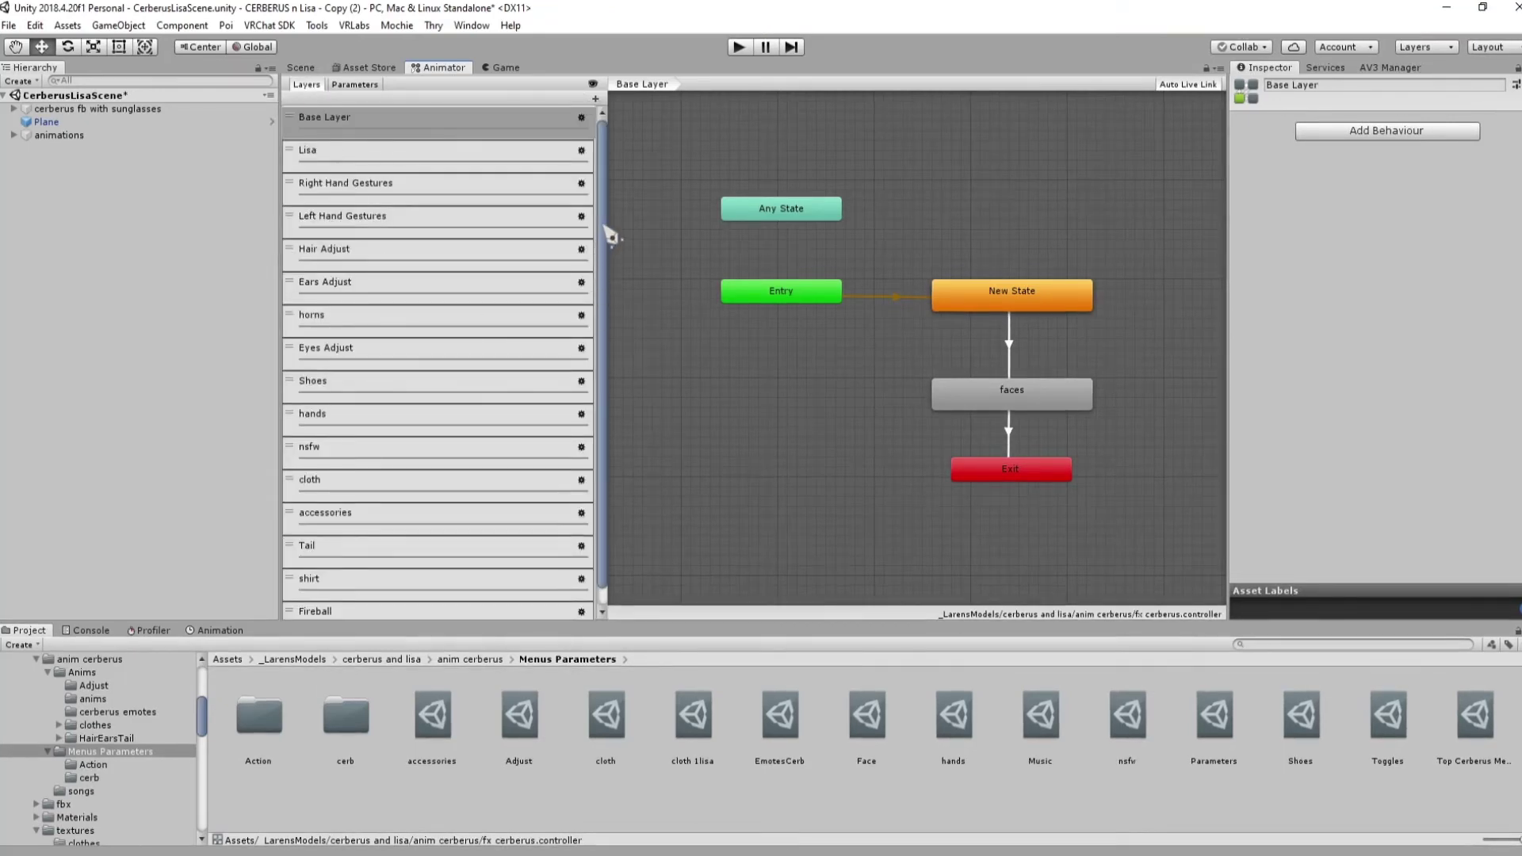
scroll(605, 238, down, 1)
click(595, 98)
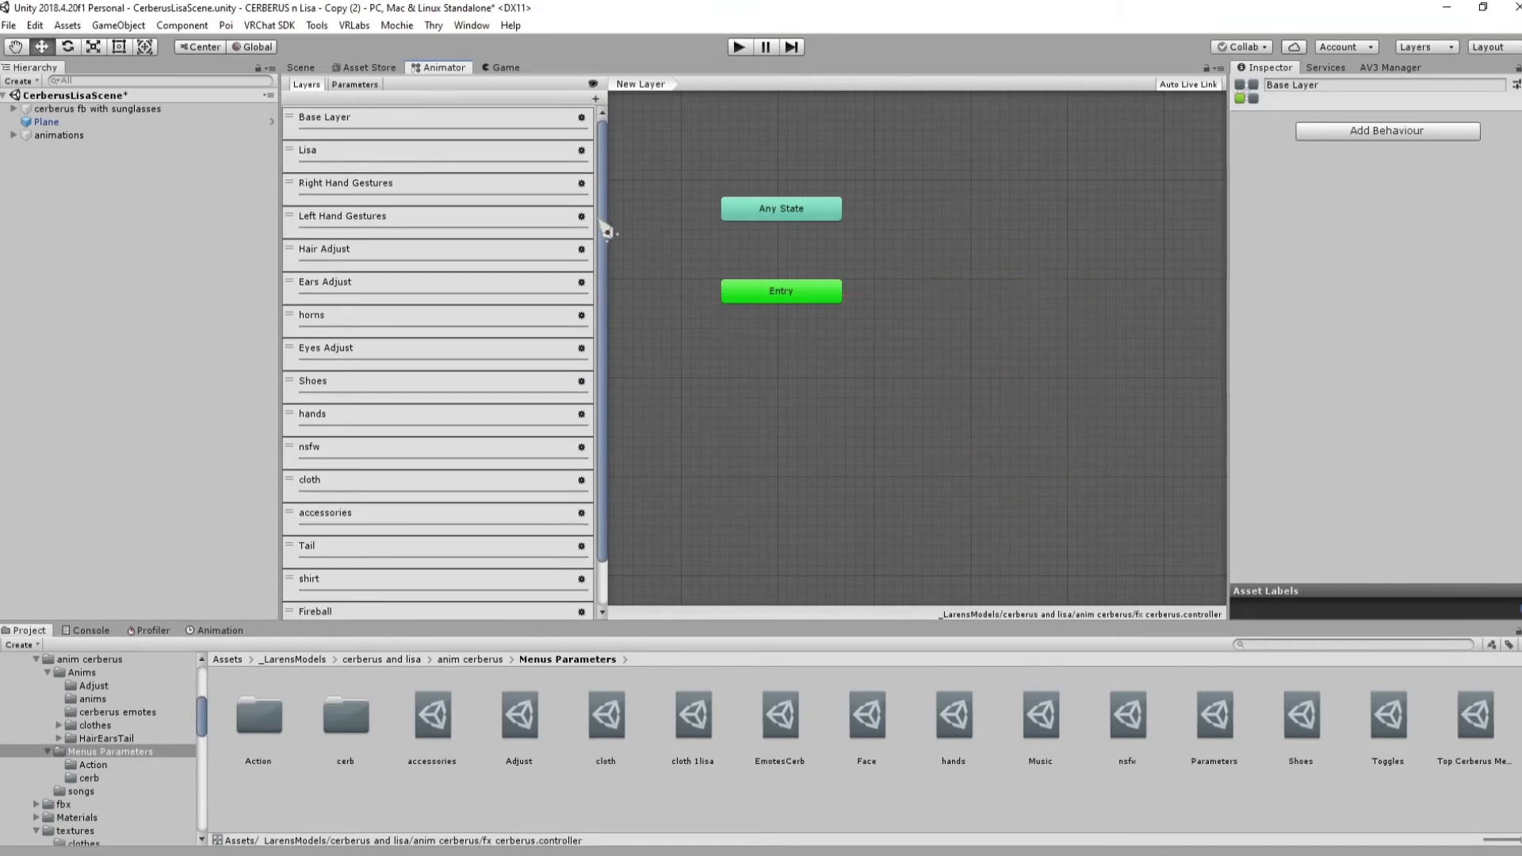
scroll(604, 515, down, 1)
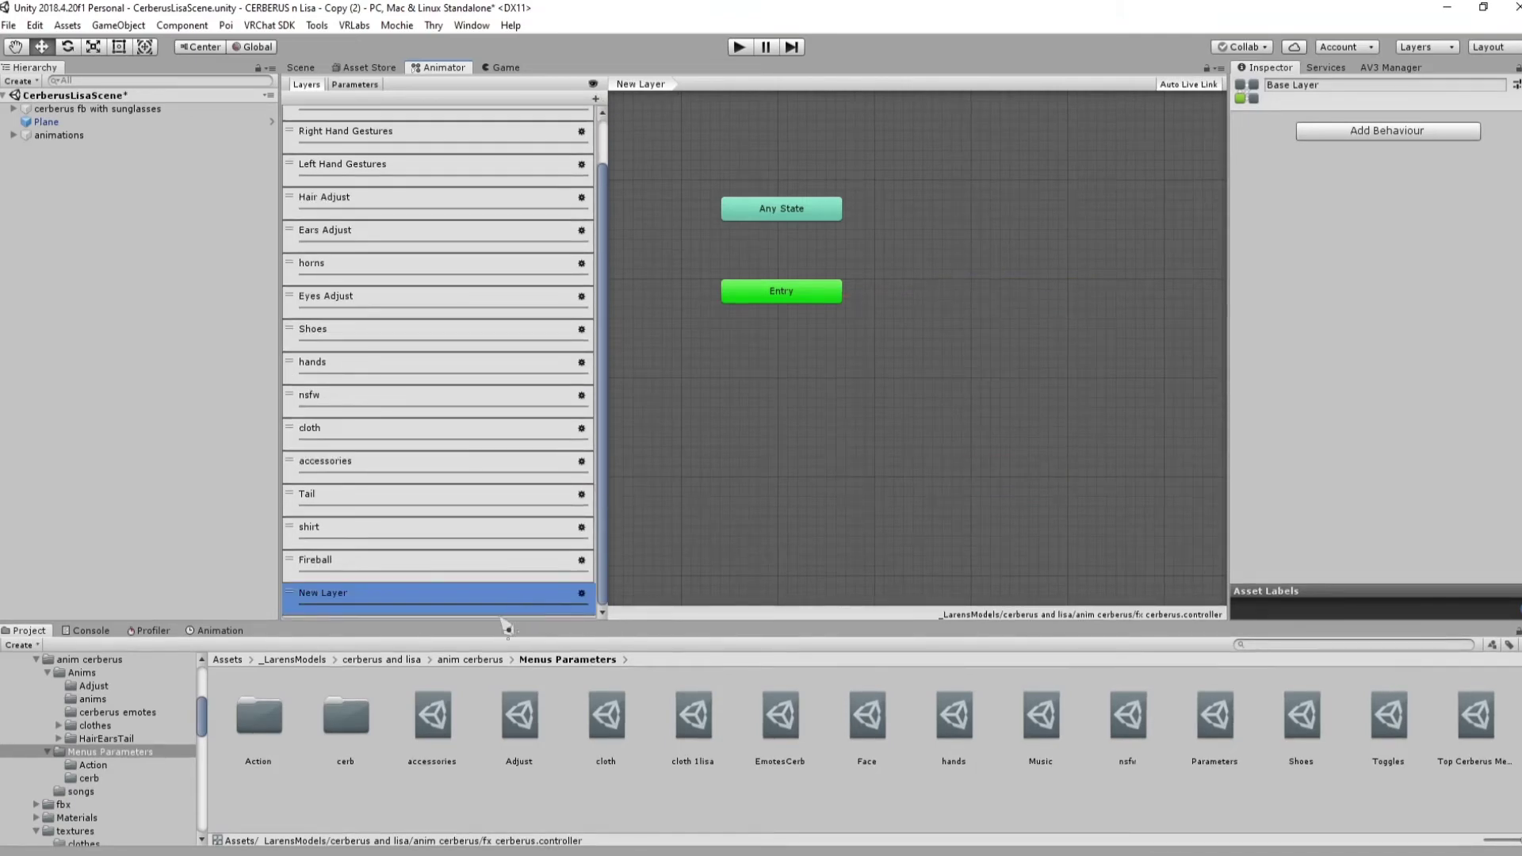
click(314, 606)
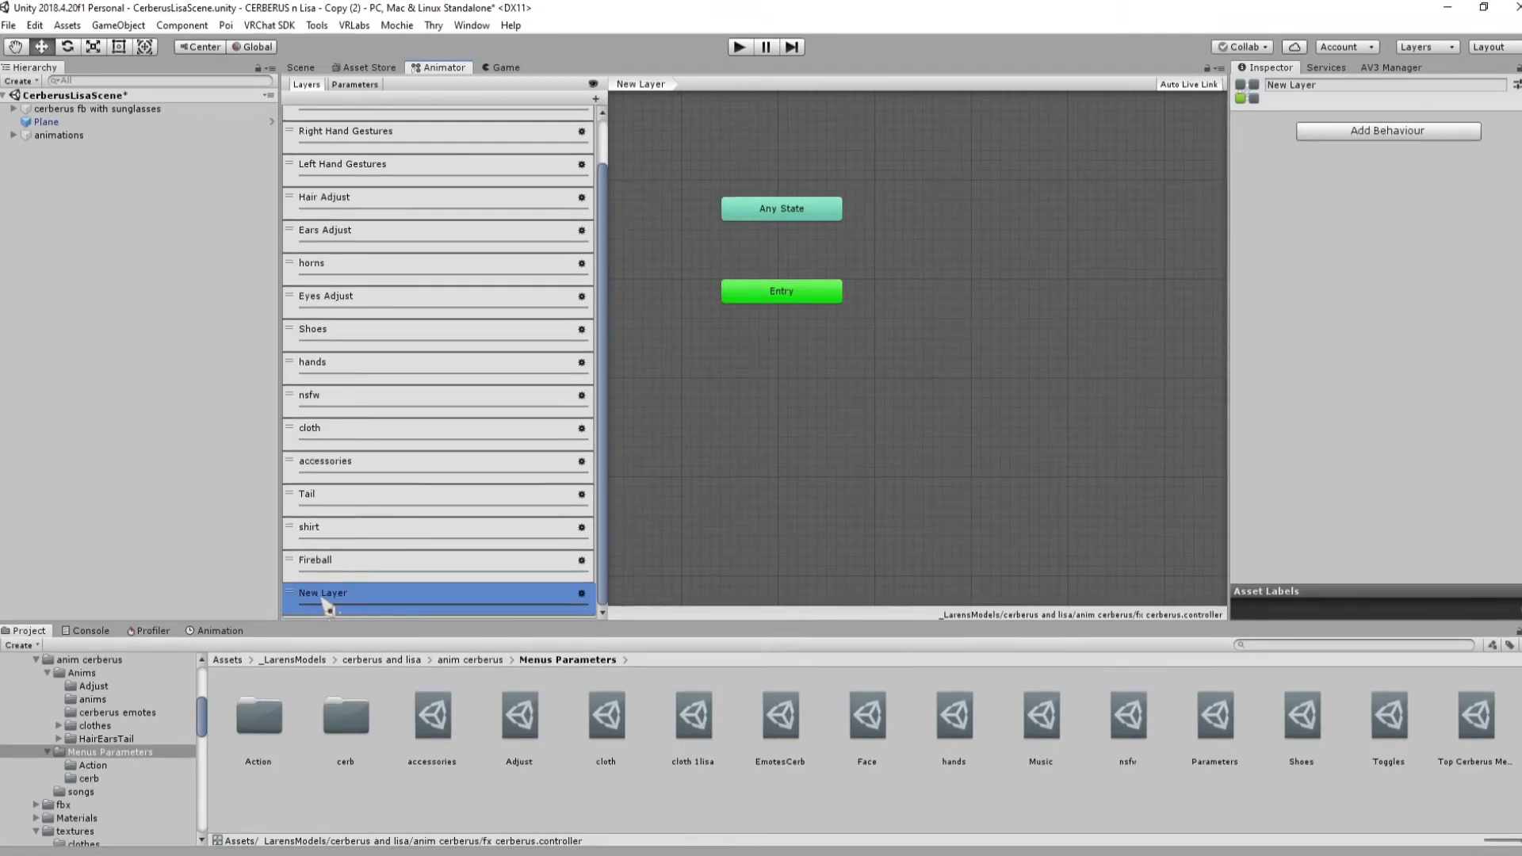
double_click(328, 599)
text(Watergun)
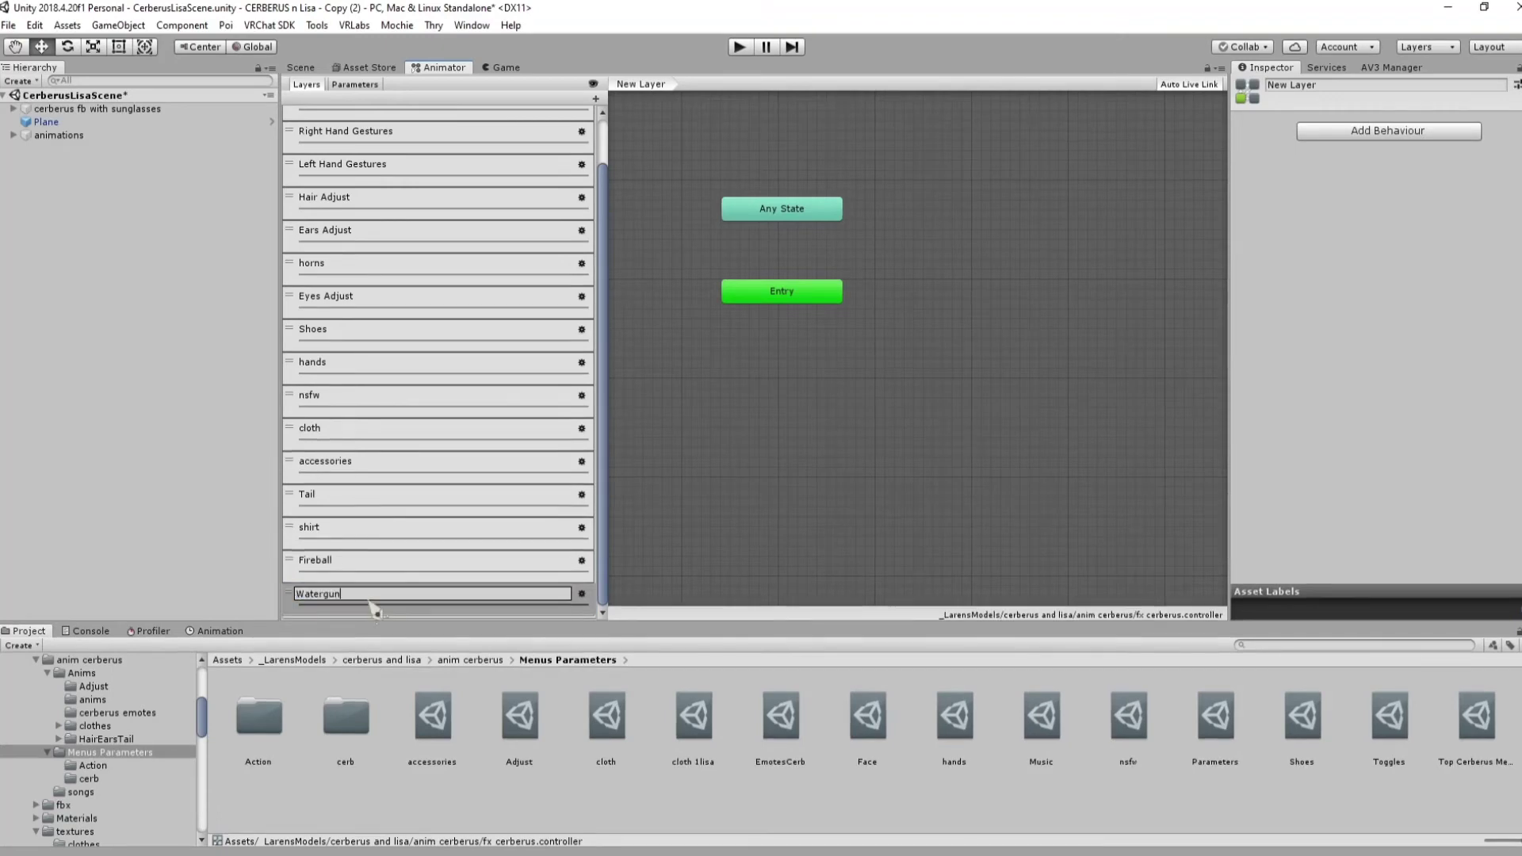
key(Return)
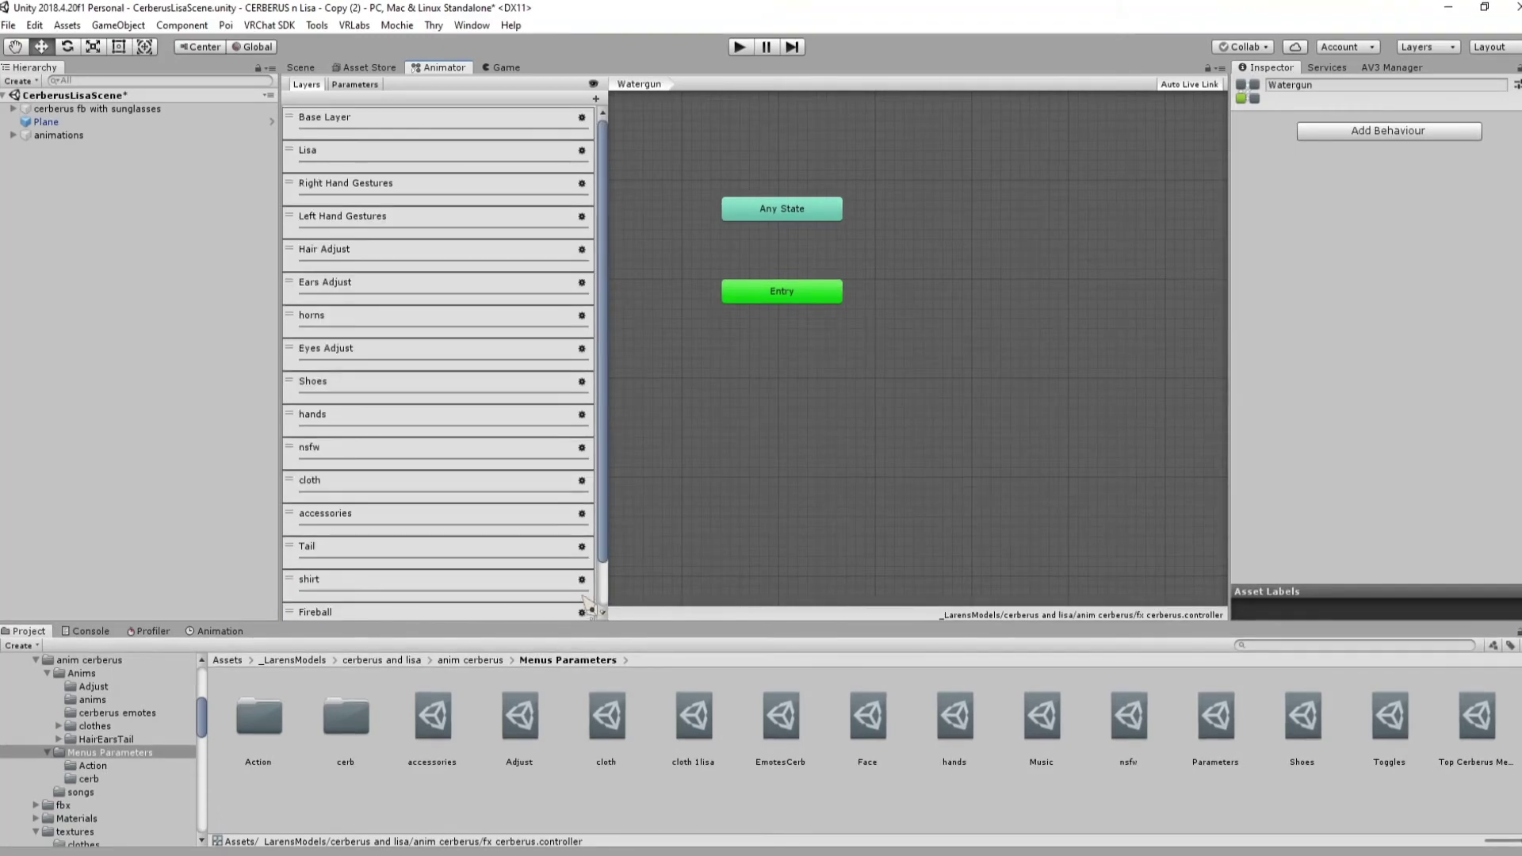
click(581, 594)
drag(688, 596, 825, 599)
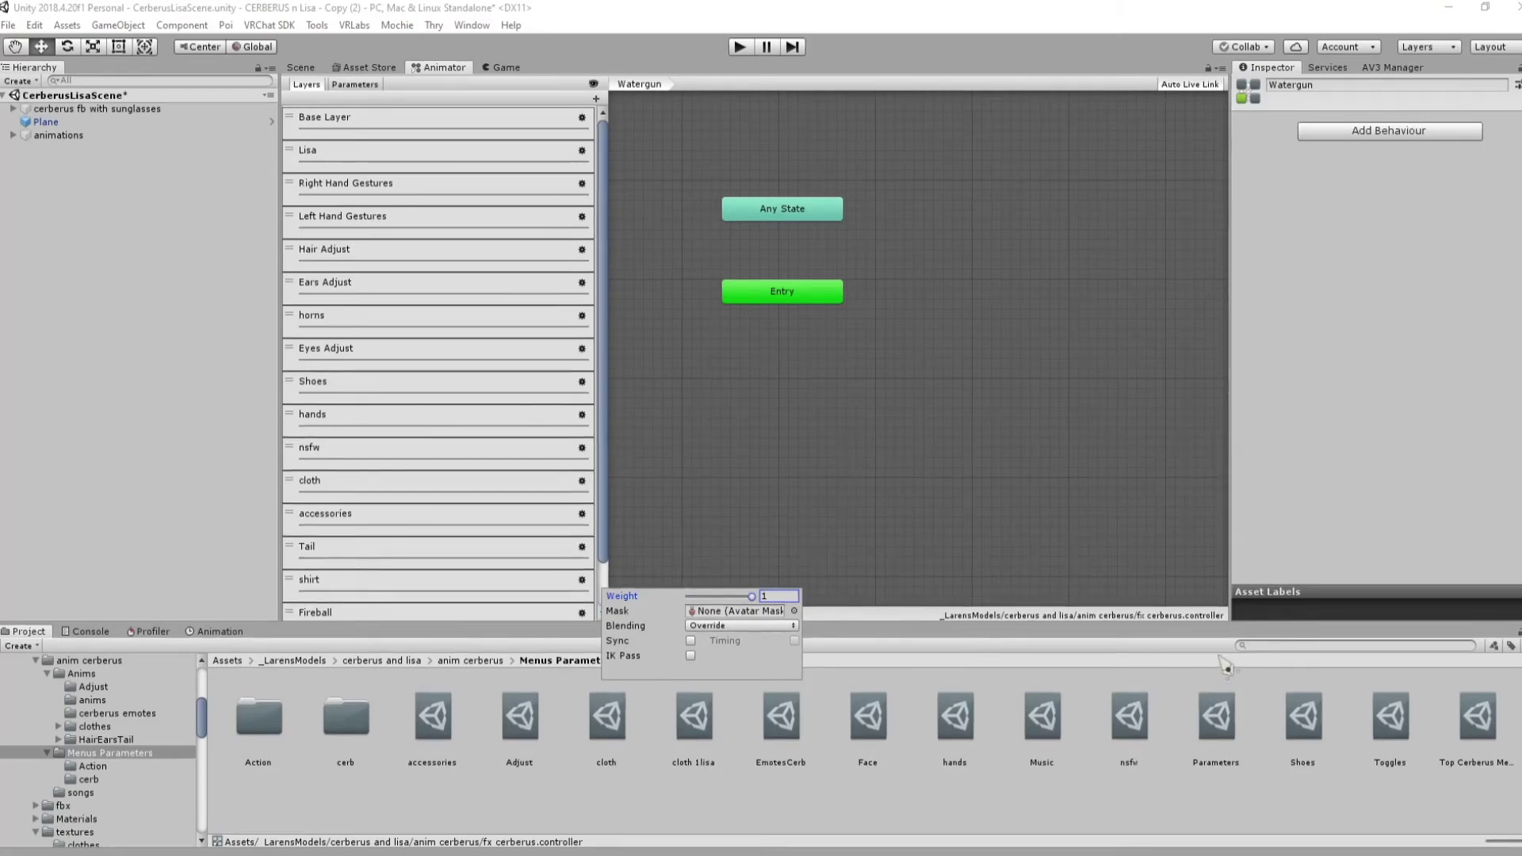
Search the project for watergun and open the Watergun folder that contains the Watergun On animation clip
click(1267, 647)
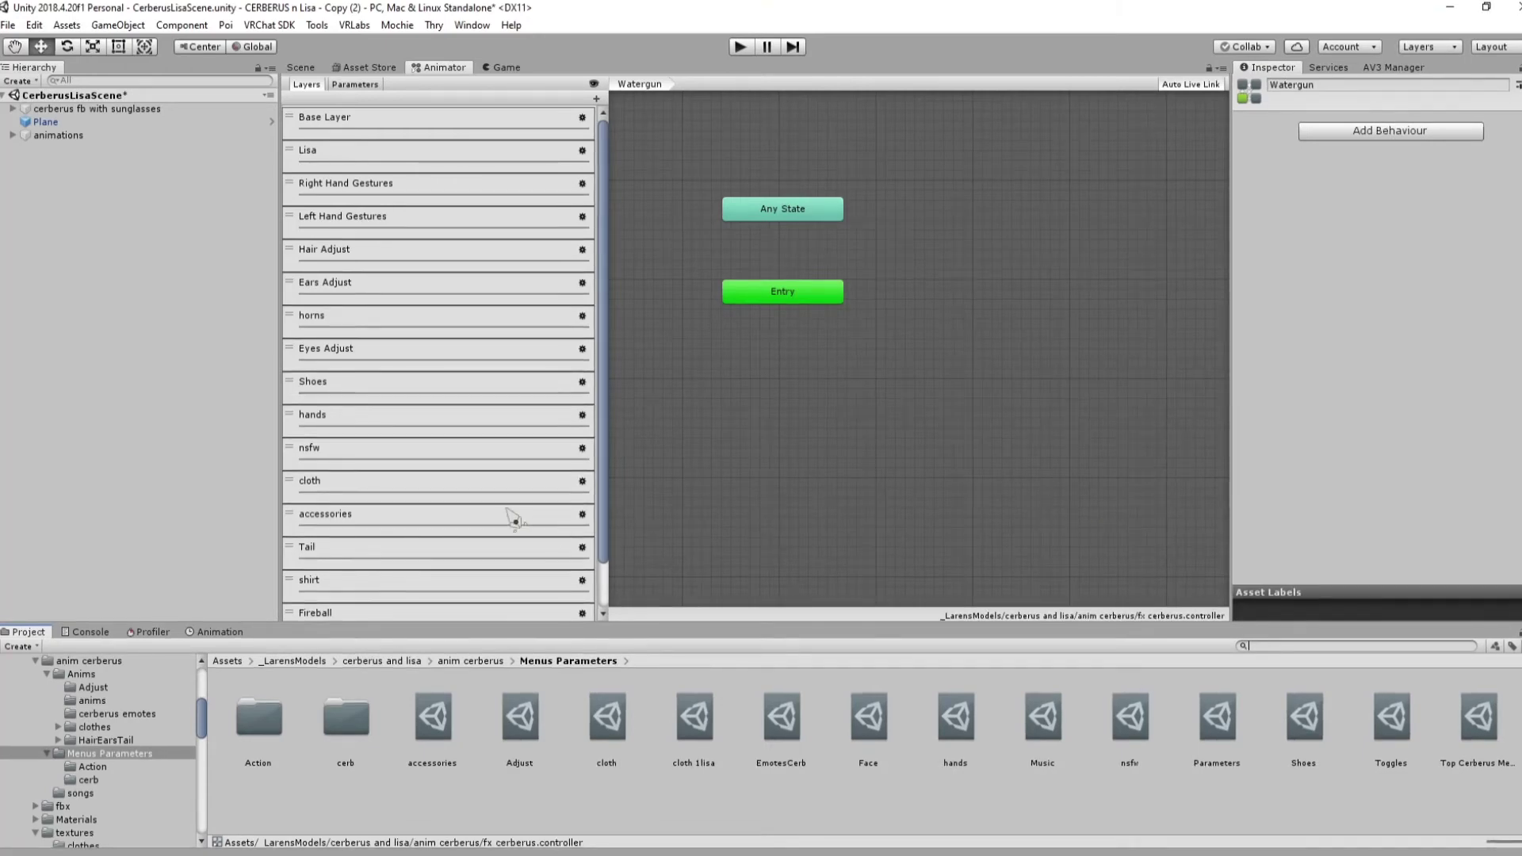
scroll(515, 519, down, 2)
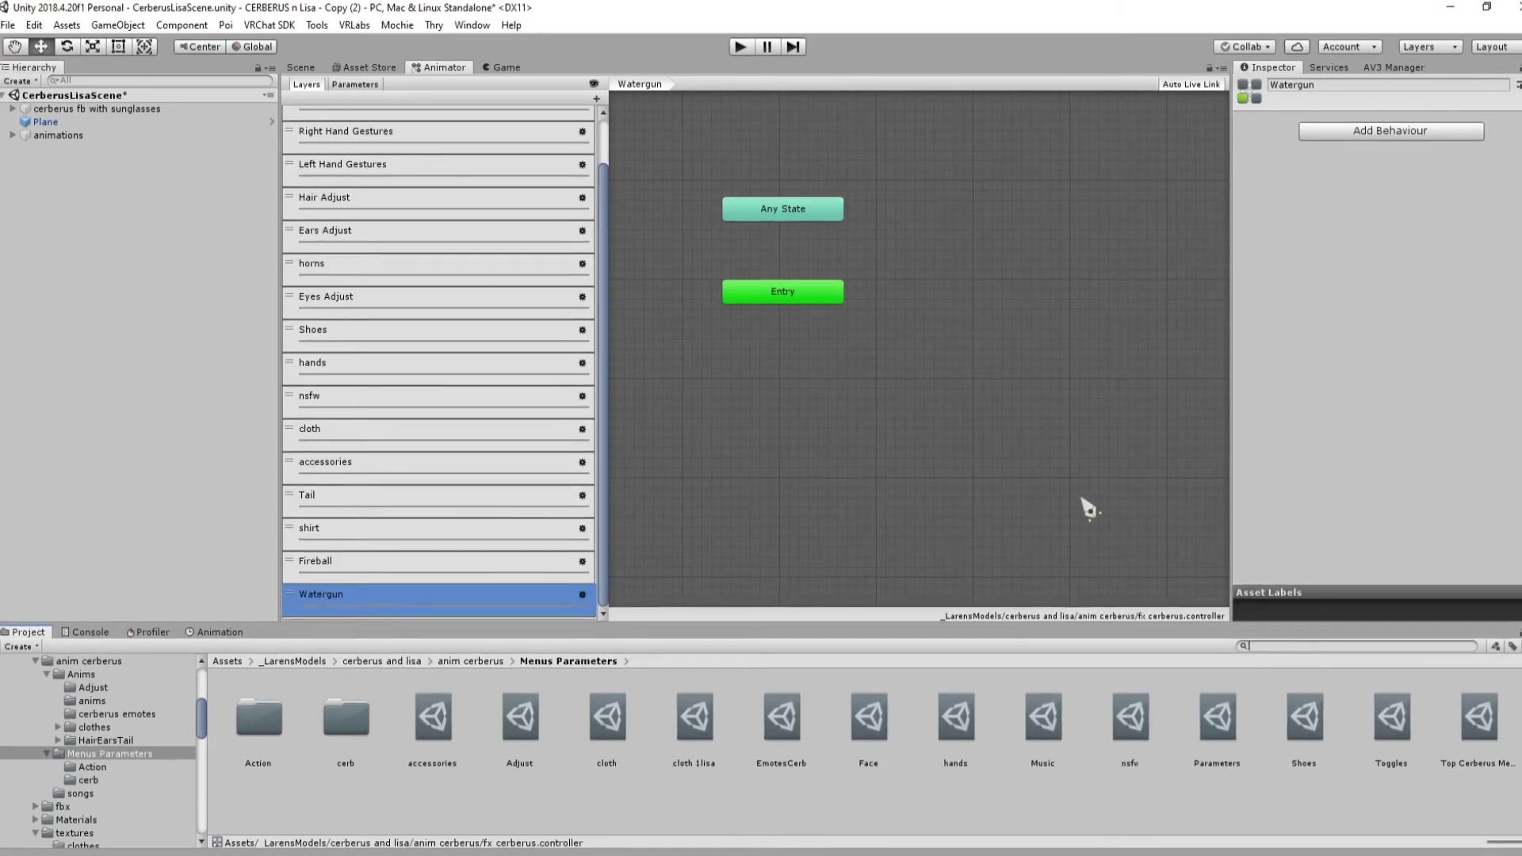
text(water)
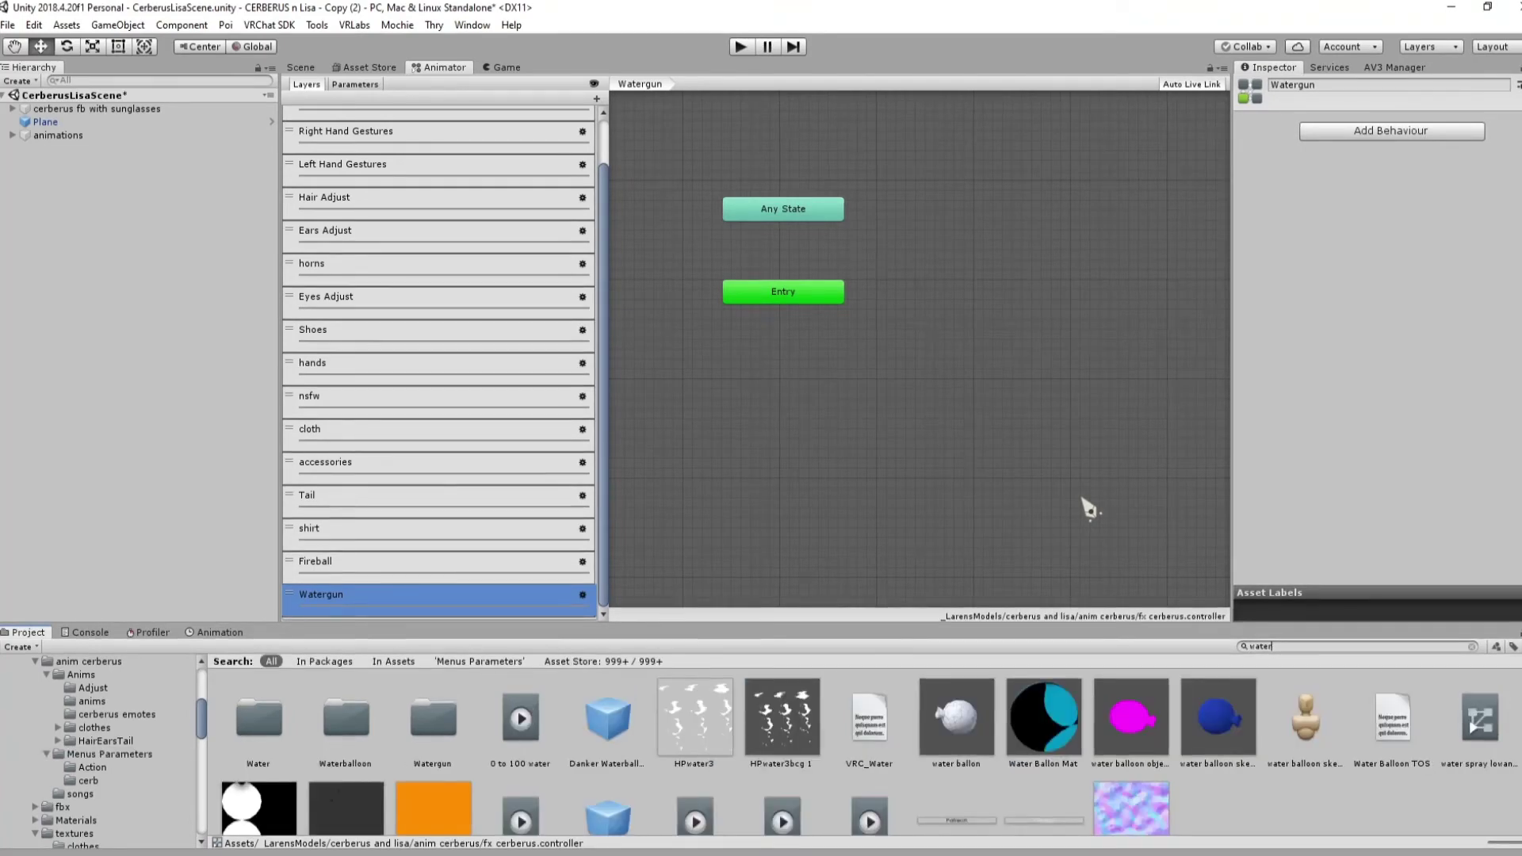
text(gun)
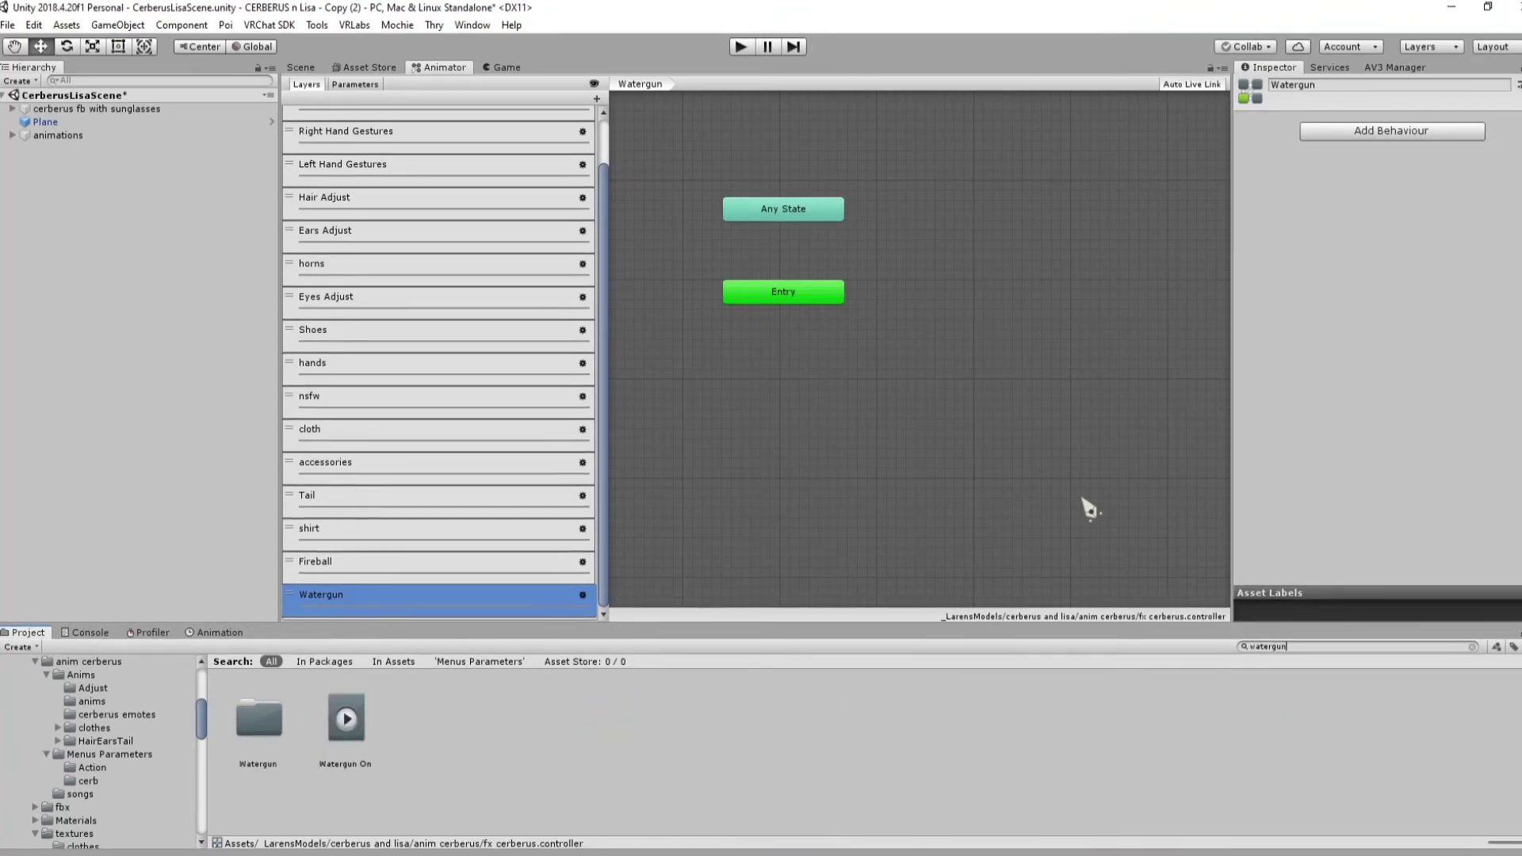
click(371, 726)
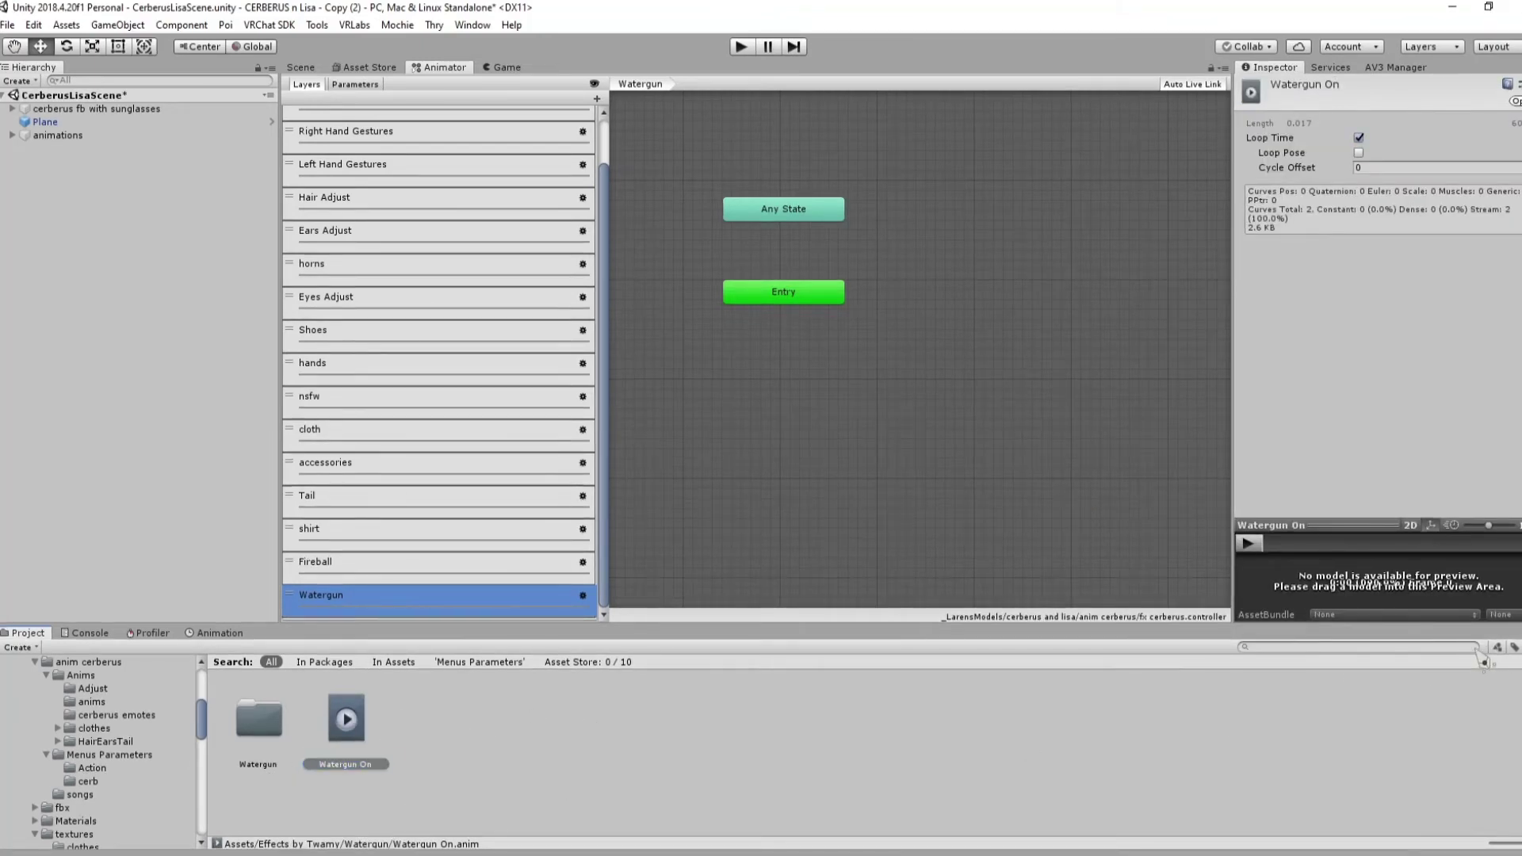
click(1477, 652)
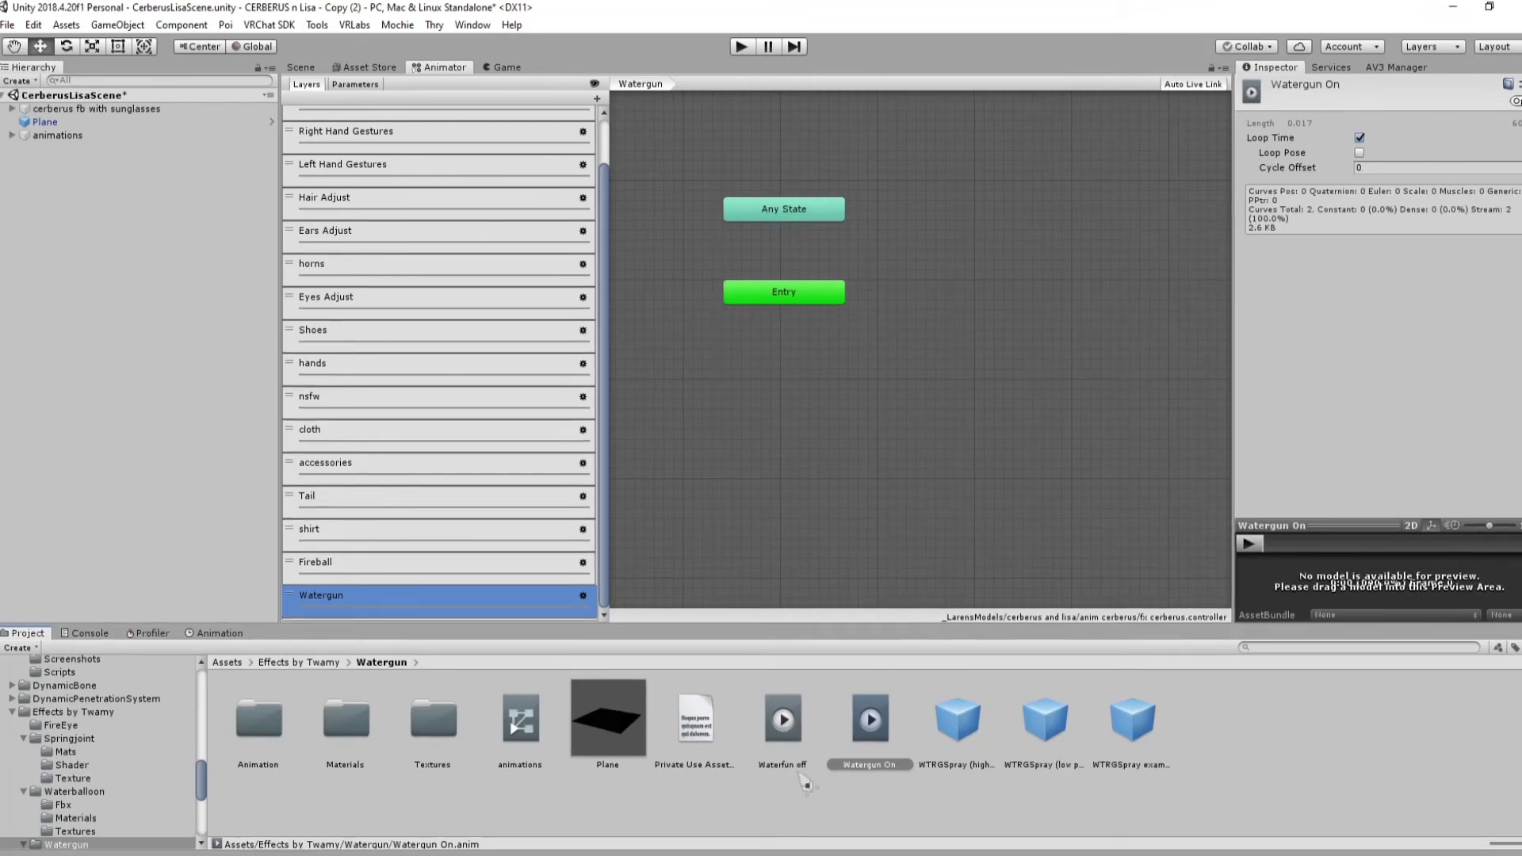
Add the Waterfun off clip as the default state and the Watergun On clip as a second state, with Any State placed below Entry
drag(867, 696, 881, 547)
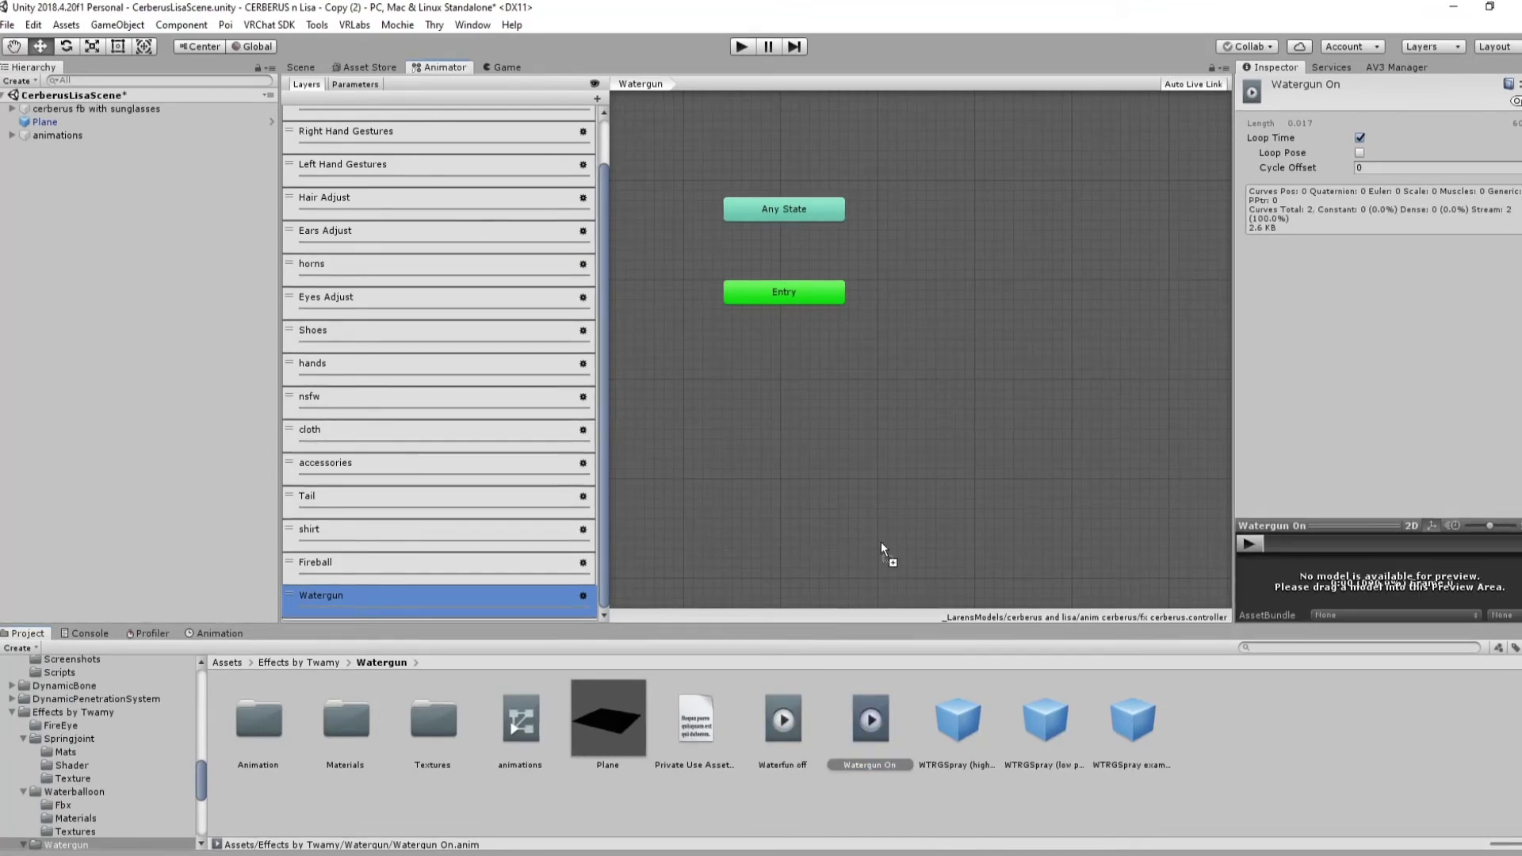
drag(954, 220, 951, 217)
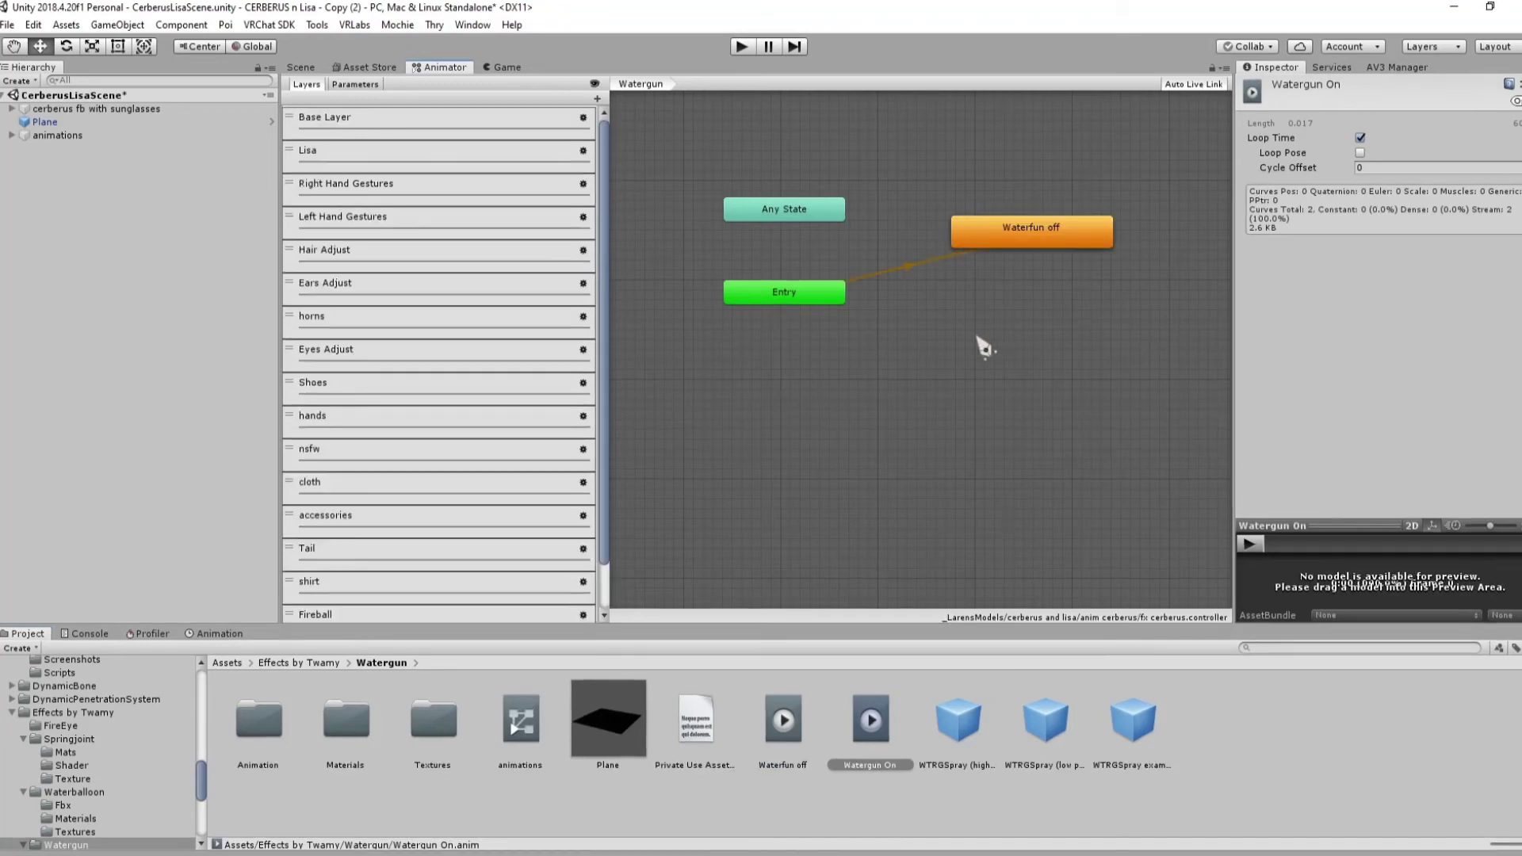
drag(816, 213, 842, 347)
drag(1011, 253, 993, 306)
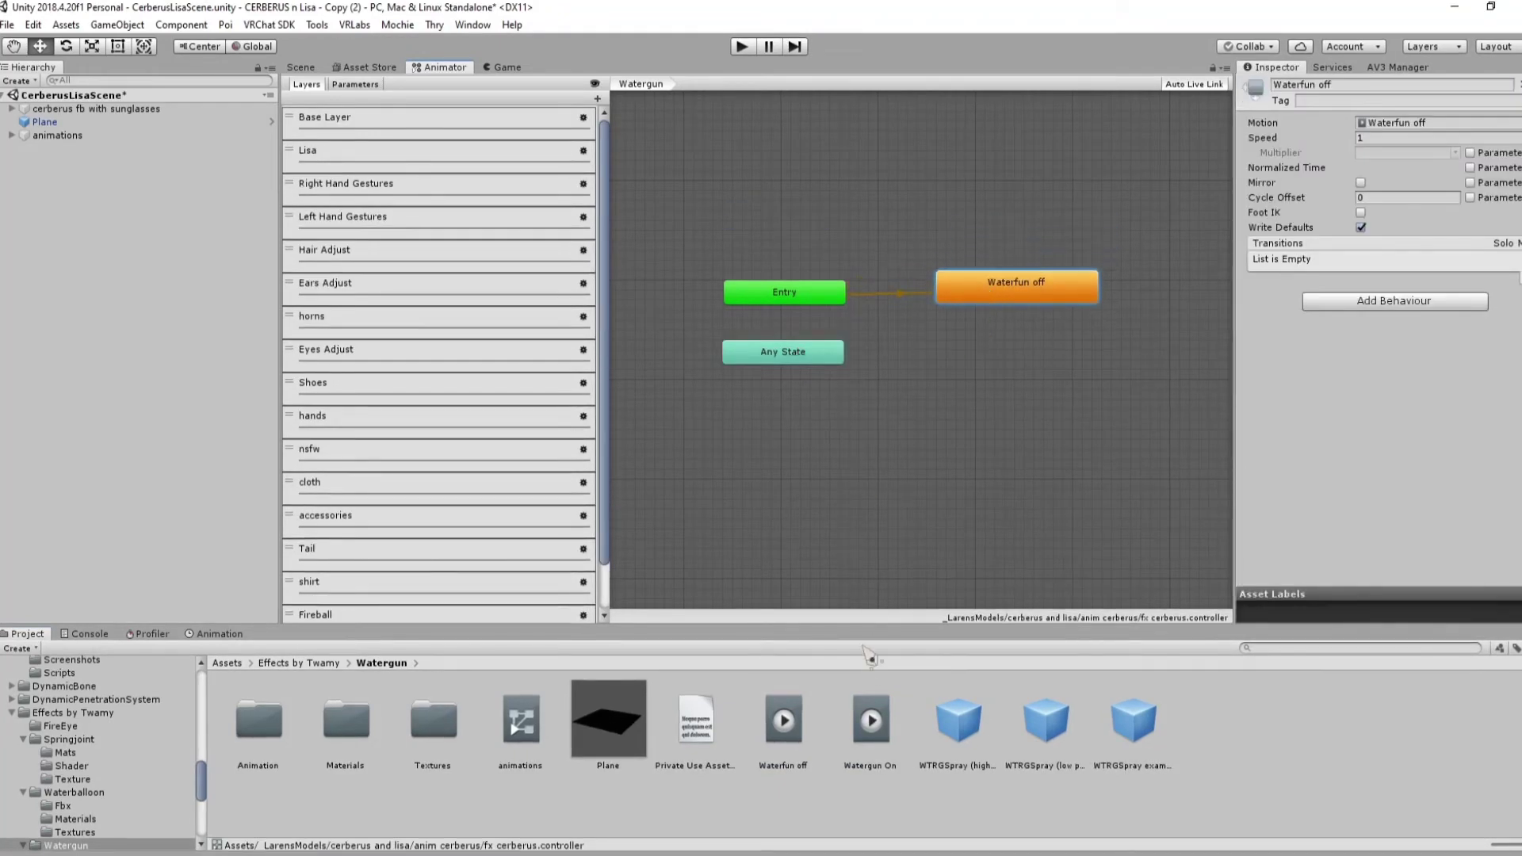
drag(964, 408, 997, 379)
Make transitions from Any State to both Waterfun off and Watergun On, aligning the Waterfun off state above Watergun On
click(801, 353)
right_click(801, 360)
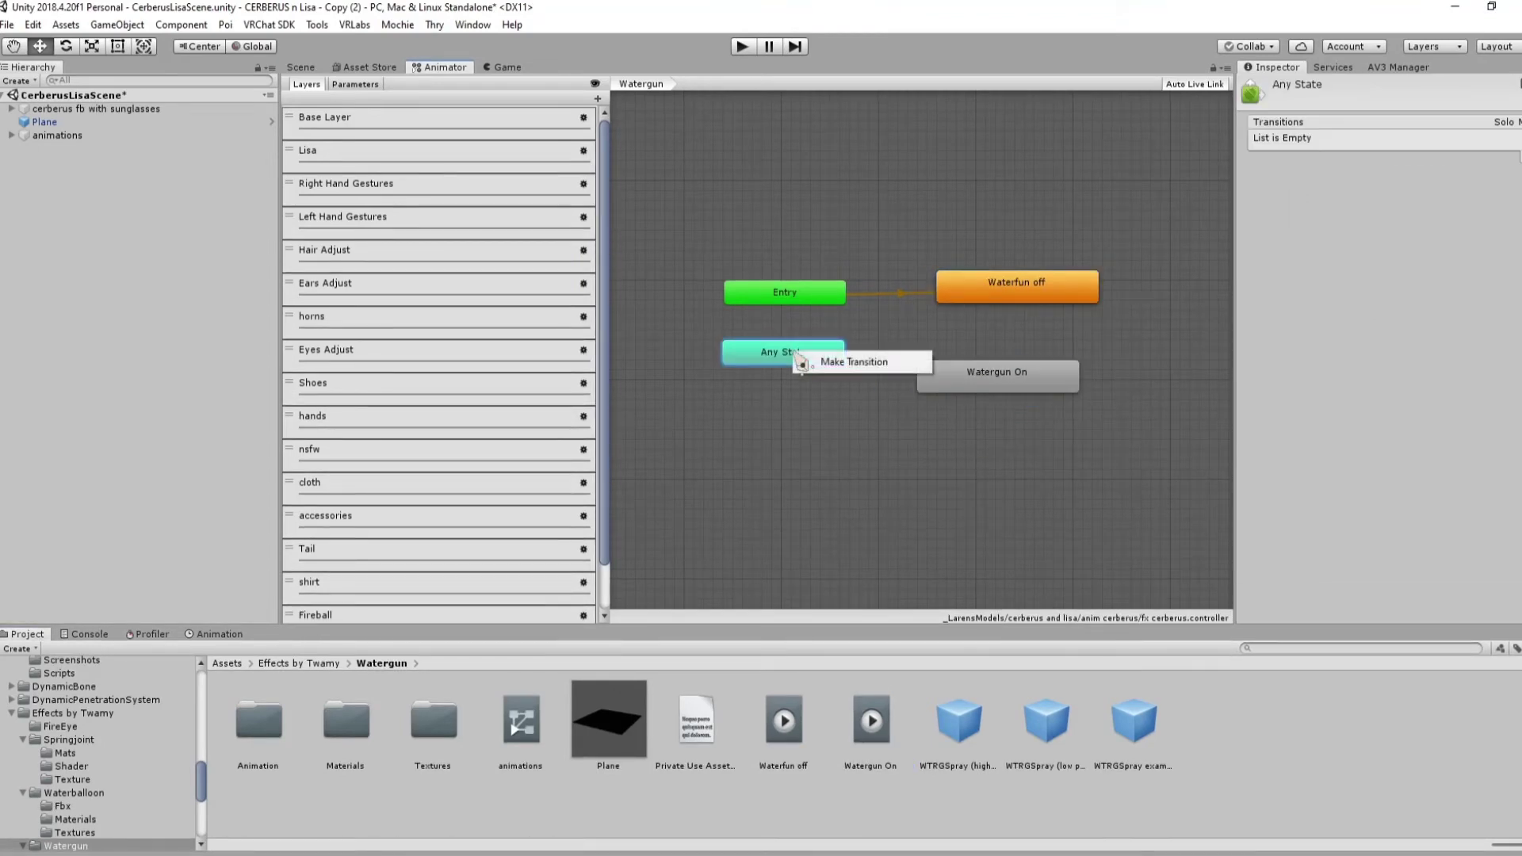
click(862, 365)
click(994, 306)
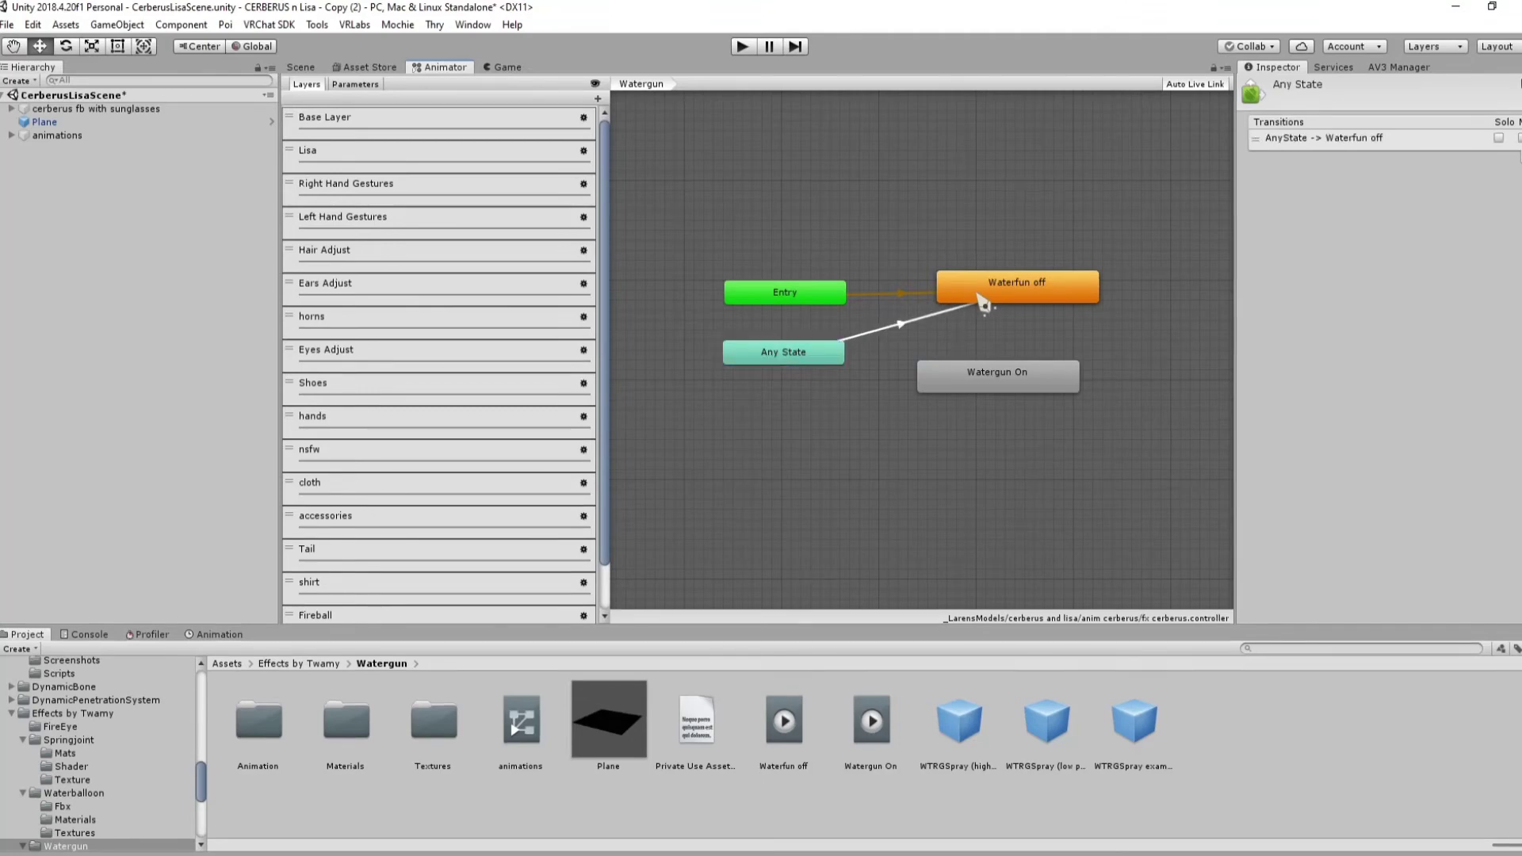
drag(1016, 300, 998, 303)
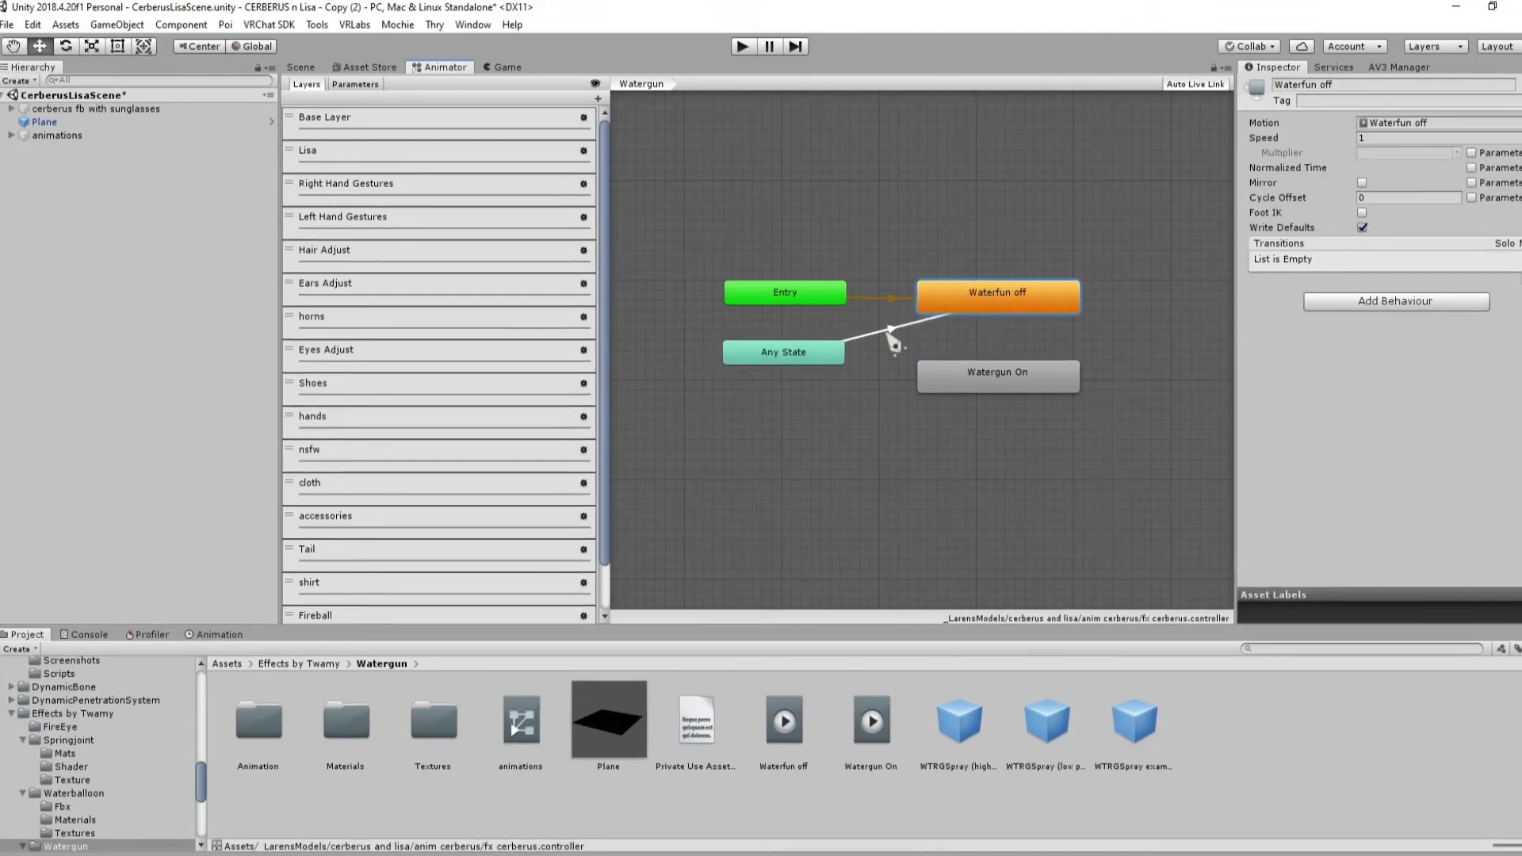
right_click(825, 365)
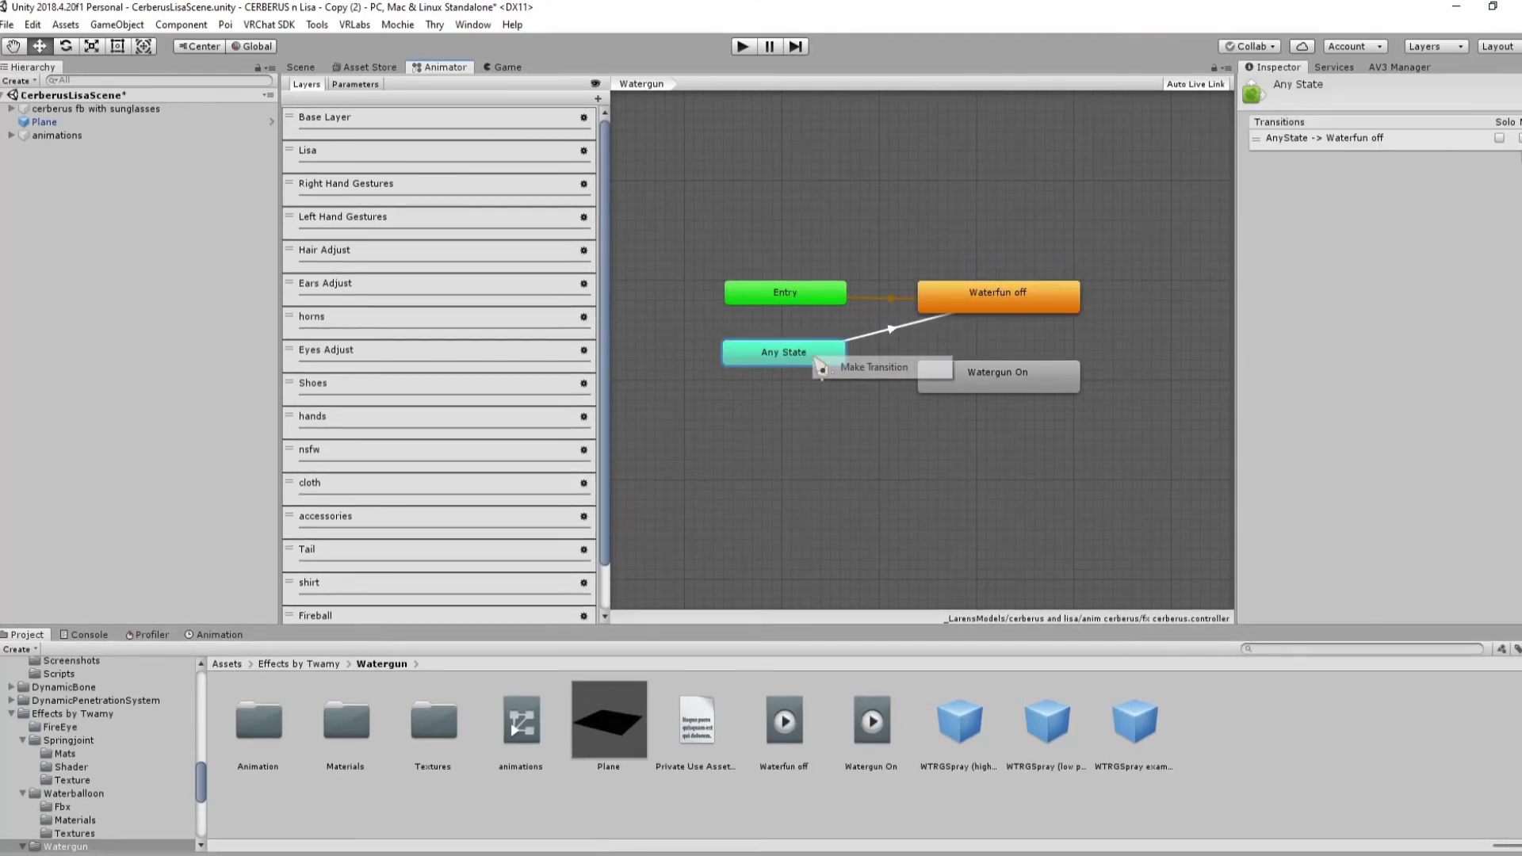
click(860, 369)
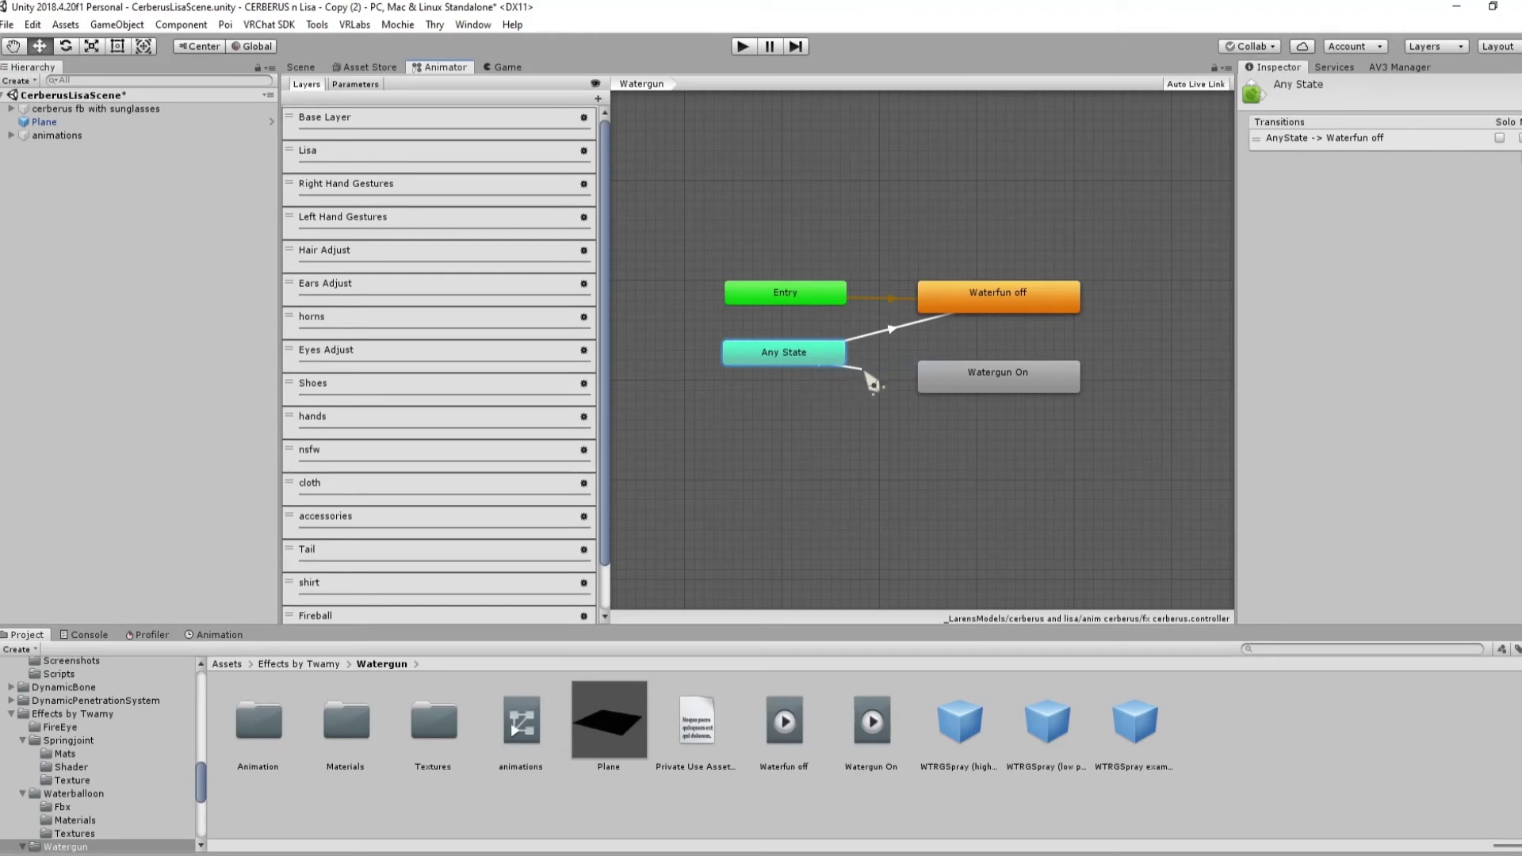
click(937, 385)
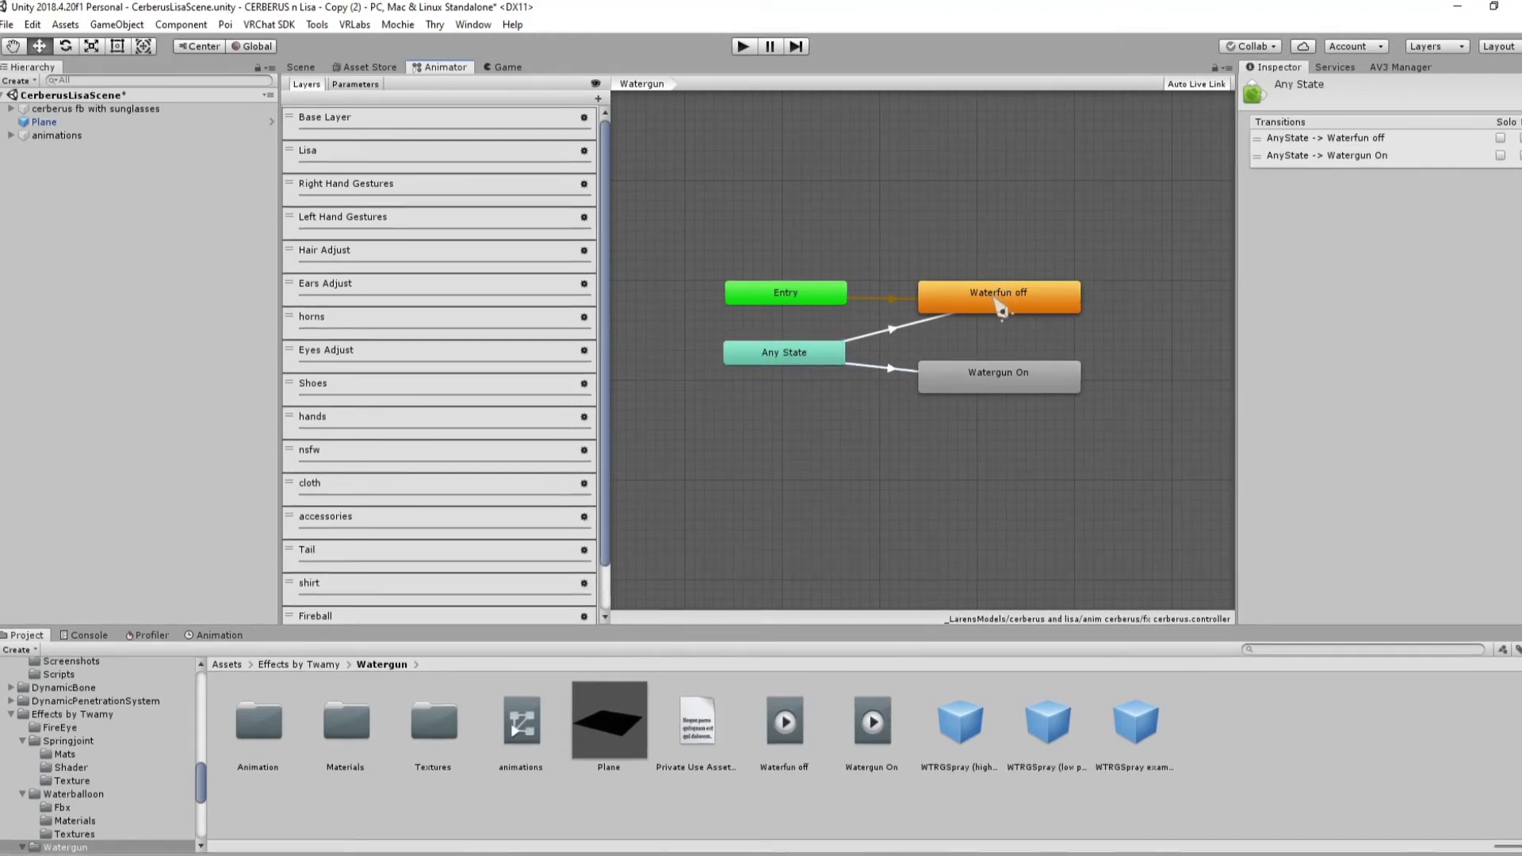
Disable Fixed Duration and set the Transition Duration to 0 on the Any State to Waterfun off transition
click(906, 326)
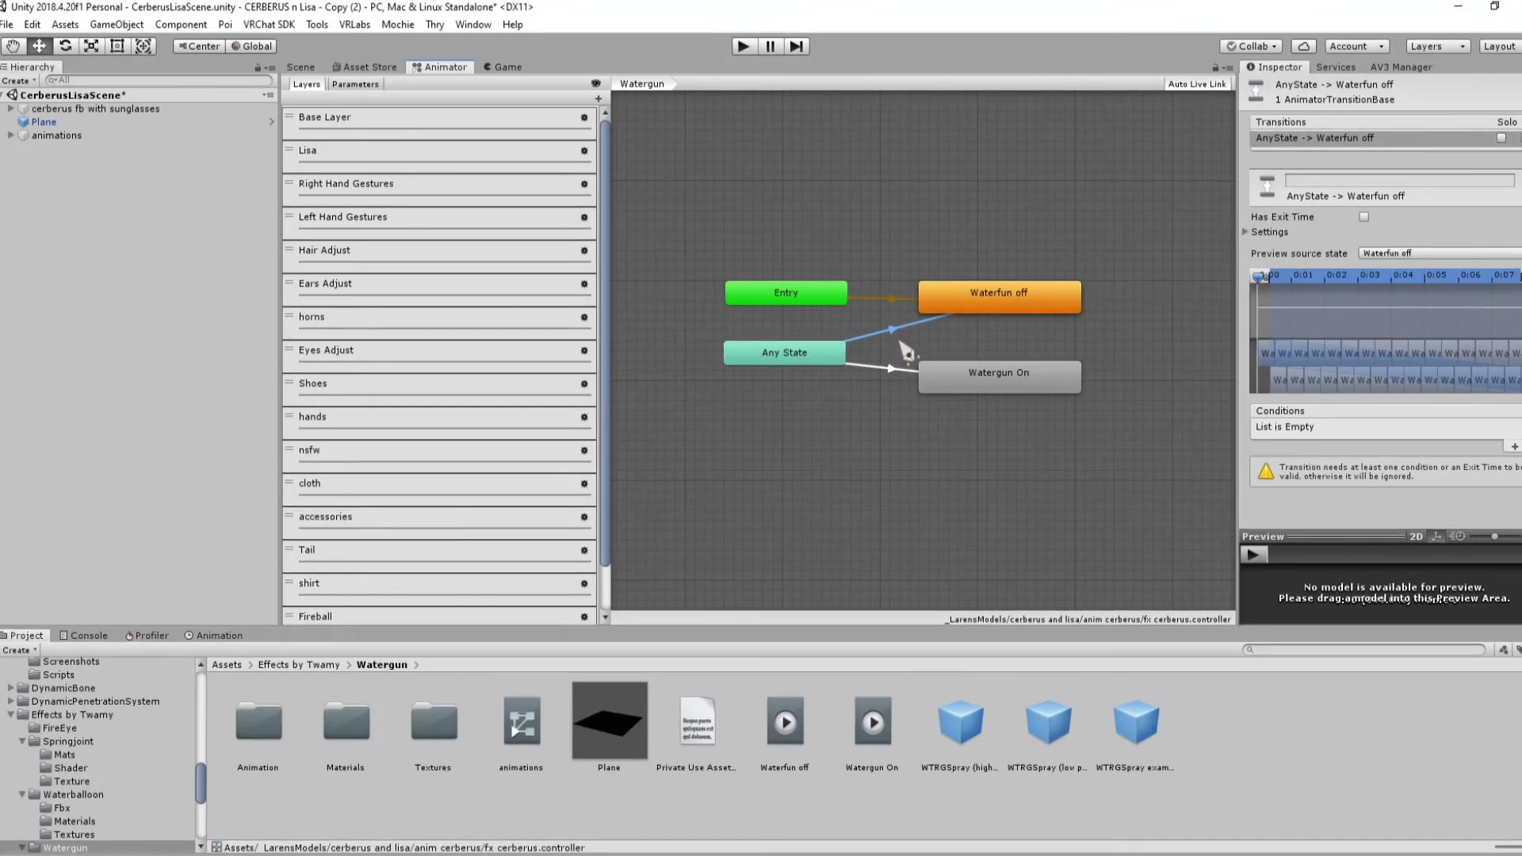
click(898, 341)
click(894, 333)
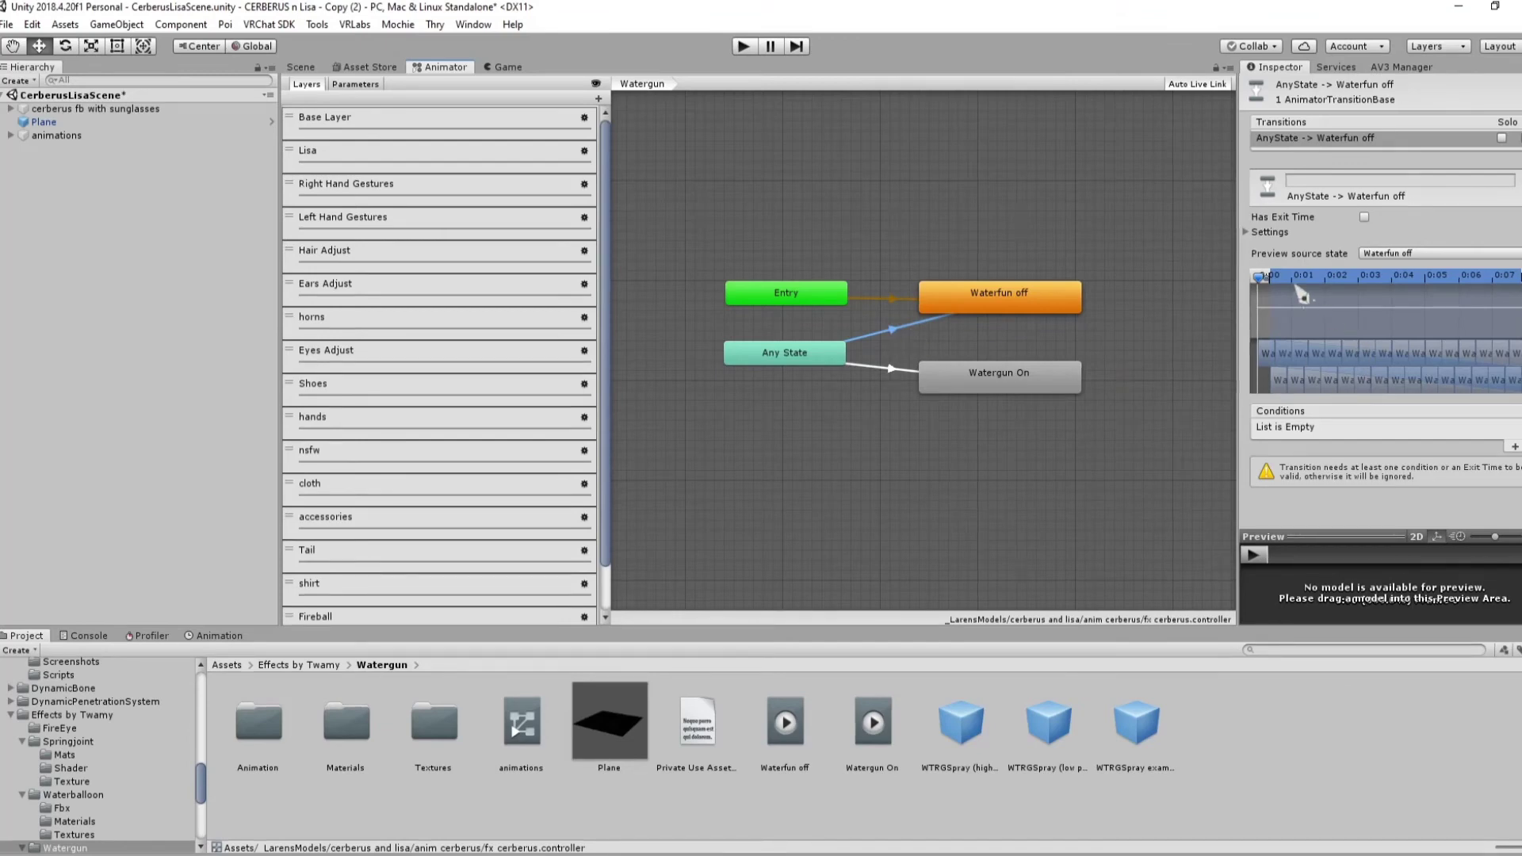
click(1262, 232)
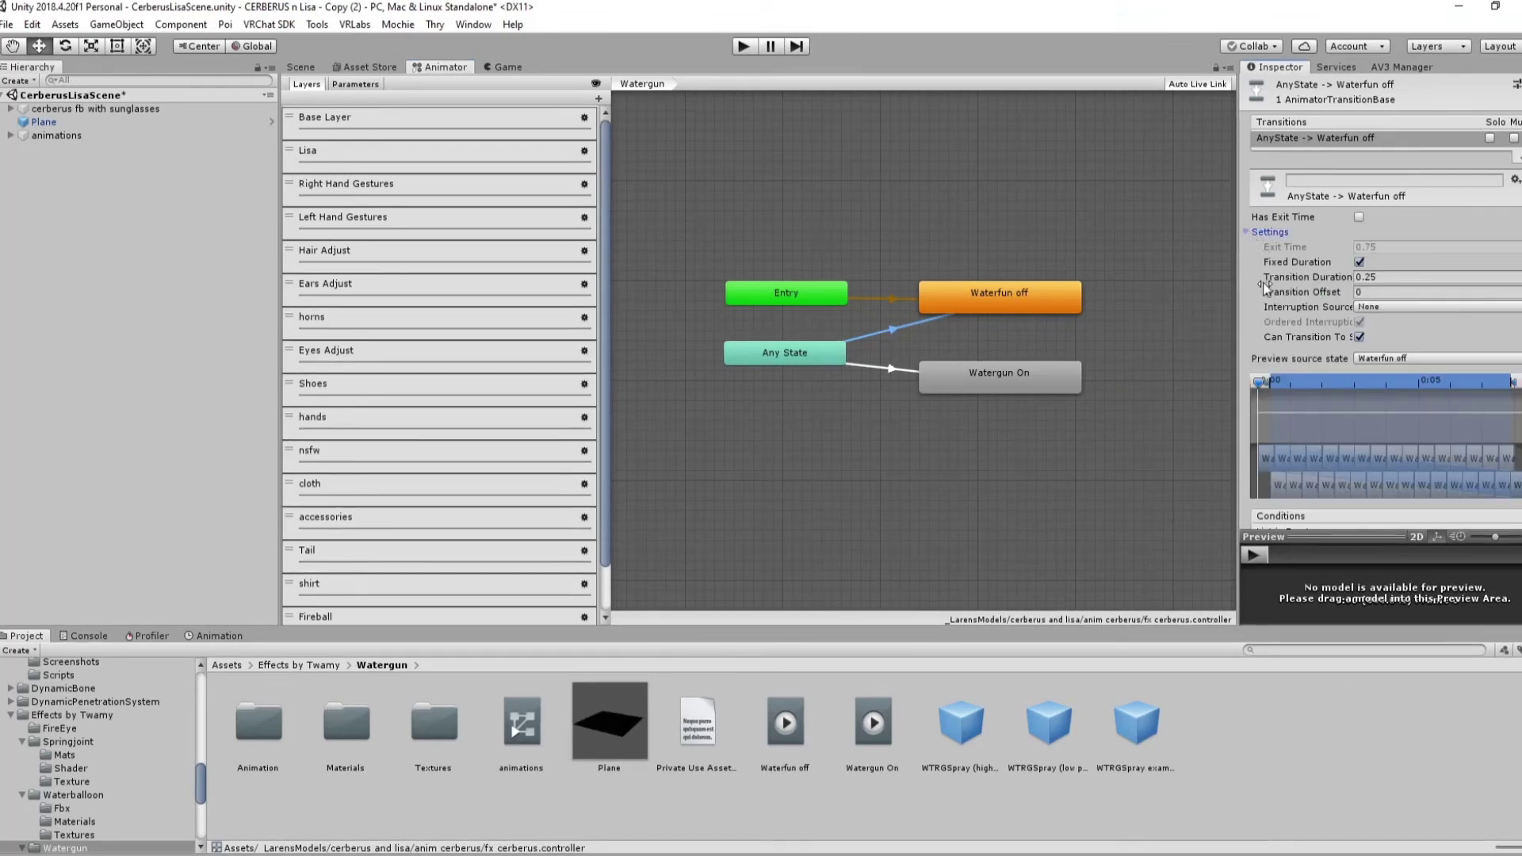
click(1359, 263)
click(1379, 276)
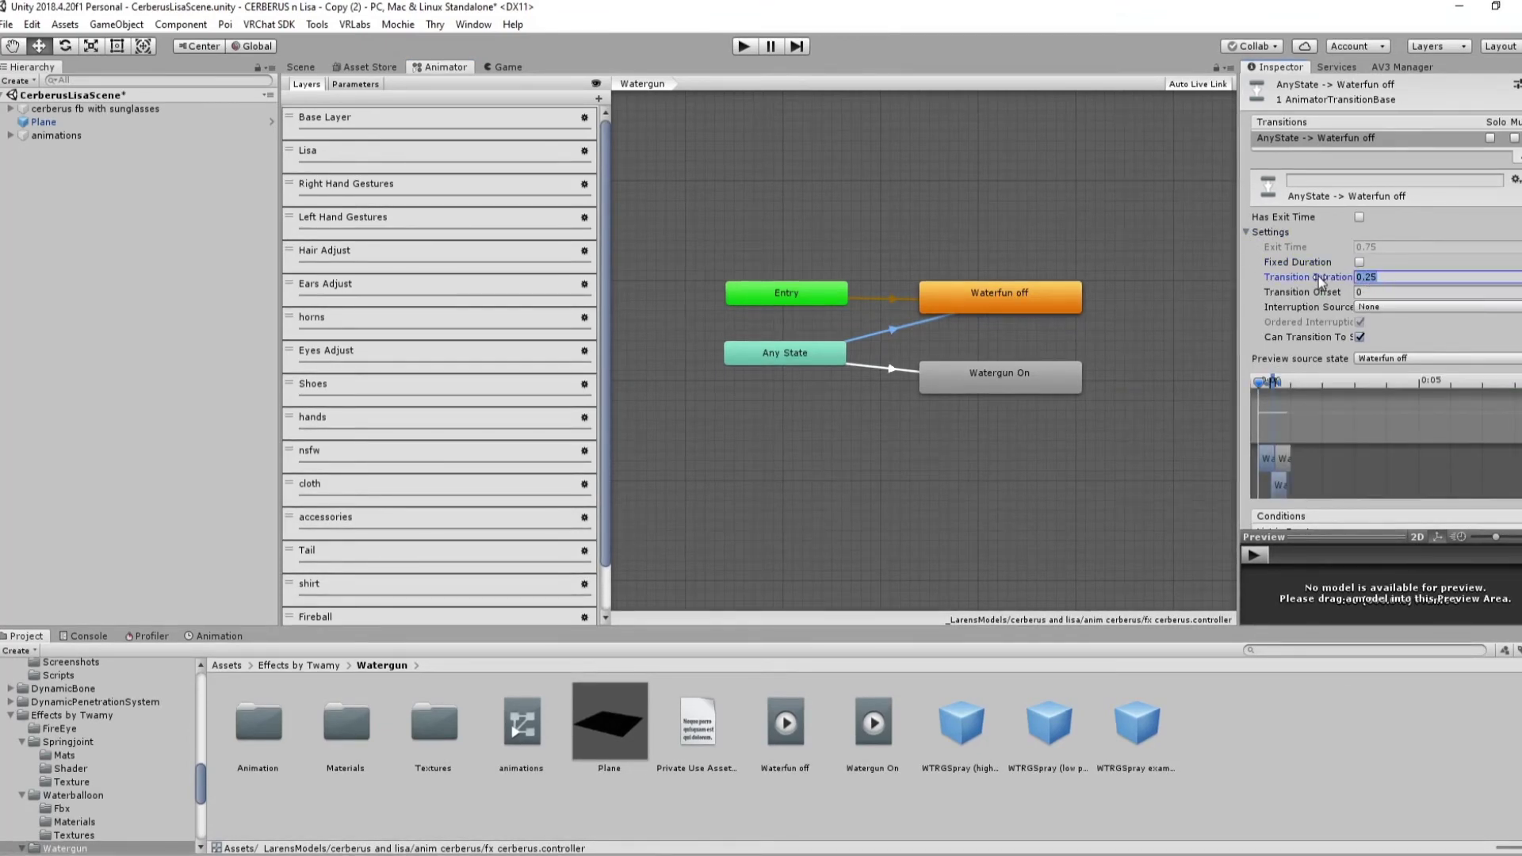
text(0)
Add a condition to the Waterfun off transition requiring the Watergun parameter to be false
scroll(1325, 325, down, 3)
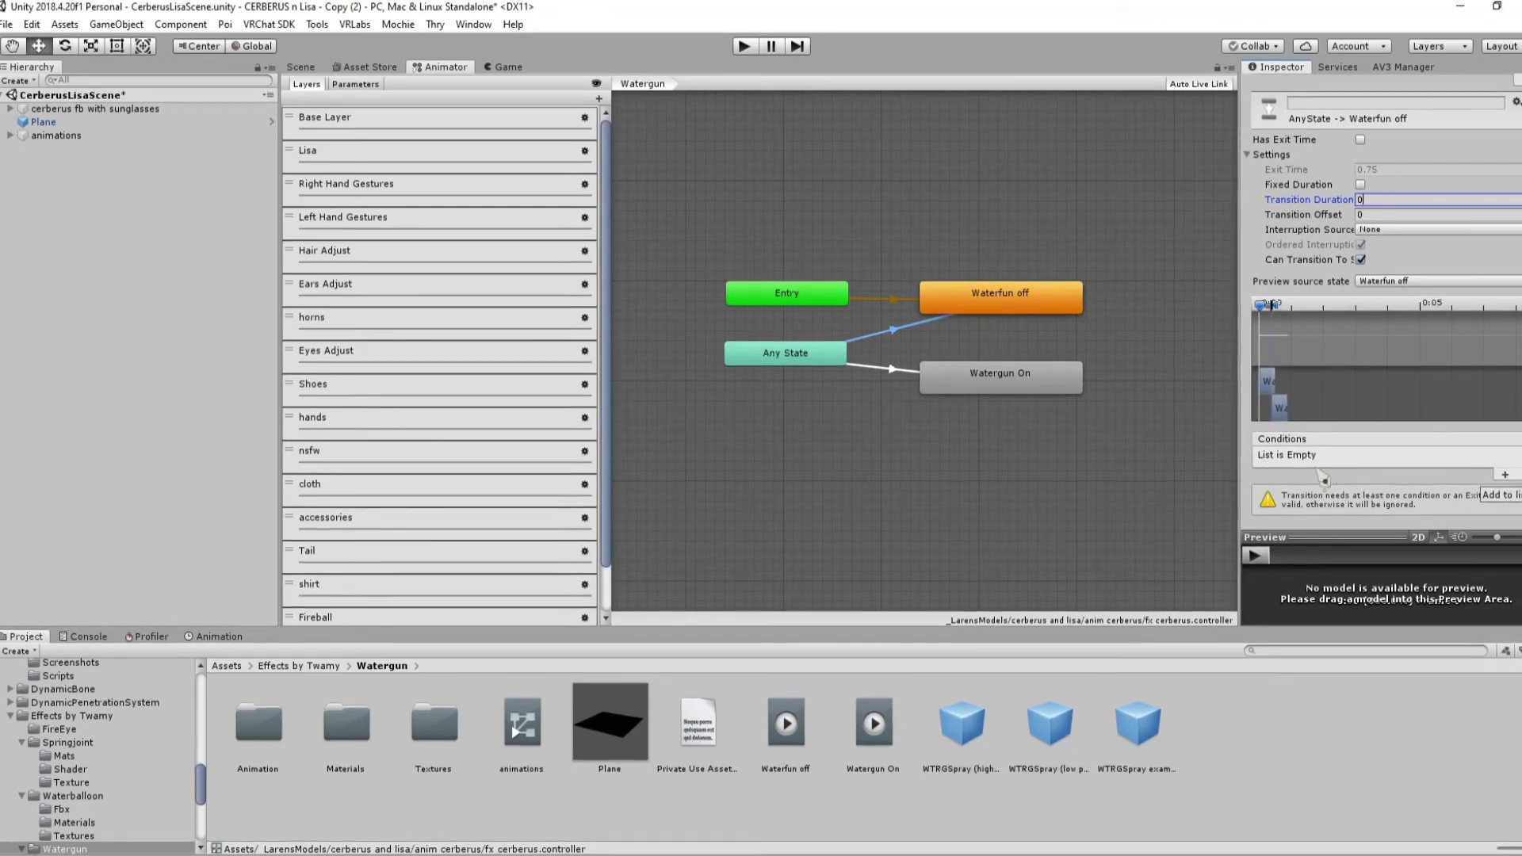
click(1505, 474)
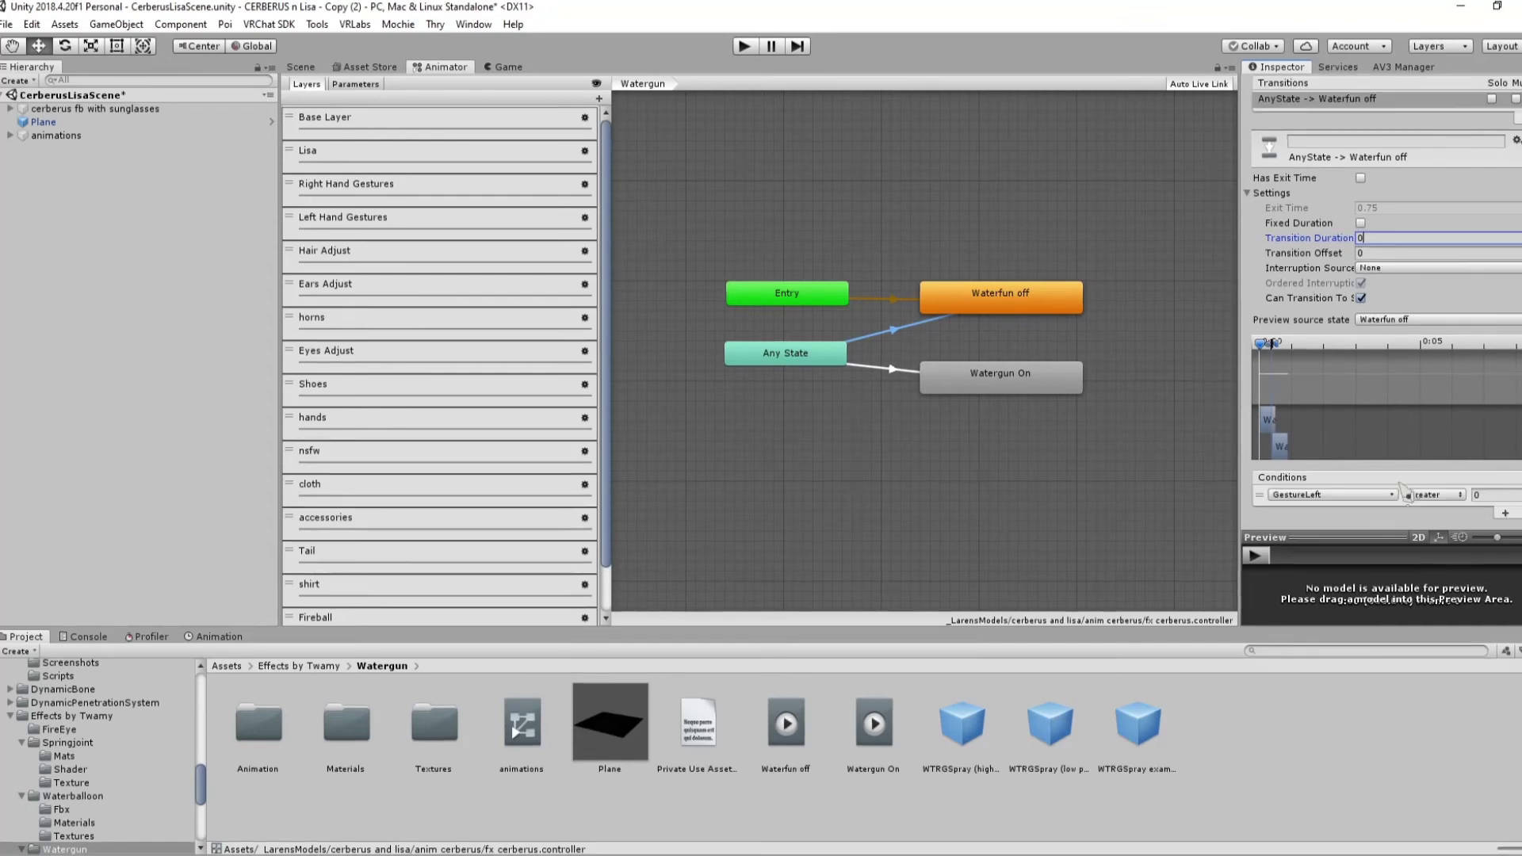
click(1331, 494)
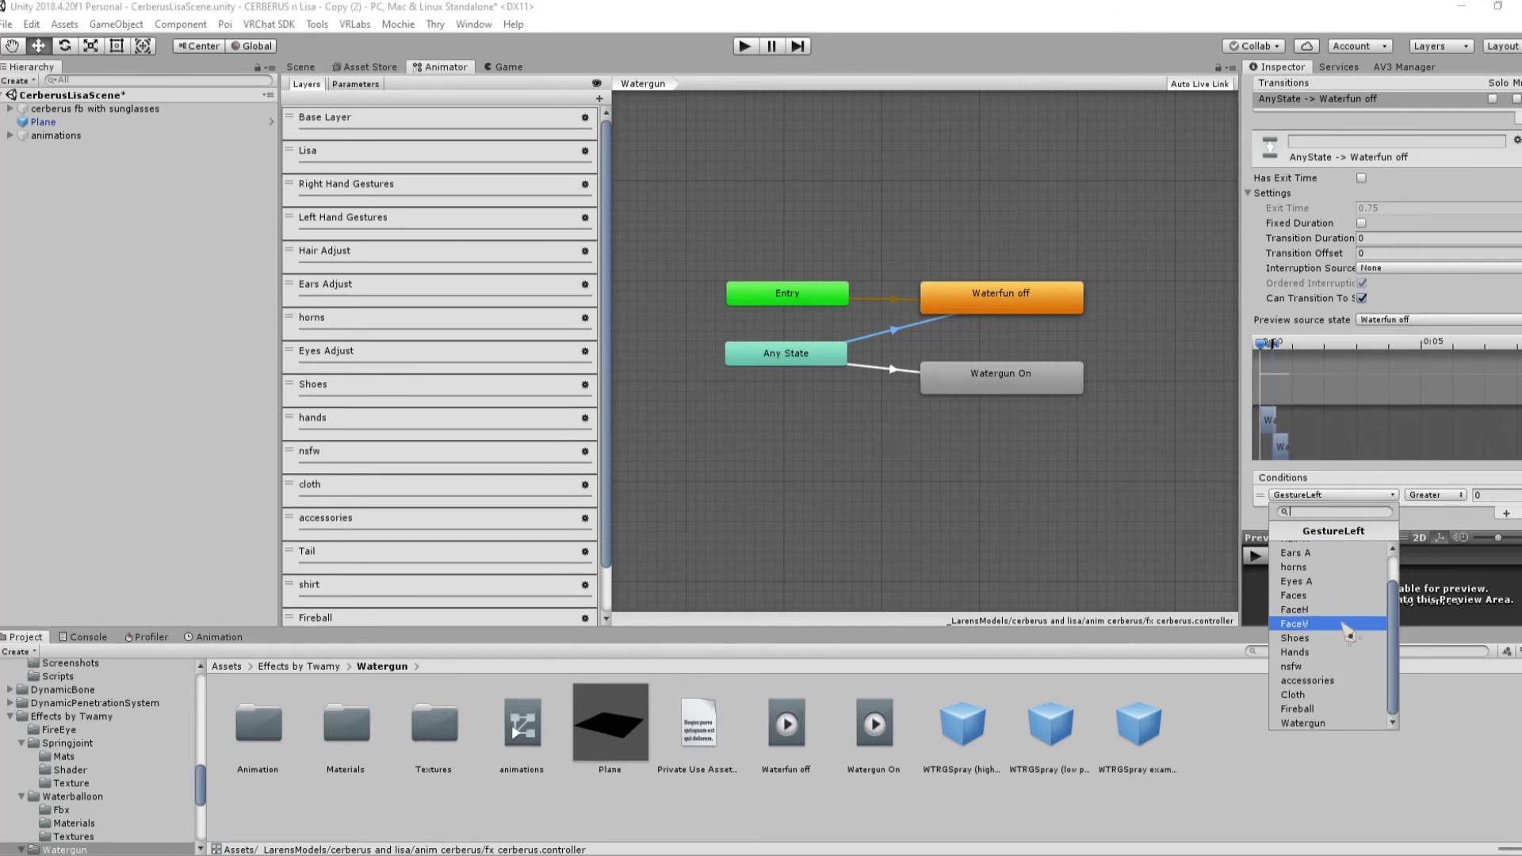
click(1315, 723)
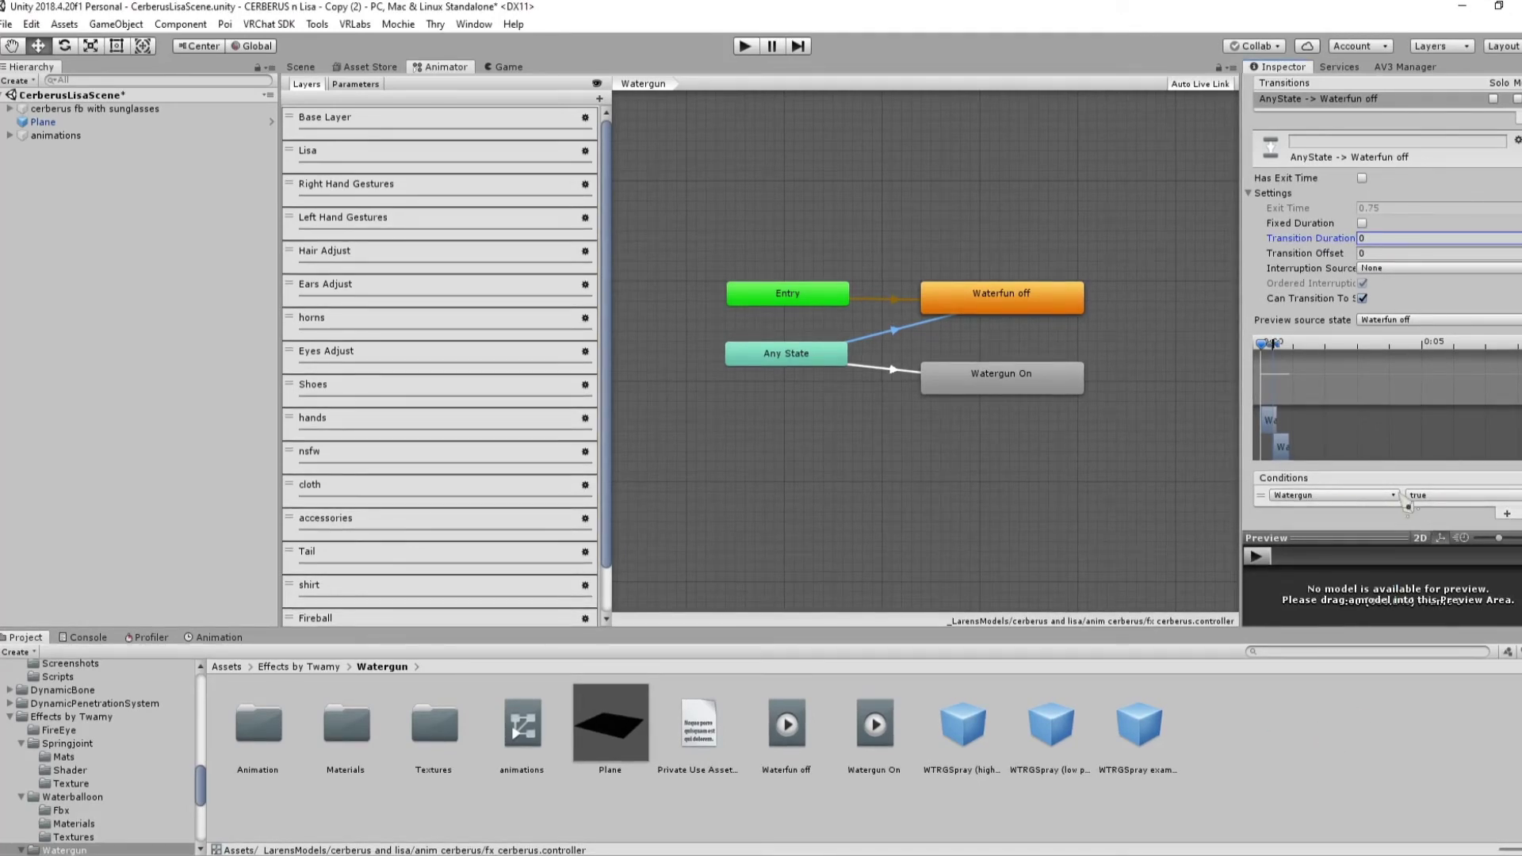
click(1427, 497)
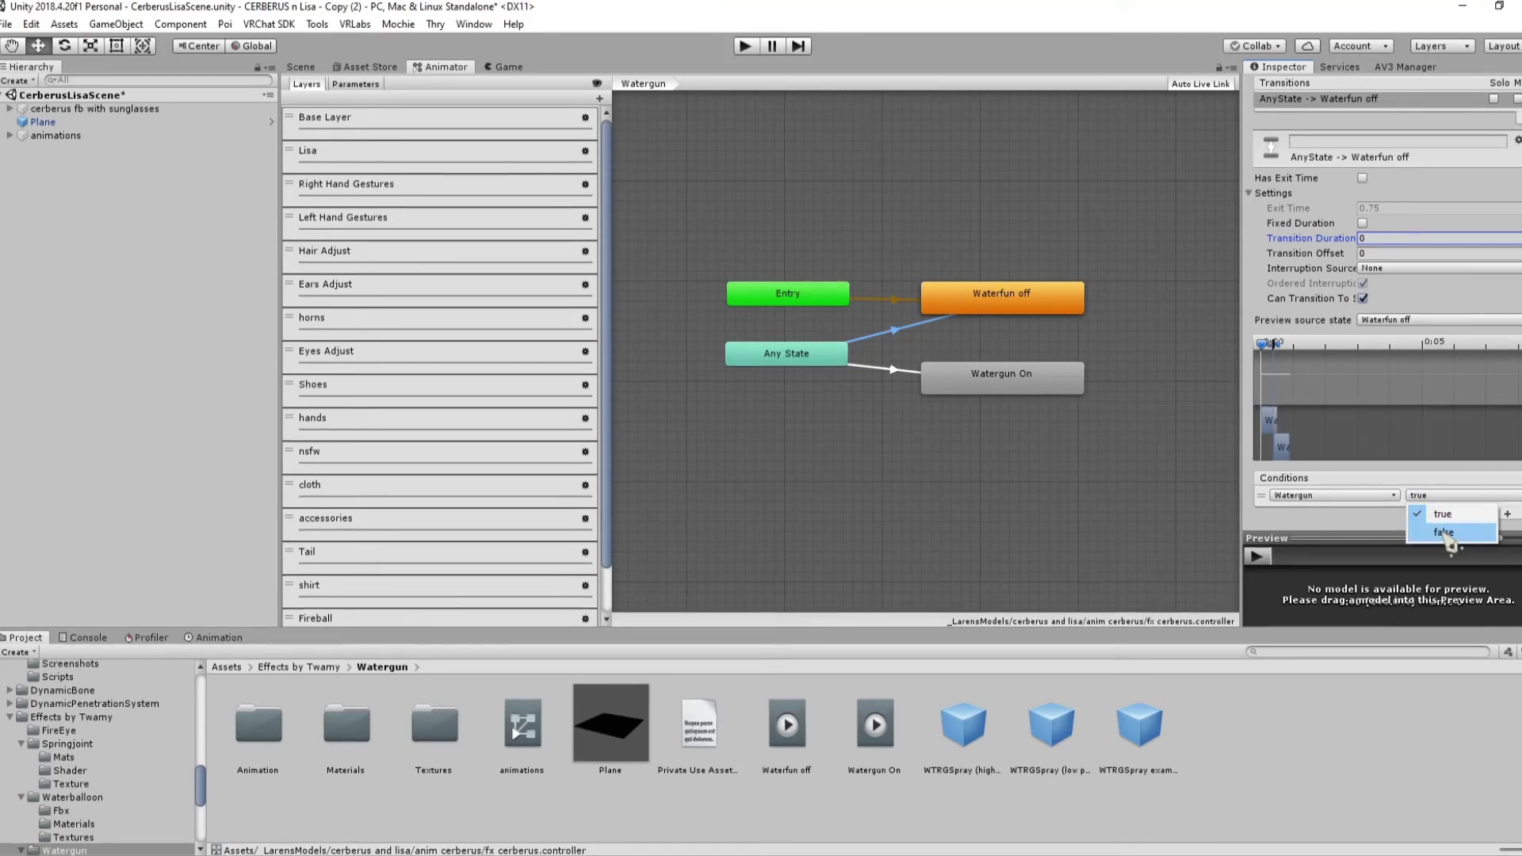
click(1439, 531)
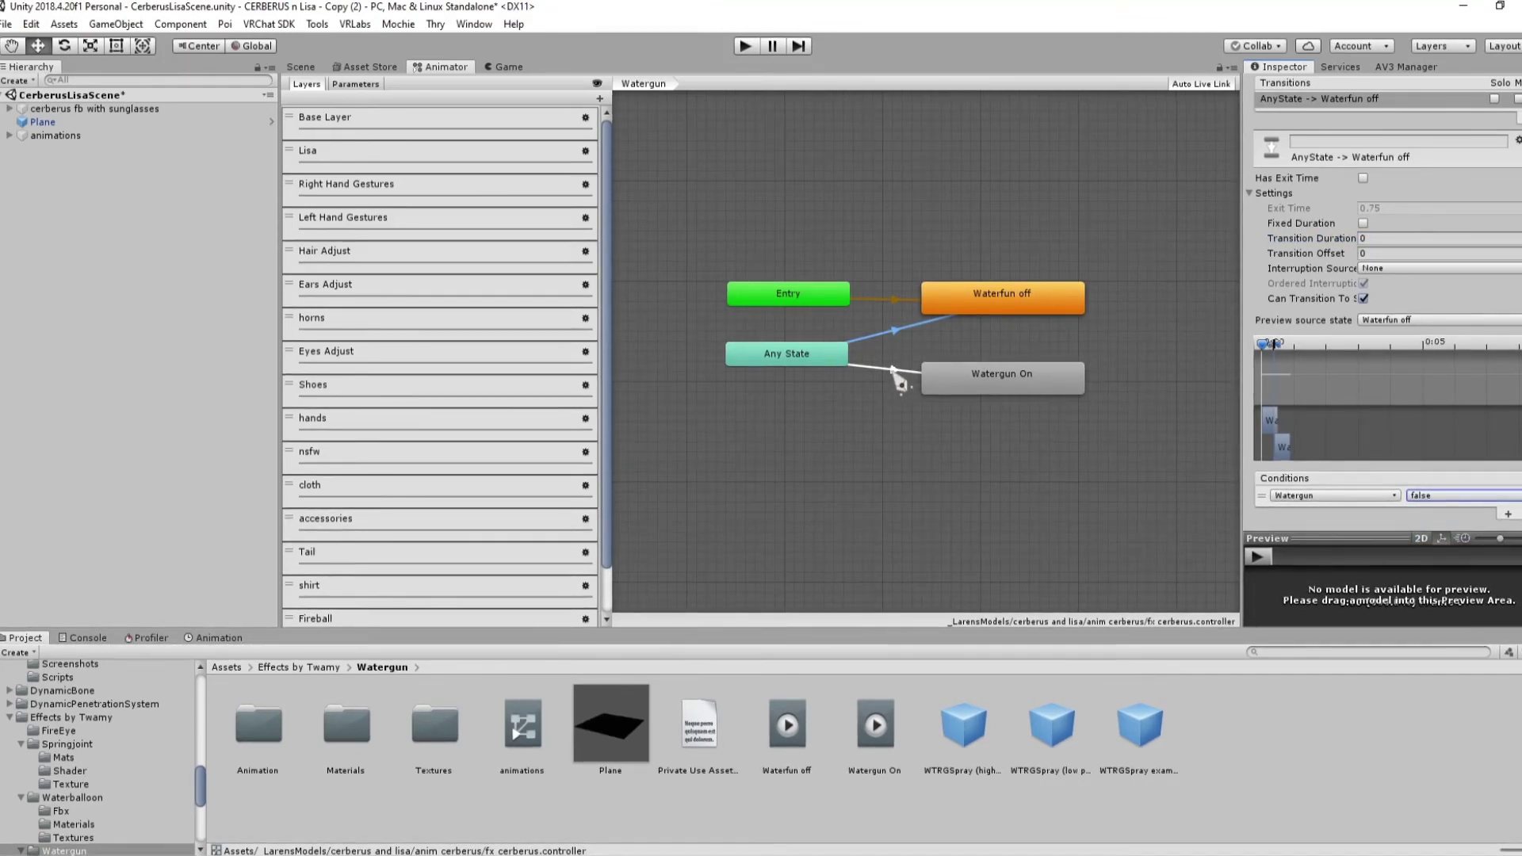
Disable Fixed Duration and set the Transition Duration to 0 on the Any State to Watergun On transition
click(895, 370)
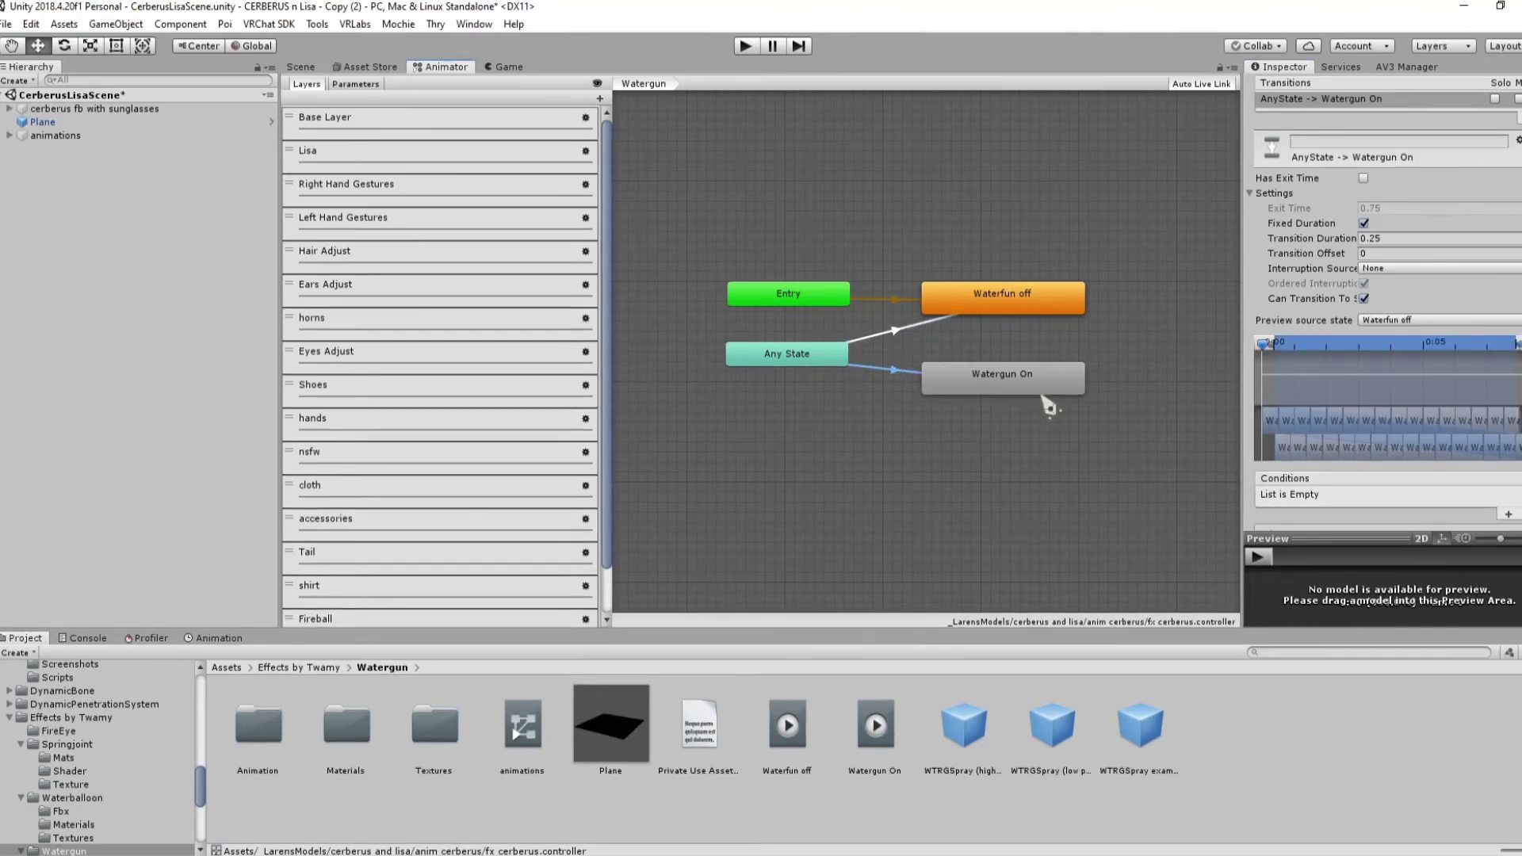
click(1365, 224)
click(1393, 239)
text(0)
click(1373, 255)
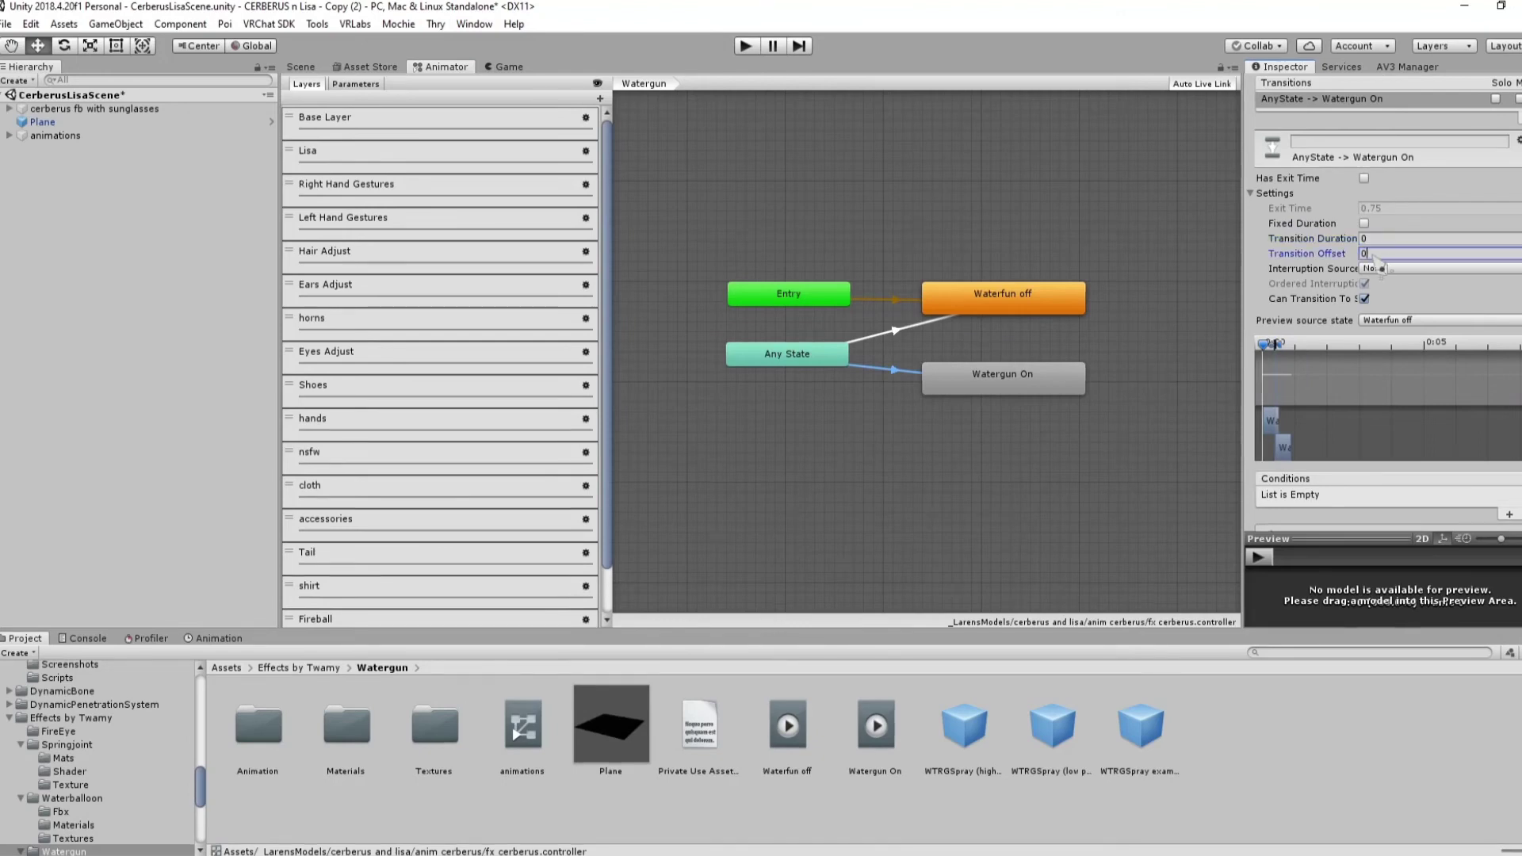
Add a condition to the Watergun On transition requiring the Watergun parameter to be true
scroll(1329, 497, down, 2)
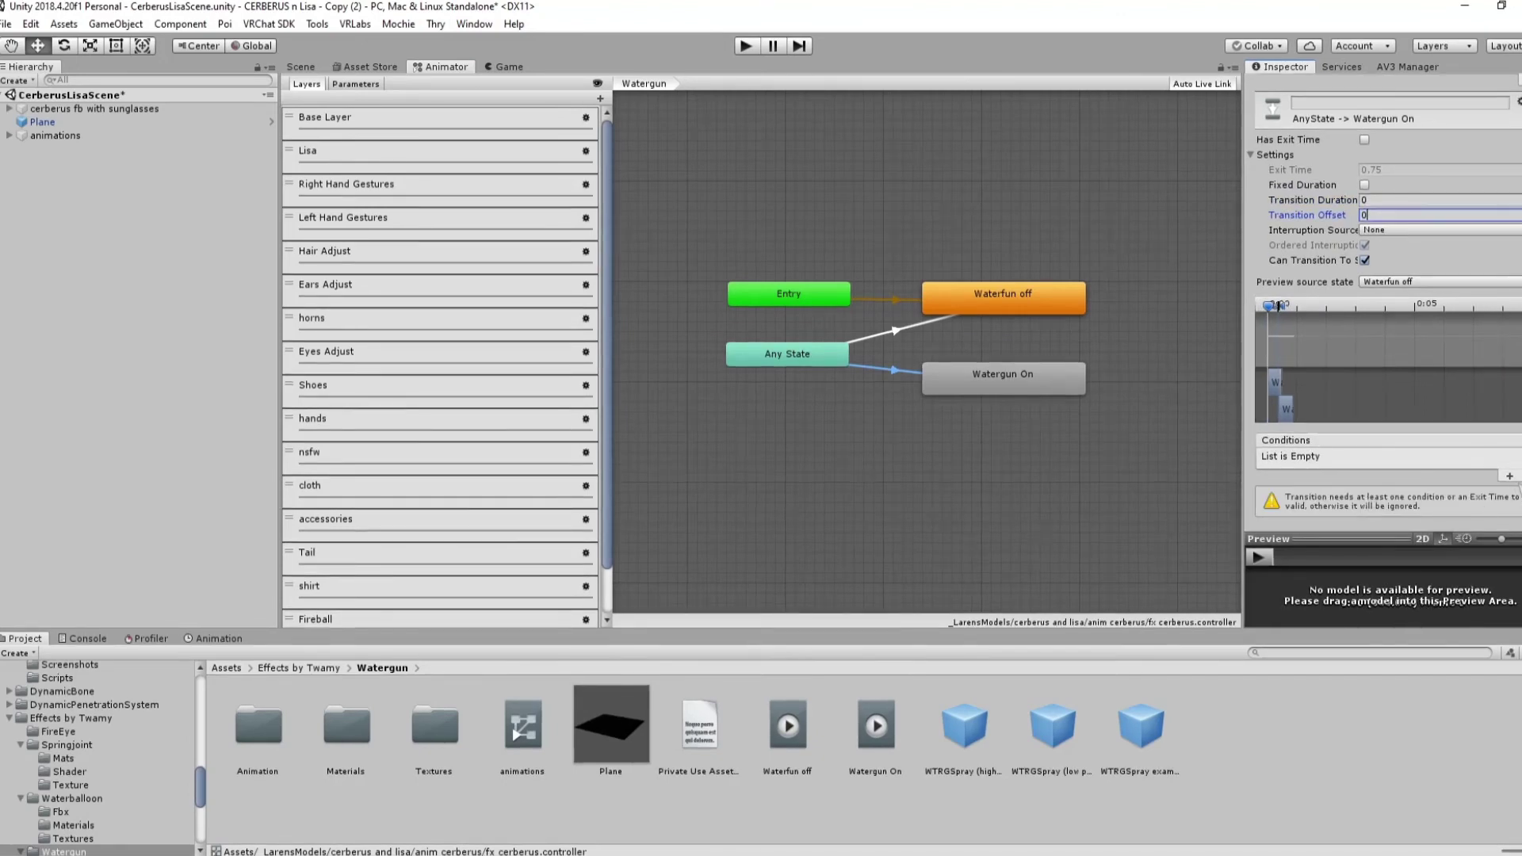
click(1509, 477)
click(1334, 495)
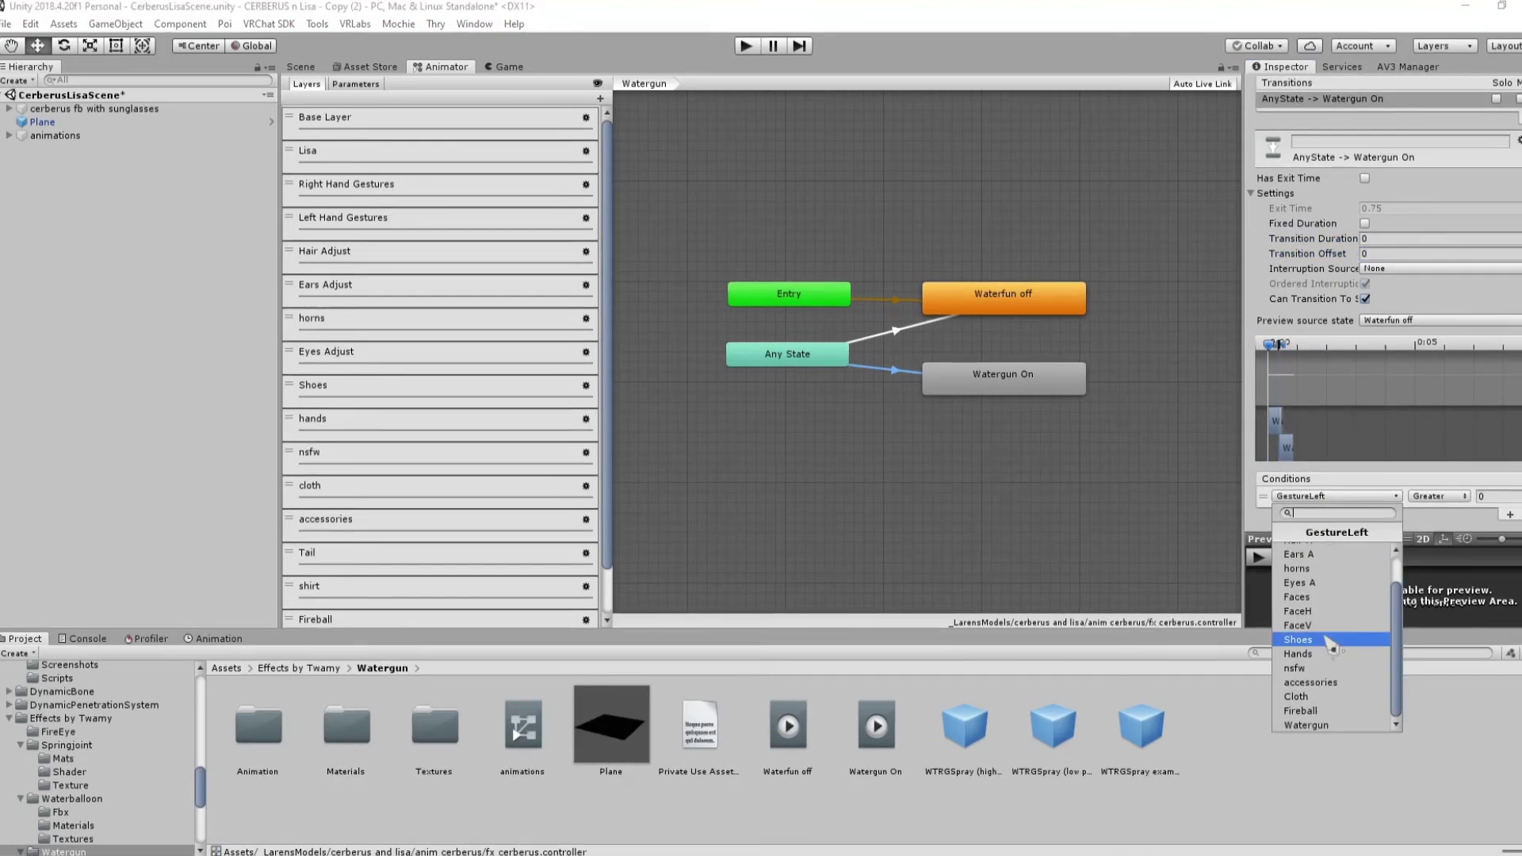
click(1338, 724)
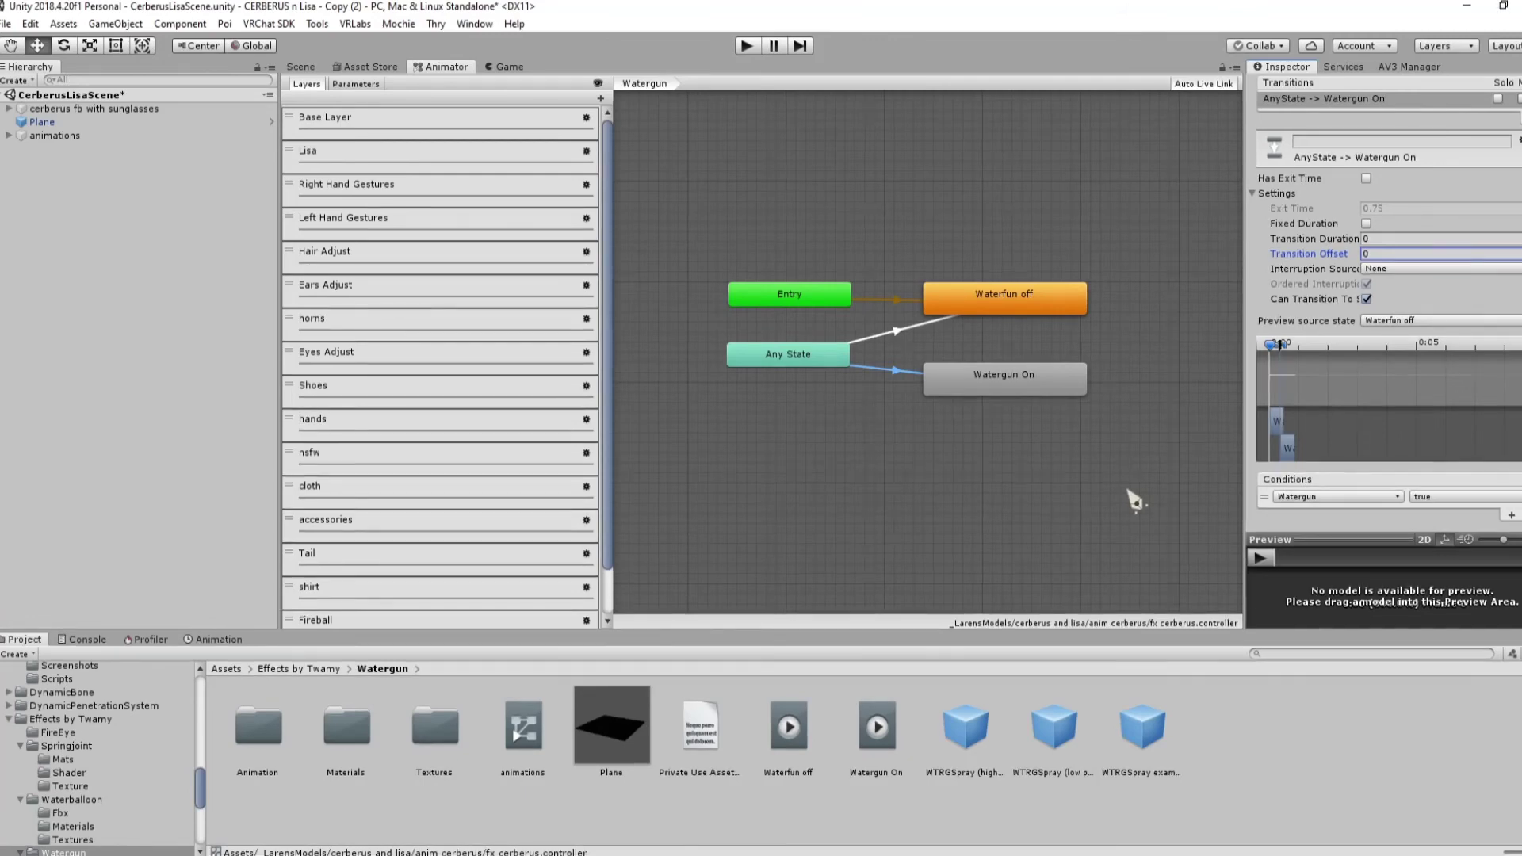
Examine the fist state in the Right Hand Gestures layer
click(416, 184)
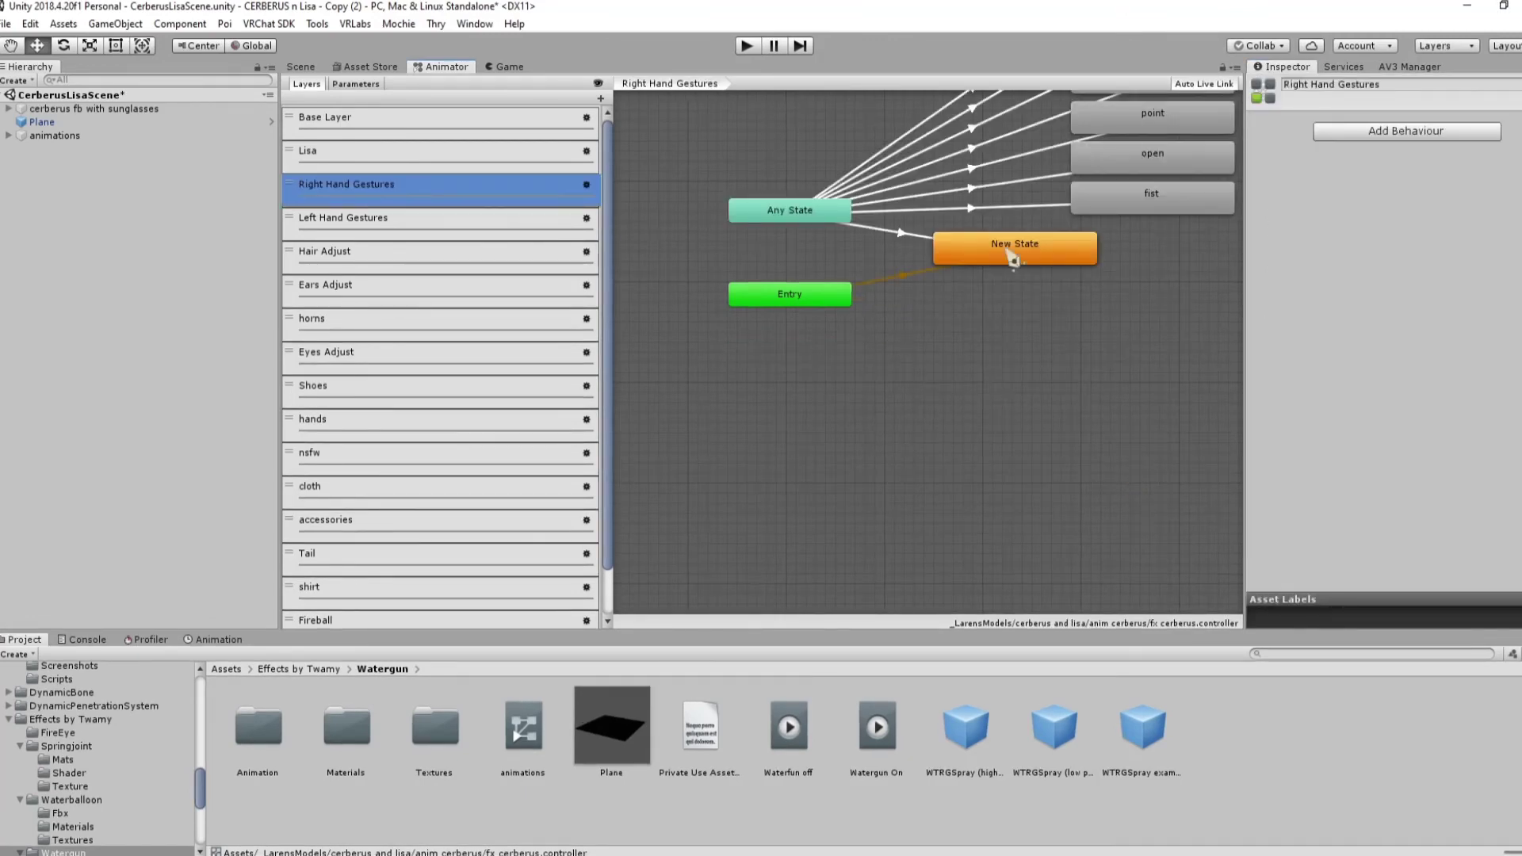
middle_drag(1123, 285, 1070, 355)
click(1105, 285)
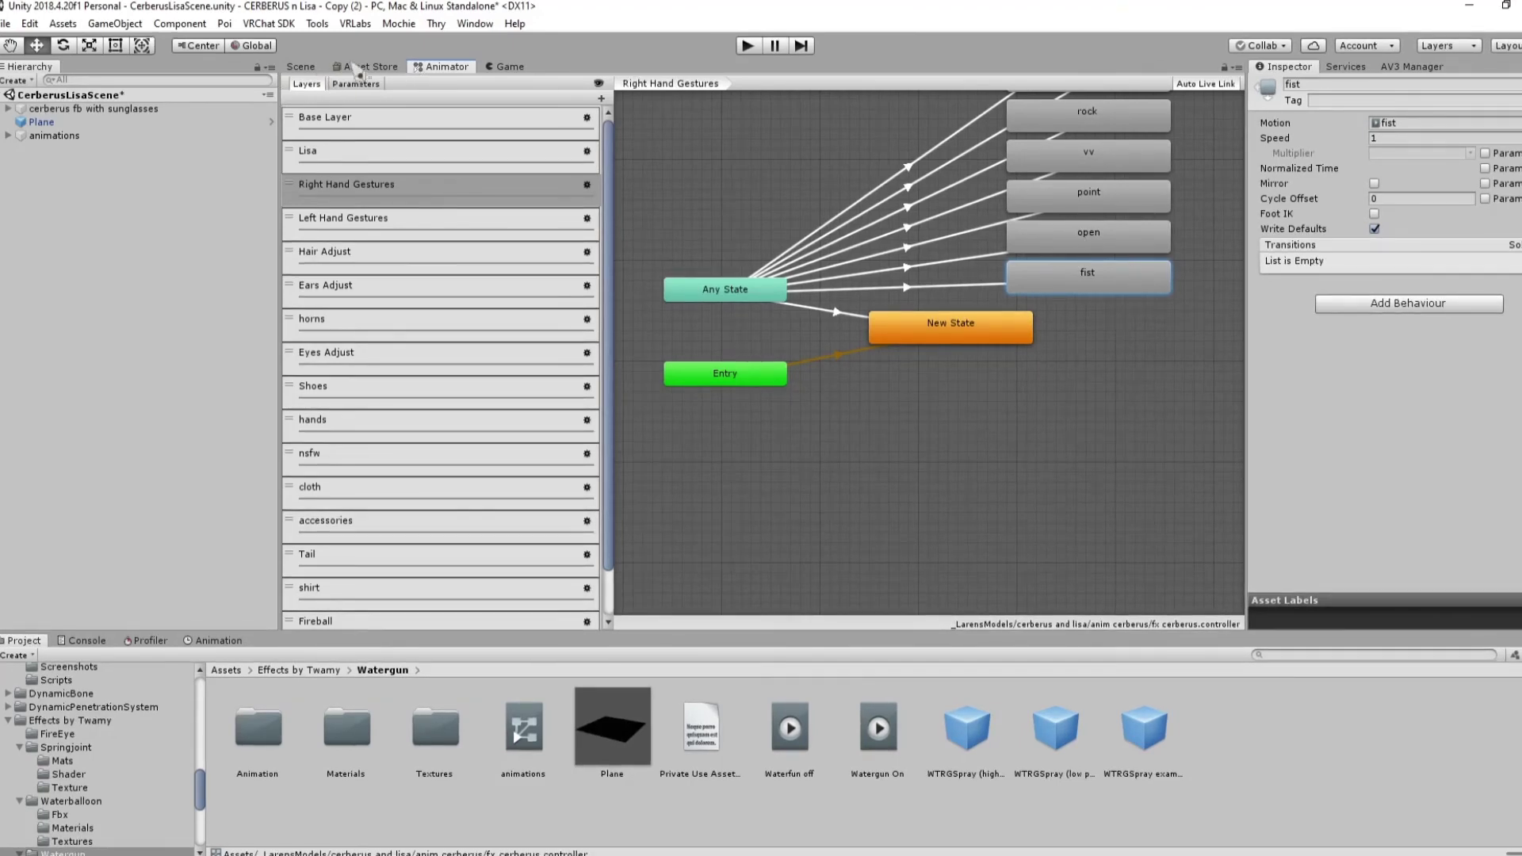
Return to the scene, select the cerberus fb with sunglasses avatar and open its Top Cerberus Menu expressions menu asset
click(303, 67)
alt+drag(714, 272, 516, 281)
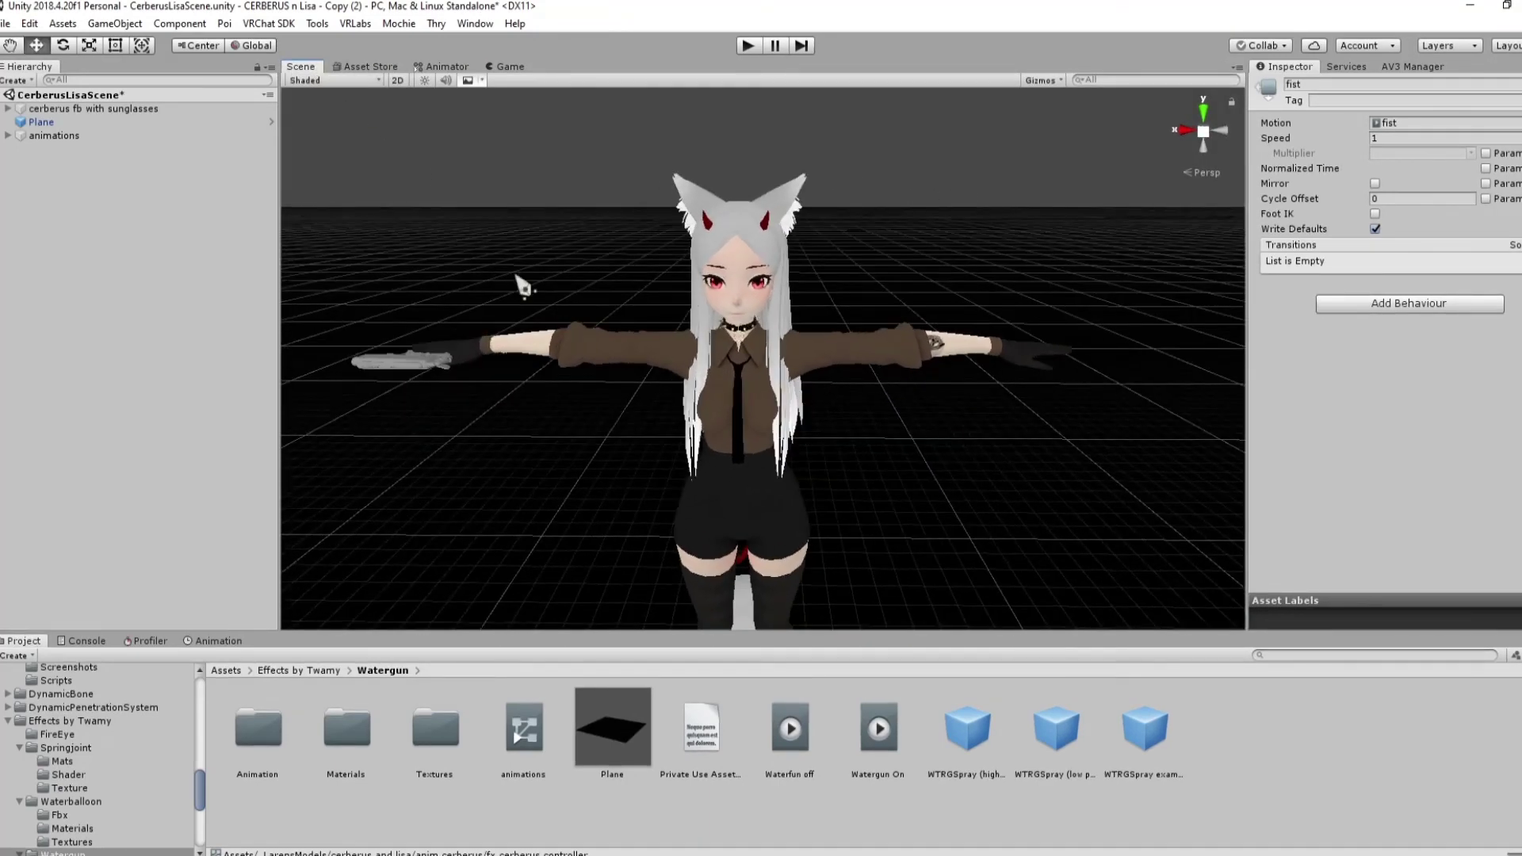
click(158, 108)
scroll(1455, 445, down, 6)
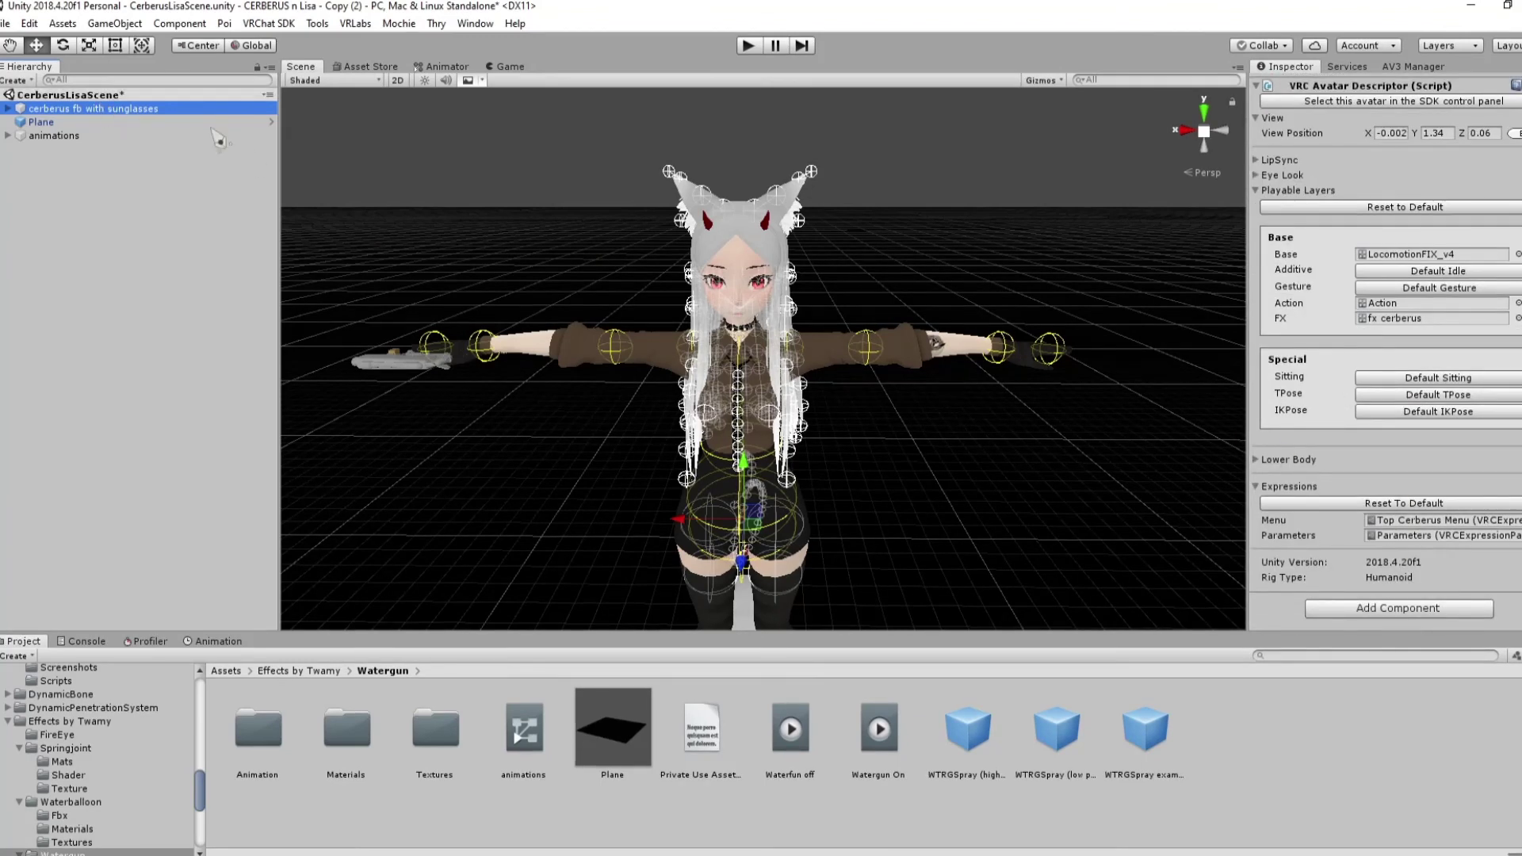
double_click(1427, 520)
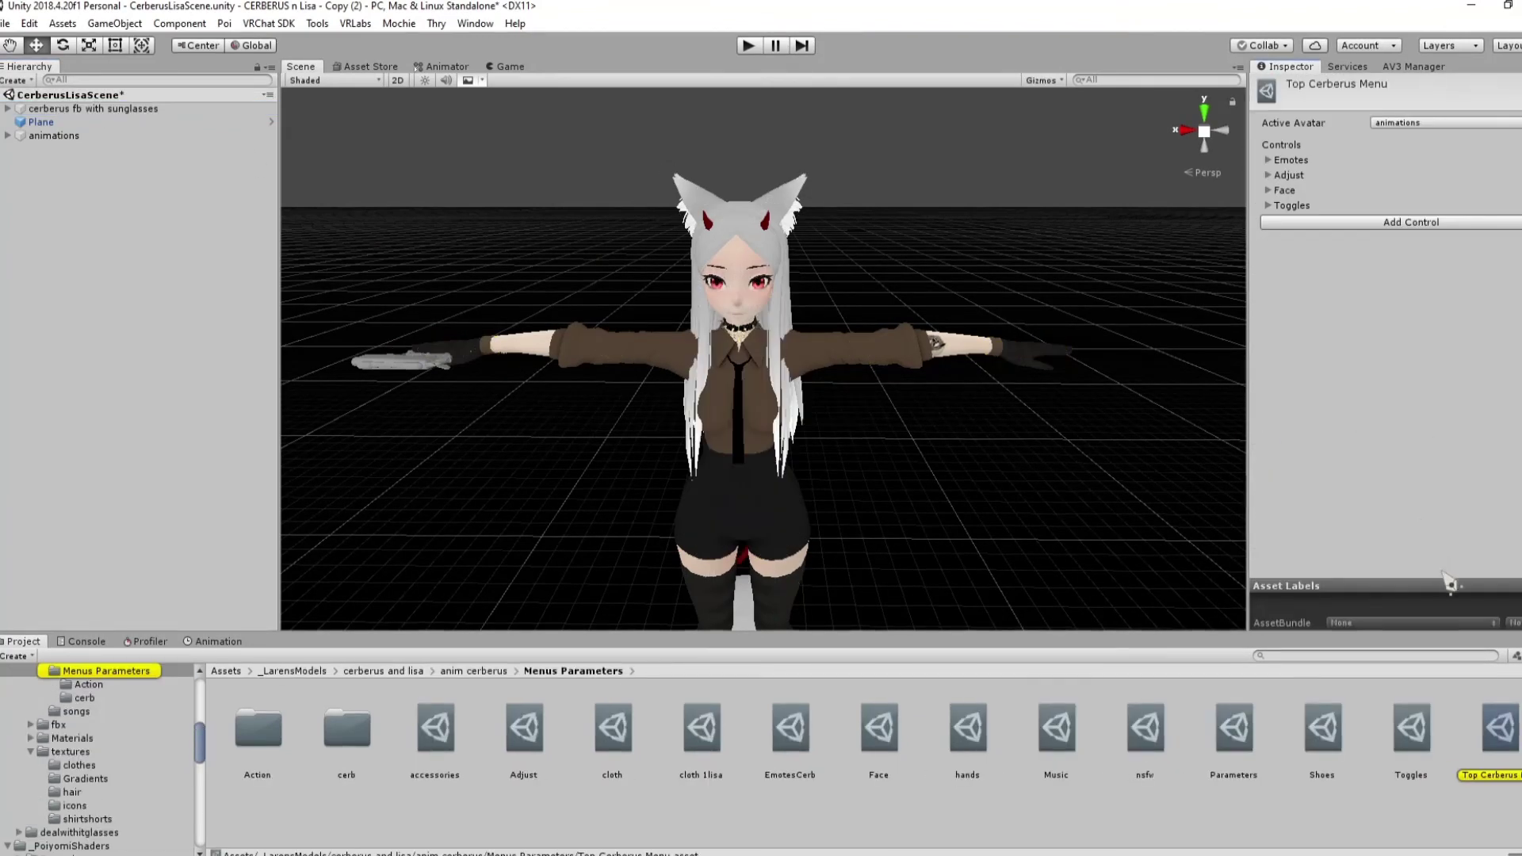
Open the Toggles submenu asset from the Top Cerberus Menu and add a new control to it
click(1269, 205)
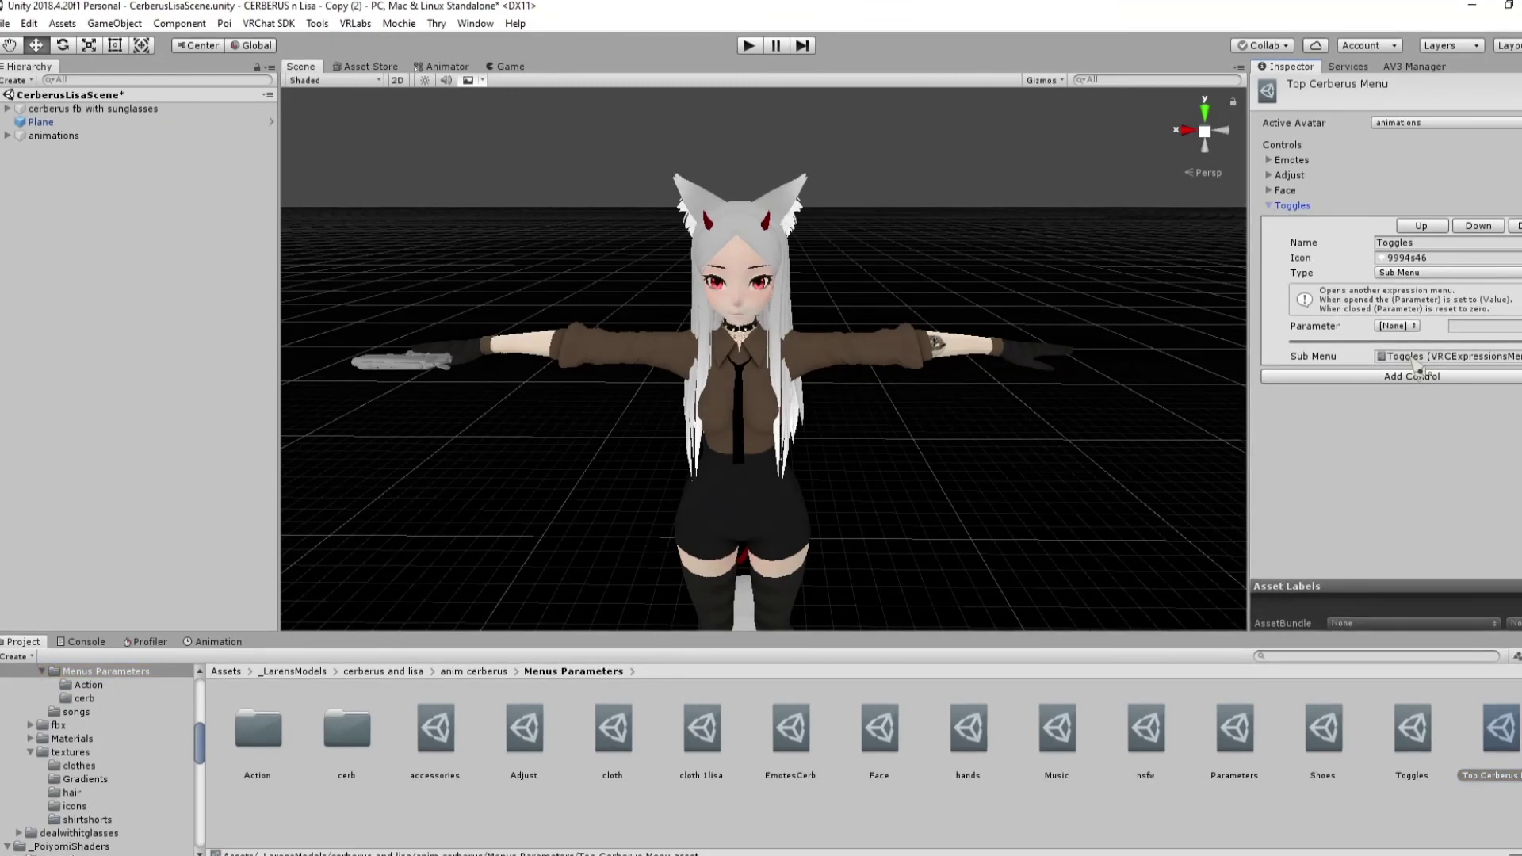
double_click(1417, 364)
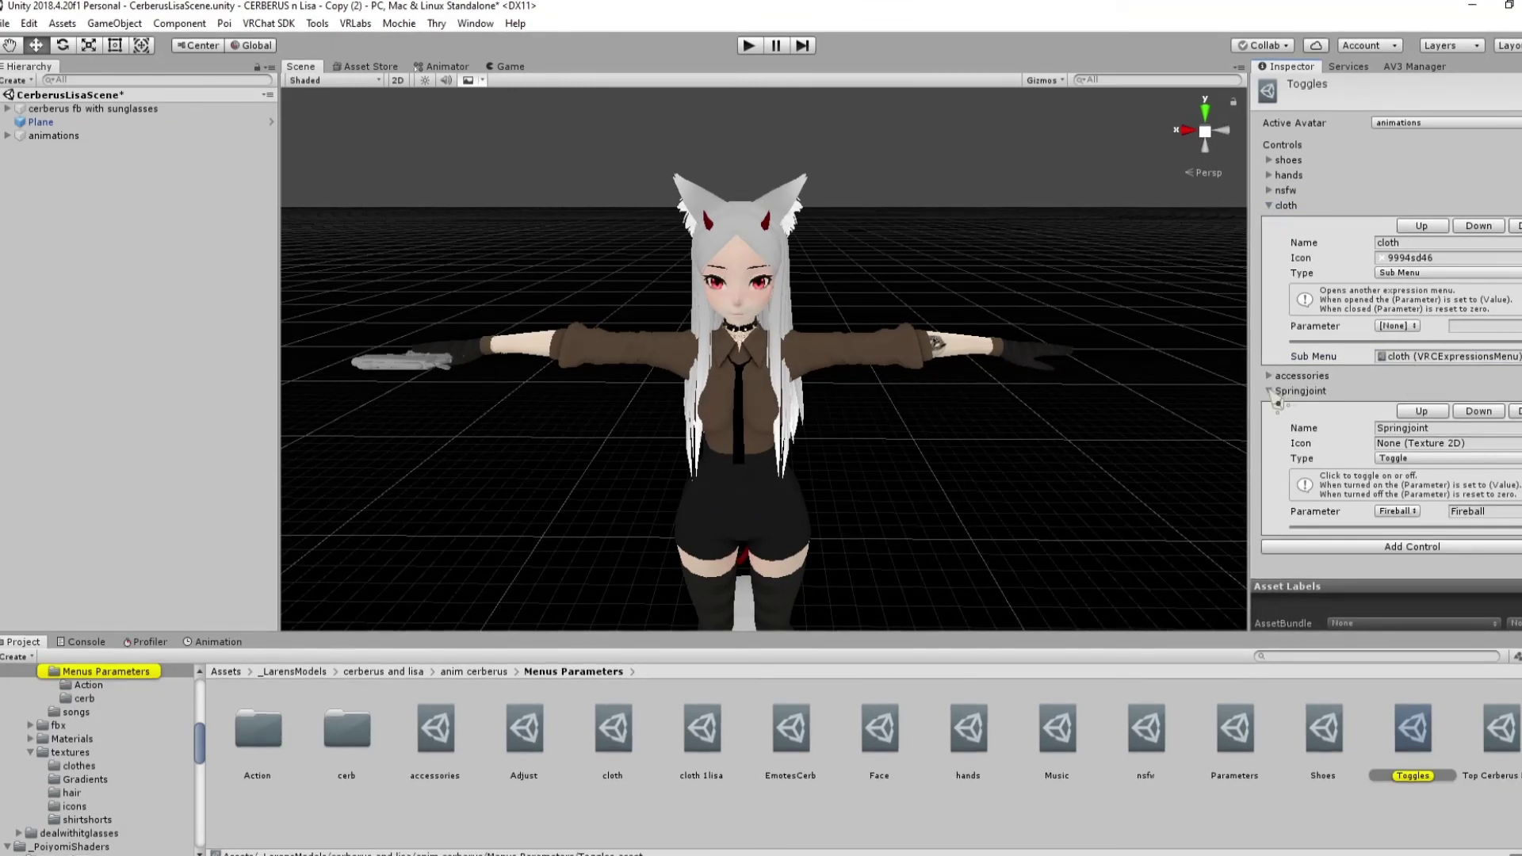
click(1269, 205)
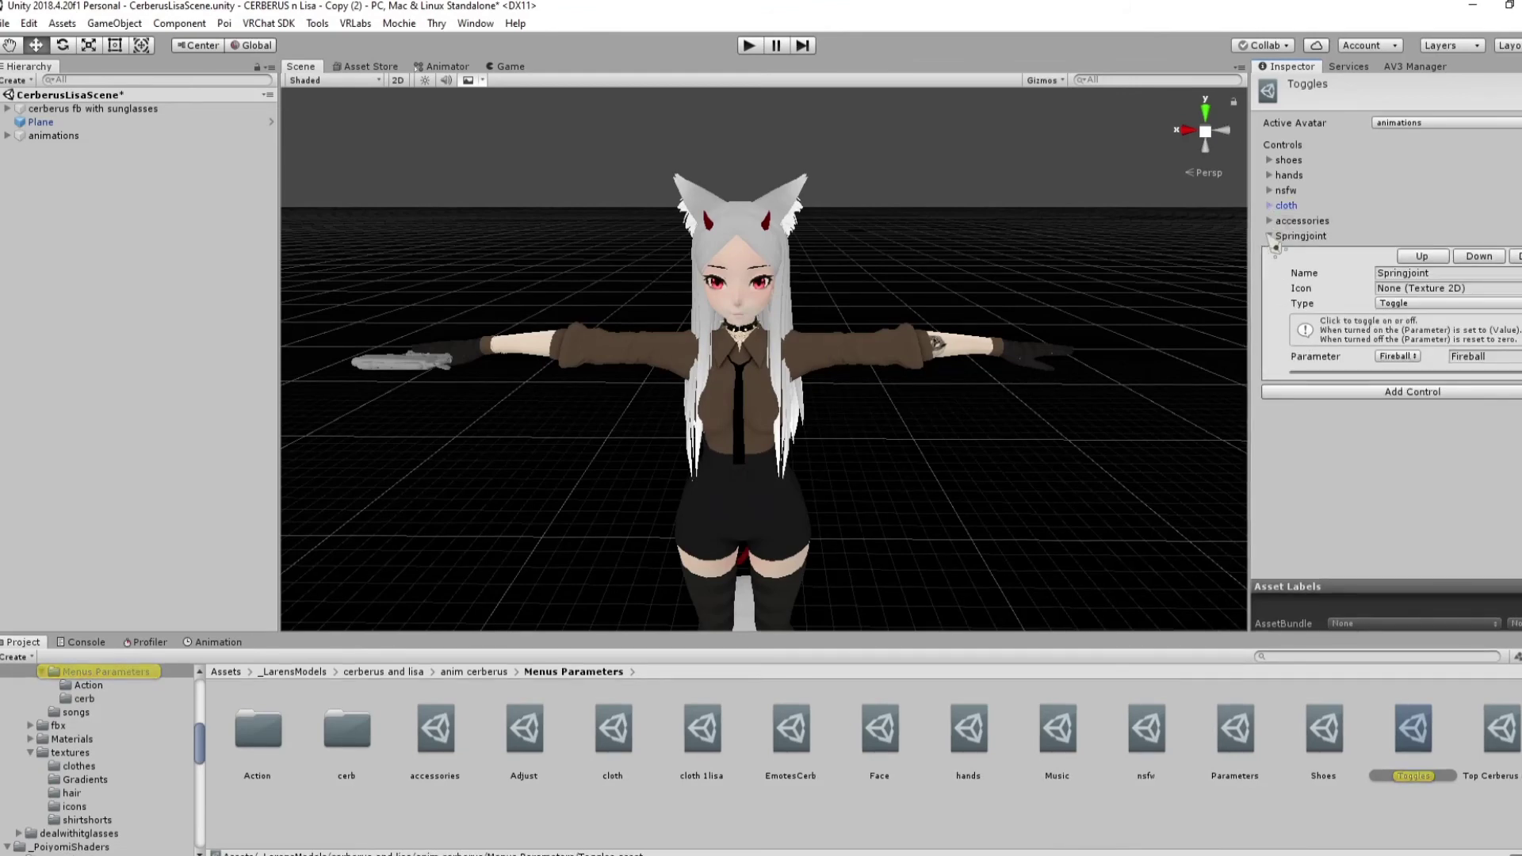
click(1269, 236)
click(1376, 254)
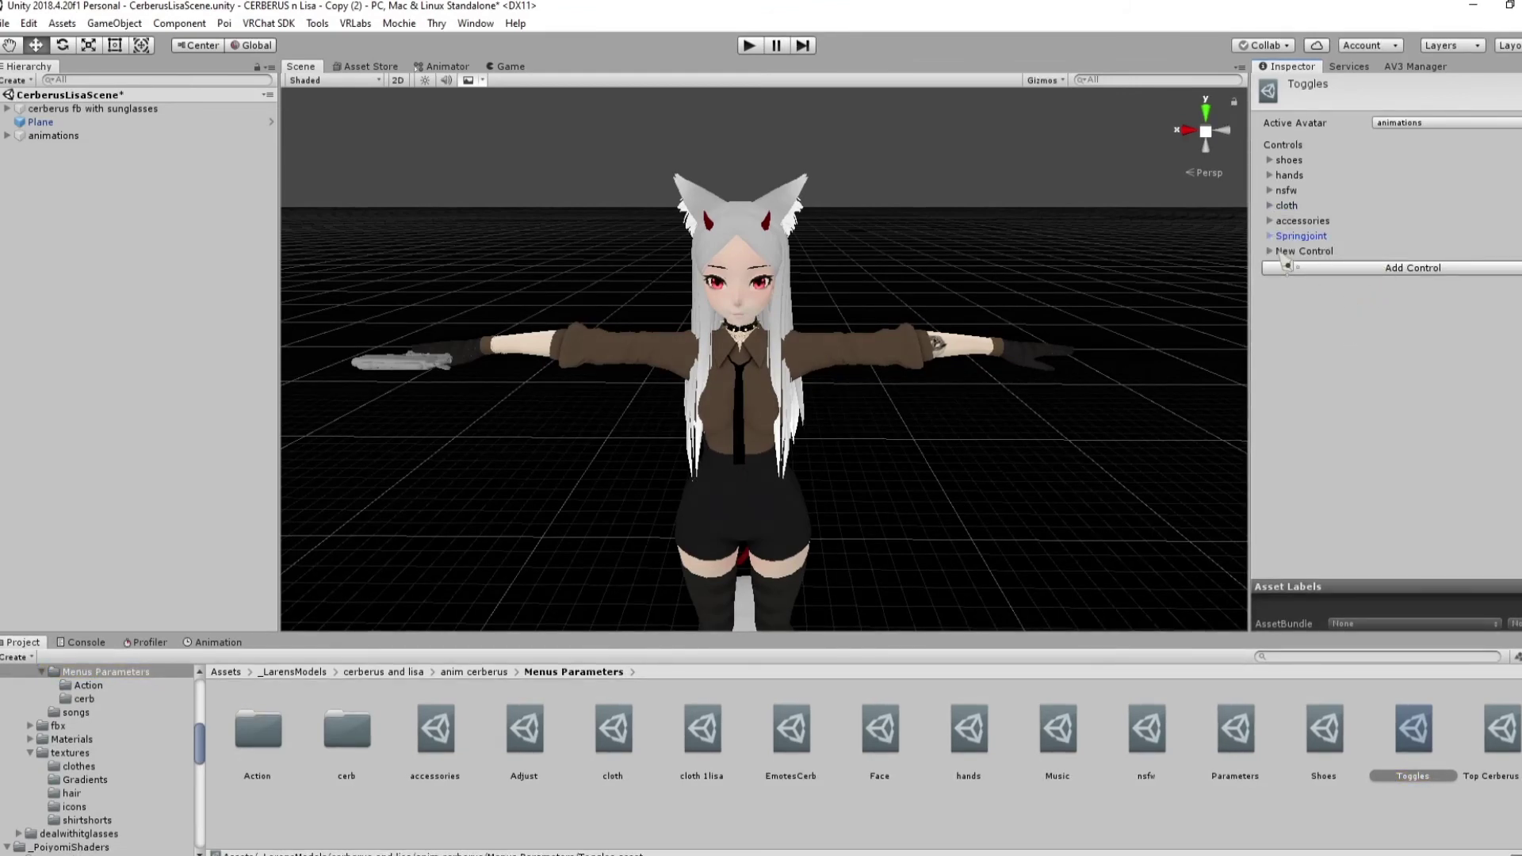
Name the new control Watergun, set its type to Toggle and assign the Watergun, Bool parameter
click(1270, 252)
click(1446, 288)
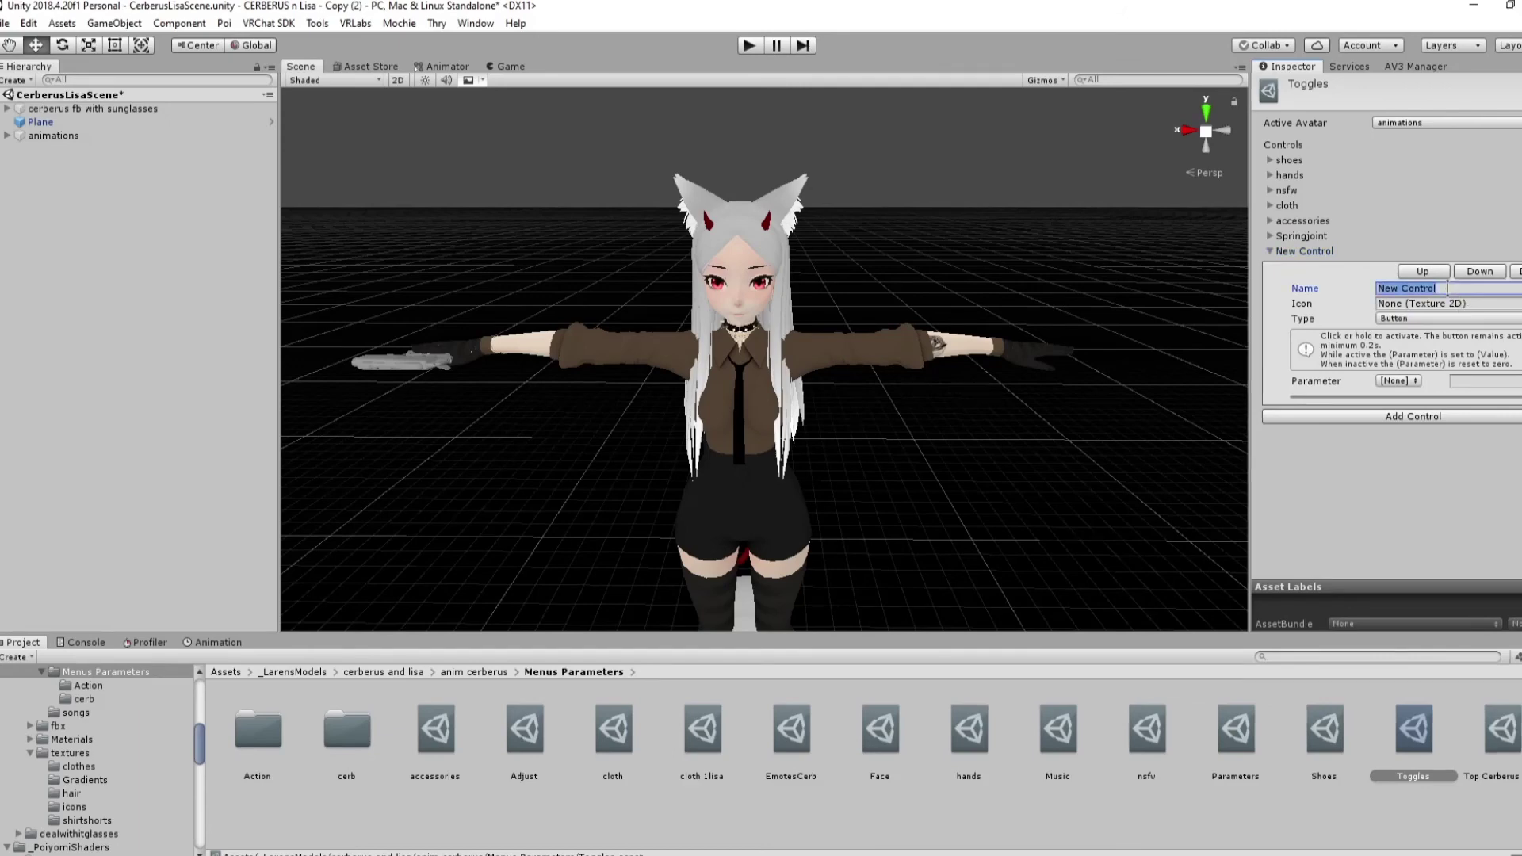
text(Watergun)
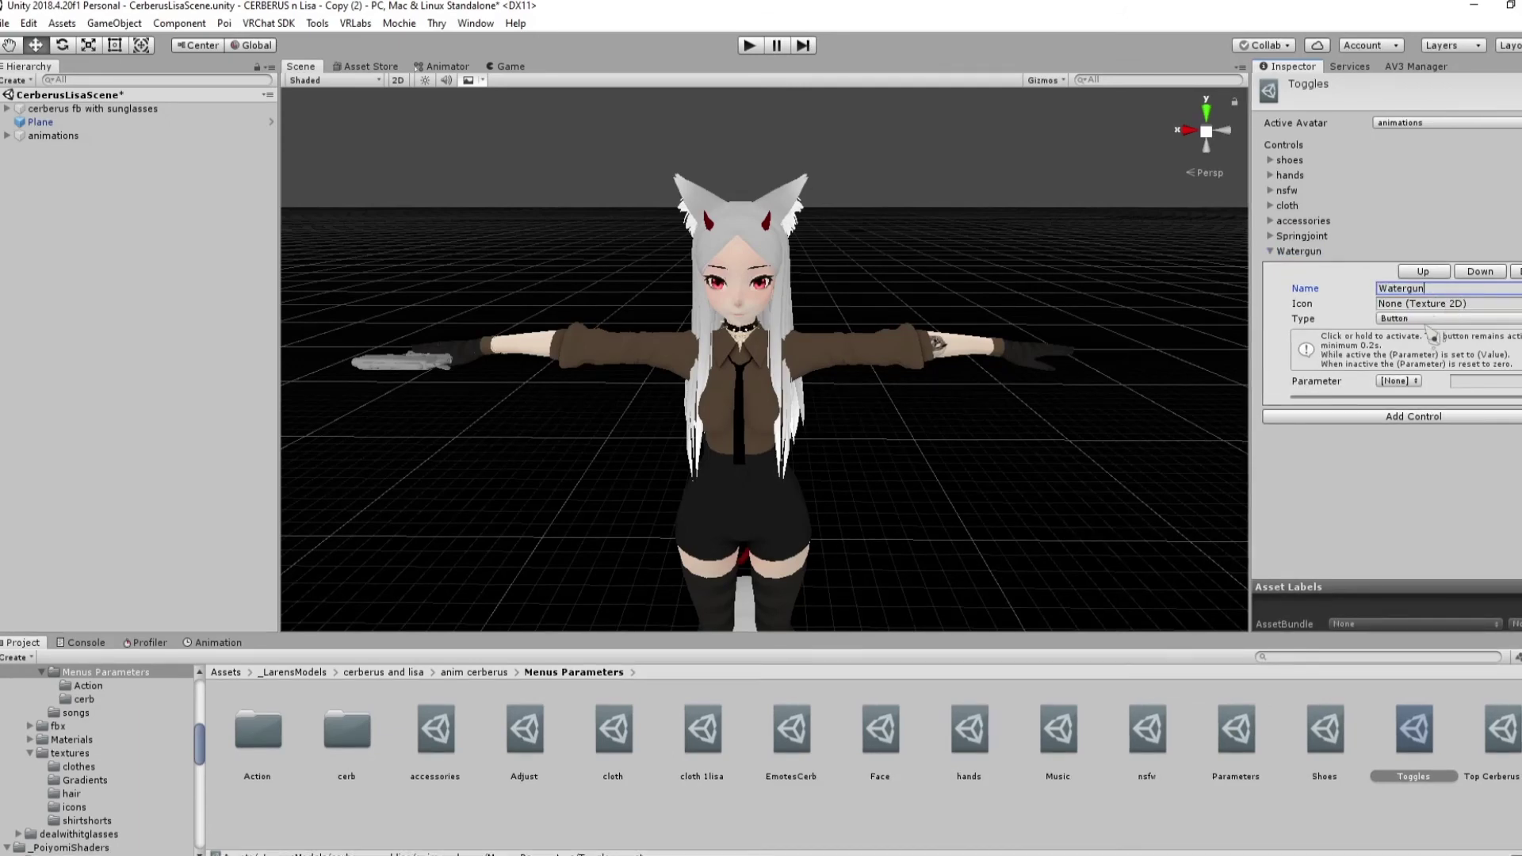
click(1431, 321)
click(1423, 354)
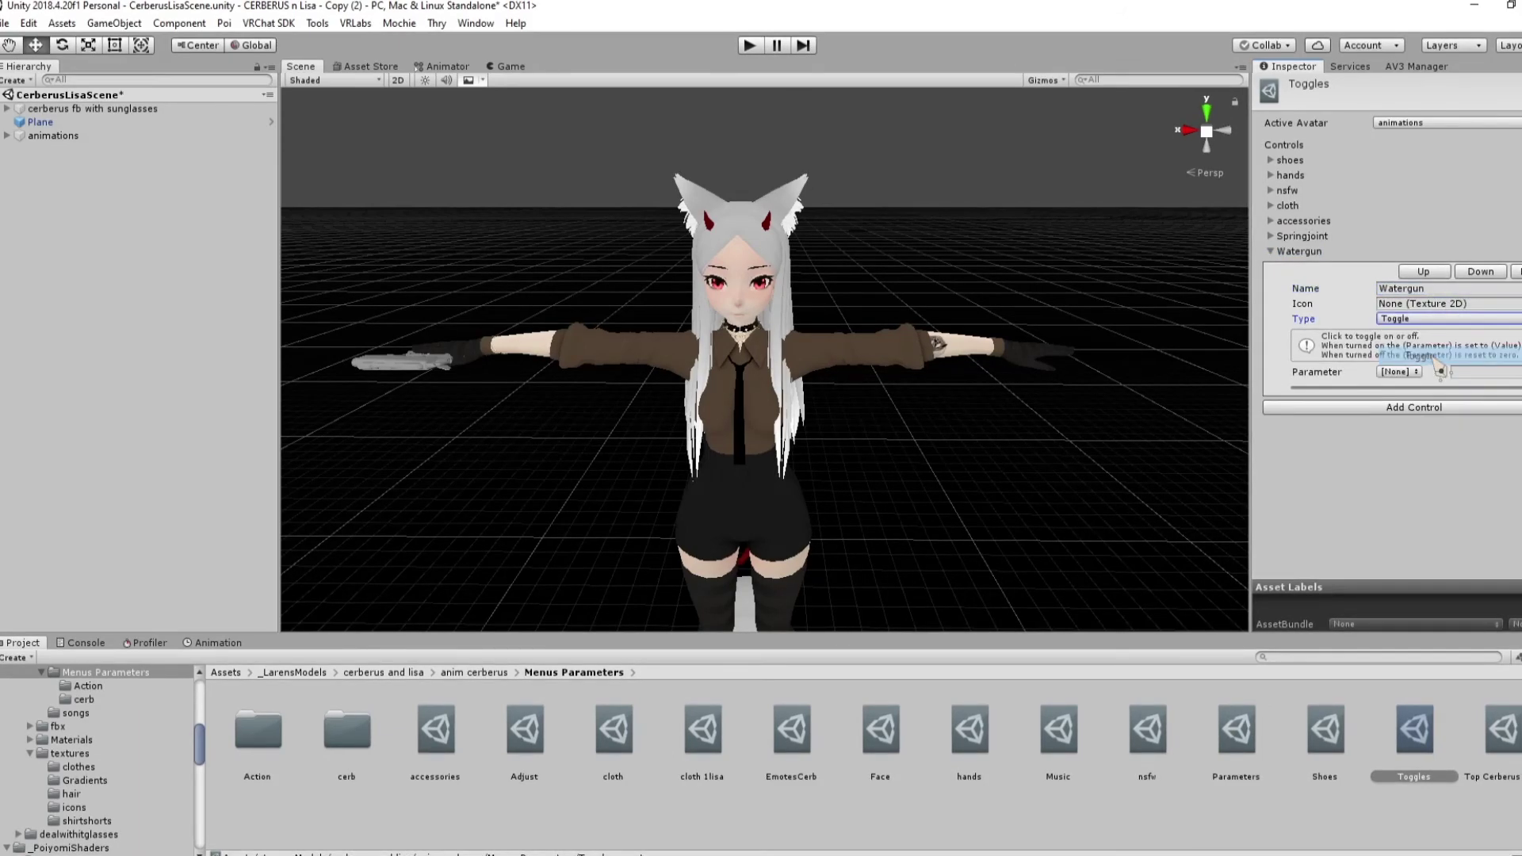
click(1403, 373)
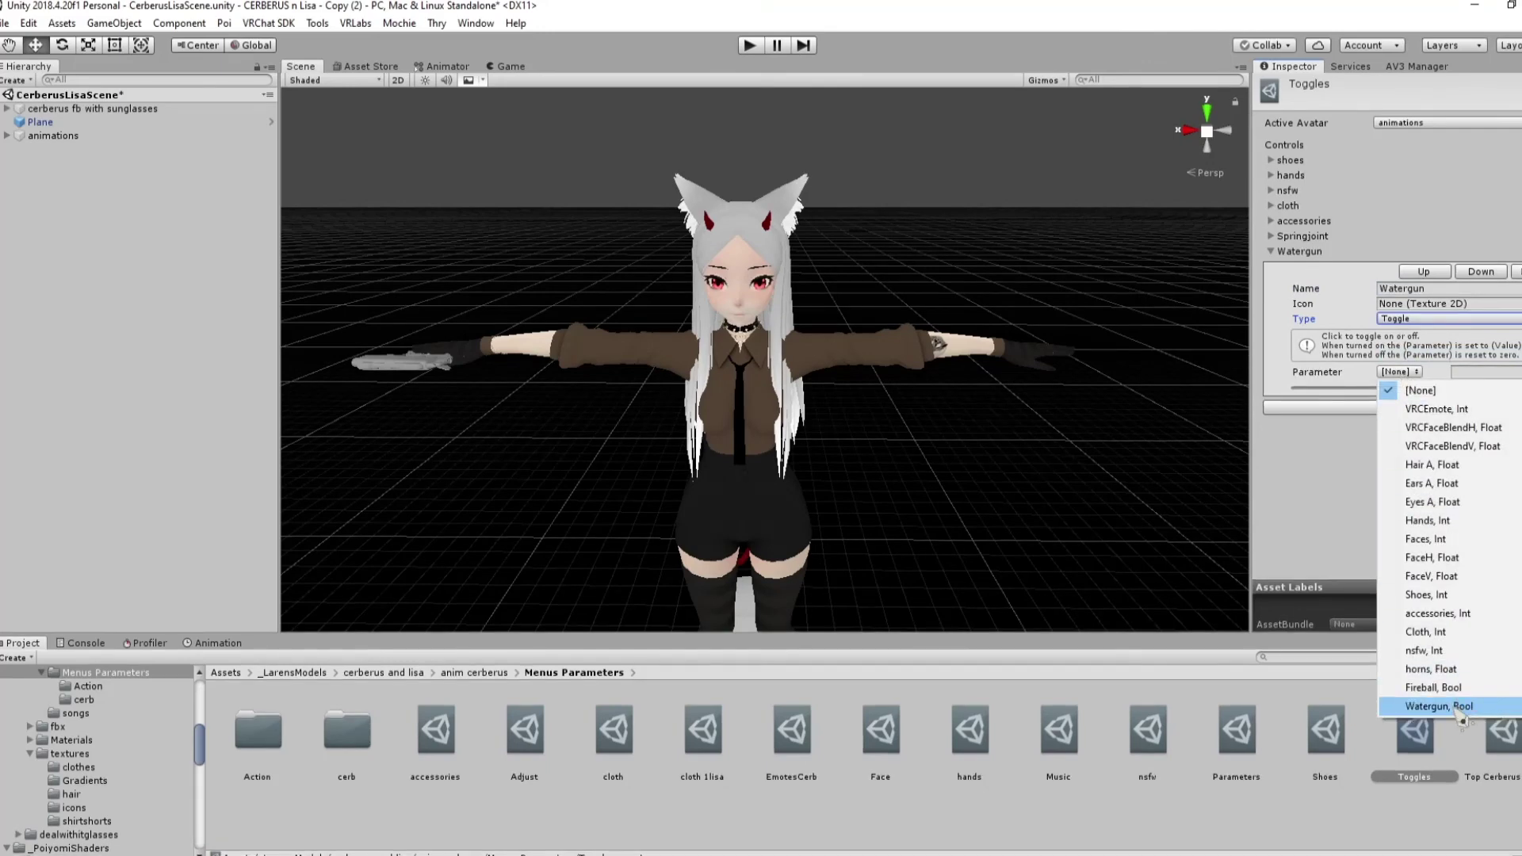
click(1446, 707)
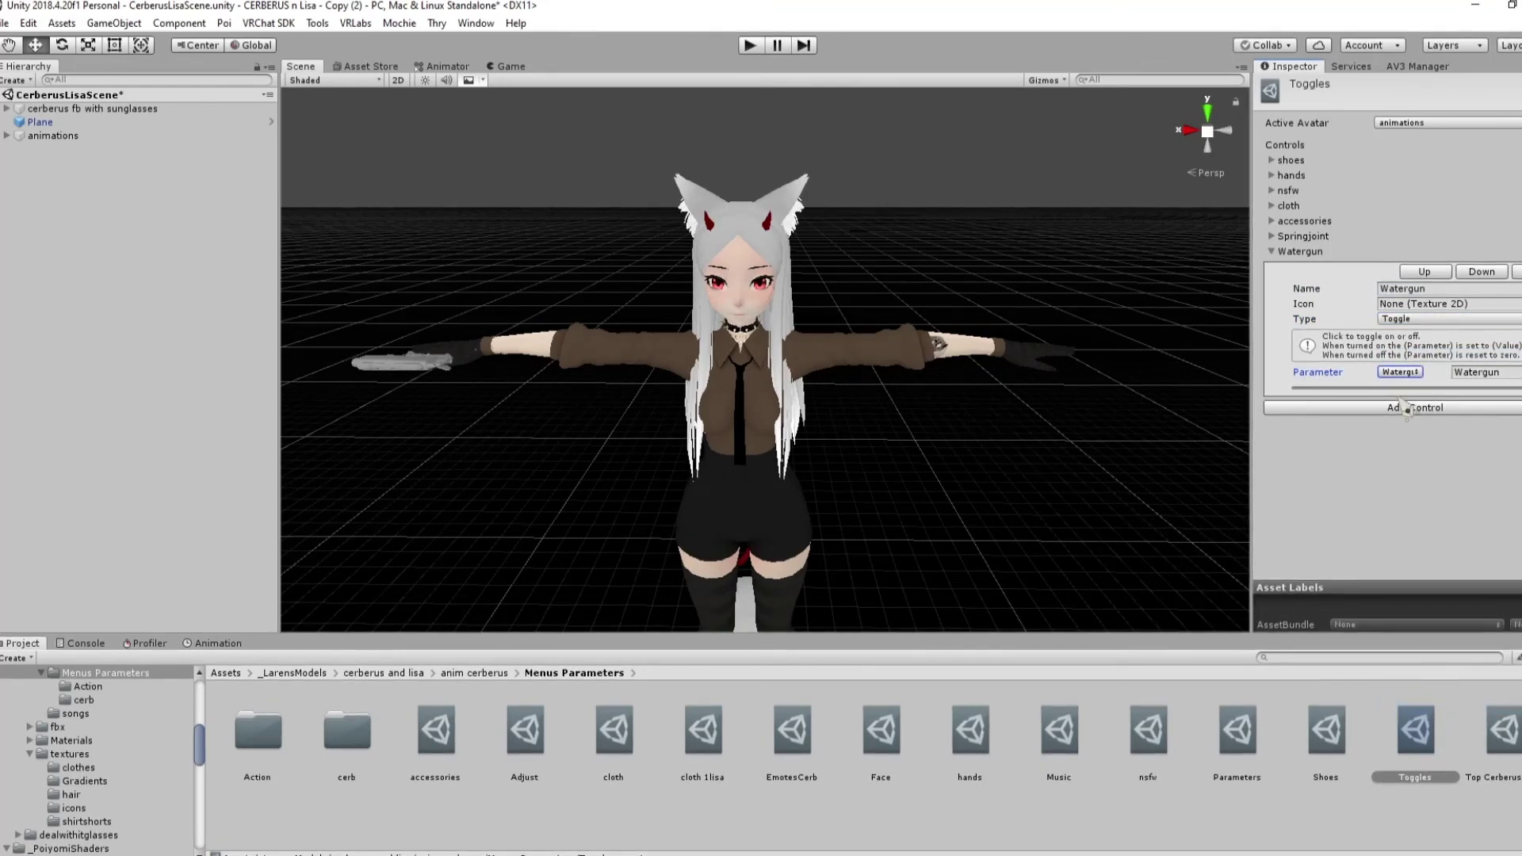
click(1273, 253)
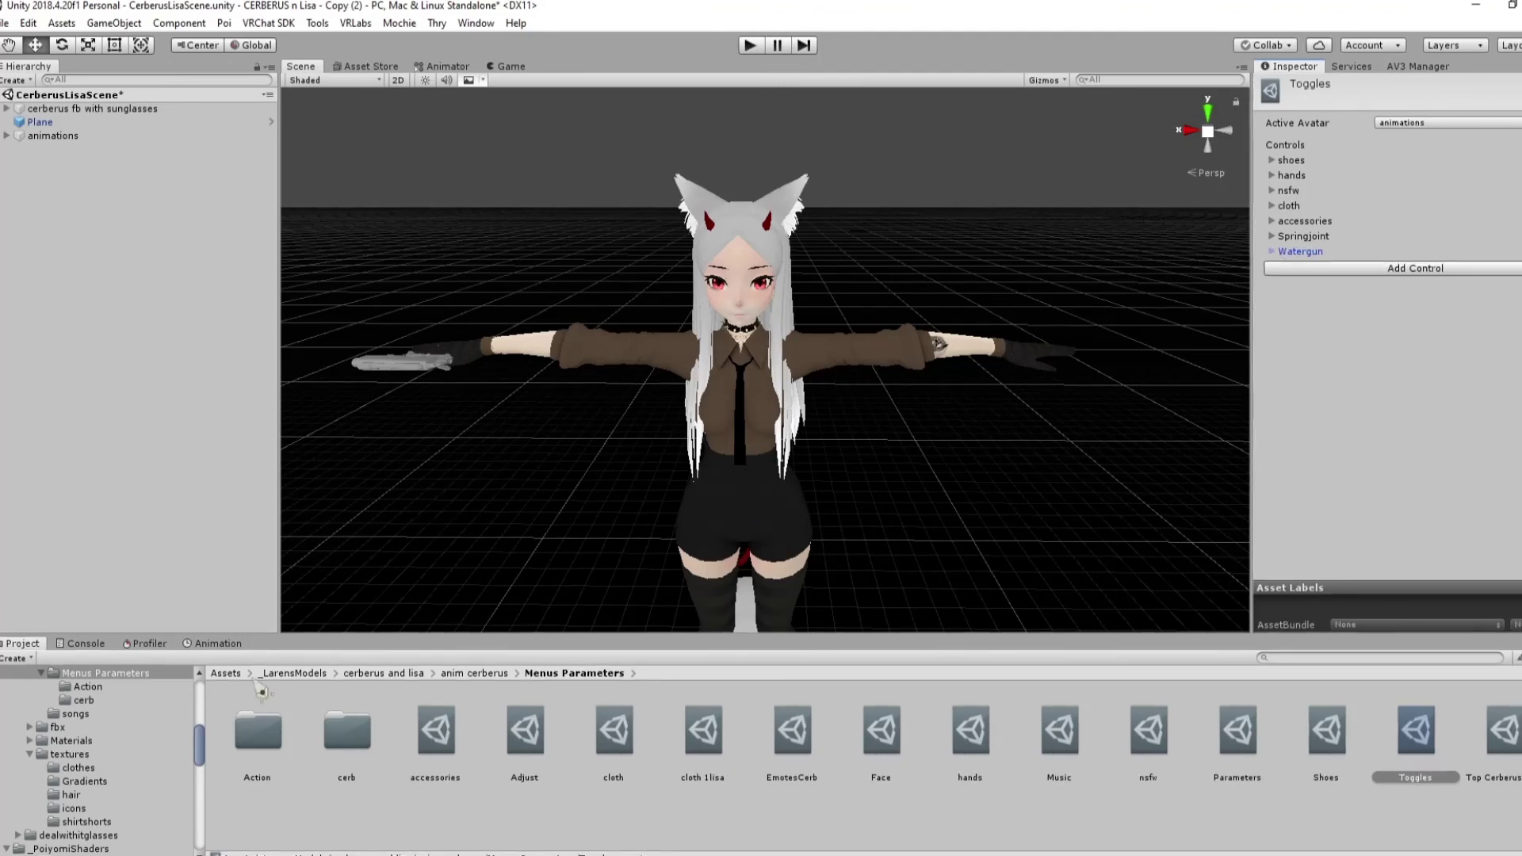
Locate the Av3Emulator-master folder in the project's Assets and enable the Avatars 3.0 Emulator for the scene
click(226, 673)
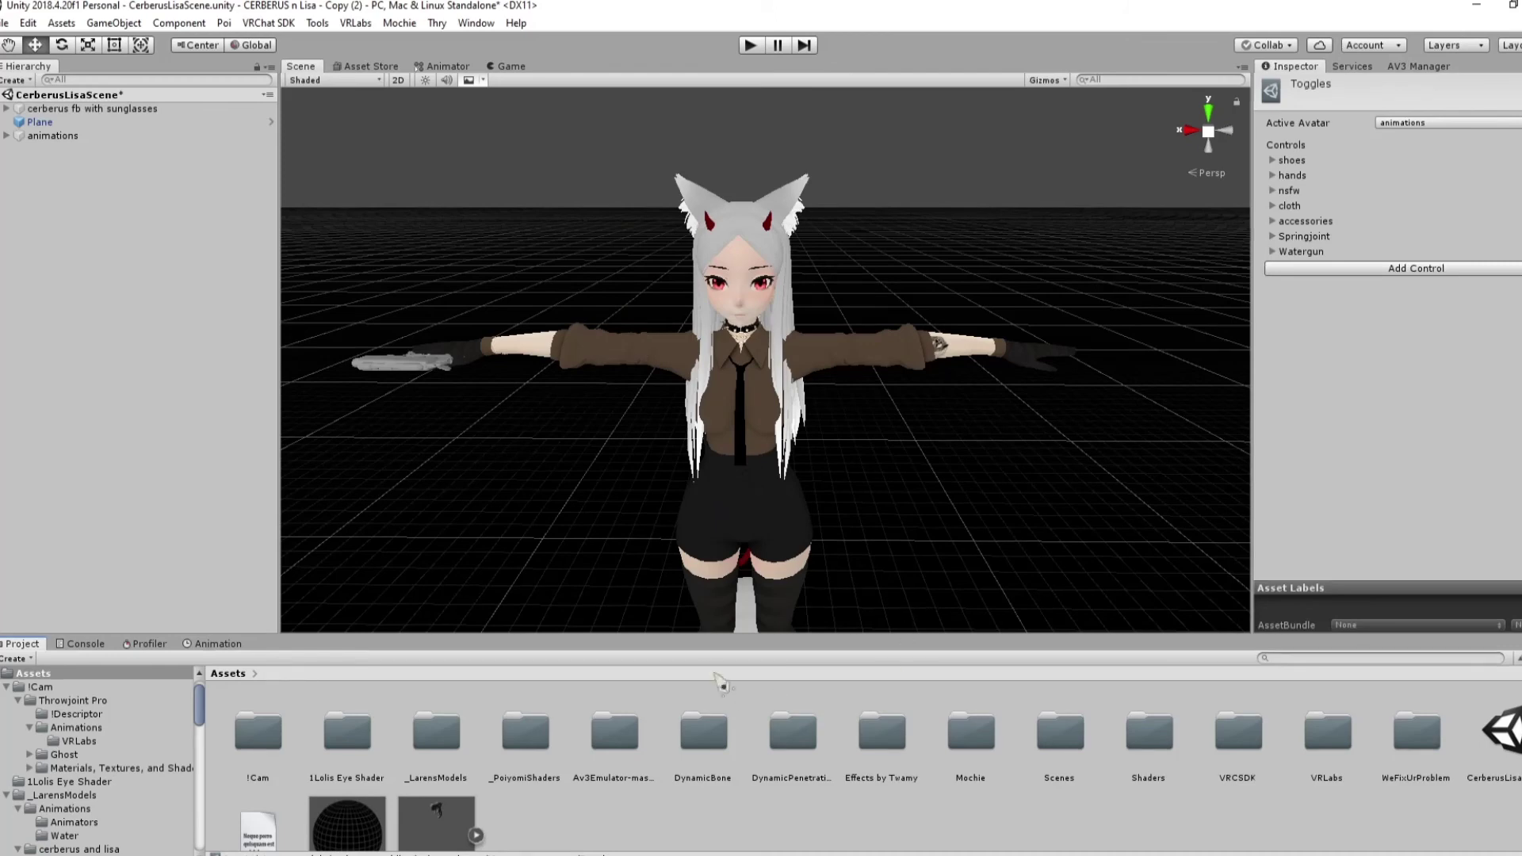
drag(783, 634, 783, 585)
double_click(626, 686)
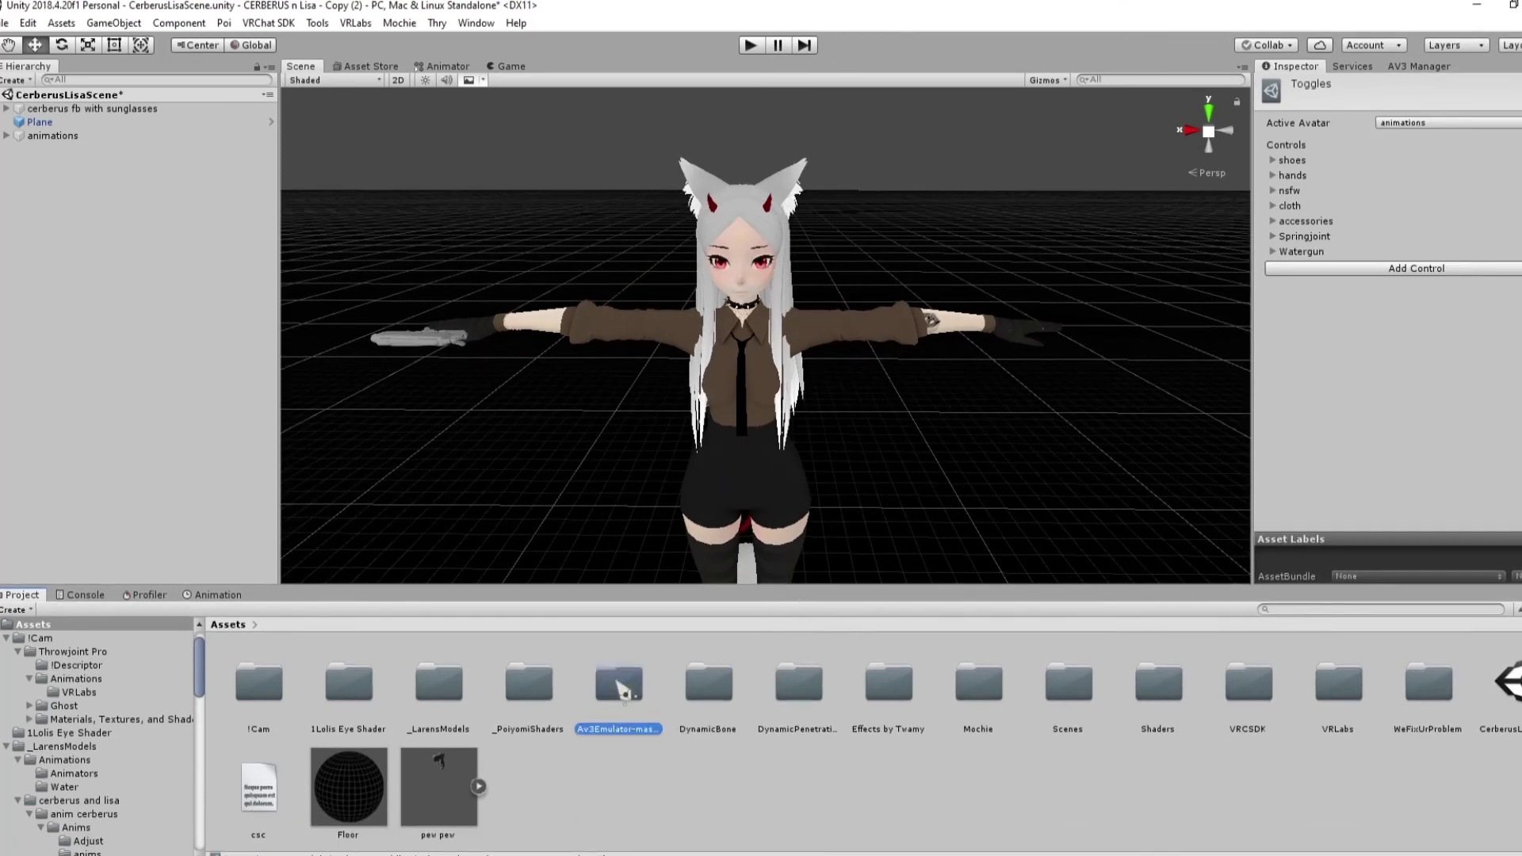
click(227, 628)
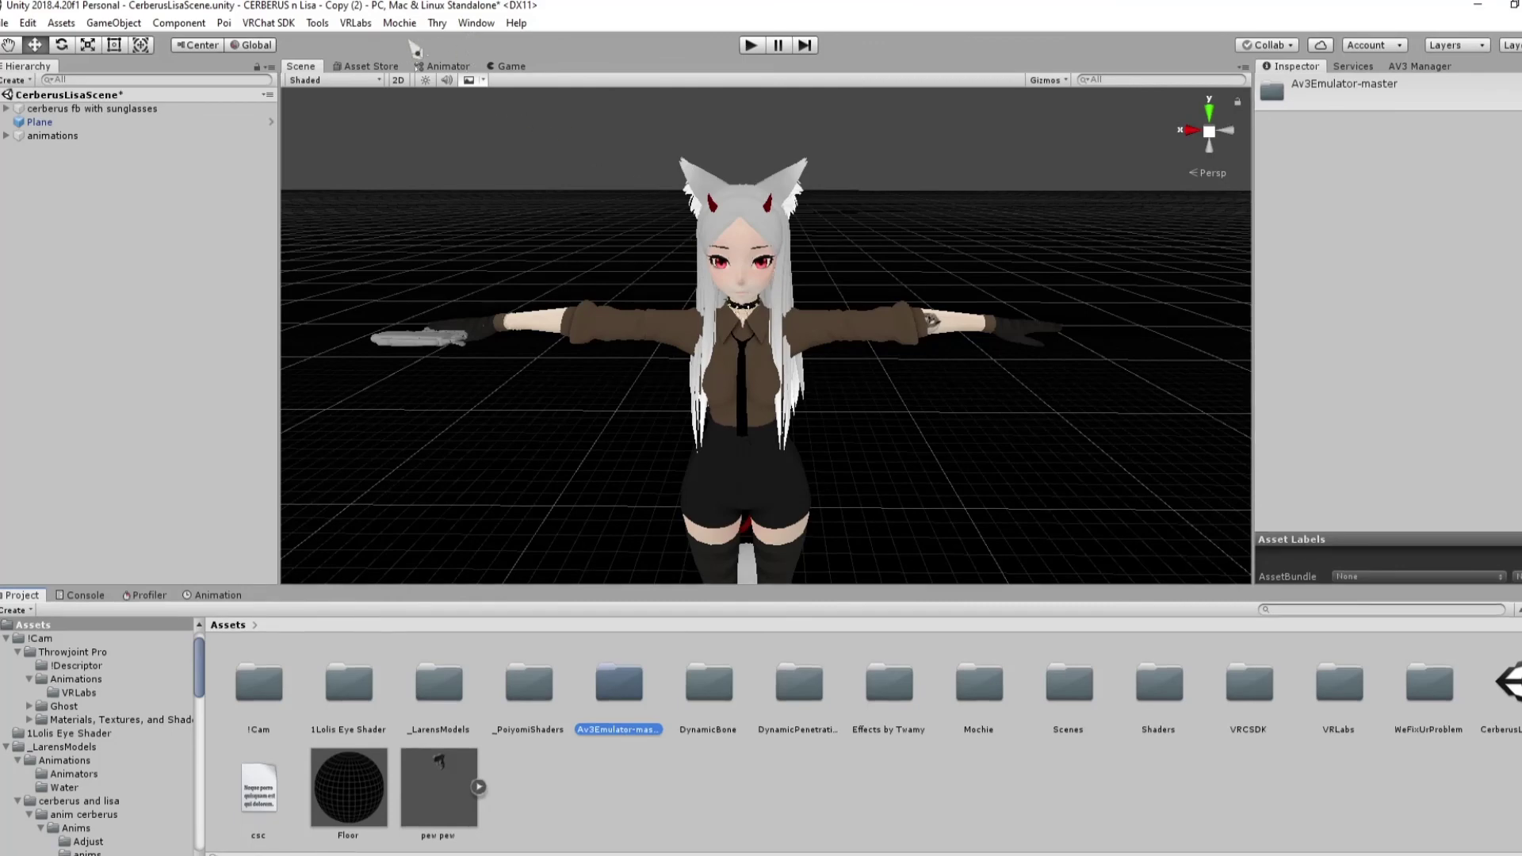
click(317, 23)
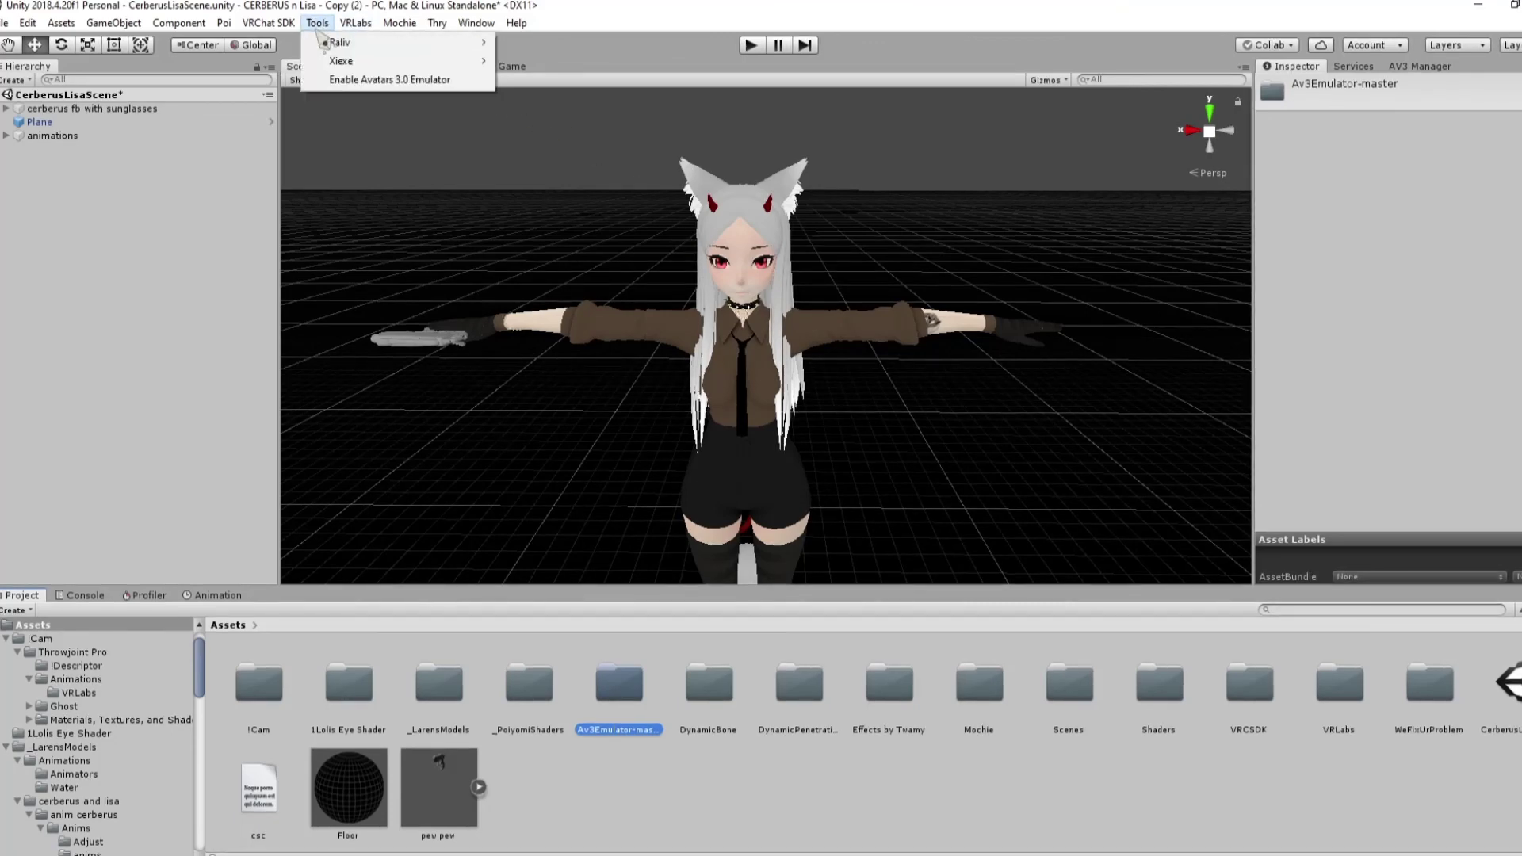
click(369, 80)
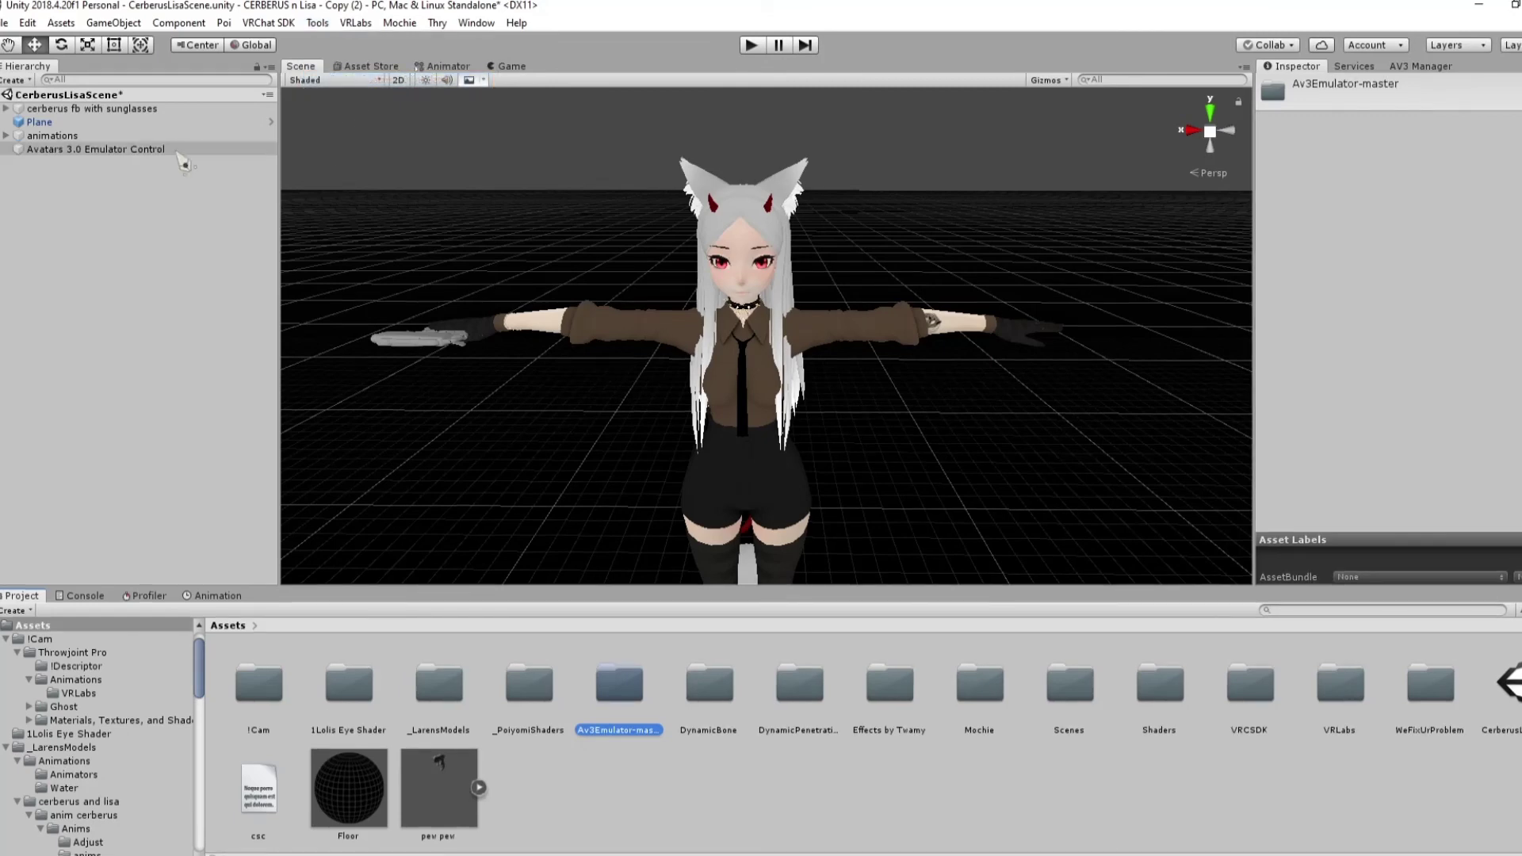
Enter play mode, switch back to the Scene view and select the cerberus fb with sunglasses avatar
click(759, 48)
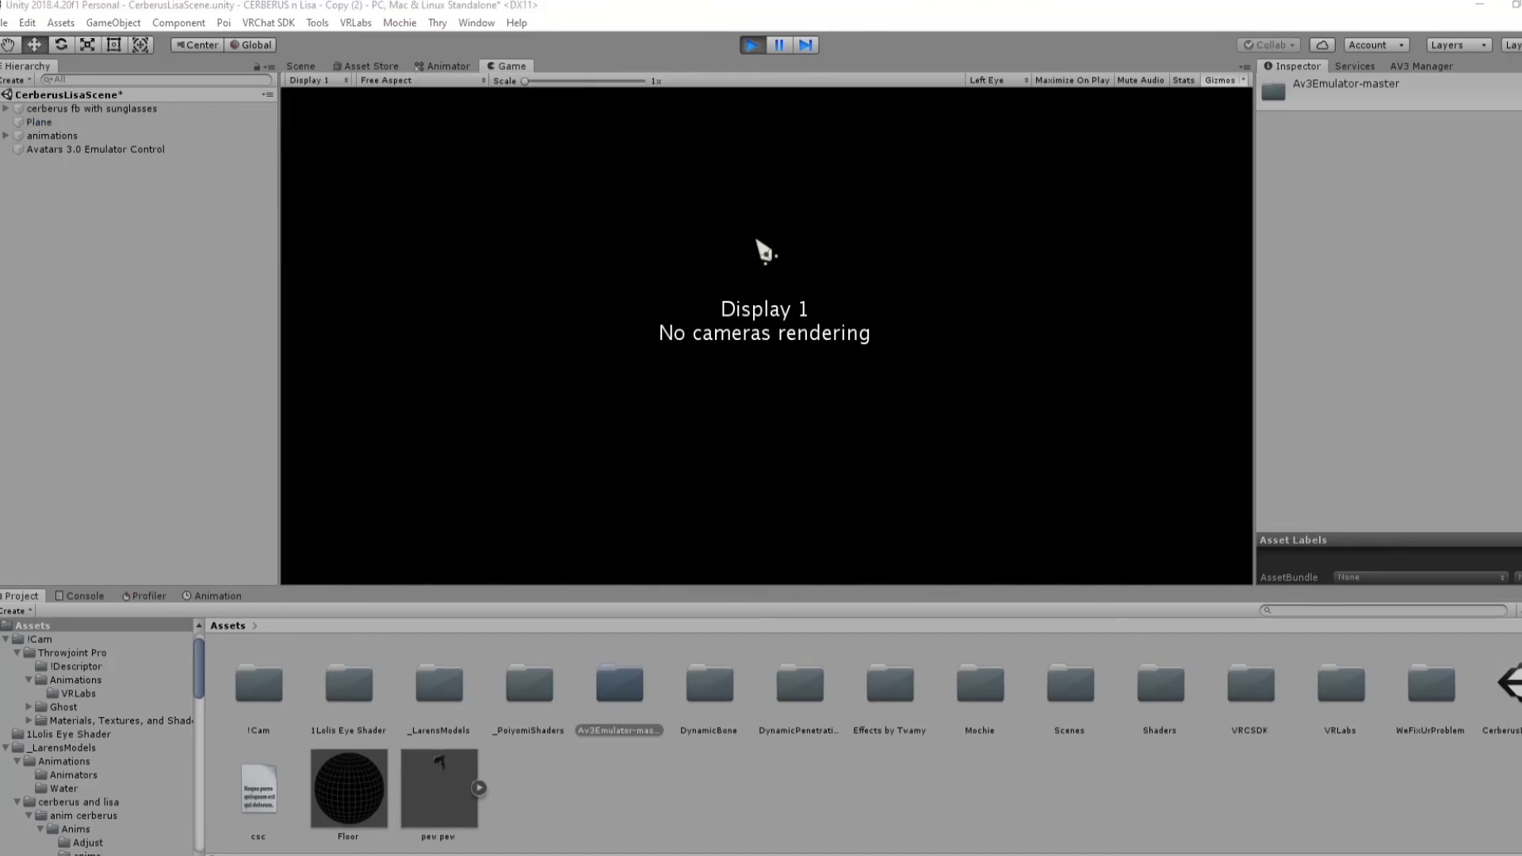
click(300, 66)
scroll(792, 302, down, 4)
right_drag(909, 297, 356, 300)
scroll(793, 301, up, 3)
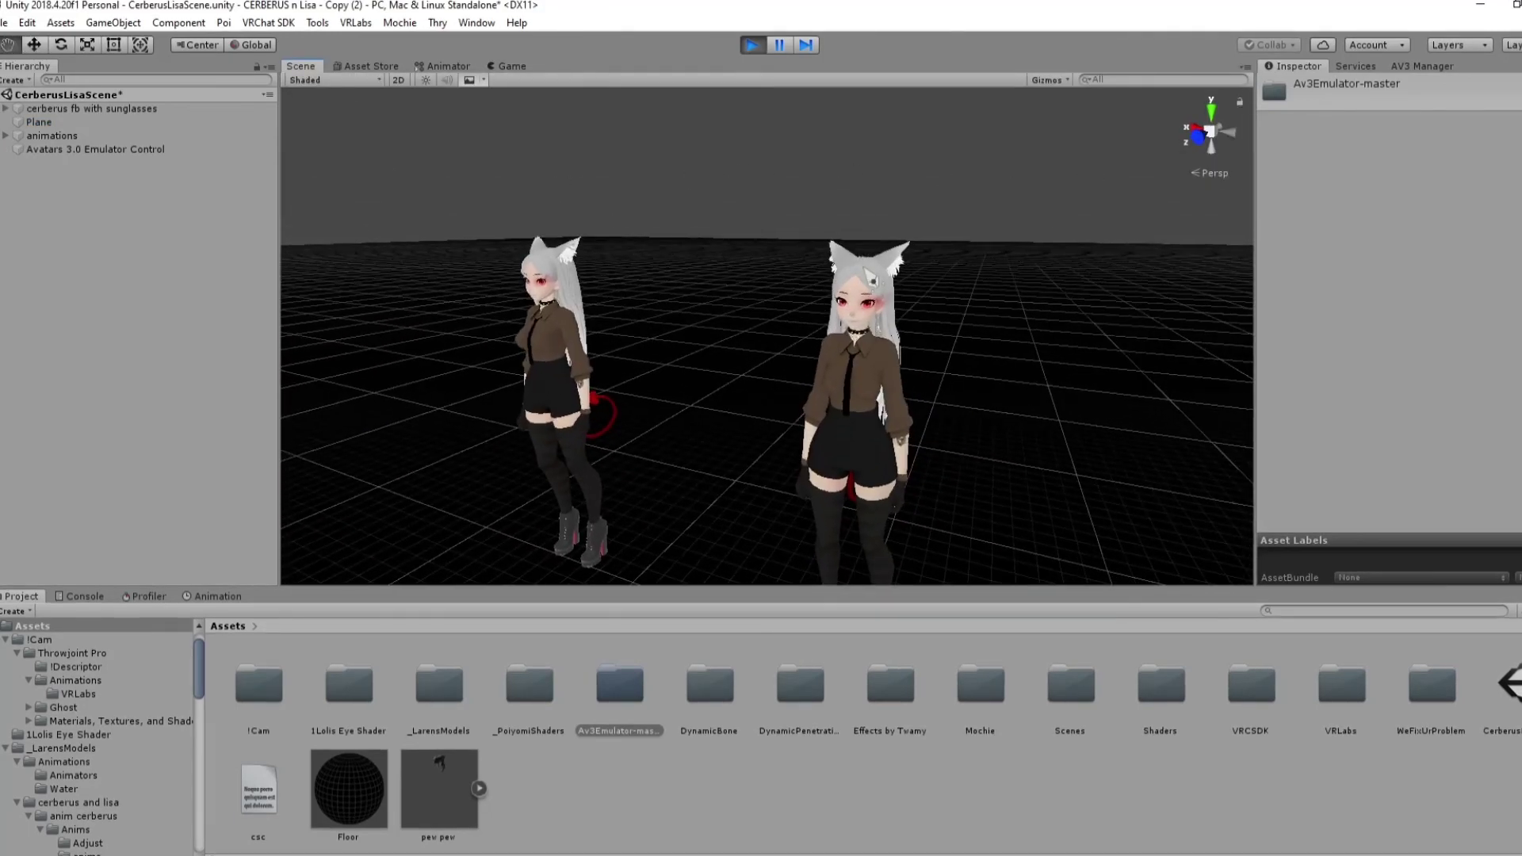
click(87, 109)
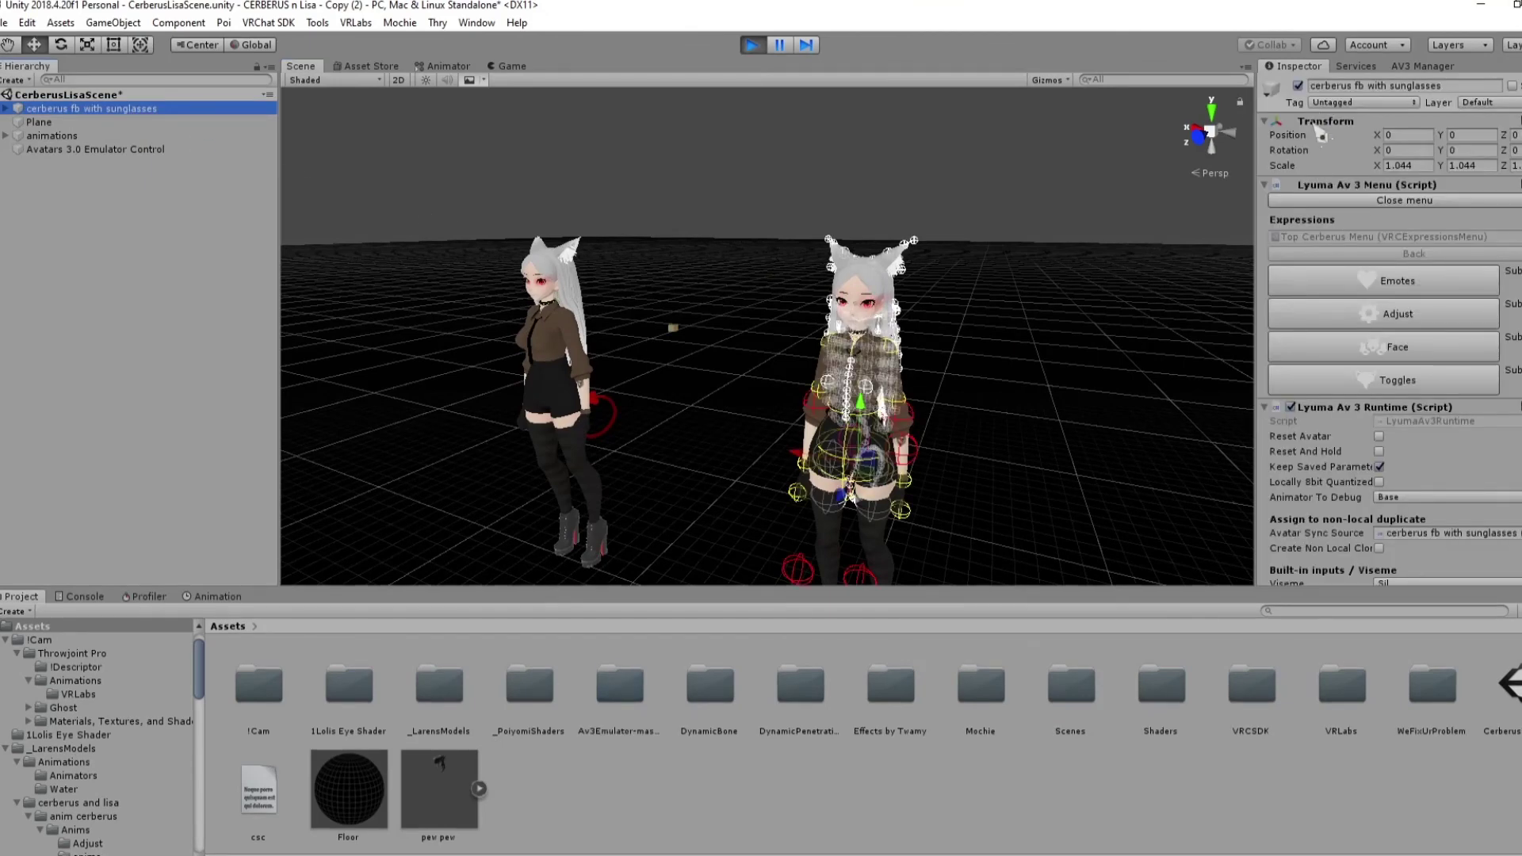
scroll(987, 402, down, 2)
middle_drag(986, 396, 966, 310)
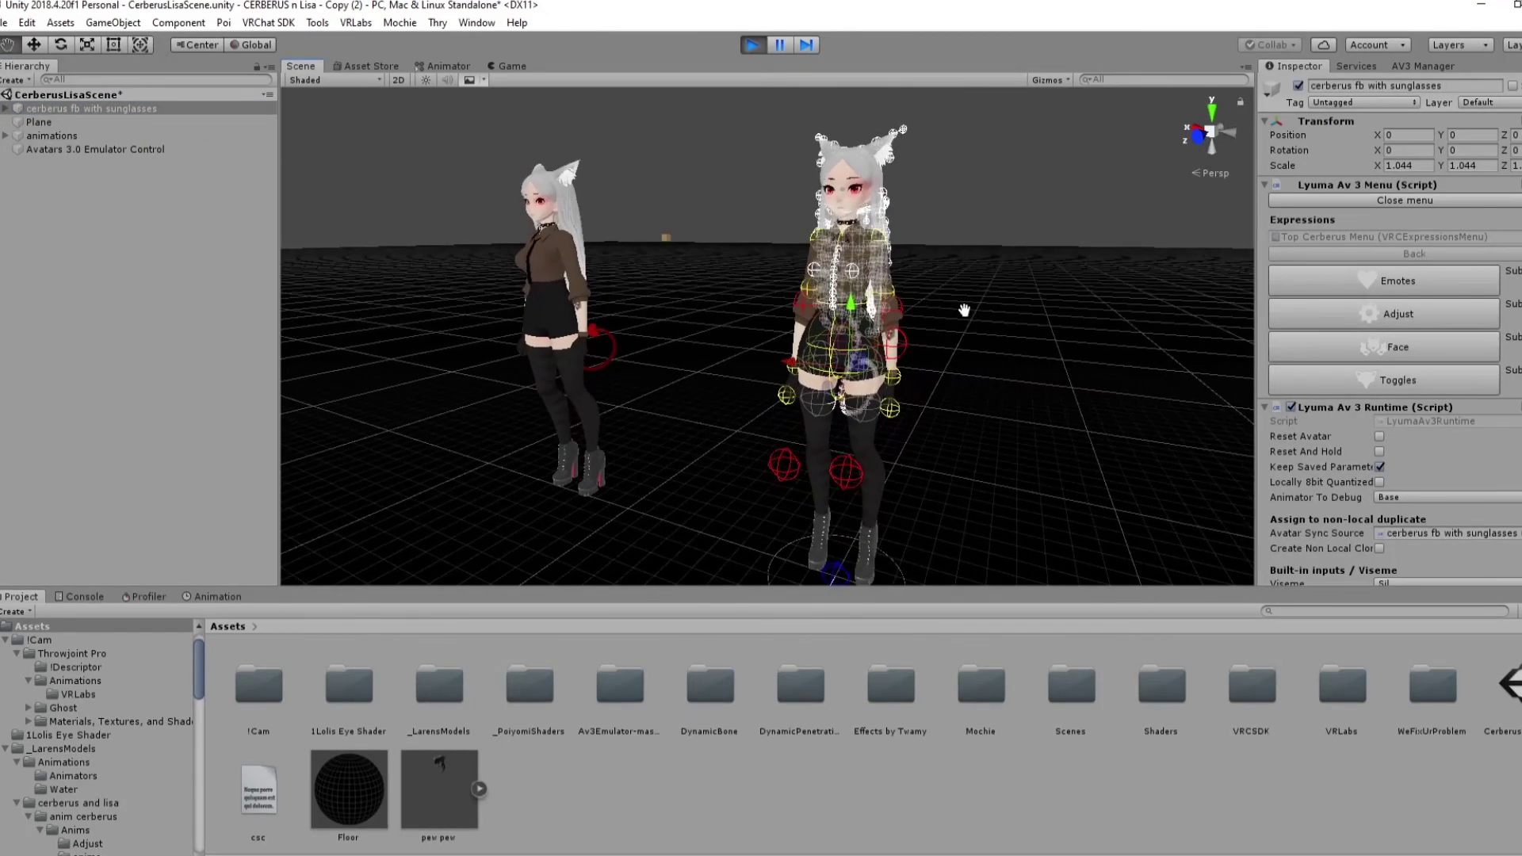
scroll(965, 310, down, 3)
scroll(973, 322, up, 3)
Deactivate the duplicate avatar object named animations
click(127, 137)
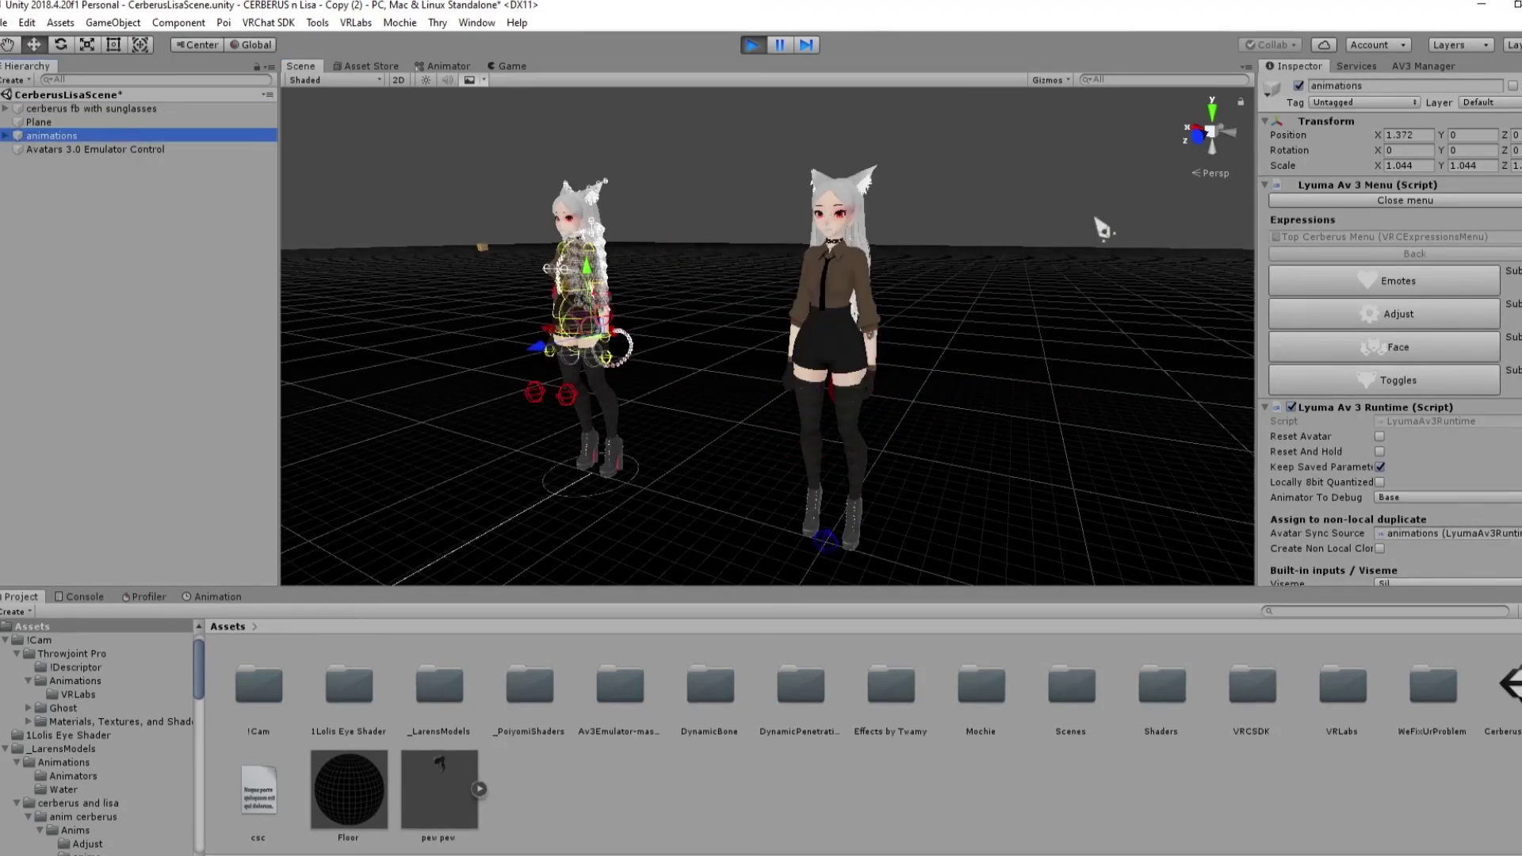
click(1298, 86)
click(150, 304)
Turn on the Watergun toggle in the emulated Toggles menu of the cerberus fb with sunglasses avatar
click(119, 109)
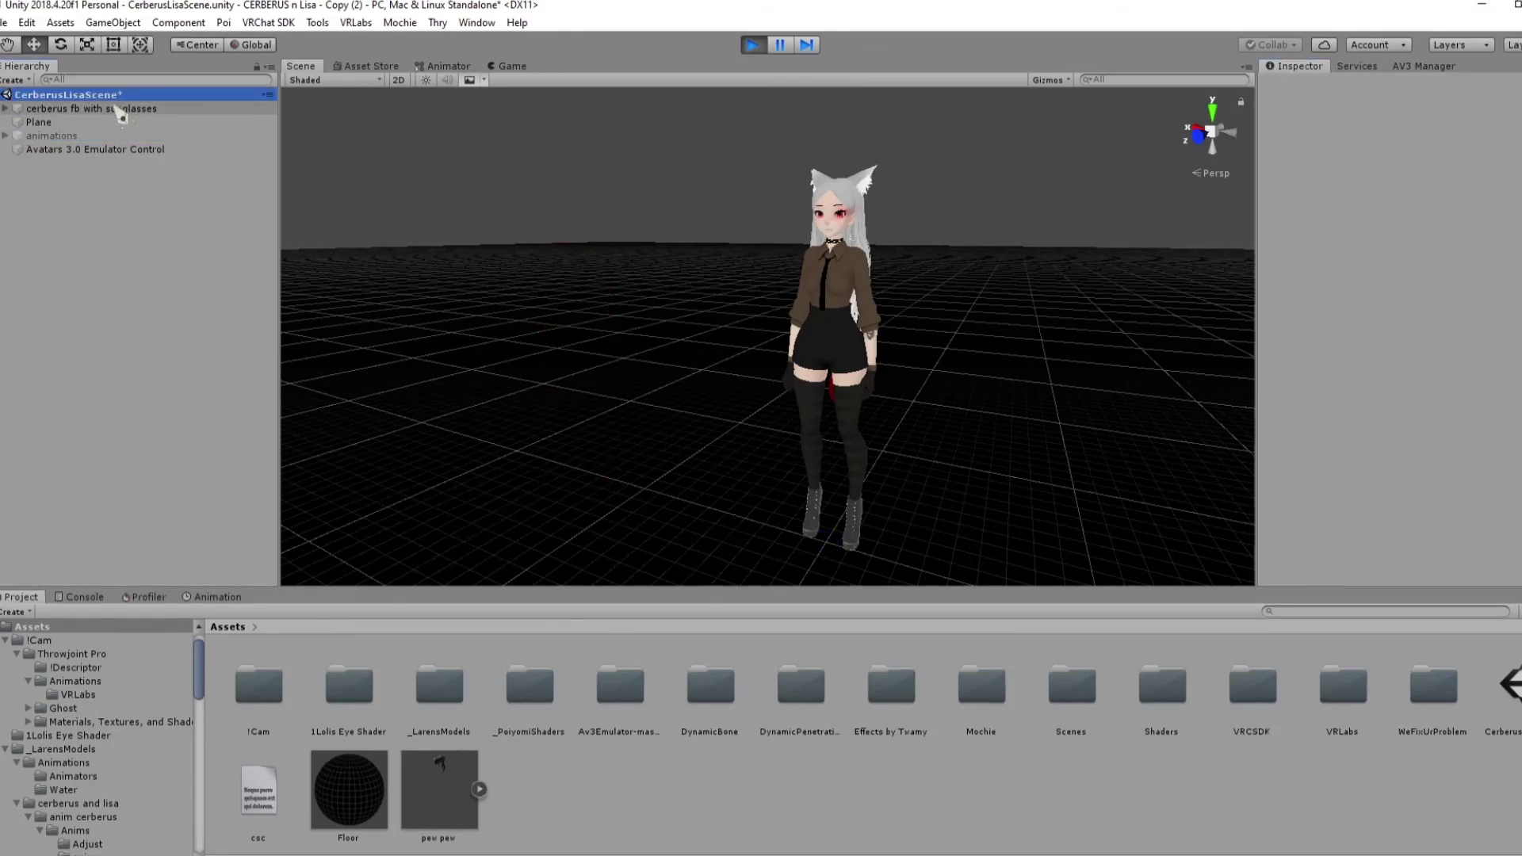
click(1400, 382)
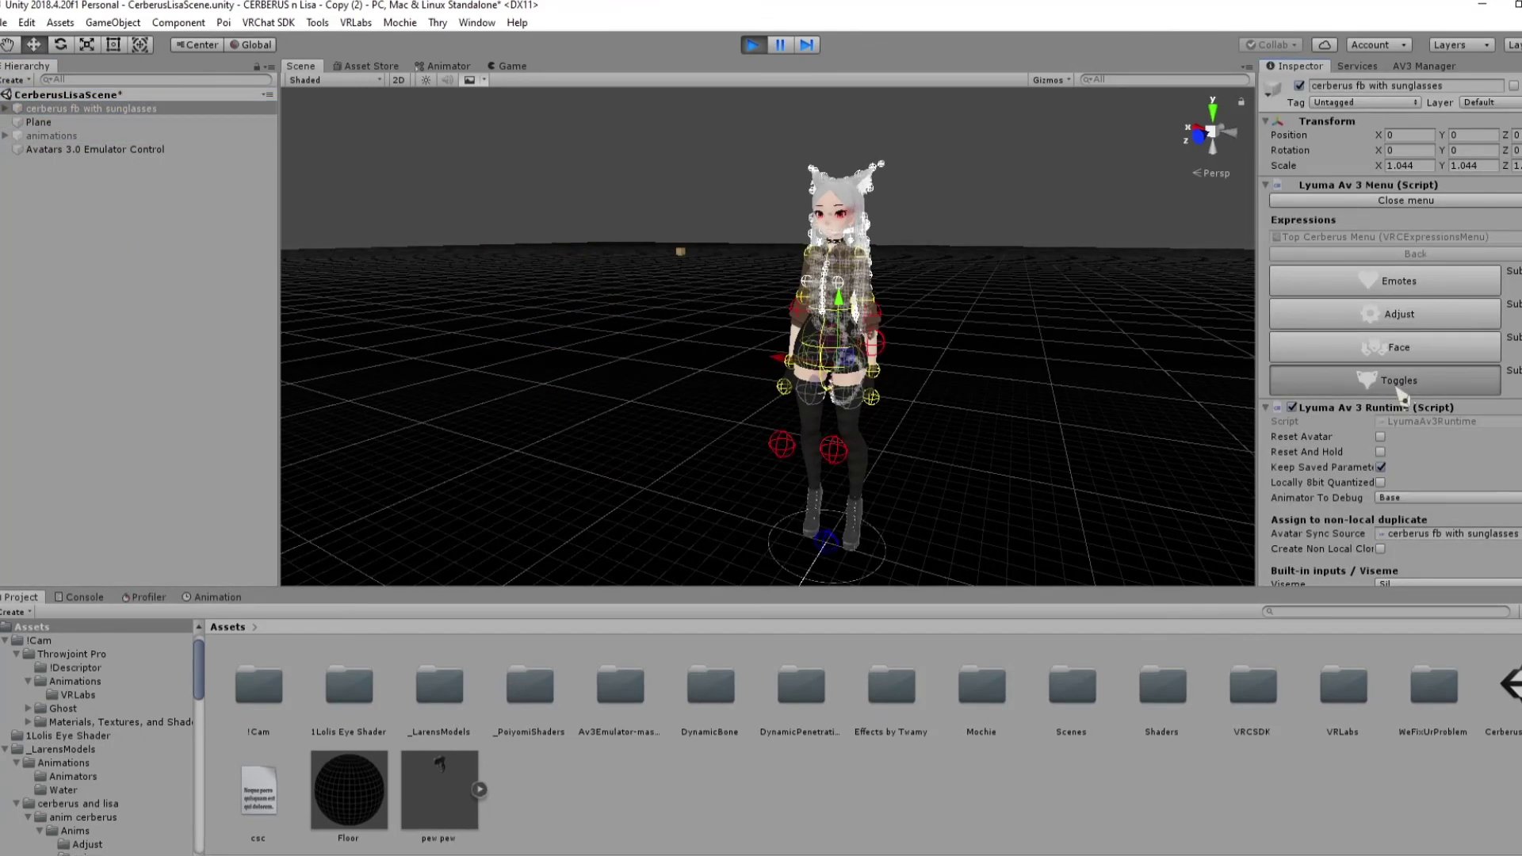
click(1416, 489)
right_drag(962, 429, 1026, 411)
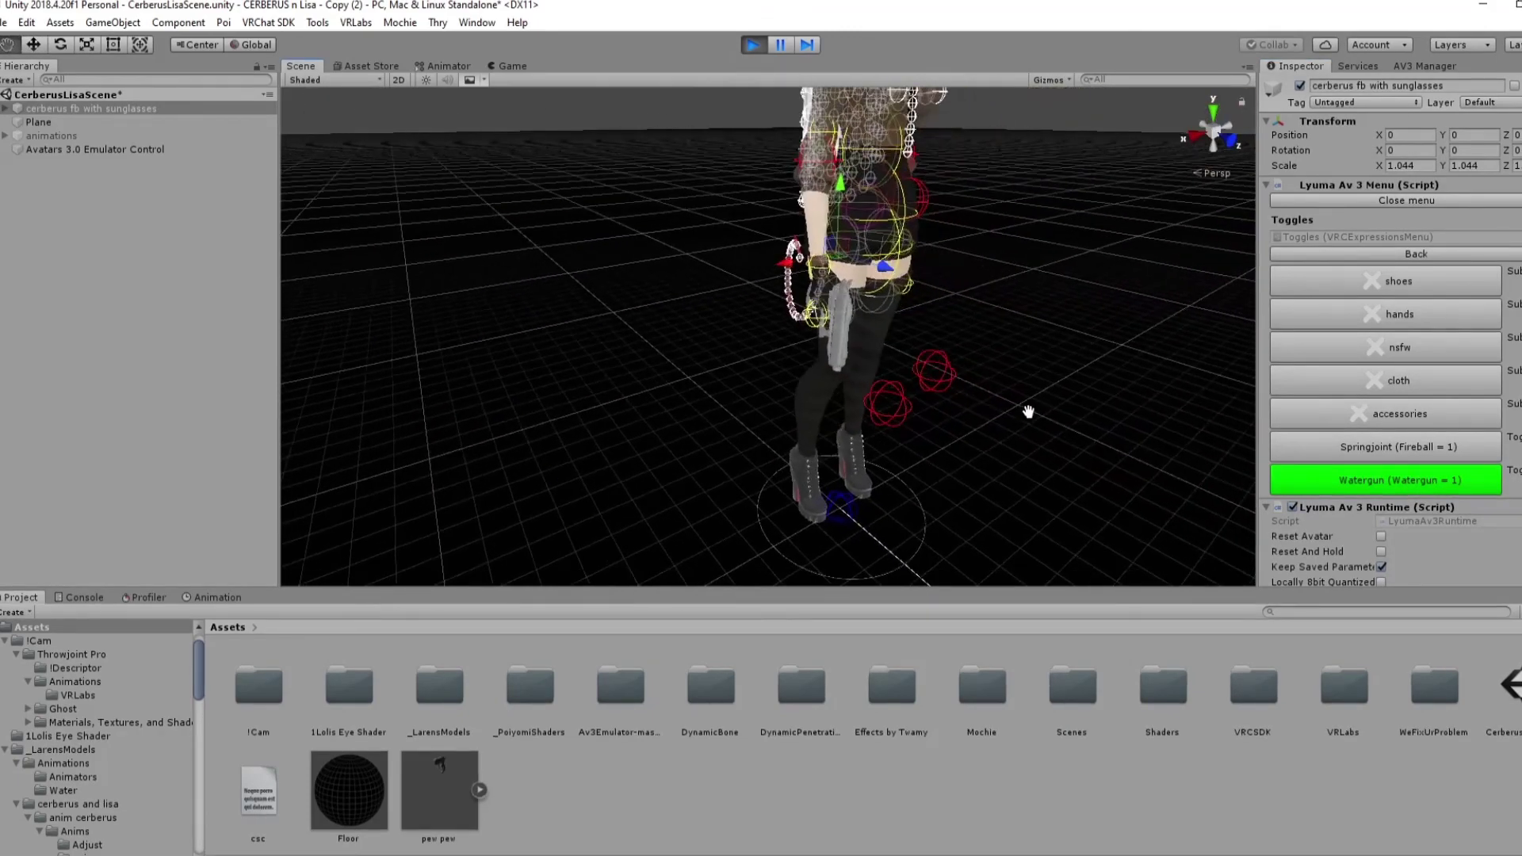
Set the avatar's right-hand gesture to Fist in the Lyuma Av 3 Runtime inputs to test the water spray
scroll(1374, 408, down, 3)
scroll(1373, 408, down, 10)
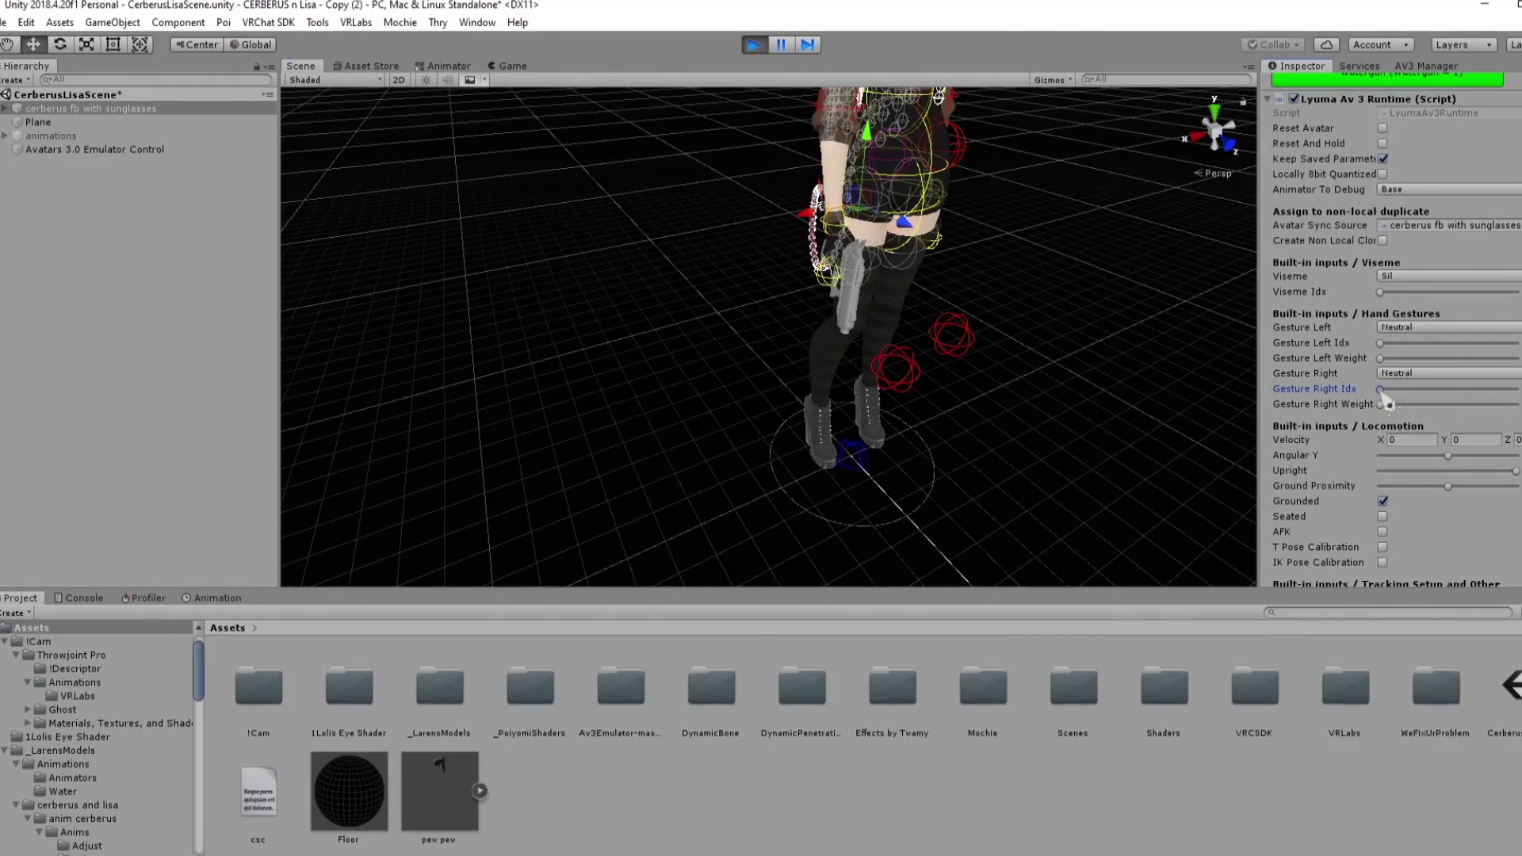
drag(1383, 391, 1396, 389)
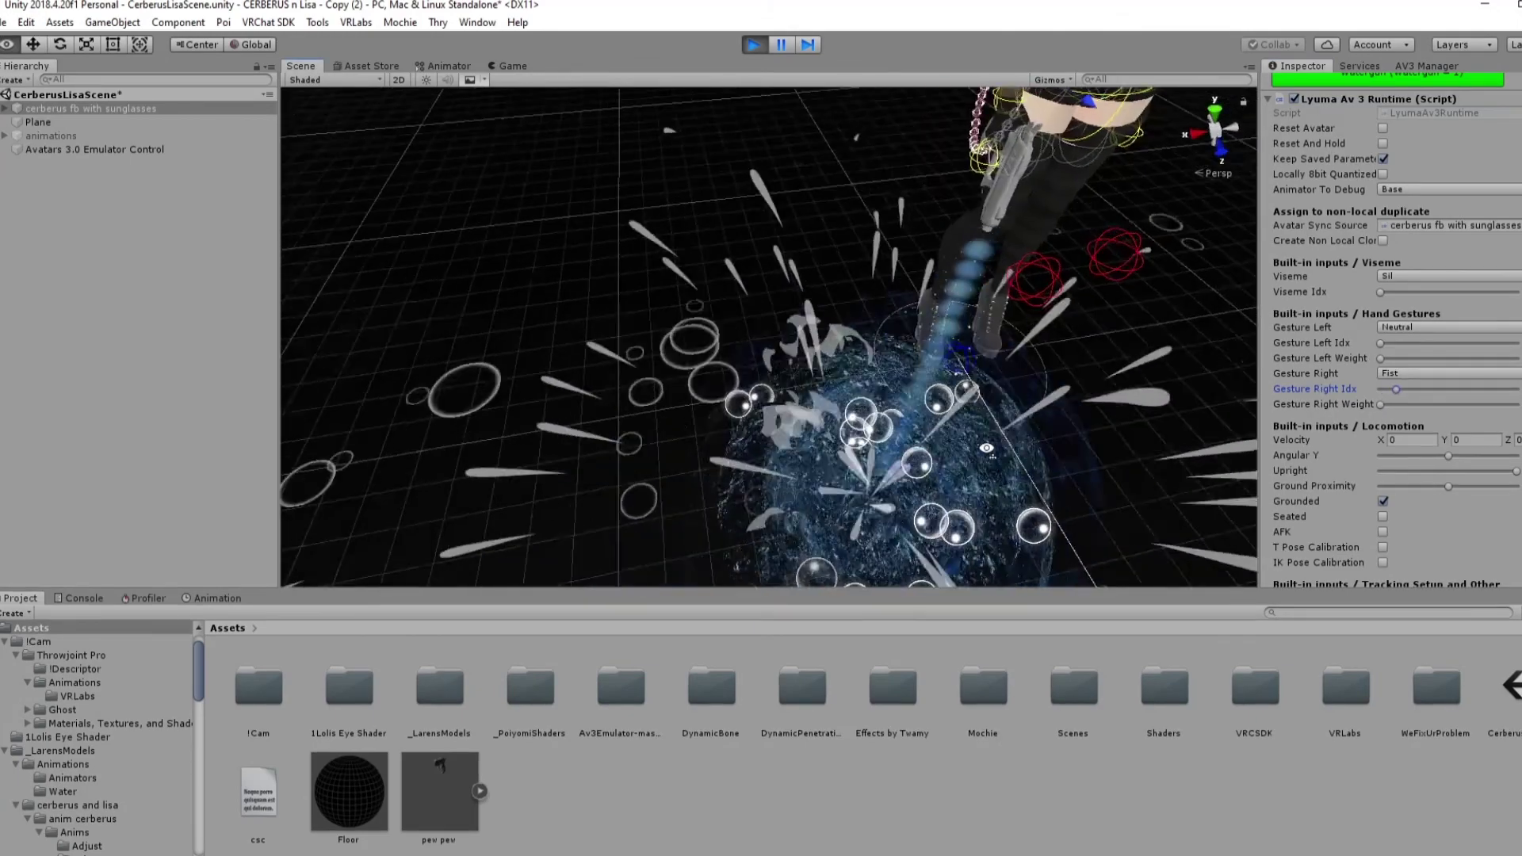
scroll(1006, 450, down, 5)
right_drag(1152, 435, 1060, 357)
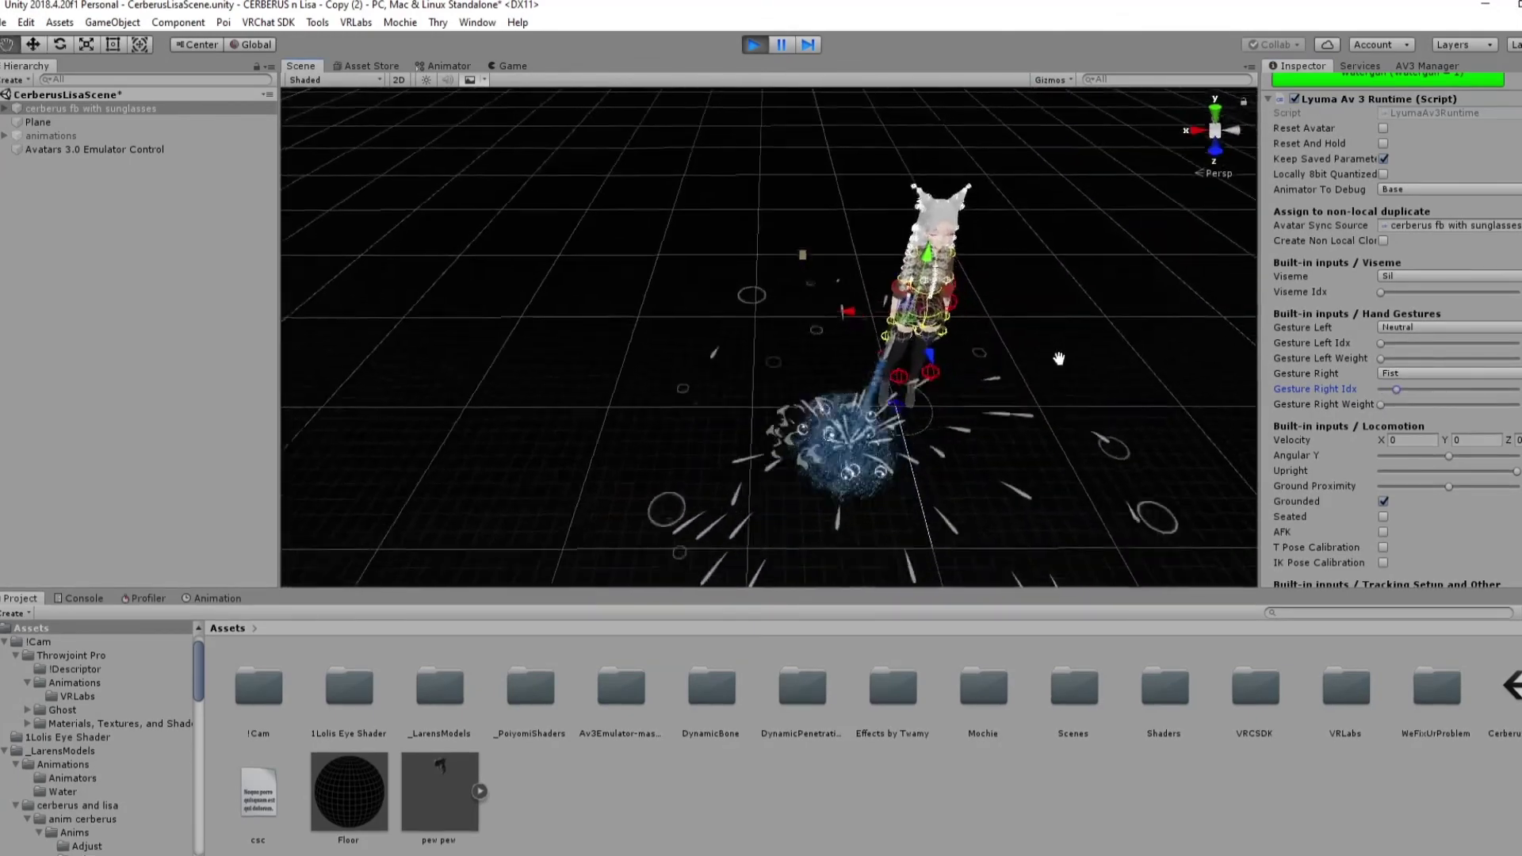
middle_drag(1059, 357, 1007, 296)
scroll(1016, 315, down, 2)
Lower the Plane to about -2.95 on the Y axis to test the water jet's reach and collision
click(162, 123)
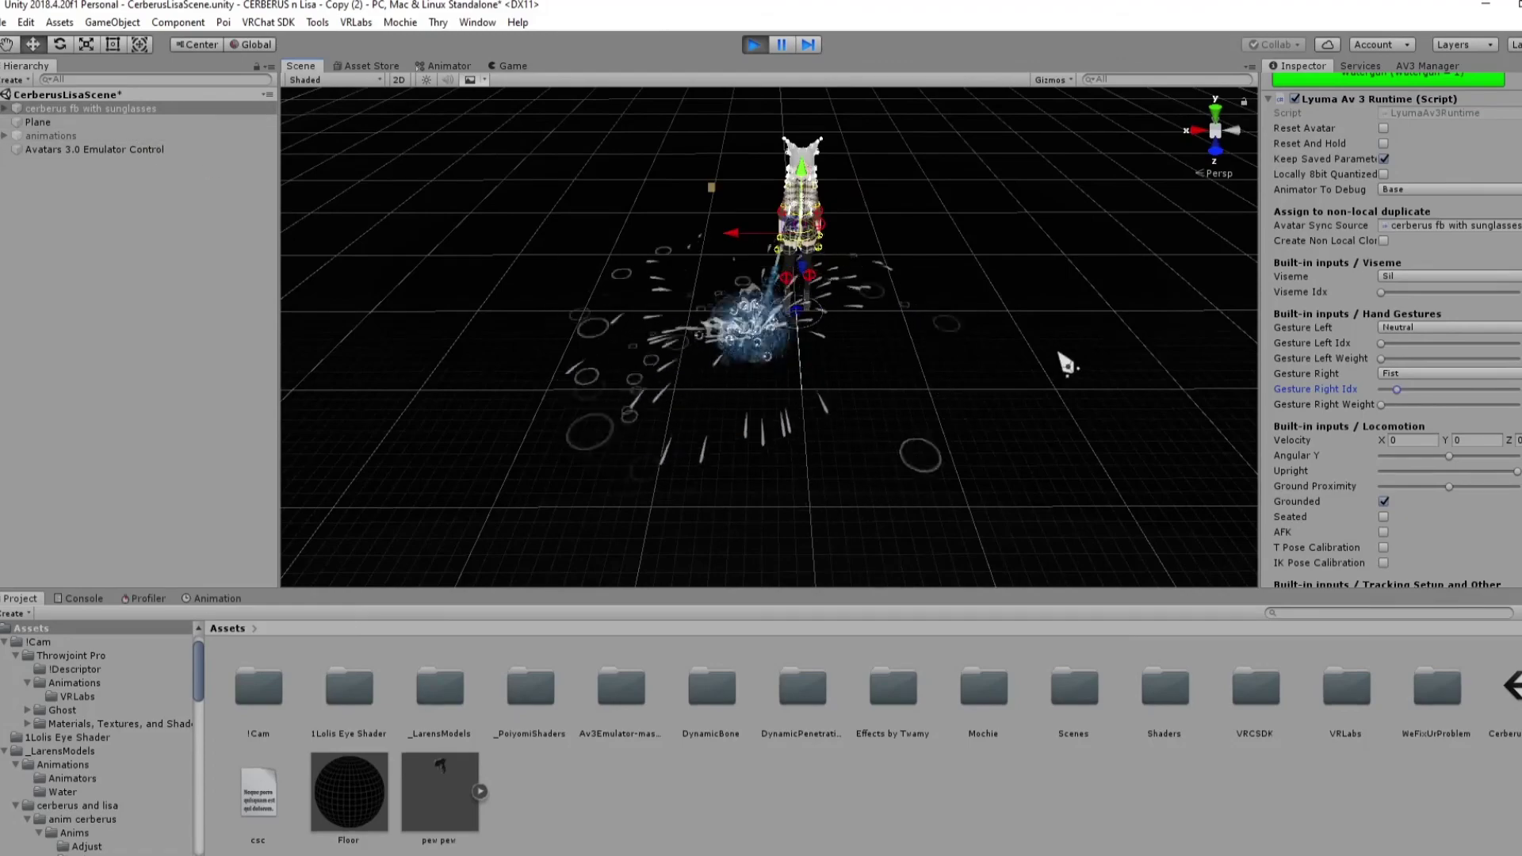
right_drag(1059, 354, 1032, 332)
scroll(914, 356, down, 2)
drag(913, 357, 902, 533)
right_drag(1070, 495, 939, 519)
middle_drag(939, 519, 724, 401)
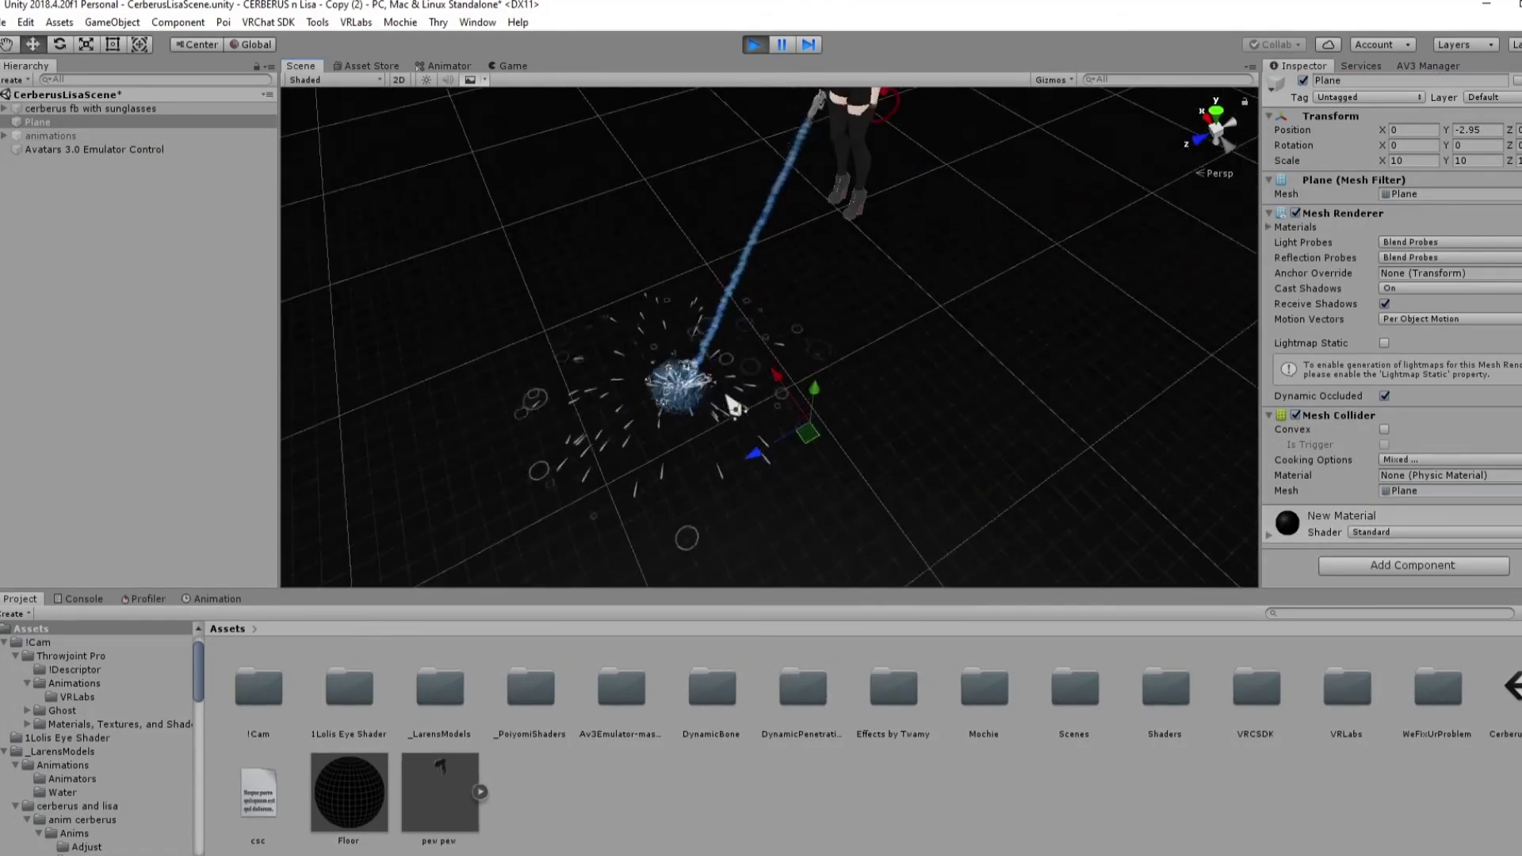